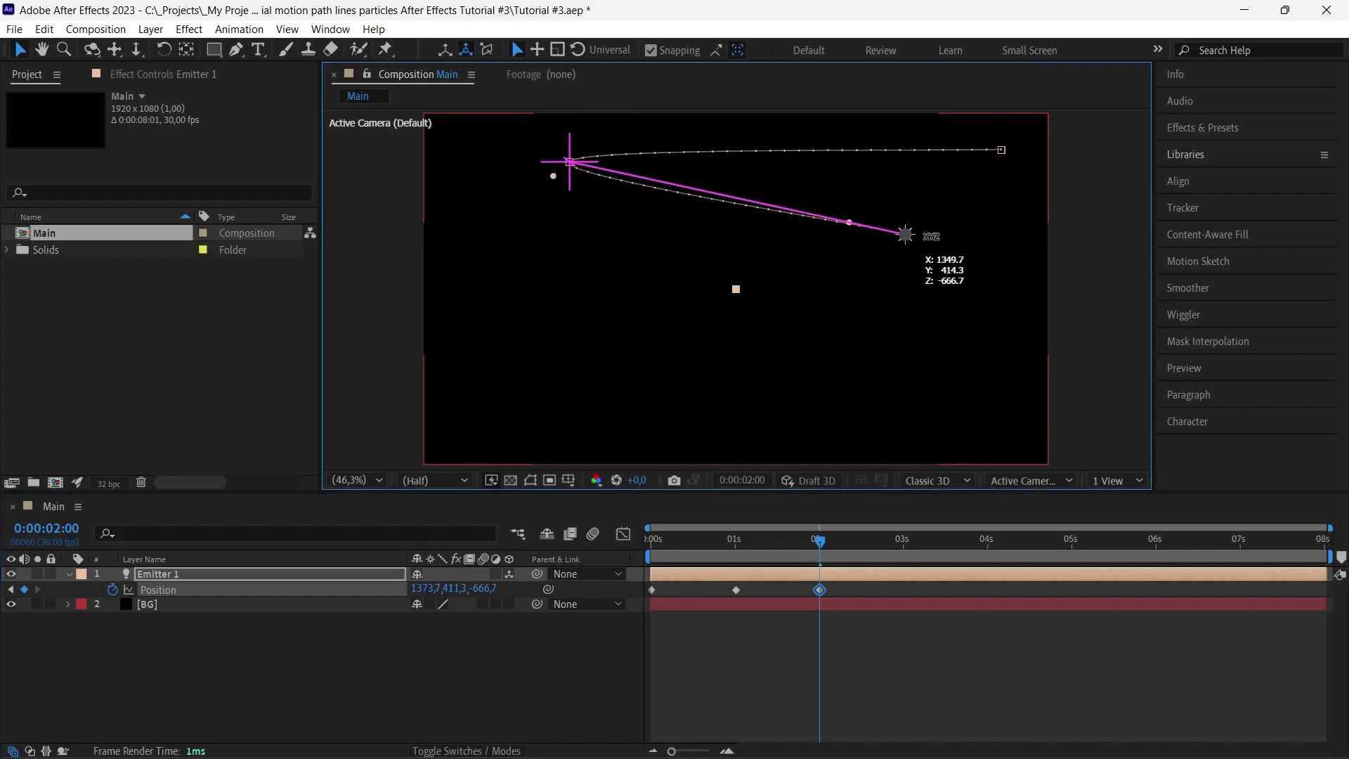
- Extend Emitter 1's motion path with position keyframes at 3 and 4 seconds, rounding the curve through the 3-second point near the frame's left side
drag(899, 547, 904, 548)
drag(957, 221, 819, 368)
click(986, 547)
click(473, 272)
drag(484, 250, 481, 198)
drag(471, 296, 460, 319)
- Lengthen the path handles on the 2-second and 1-second keyframes to turn those bends into wide, smooth curves
click(958, 221)
drag(973, 202, 998, 184)
drag(939, 237, 918, 273)
click(569, 162)
drag(562, 173, 534, 210)
drag(577, 151, 600, 119)
- Refine the S-shaped path by lowering the 2-second, 3-second and final keyframes slightly and adjusting the start and end handles
drag(929, 152, 951, 143)
mouse_move(957, 220)
mouse_down()
mouse_move(972, 228)
mouse_move(954, 232)
mouse_up()
drag(916, 286, 920, 303)
drag(473, 272, 472, 301)
drag(887, 349, 905, 381)
drag(915, 303, 915, 295)
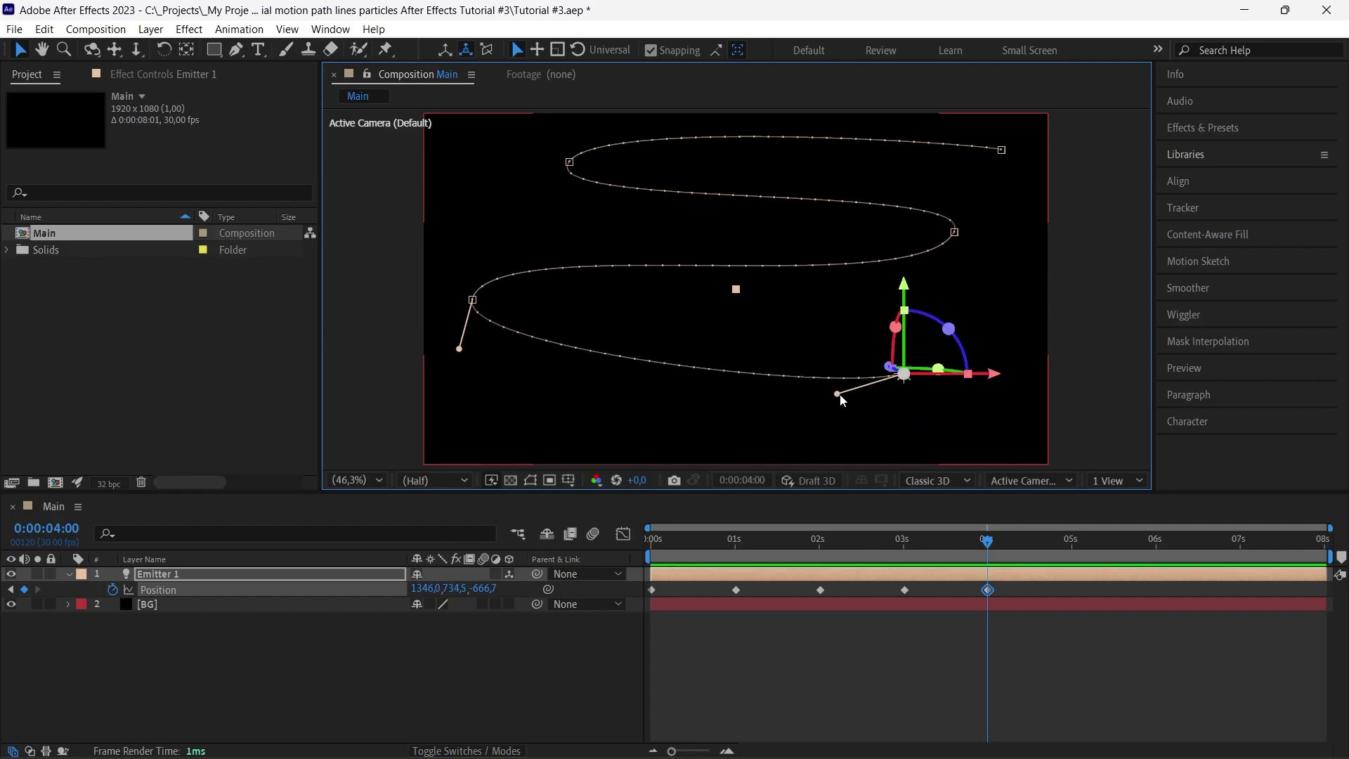
- End the composition's work area at 5 seconds
click(766, 407)
click(939, 574)
drag(642, 544, 1073, 544)
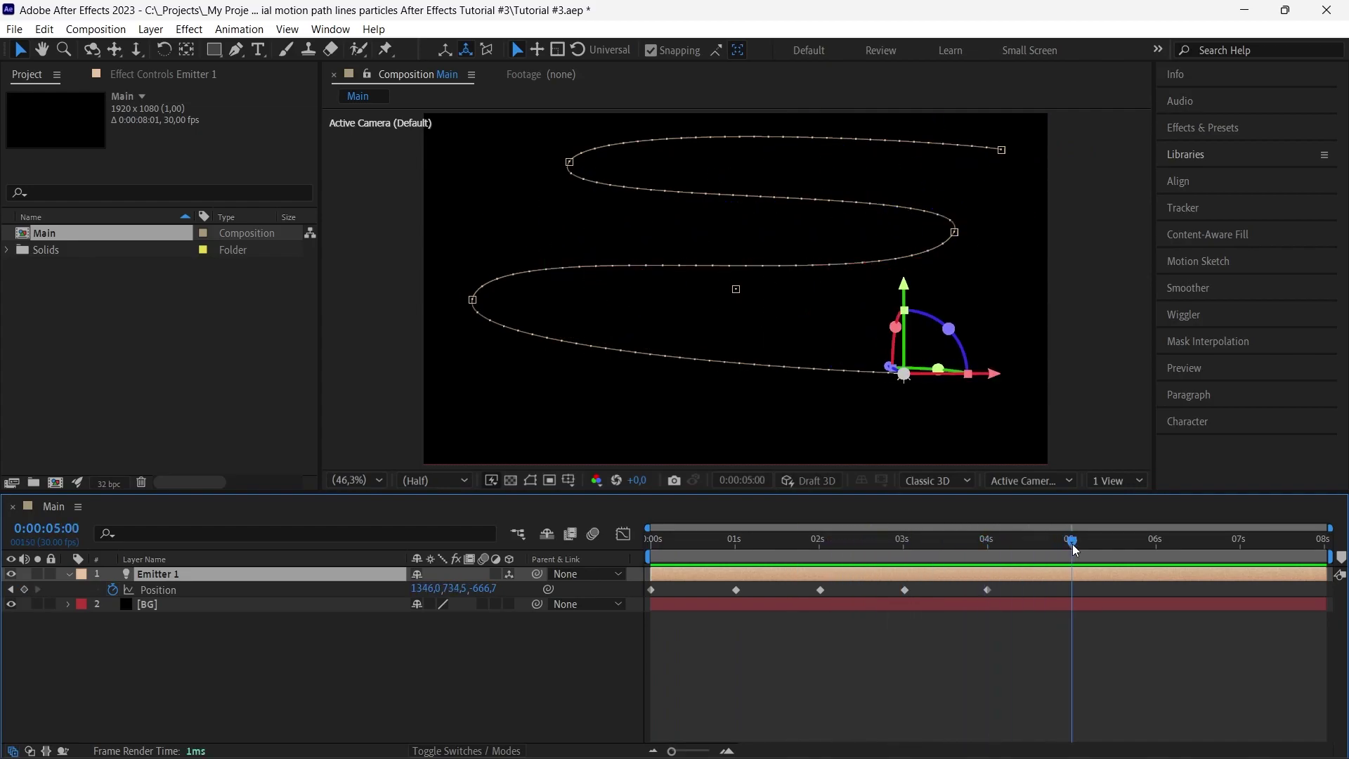
key(n)
click(475, 639)
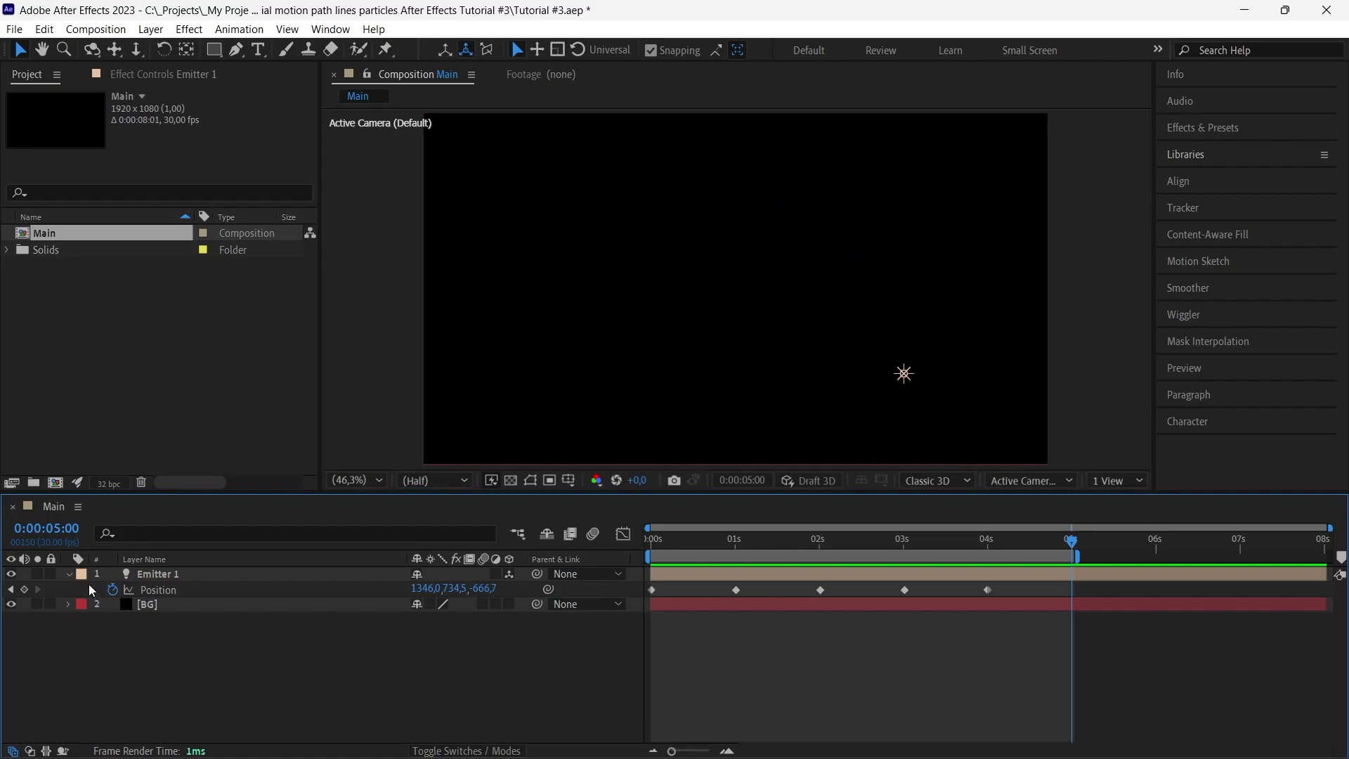
- Collapse Emitter 1's properties and create a 1920 x 1080 black solid named Particular
click(68, 574)
key(ctrl+y)
text(P)
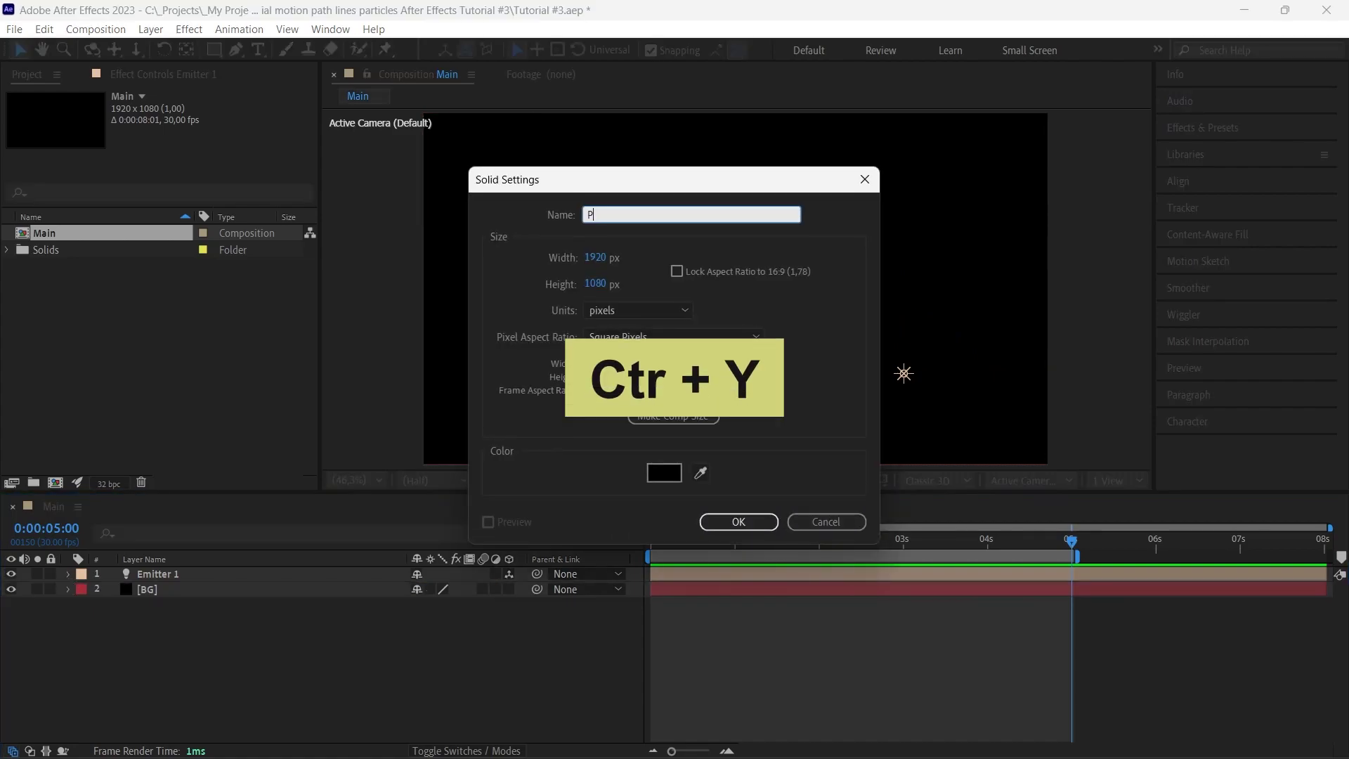
text(articular)
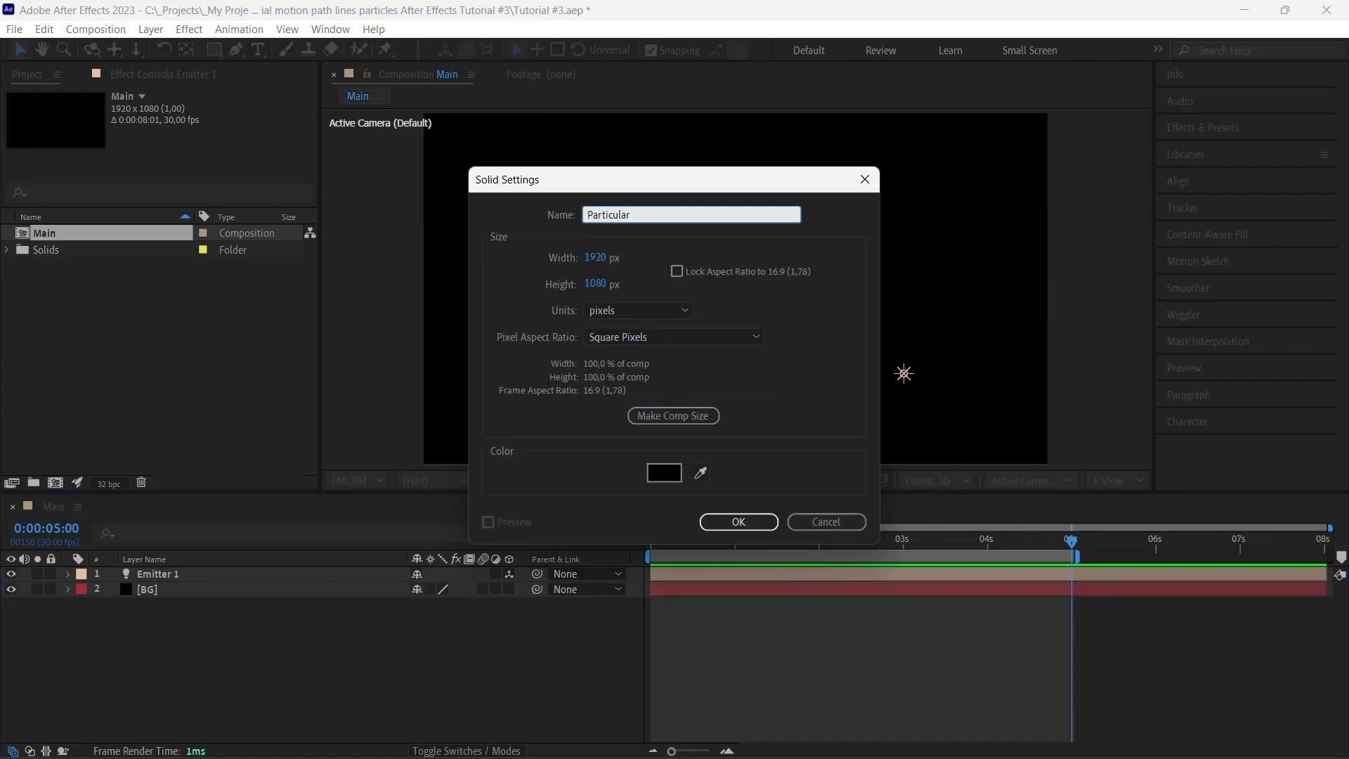
key(Return)
- Search for the Particular effect and apply it to the new solid
key(ctrl+space)
text(p)
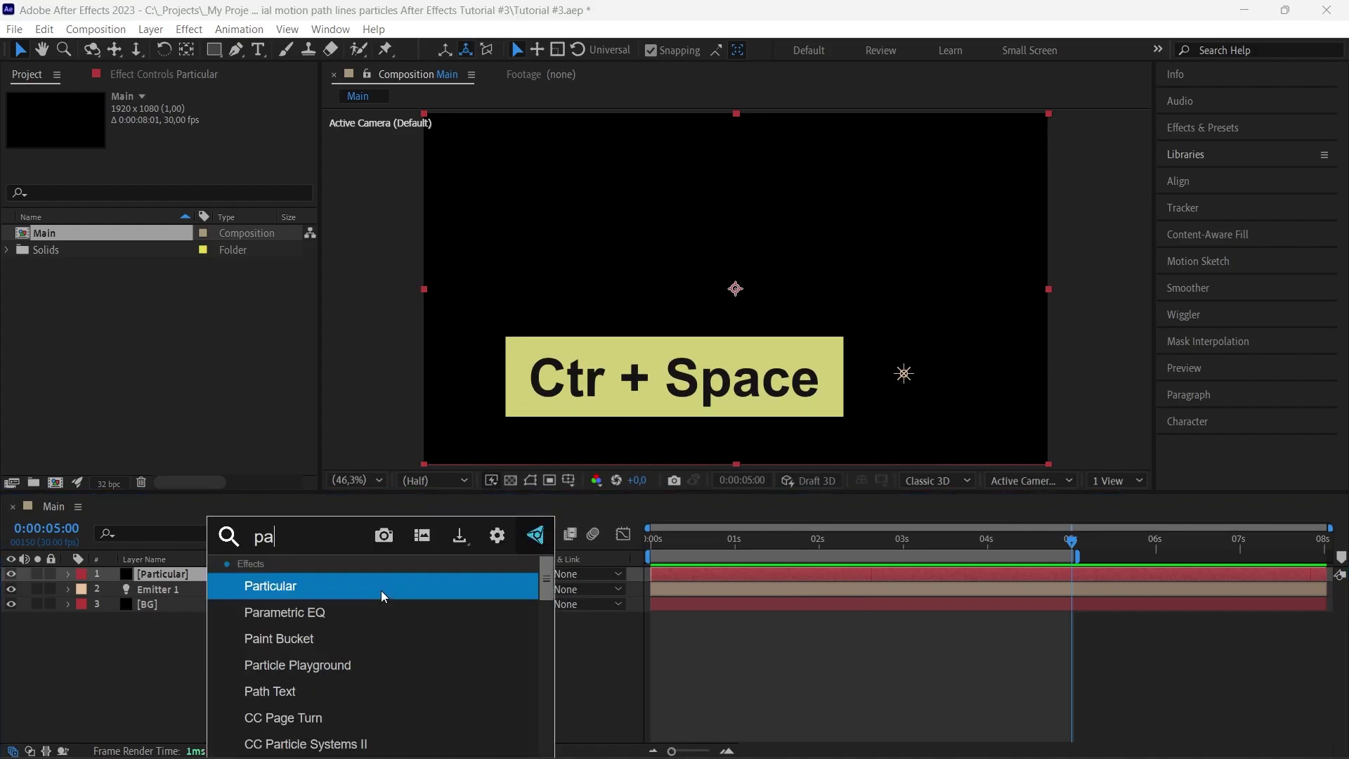
click(381, 590)
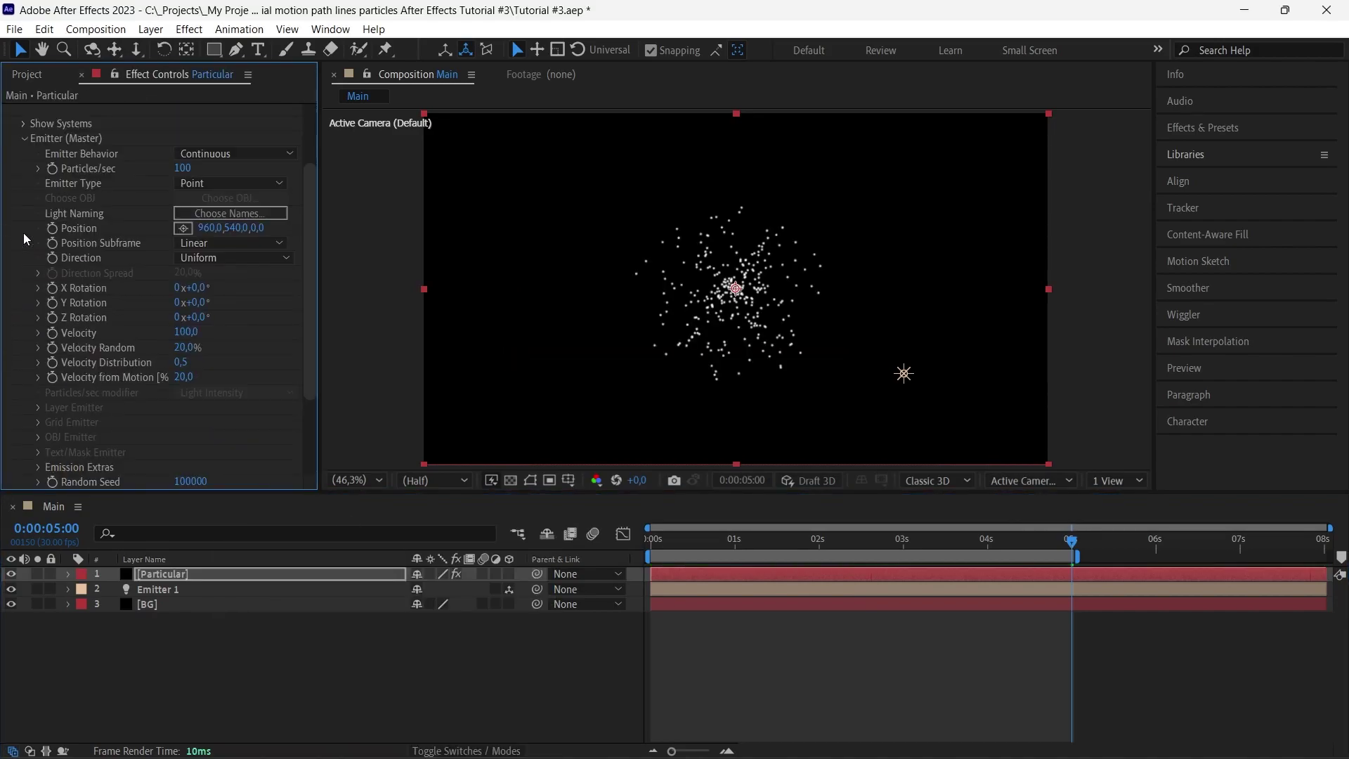
- Check the default emission near the start of the timeline and set Particular's Emitter Type to Light(s)
drag(659, 540, 559, 536)
drag(705, 544, 696, 548)
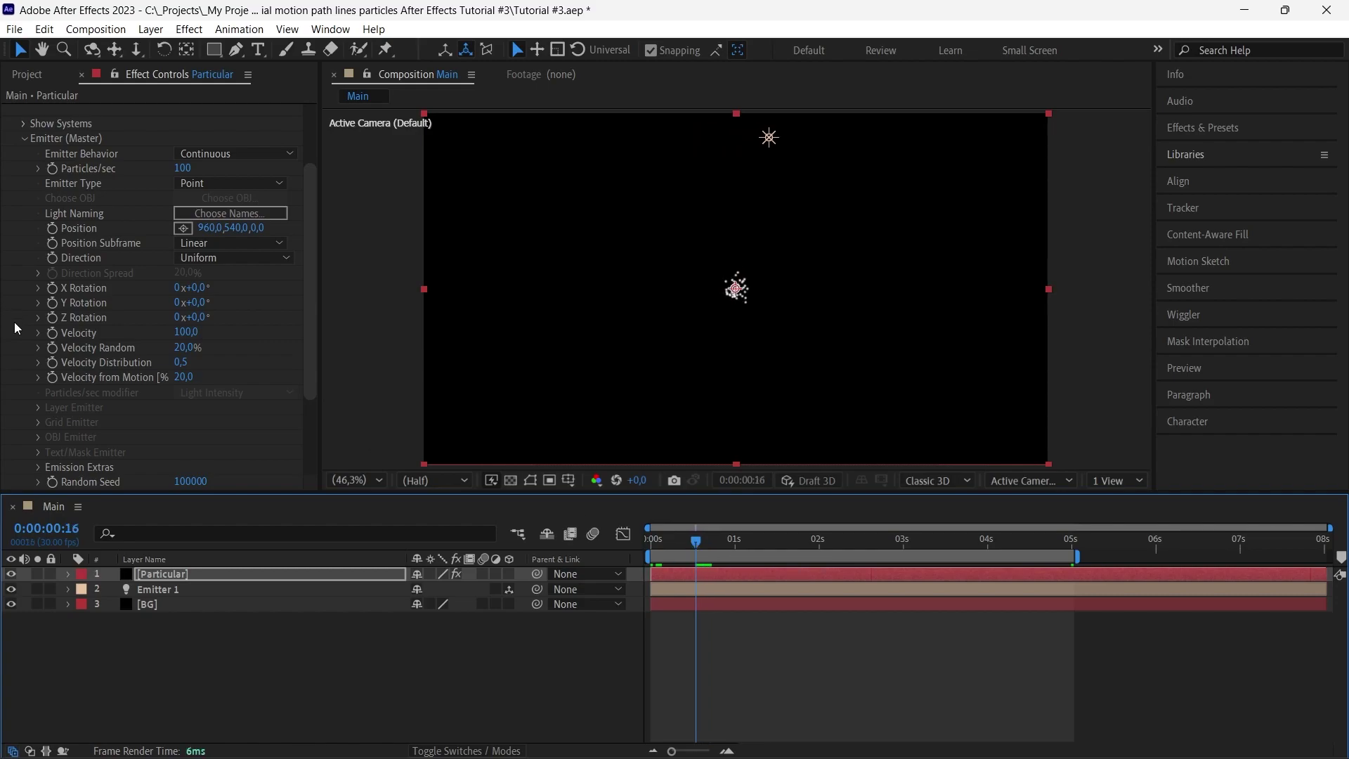
click(210, 182)
click(205, 271)
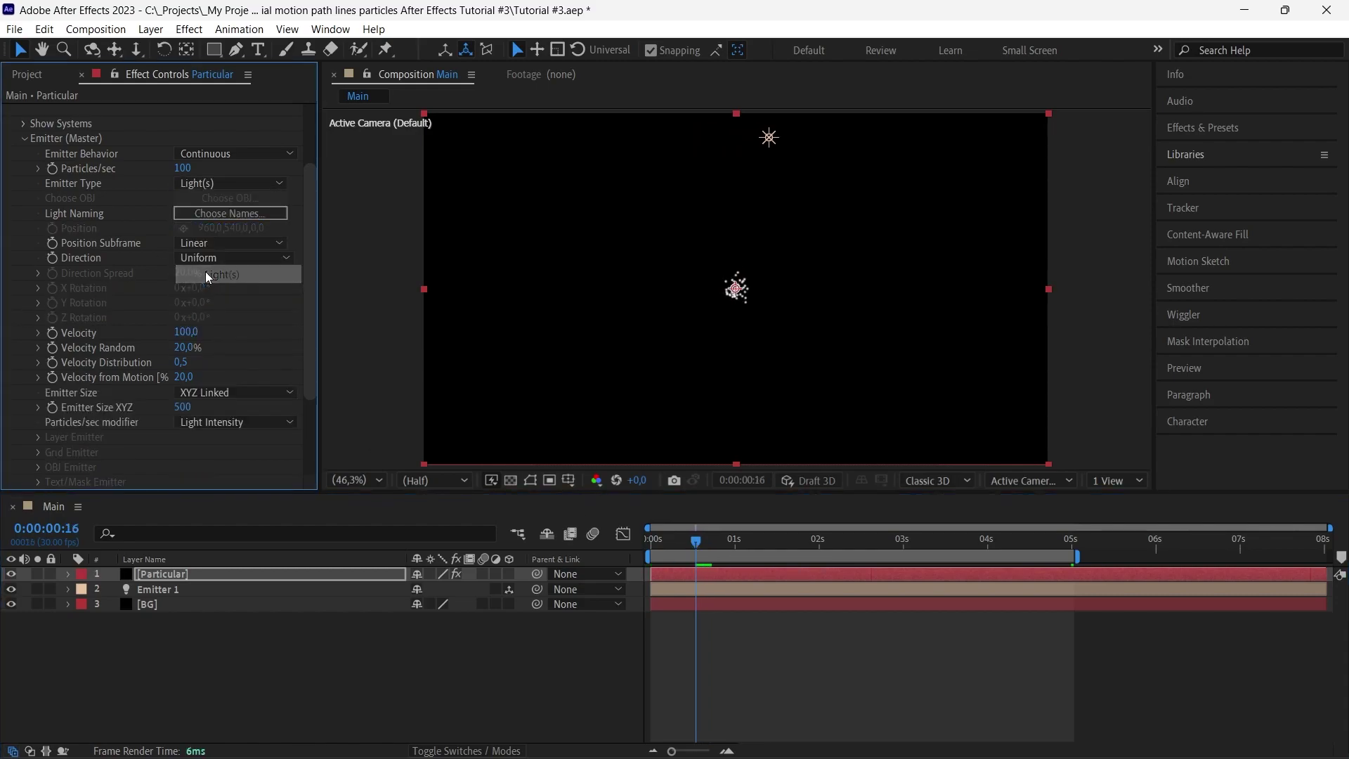
- Set the emitter's Velocity to 127 and Velocity from Motion to -14.8
scroll(146, 386, down, 2)
drag(686, 544, 702, 567)
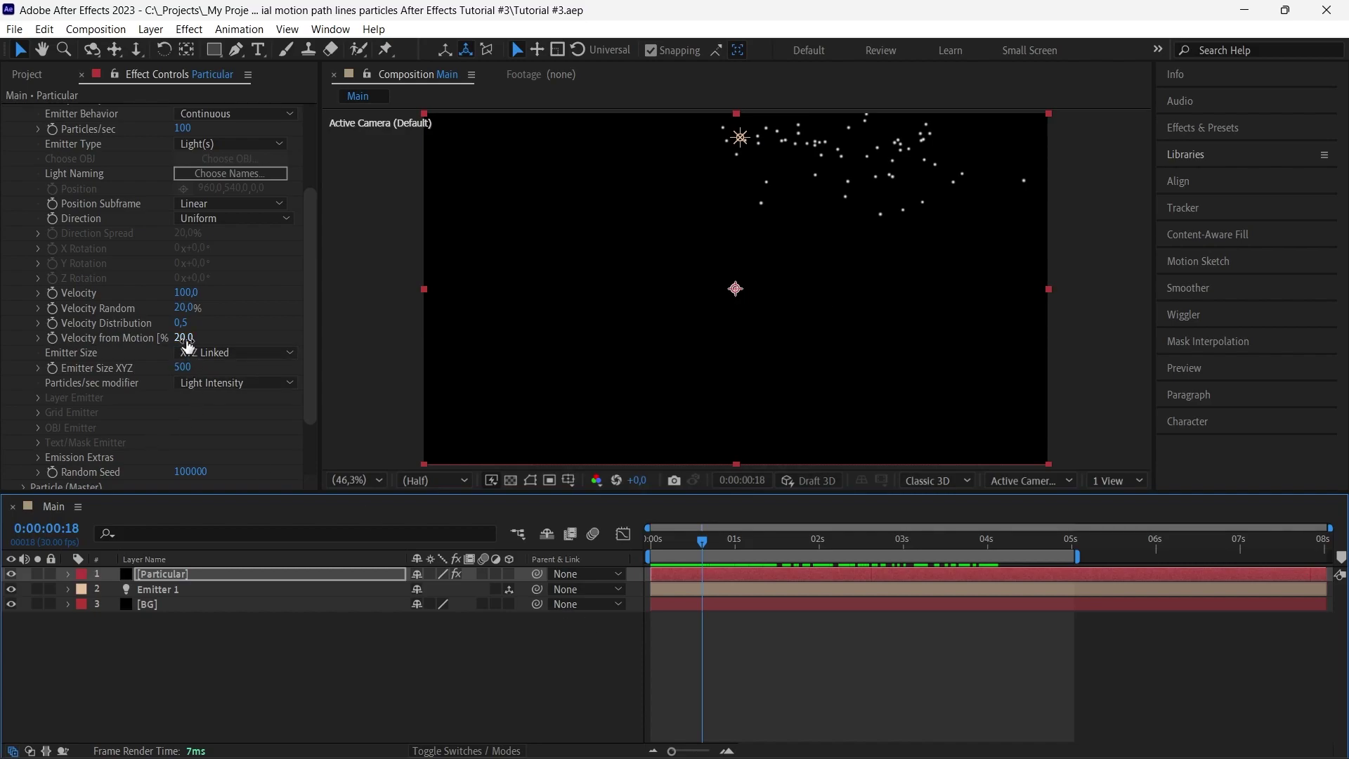
drag(190, 296, 305, 297)
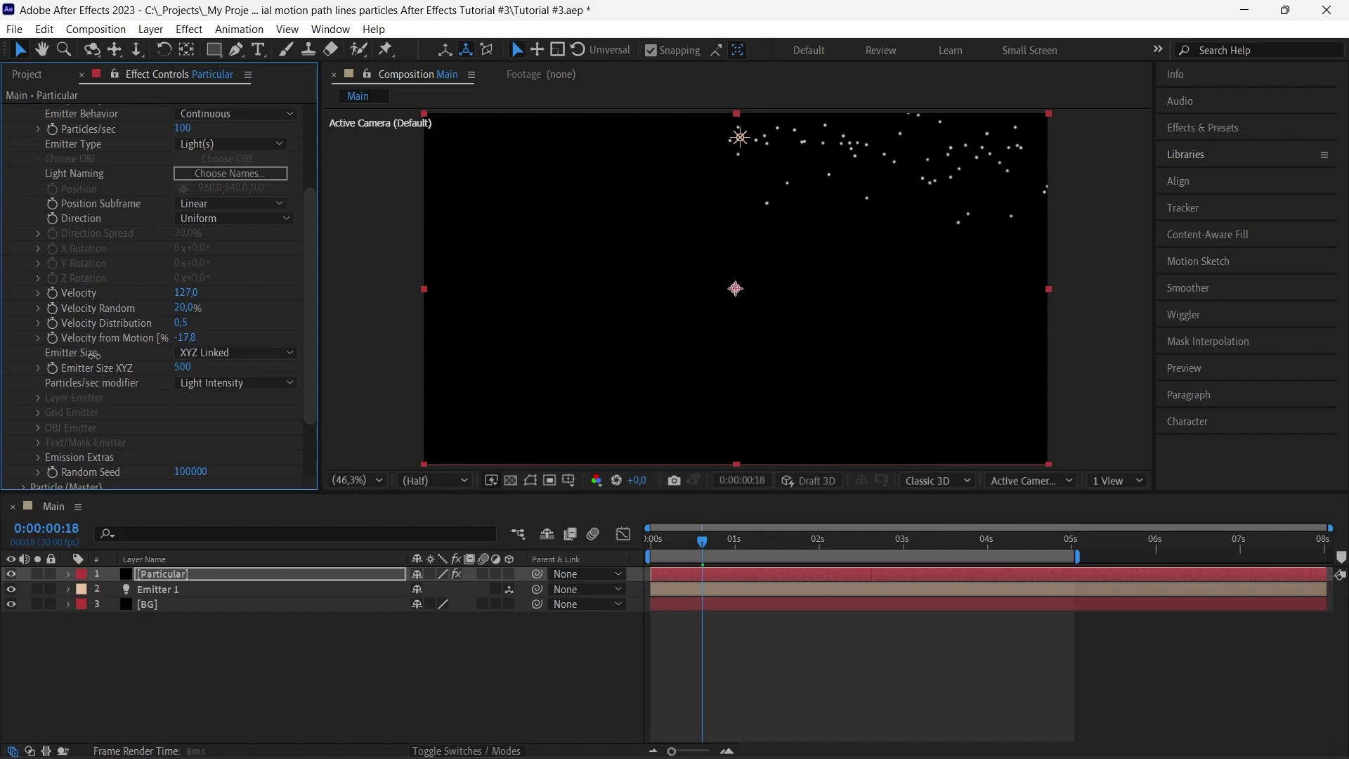
- Set Particles/sec to 5000 and Emitter Size XYZ to 50, and scrub through the first second to check
mouse_move(703, 540)
mouse_down()
mouse_move(677, 538)
mouse_move(758, 546)
mouse_move(703, 550)
mouse_up()
click(183, 129)
text(5000)
key(Return)
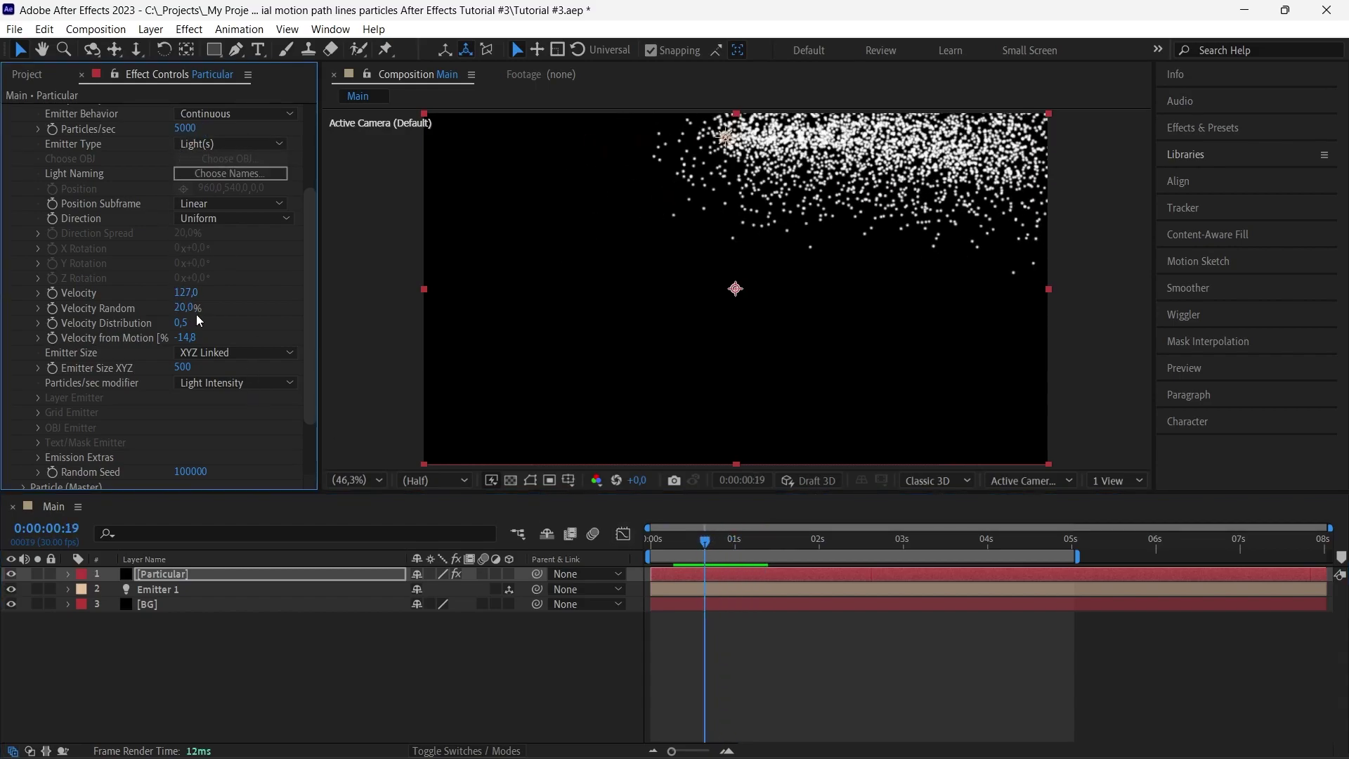
key(Return)
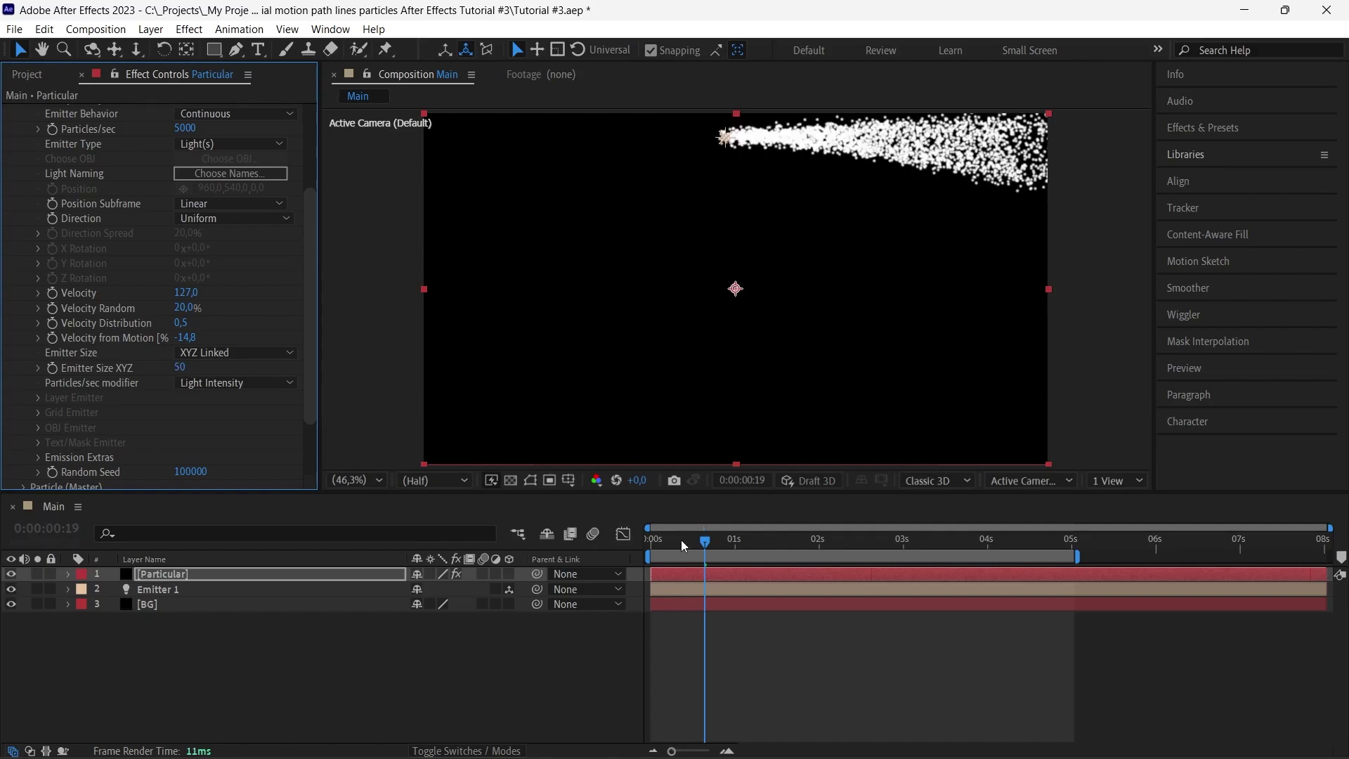
drag(708, 548, 744, 547)
- Set the particle Size to 1 in the Particle (Master) settings and scrub back to check the finer particles
scroll(199, 431, down, 3)
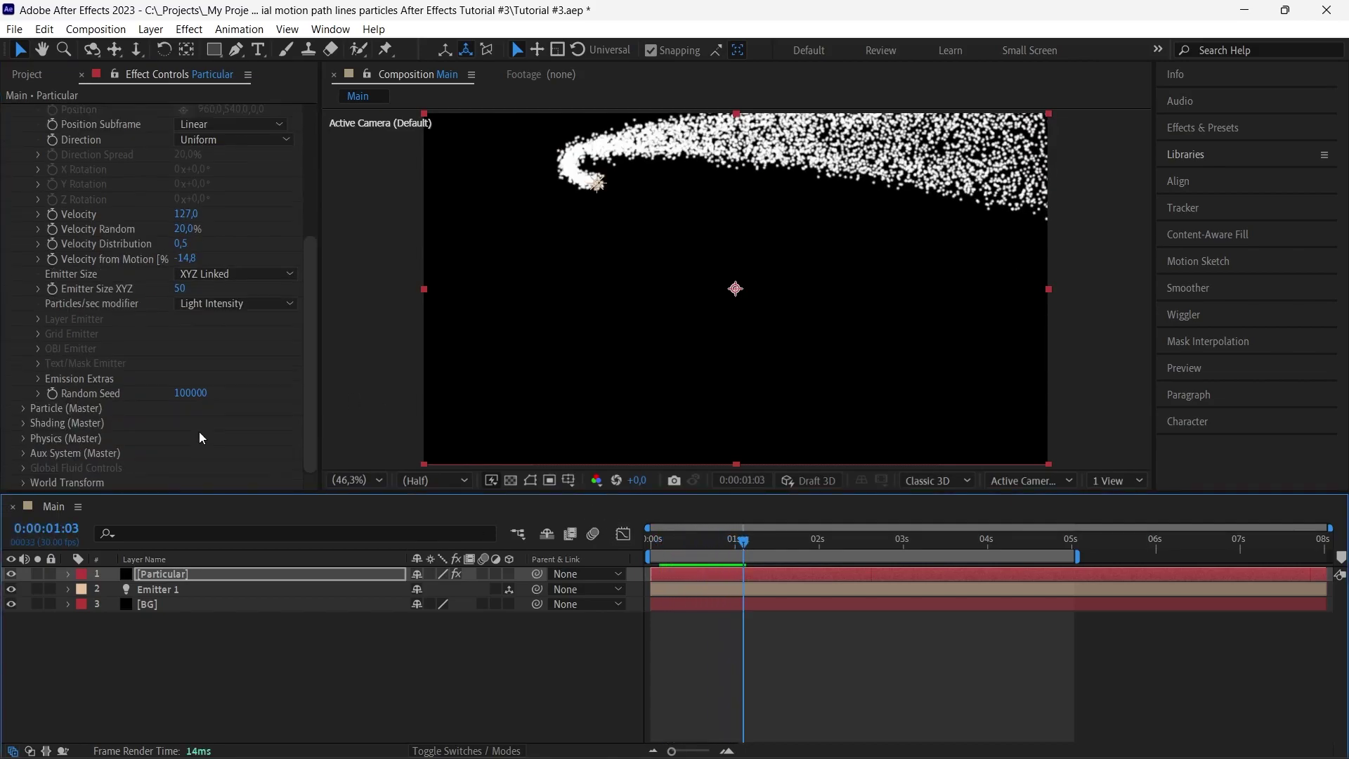
click(23, 407)
scroll(142, 413, down, 10)
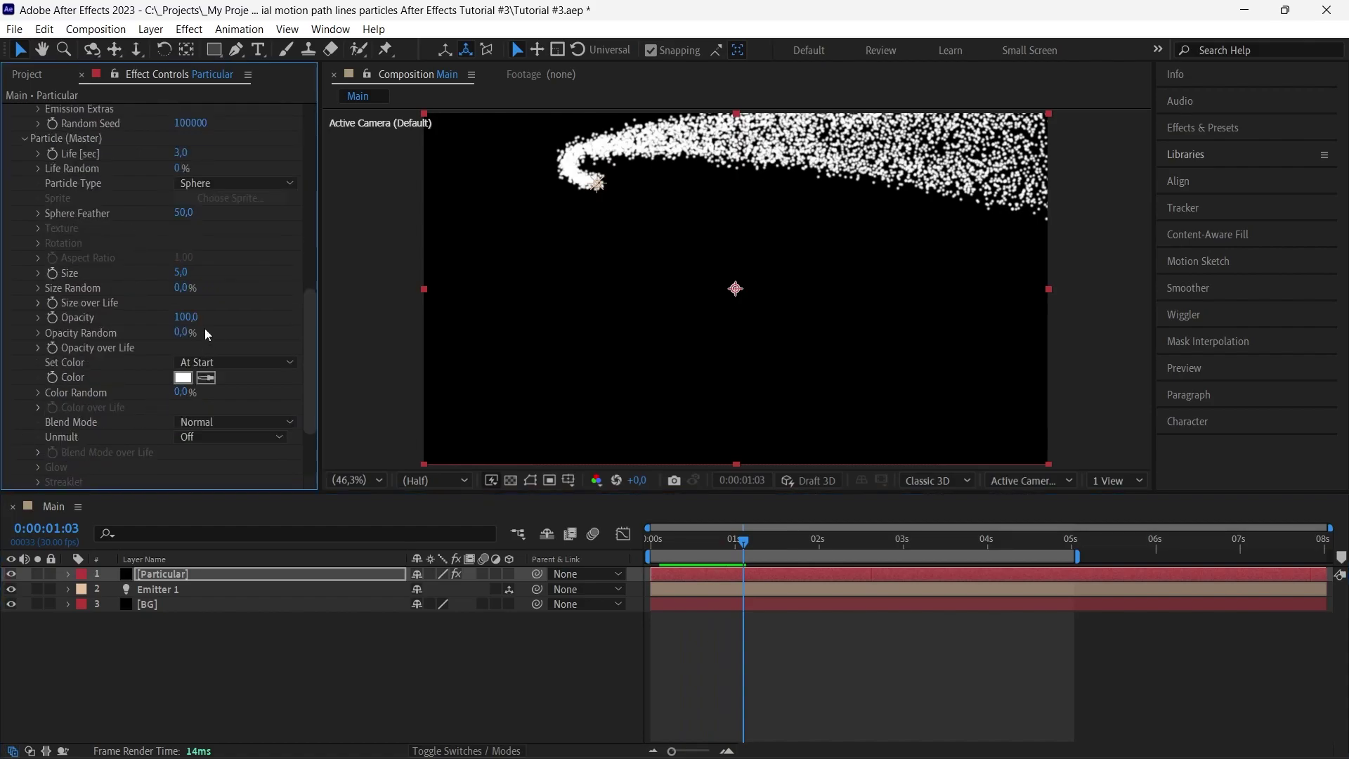
scroll(223, 304, up, 1)
click(189, 313)
text(1)
key(Return)
mouse_move(689, 546)
mouse_down()
mouse_move(668, 545)
mouse_move(962, 570)
mouse_move(690, 554)
mouse_up()
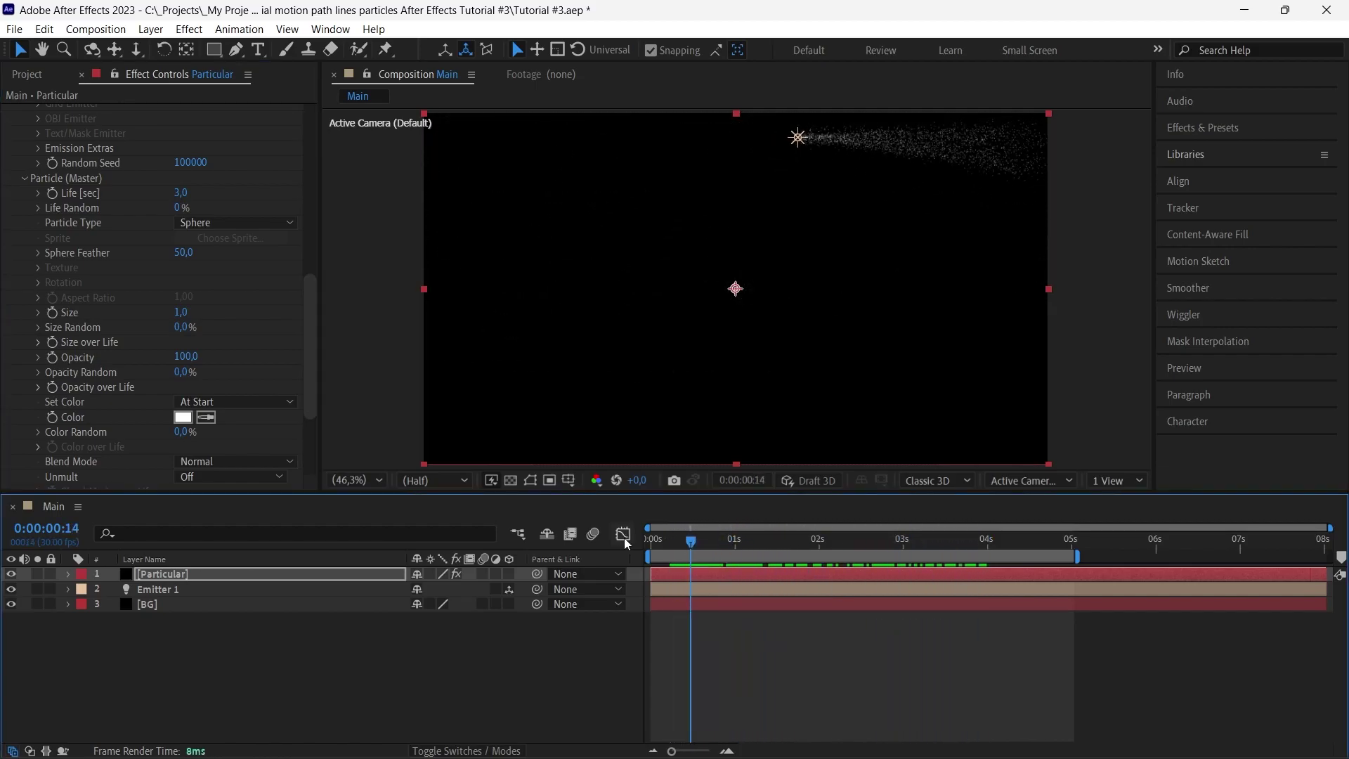
- Set the particle Life to 2 seconds
click(180, 192)
text(2)
key(Return)
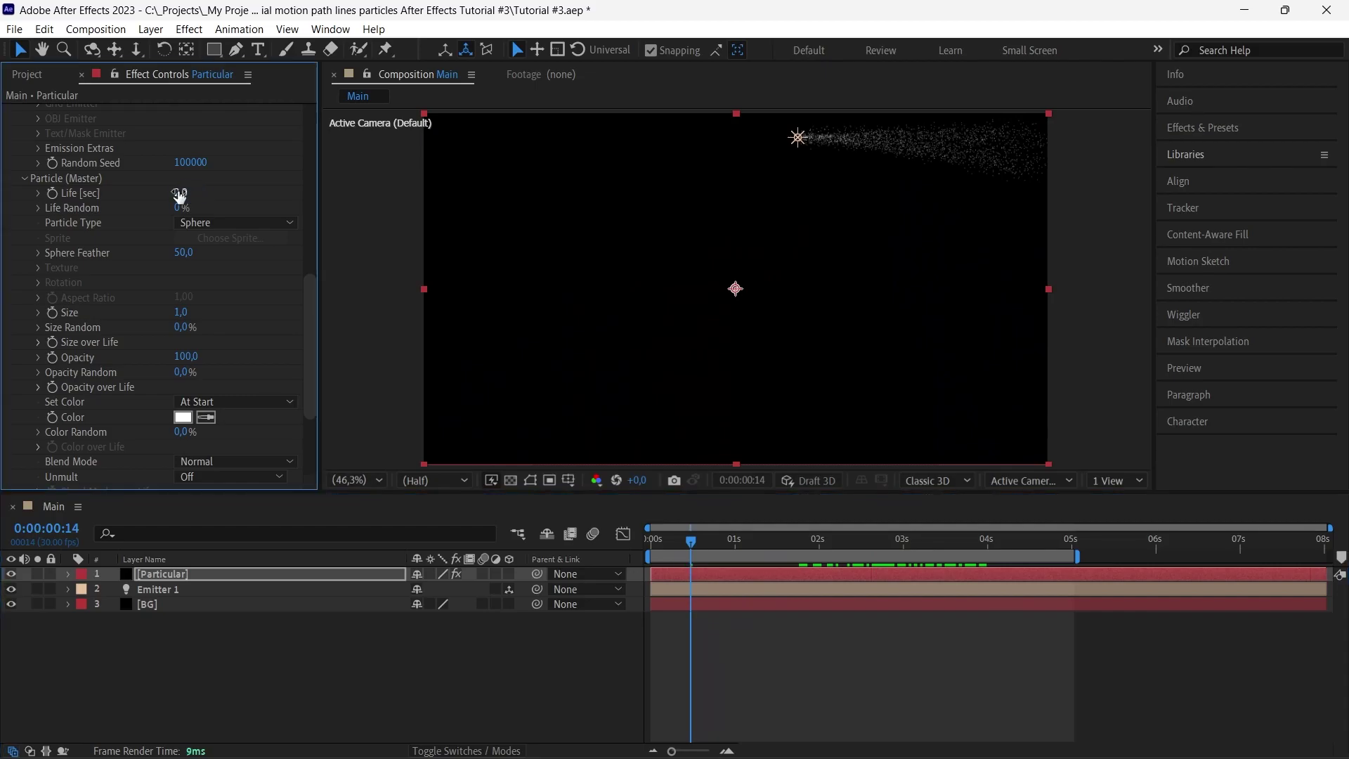
- At time 0, move Emitter 1 out to the frame's right edge and slightly upward
drag(691, 545, 641, 557)
click(218, 592)
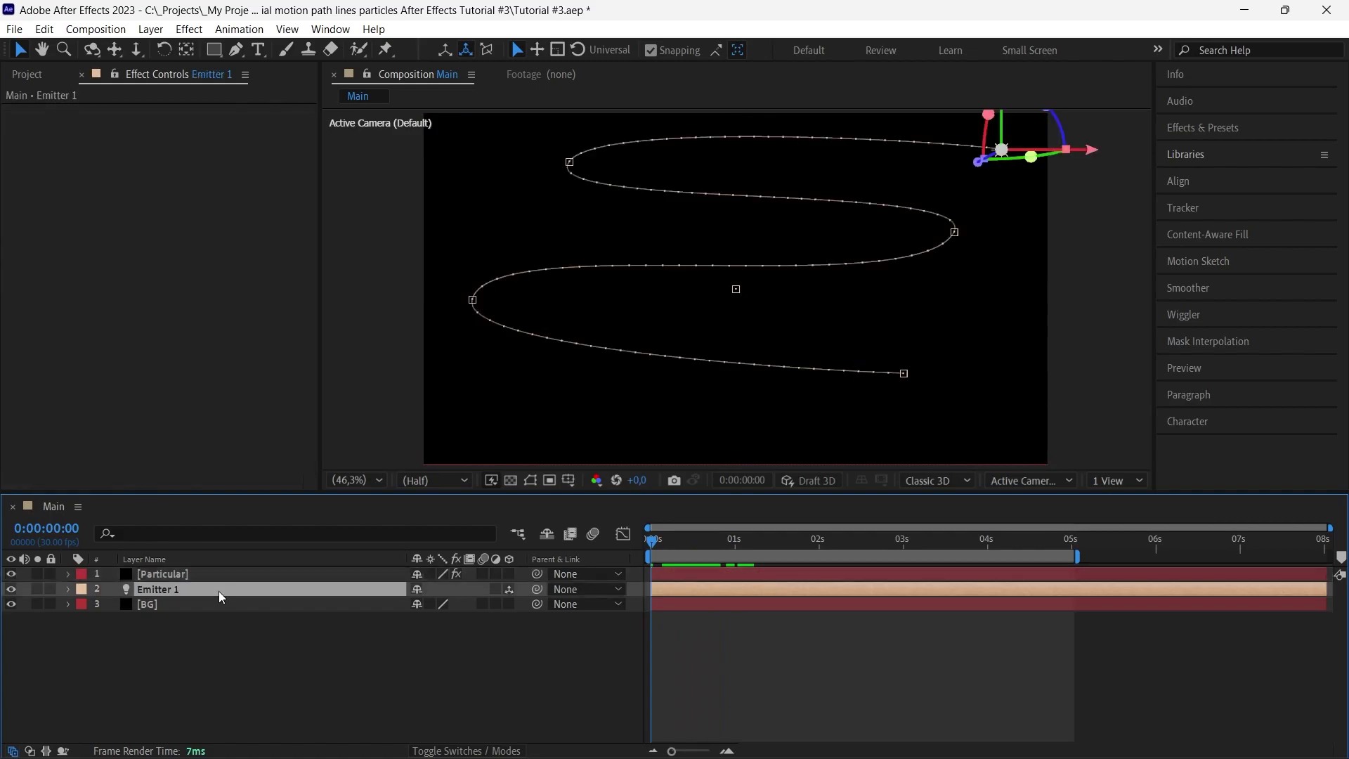
drag(1093, 156, 1139, 151)
drag(1051, 121, 1051, 109)
- Set the Particular layer's Sphere Feather to 17, with the timeline at about 1:19
click(293, 574)
drag(652, 543, 790, 545)
drag(315, 229, 338, 372)
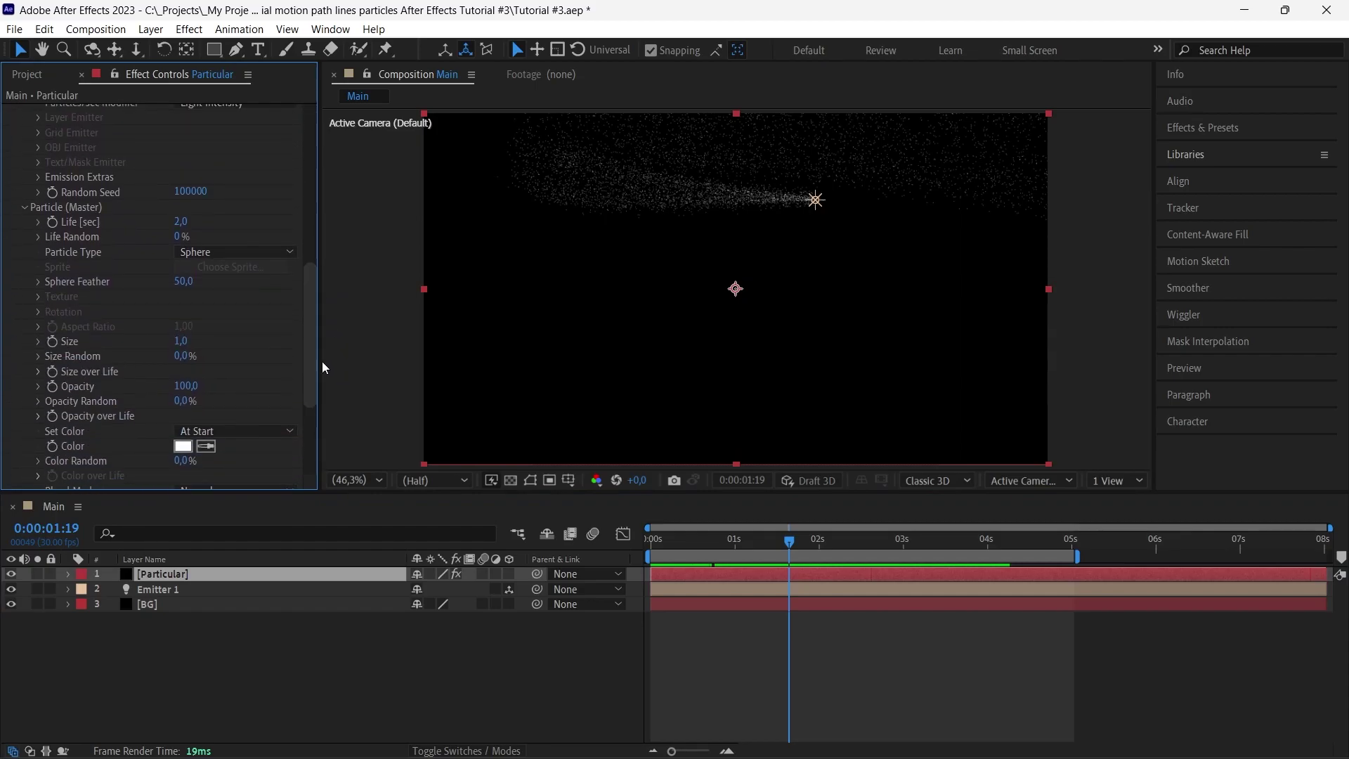
drag(185, 286, 158, 288)
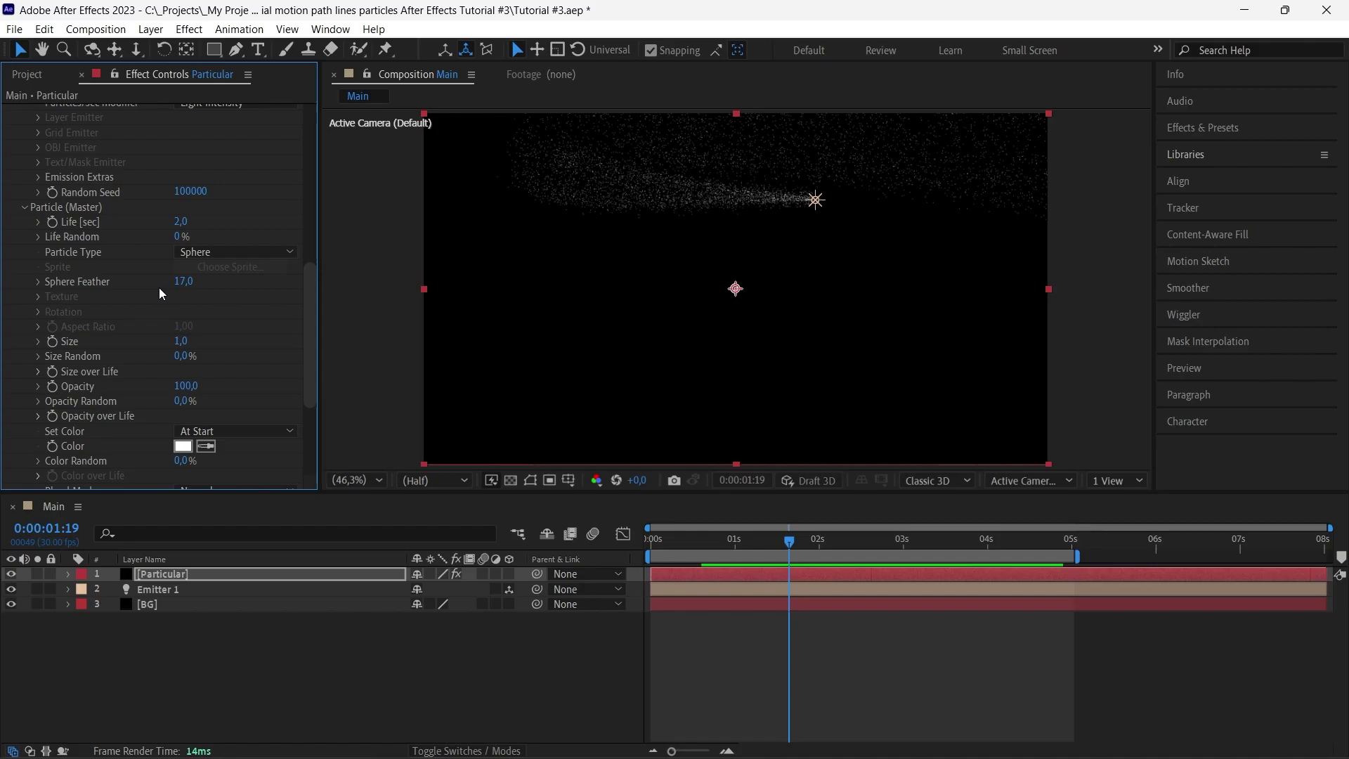
- Preview the animation from the beginning and raise Particles/sec to 10000
click(672, 540)
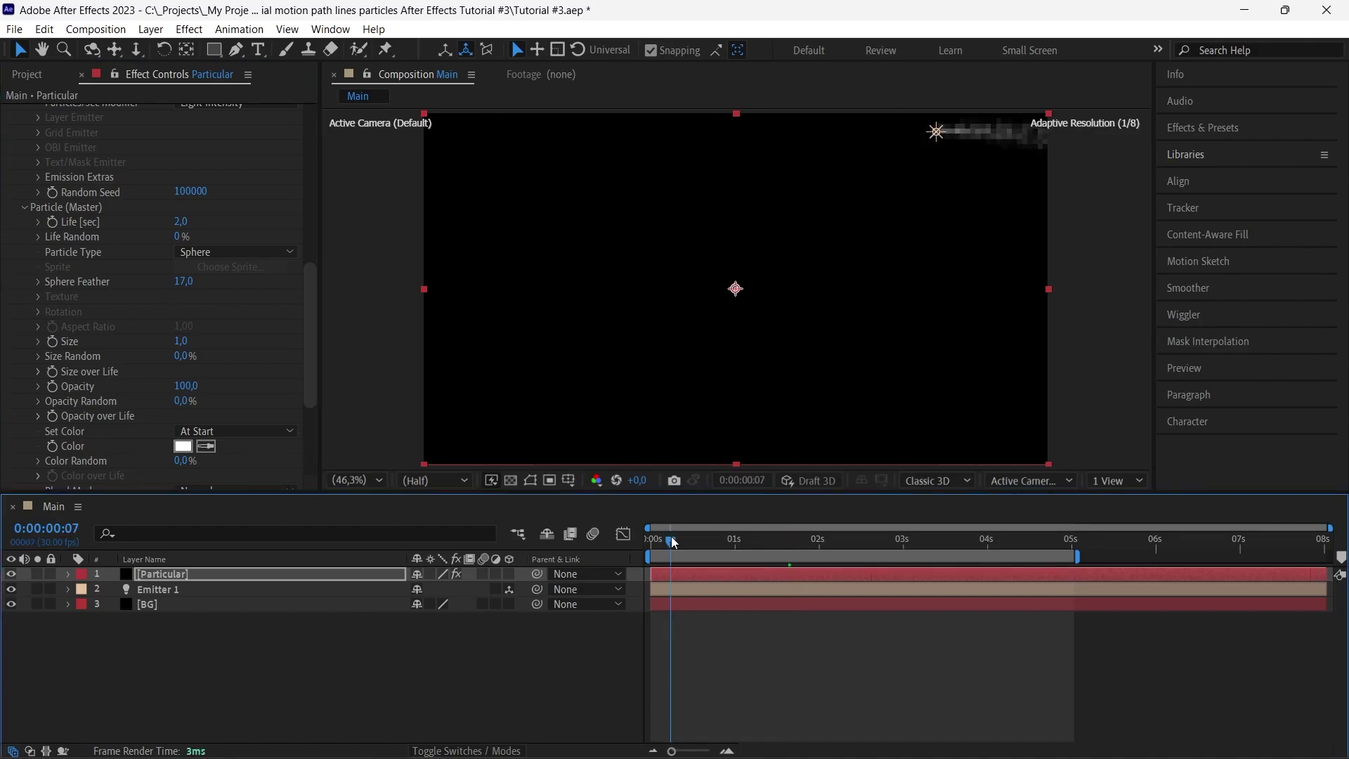
key(space)
drag(738, 549, 782, 550)
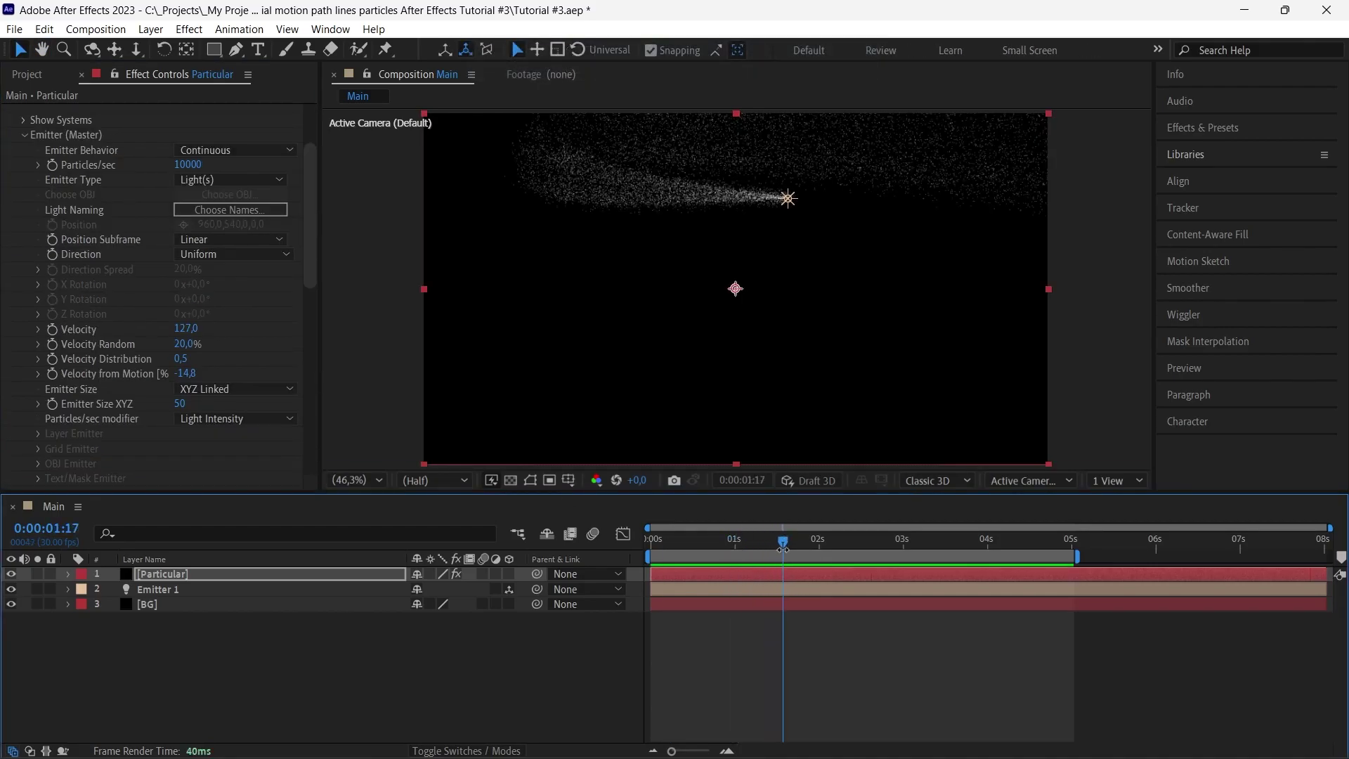
- Apply the peak-shaped preset to the particles' Opacity over Life, widening the effect controls area to reach it
click(333, 576)
drag(310, 271, 314, 431)
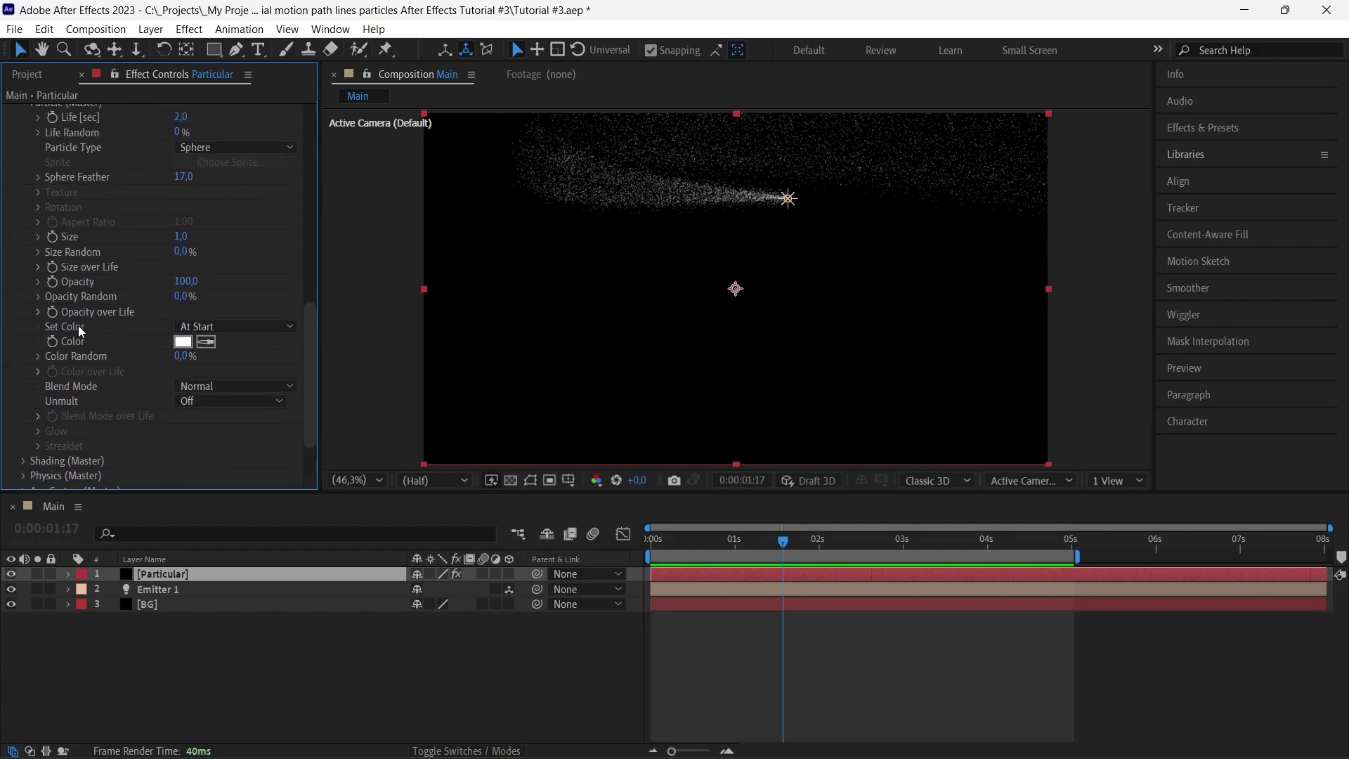
click(38, 312)
drag(321, 368, 407, 368)
click(307, 346)
click(292, 399)
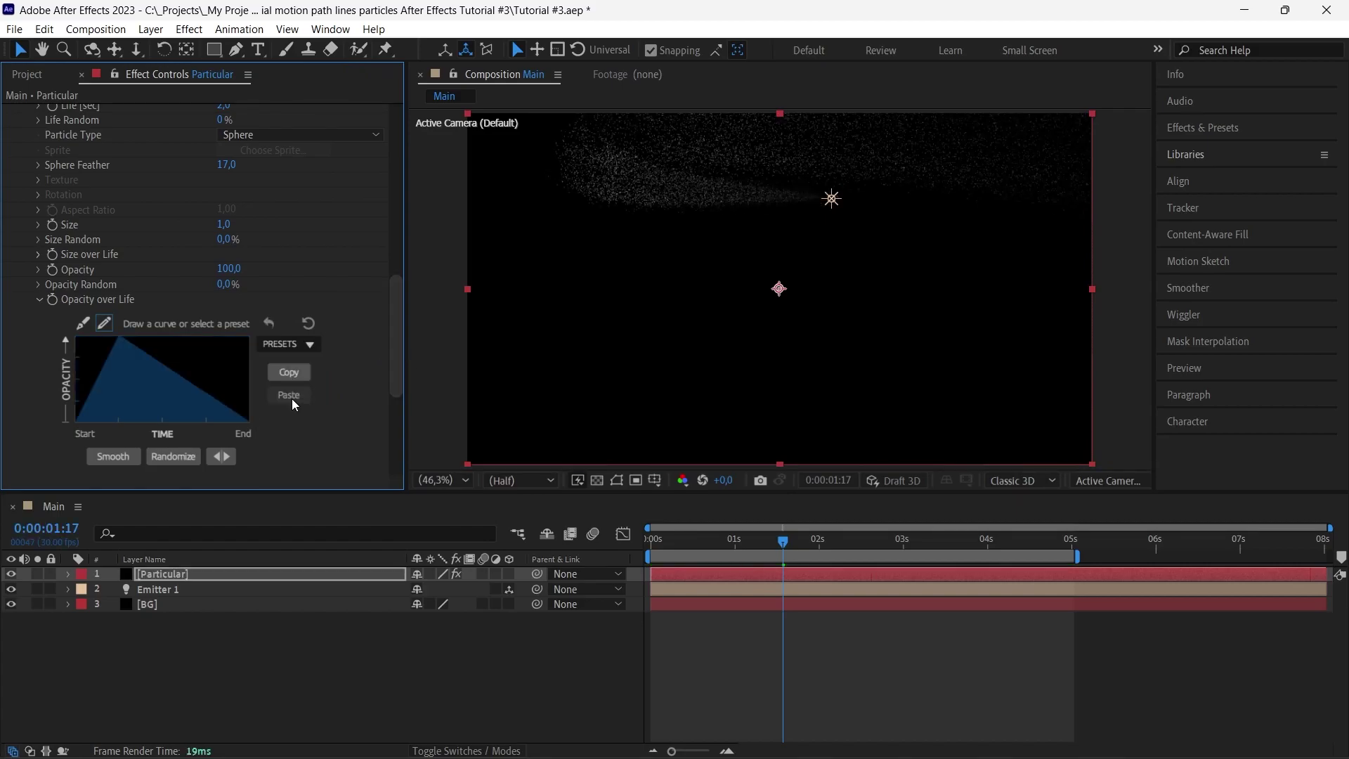
- Try the descending ramp and rounded plateau presets for Opacity over Life, returning to the peak-shaped one
click(308, 344)
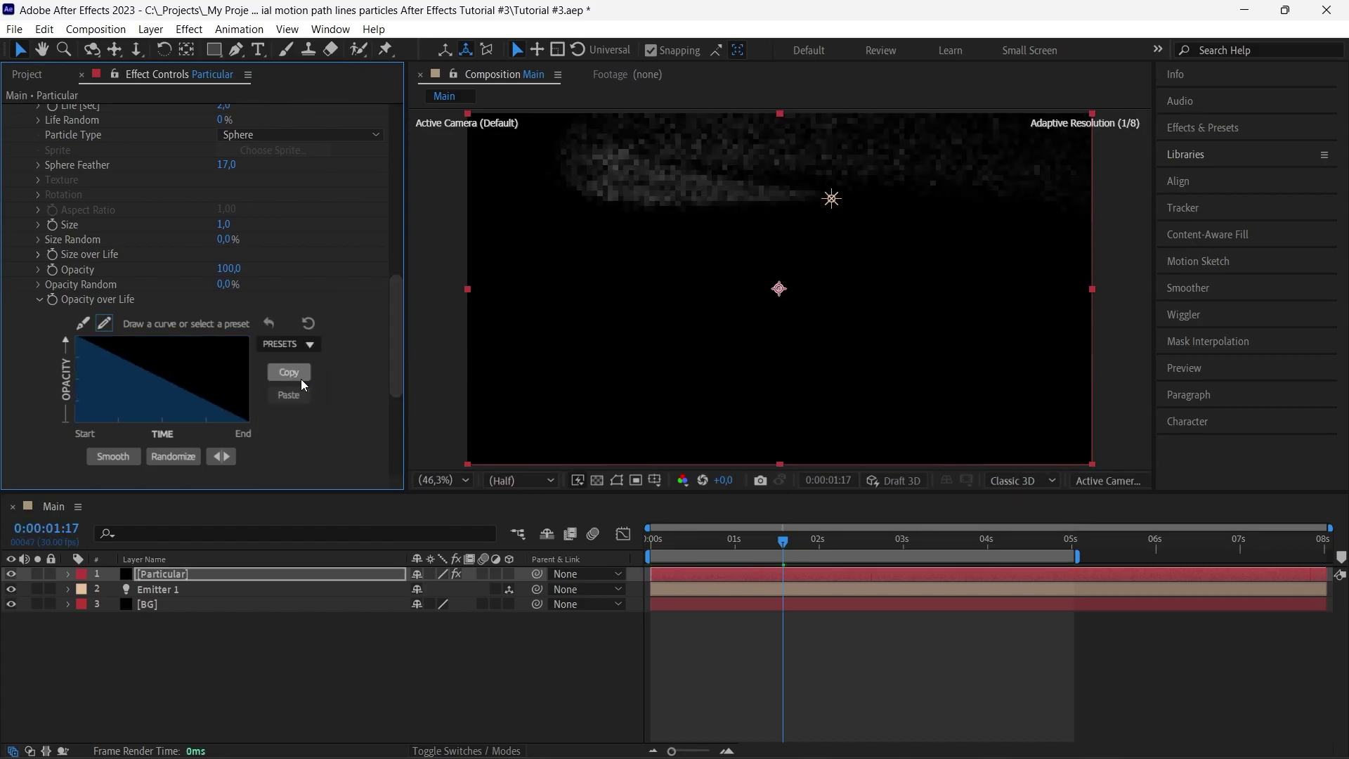
click(307, 345)
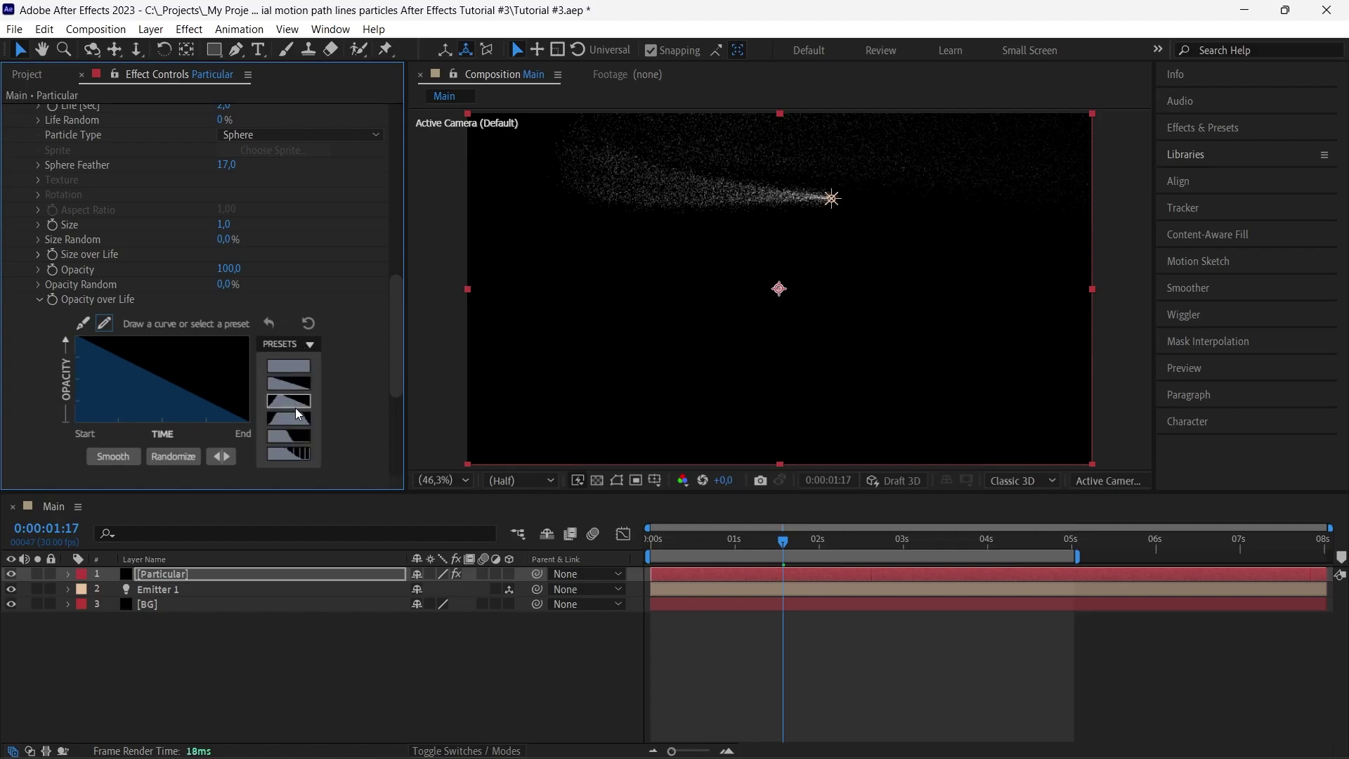
click(299, 404)
click(298, 346)
click(291, 422)
click(300, 347)
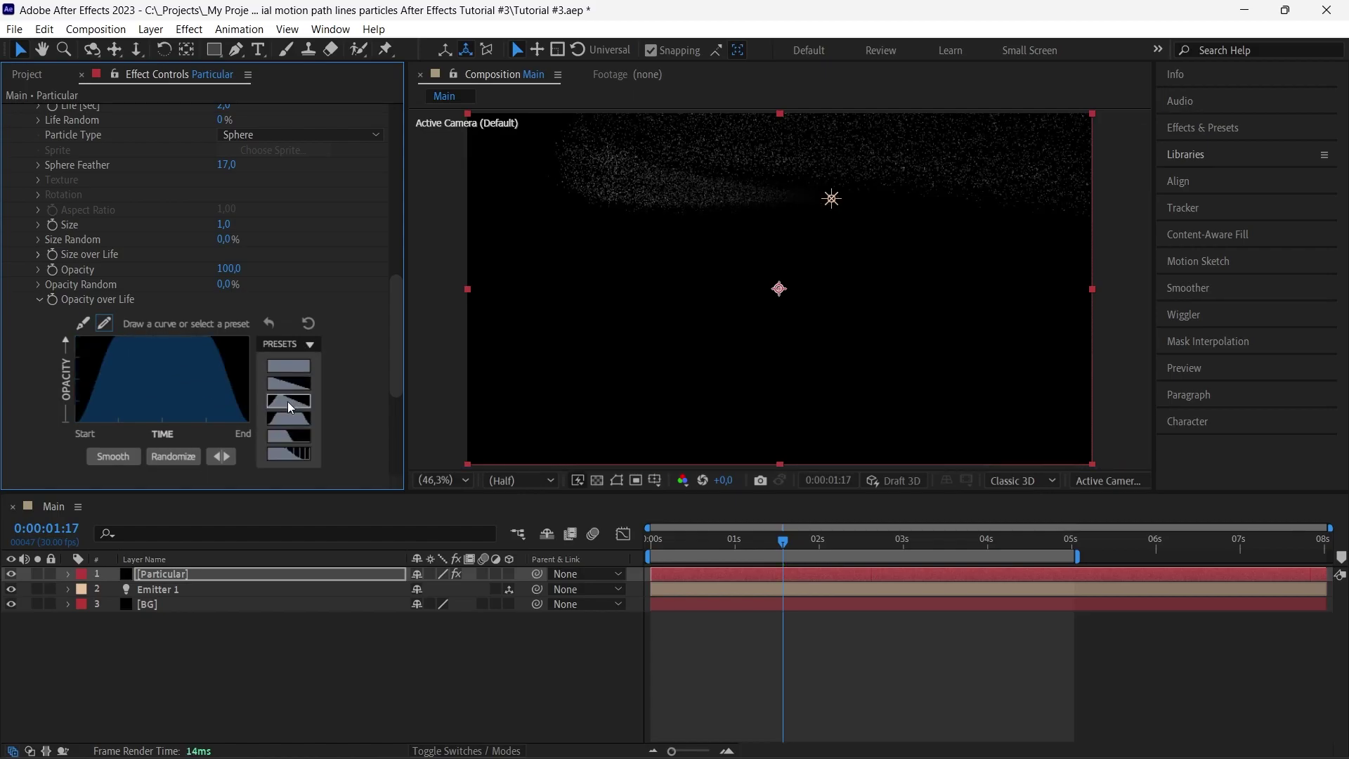
click(290, 401)
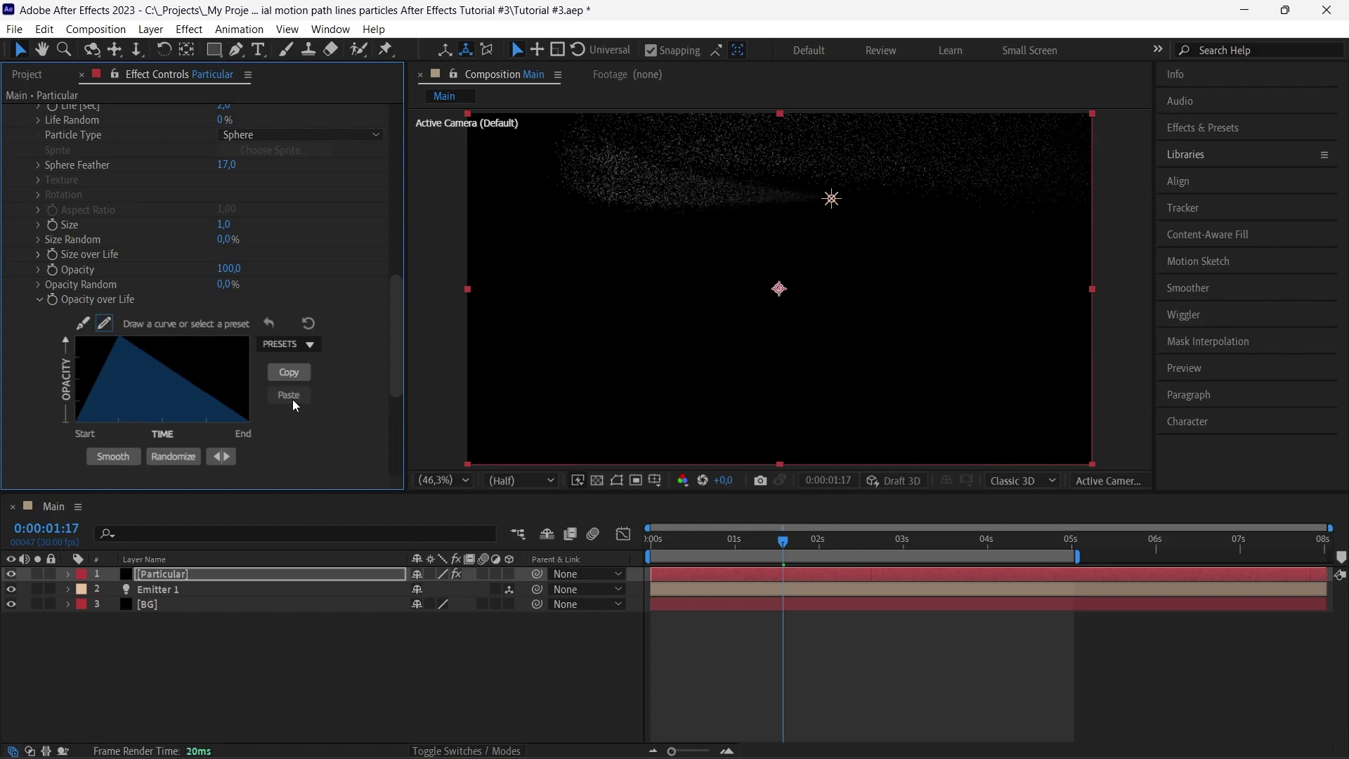
- Collapse Opacity over Life and scrub from the start to about 1:14 to review the fading particles
click(39, 299)
drag(396, 381, 398, 347)
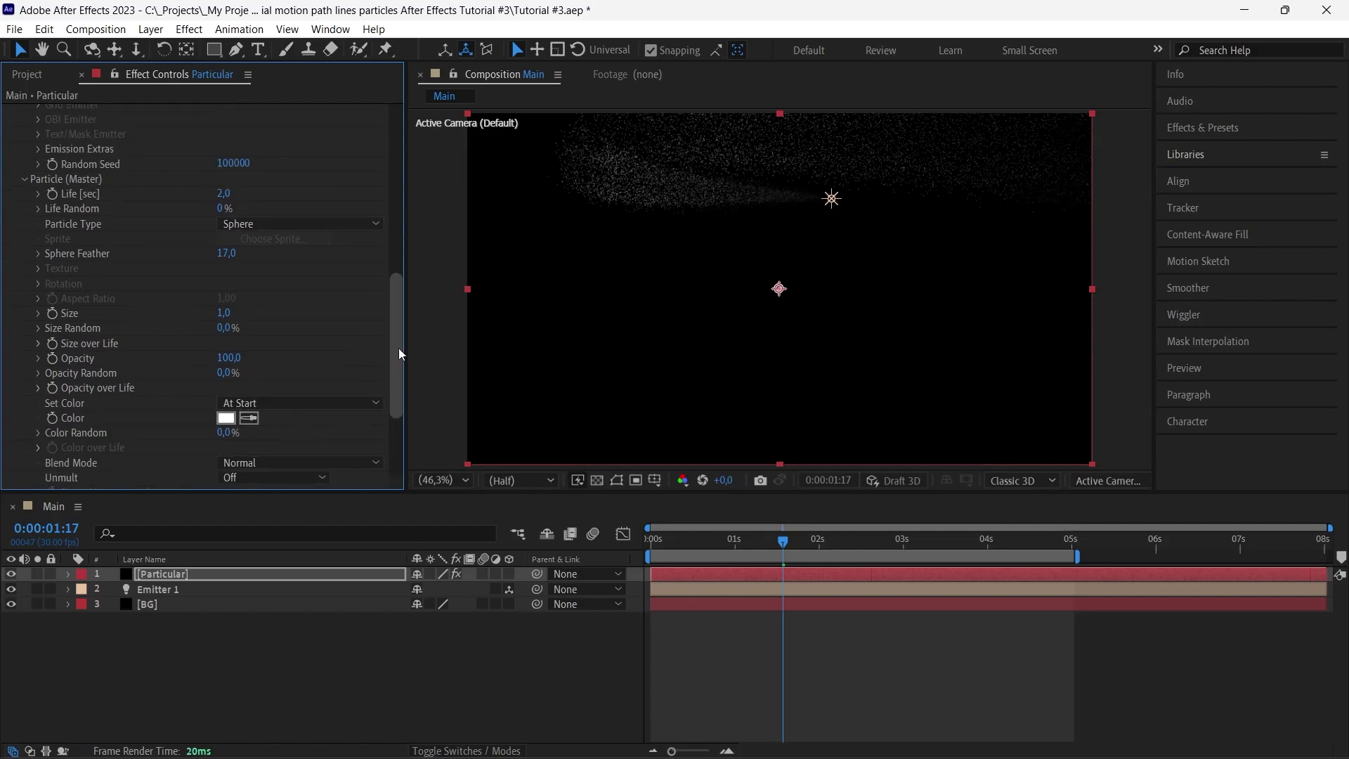
click(784, 546)
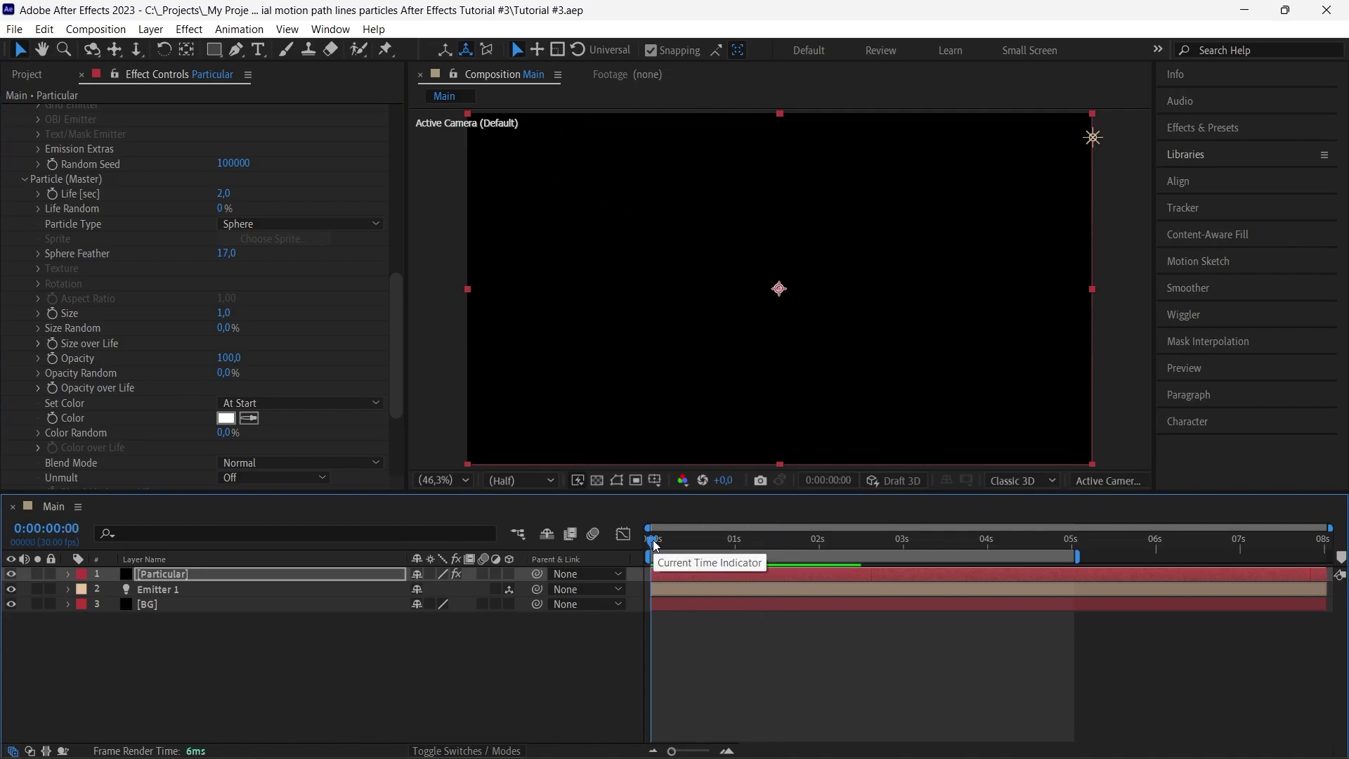
drag(654, 546, 776, 550)
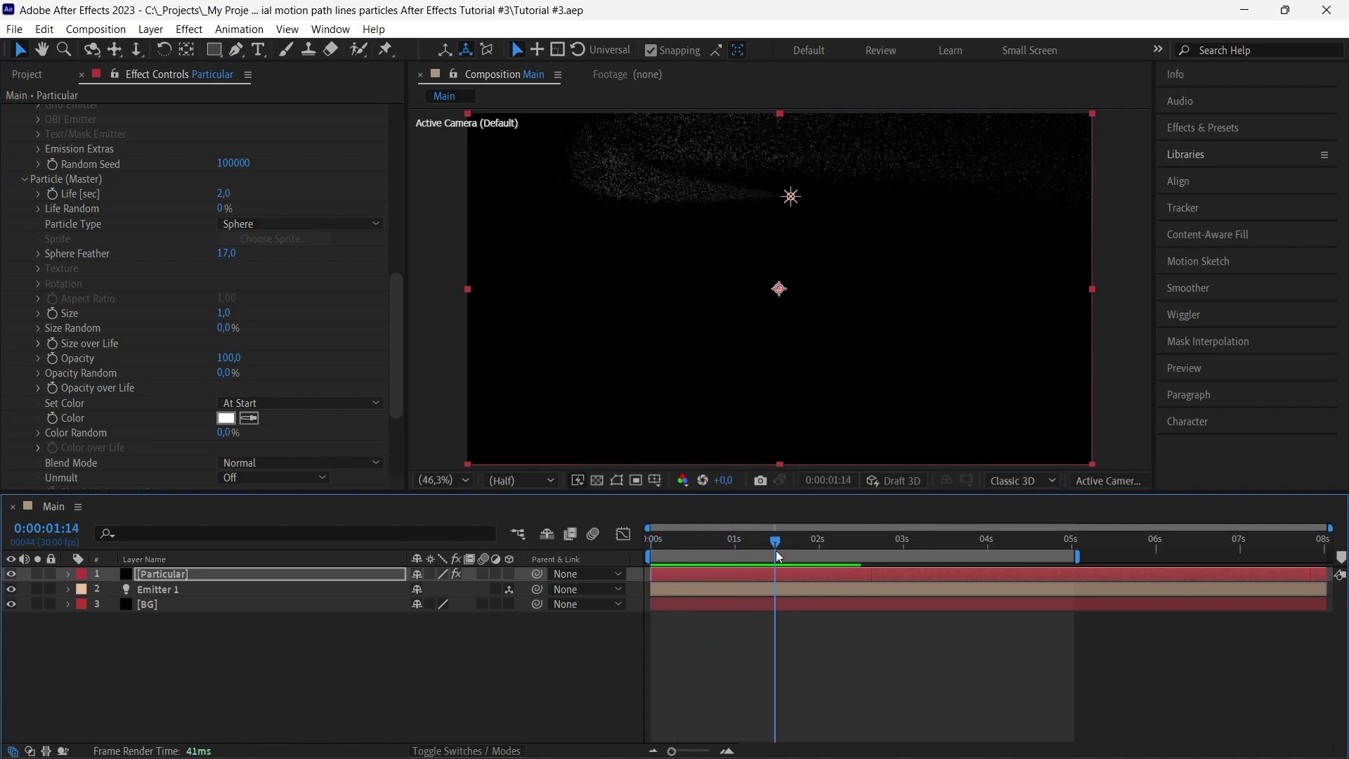
- Set Air Resistance to 0.3 in the Air section of Particular's Physics (Master) settings
drag(400, 374, 403, 436)
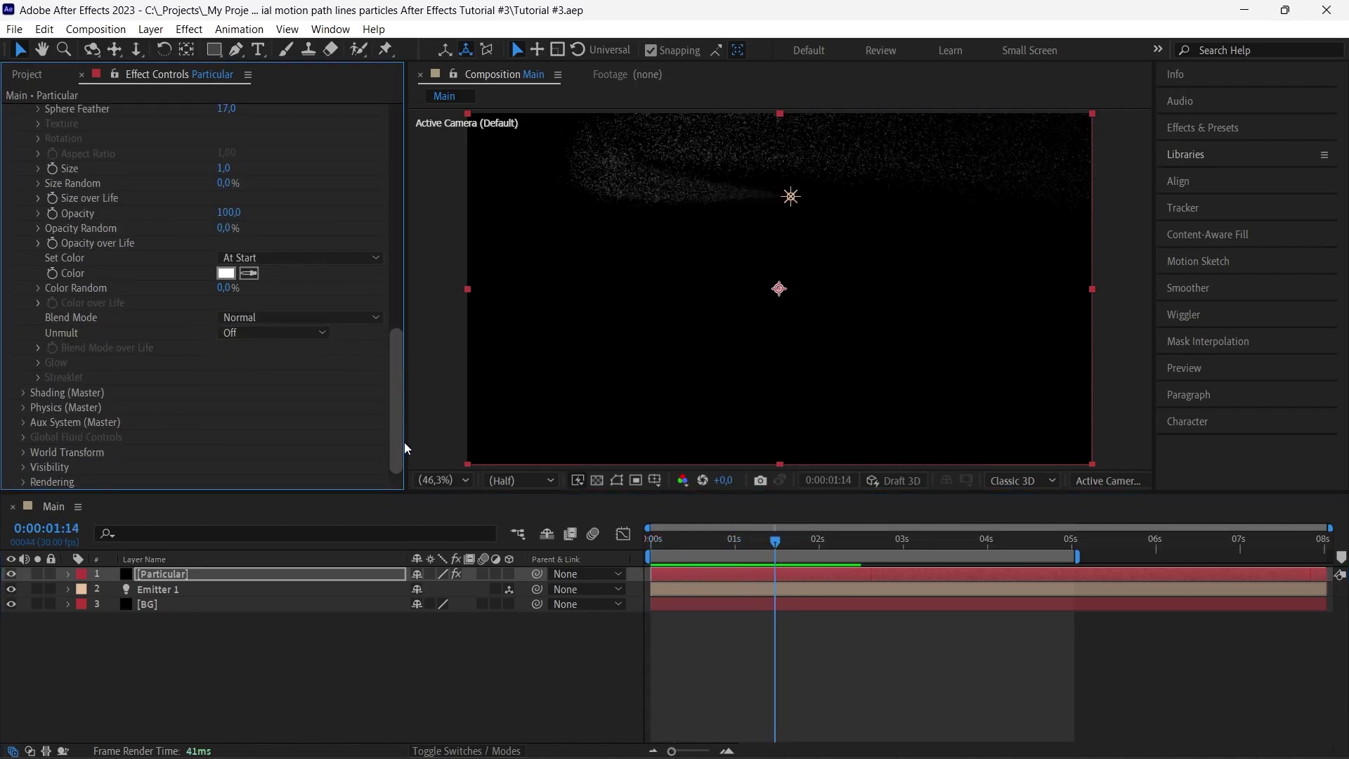
click(23, 408)
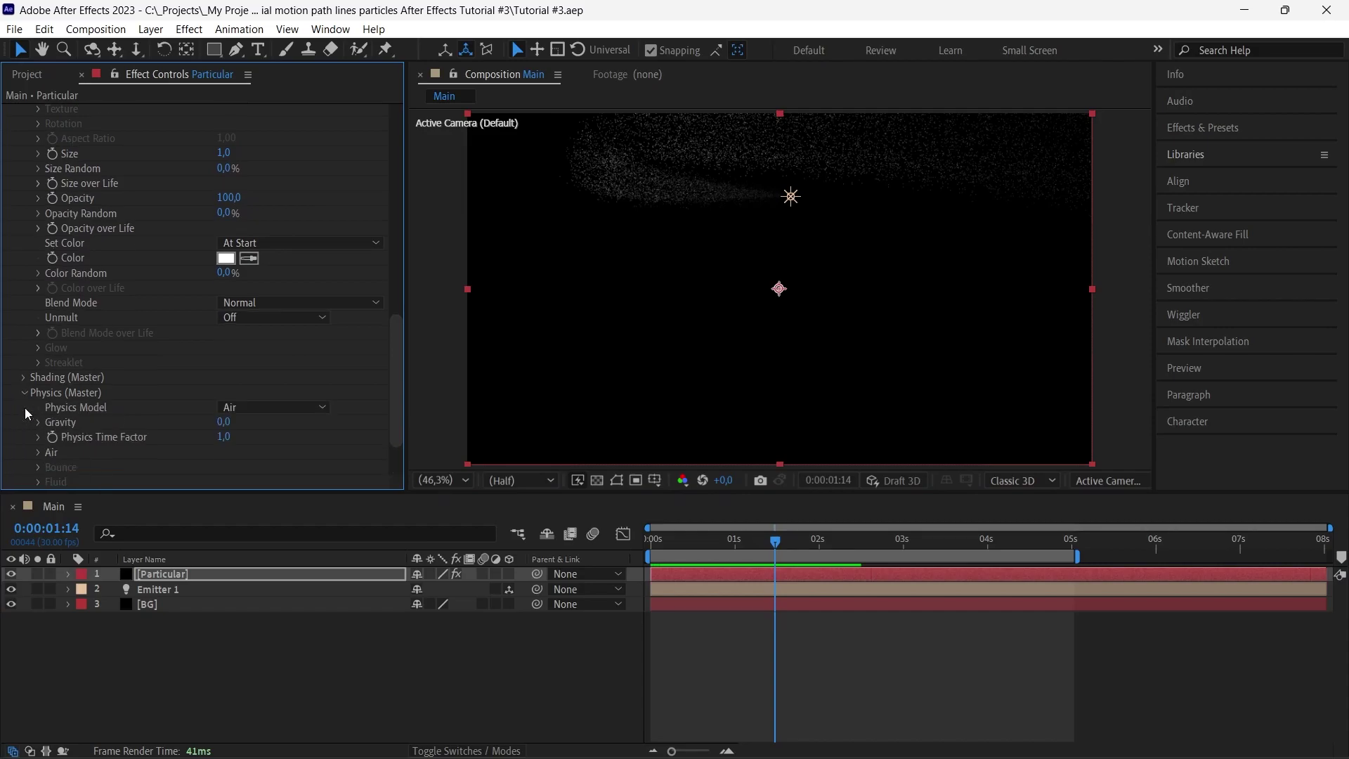
click(38, 452)
scroll(141, 424, down, 4)
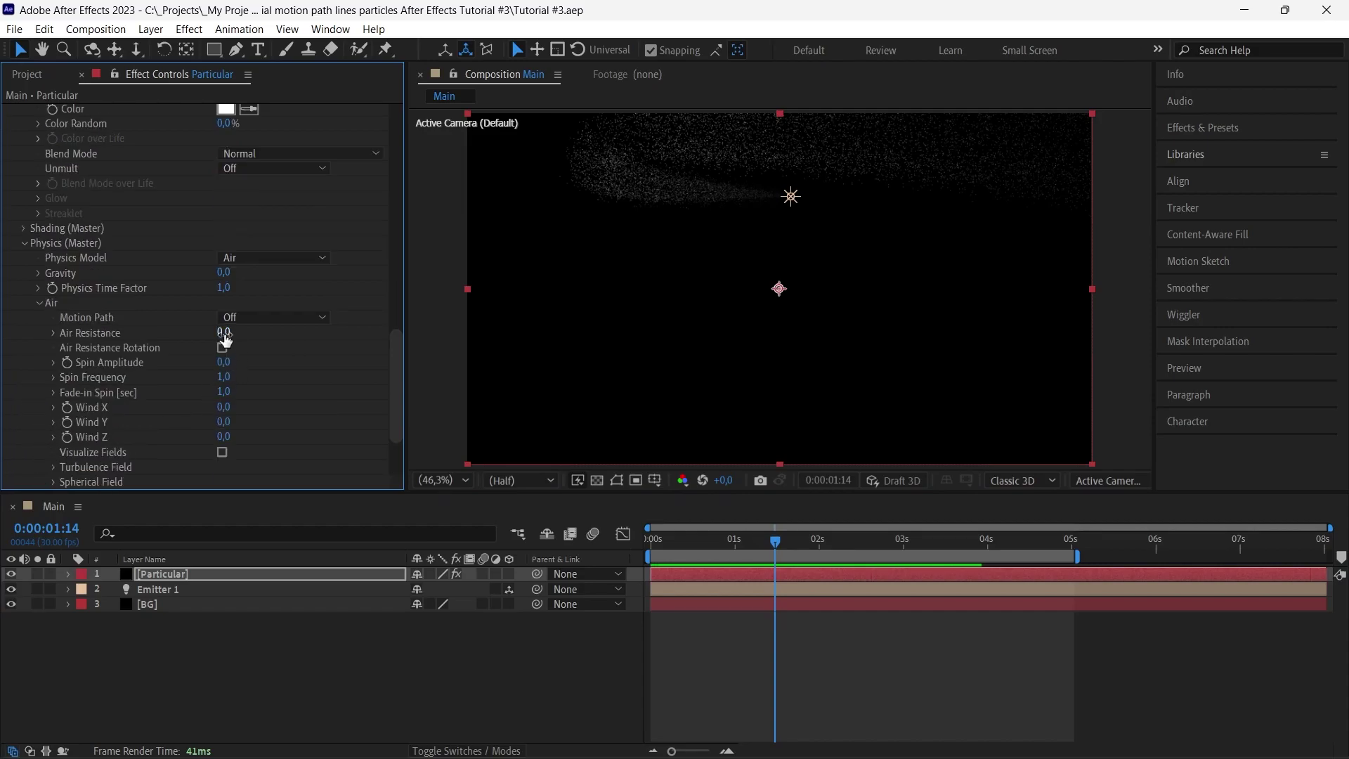
drag(224, 335, 251, 338)
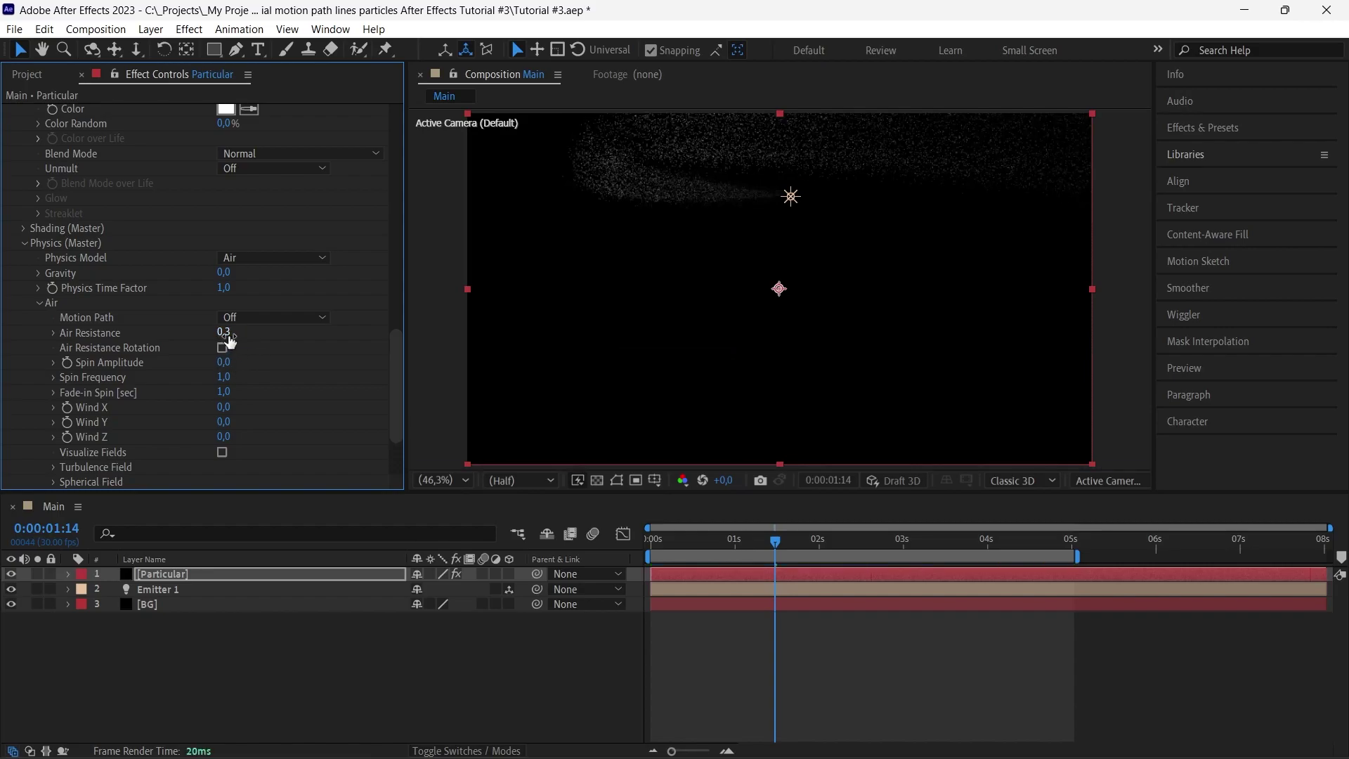
- Raise Air Resistance to 2.0 and scrub from the start to about 2:13 to review the trail
drag(773, 538, 857, 545)
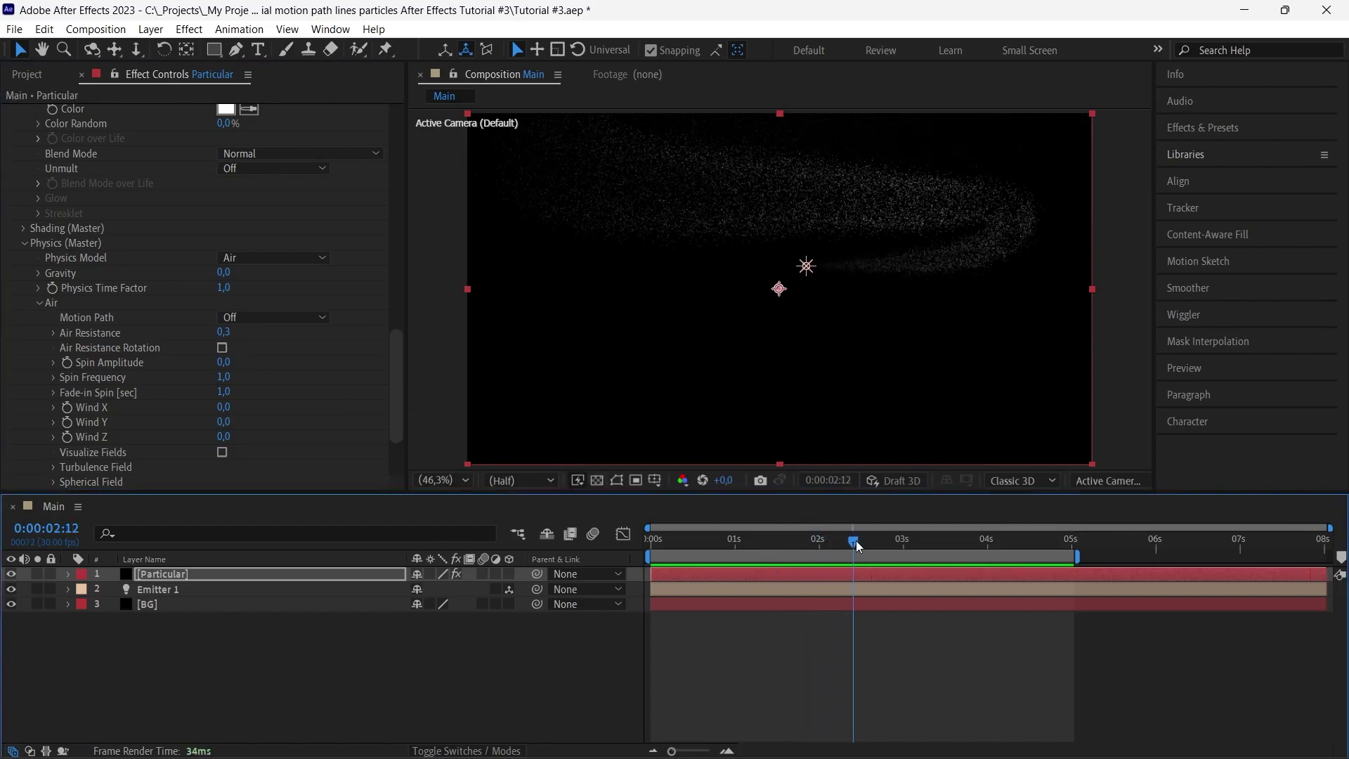
drag(226, 336, 385, 335)
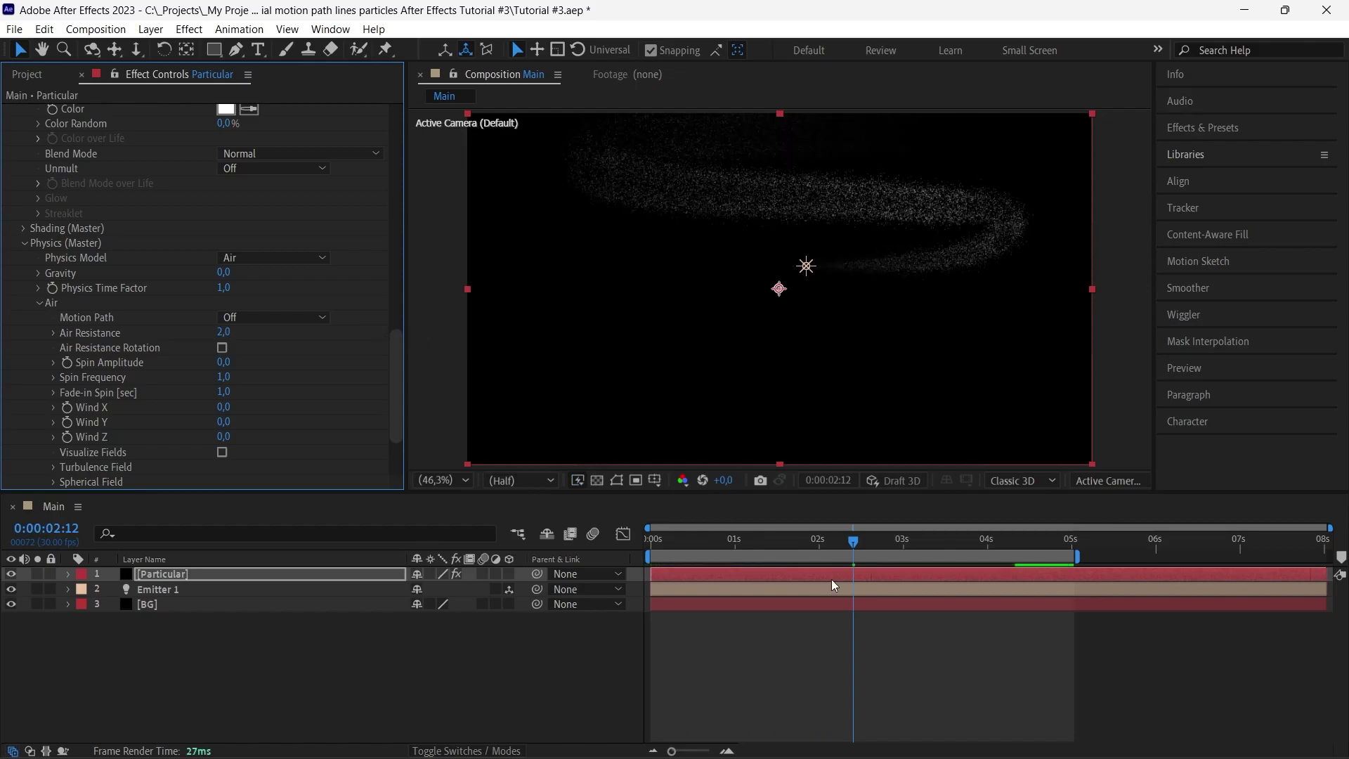
drag(681, 542, 625, 580)
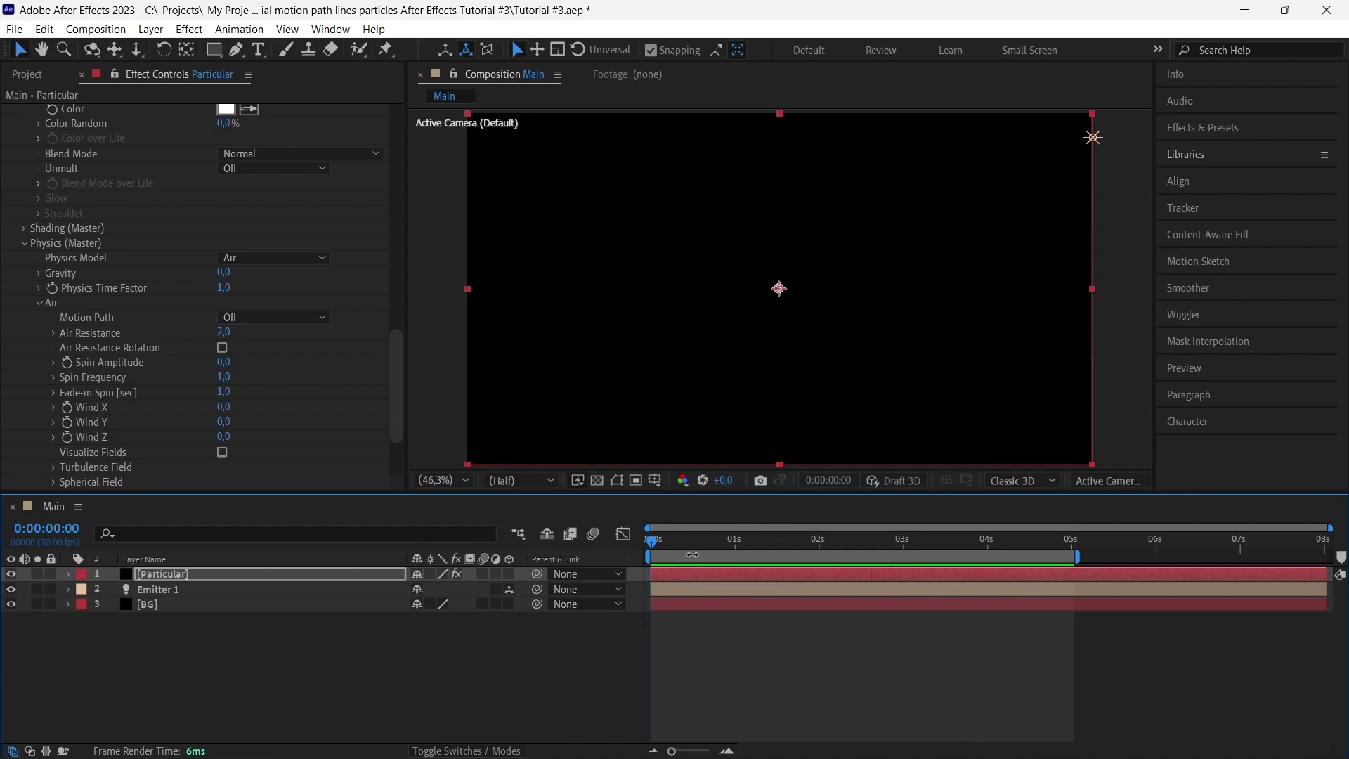
drag(652, 540, 850, 545)
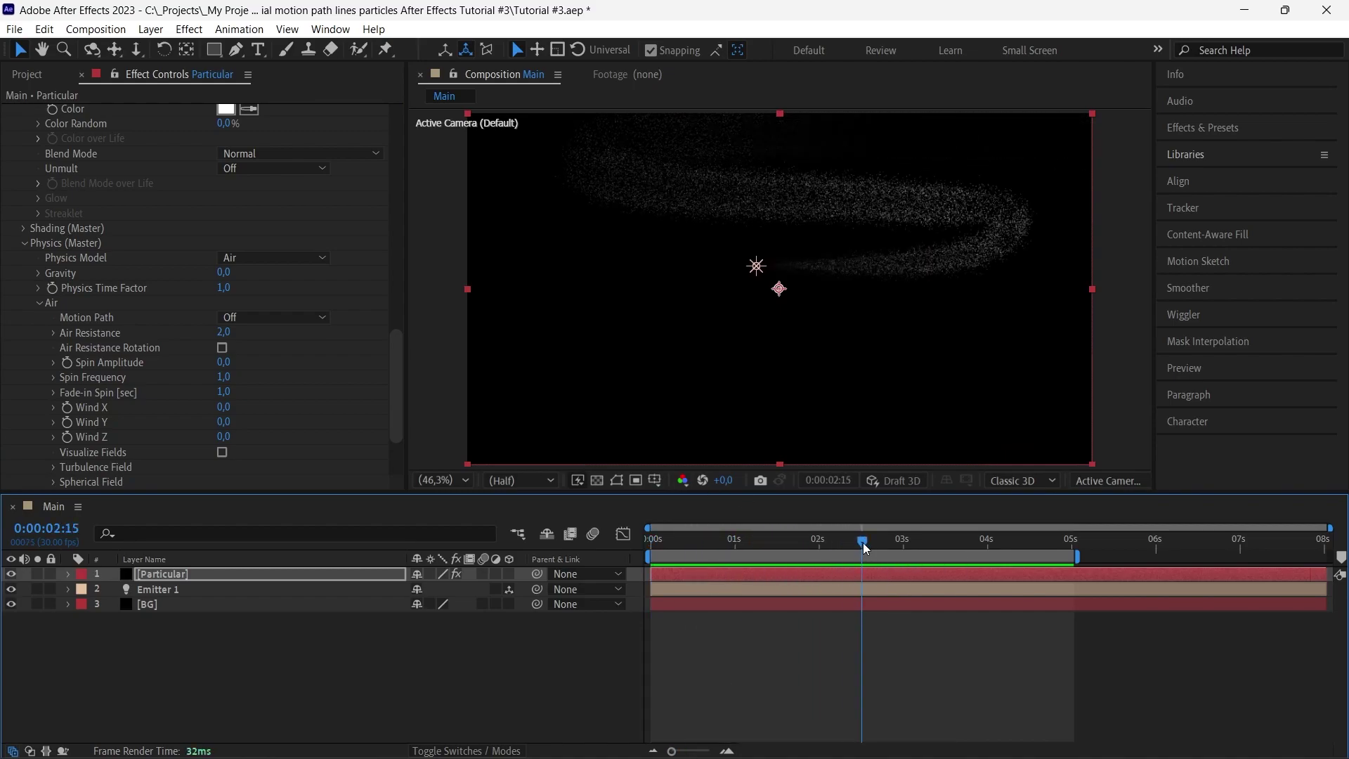
mouse_move(863, 543)
mouse_down()
mouse_move(819, 543)
mouse_move(856, 544)
mouse_up()
- Expand the Turbulence Field in the Air settings, set Affect Position to 213, and scrub through to about 2:19
drag(400, 396, 393, 450)
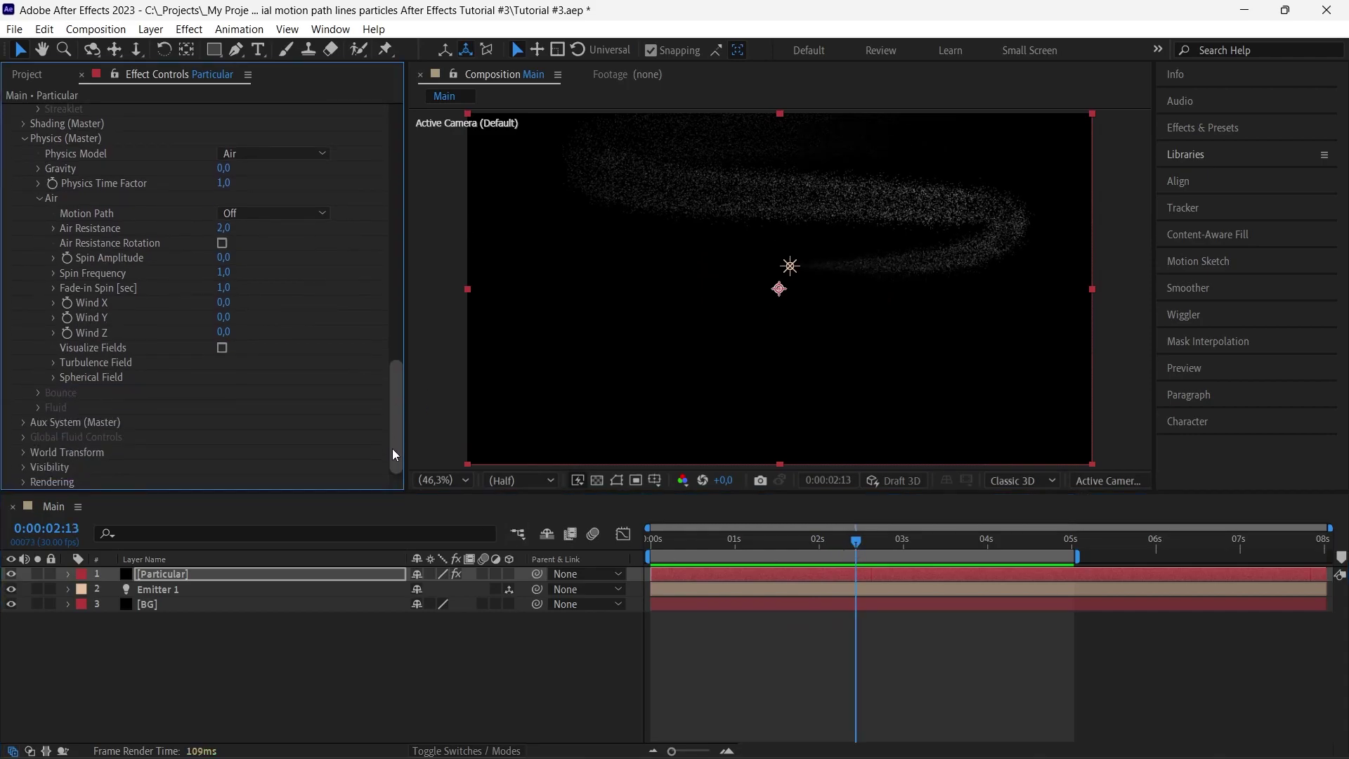
click(54, 363)
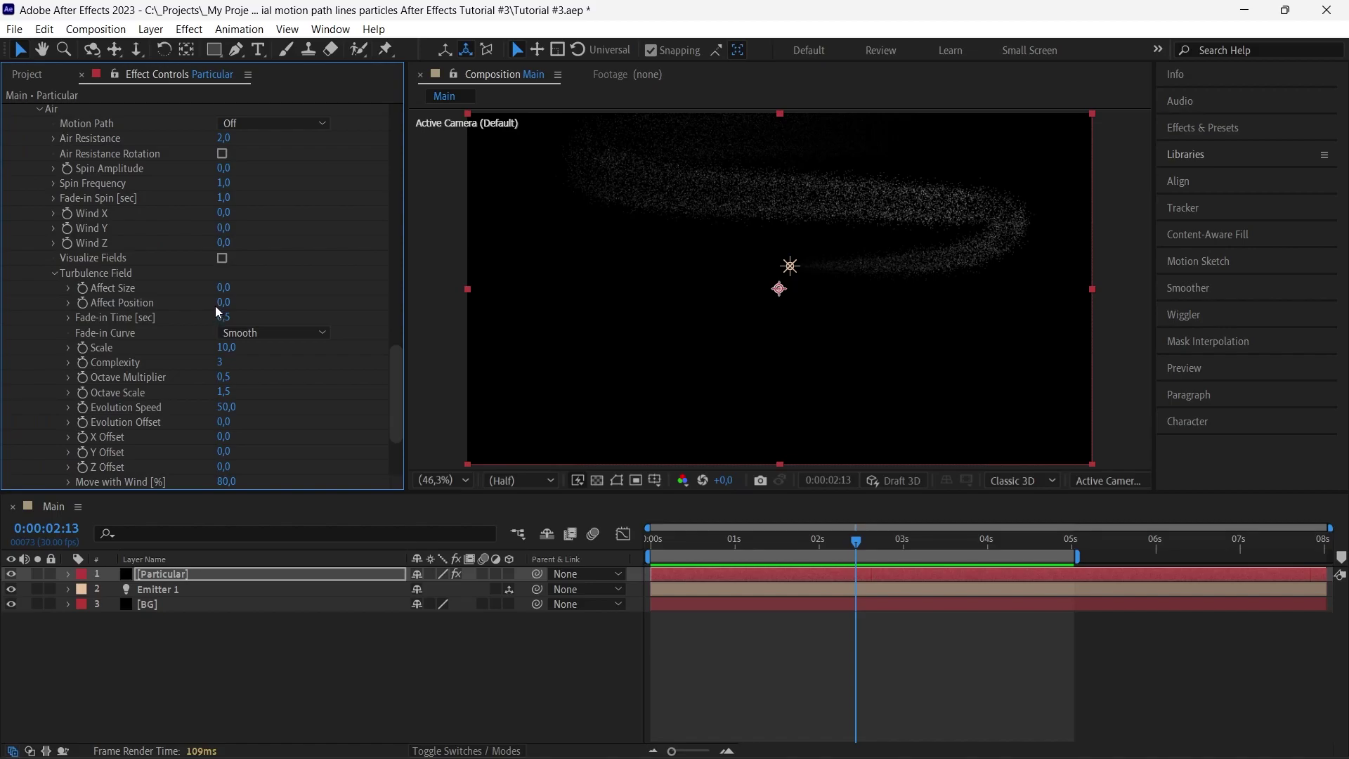
drag(222, 304, 313, 306)
drag(855, 541, 829, 541)
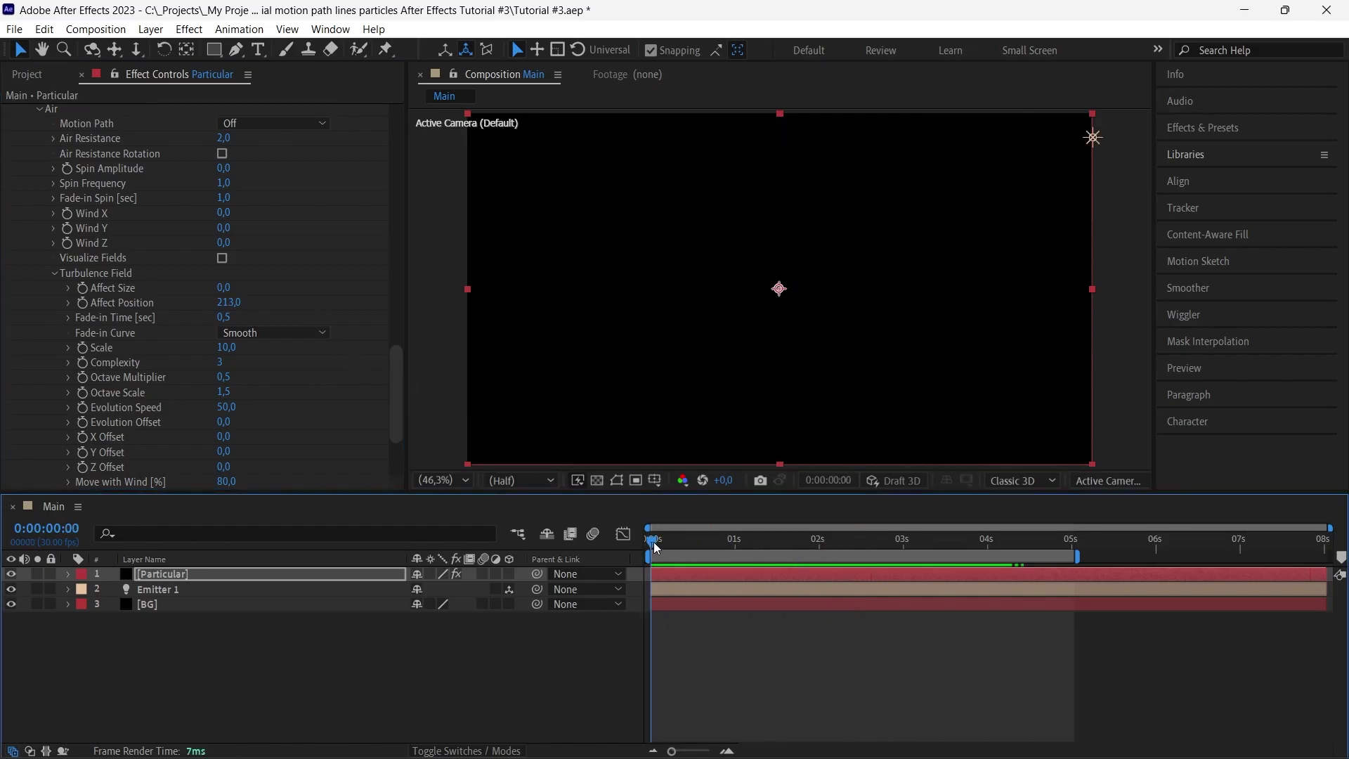
drag(654, 545, 872, 548)
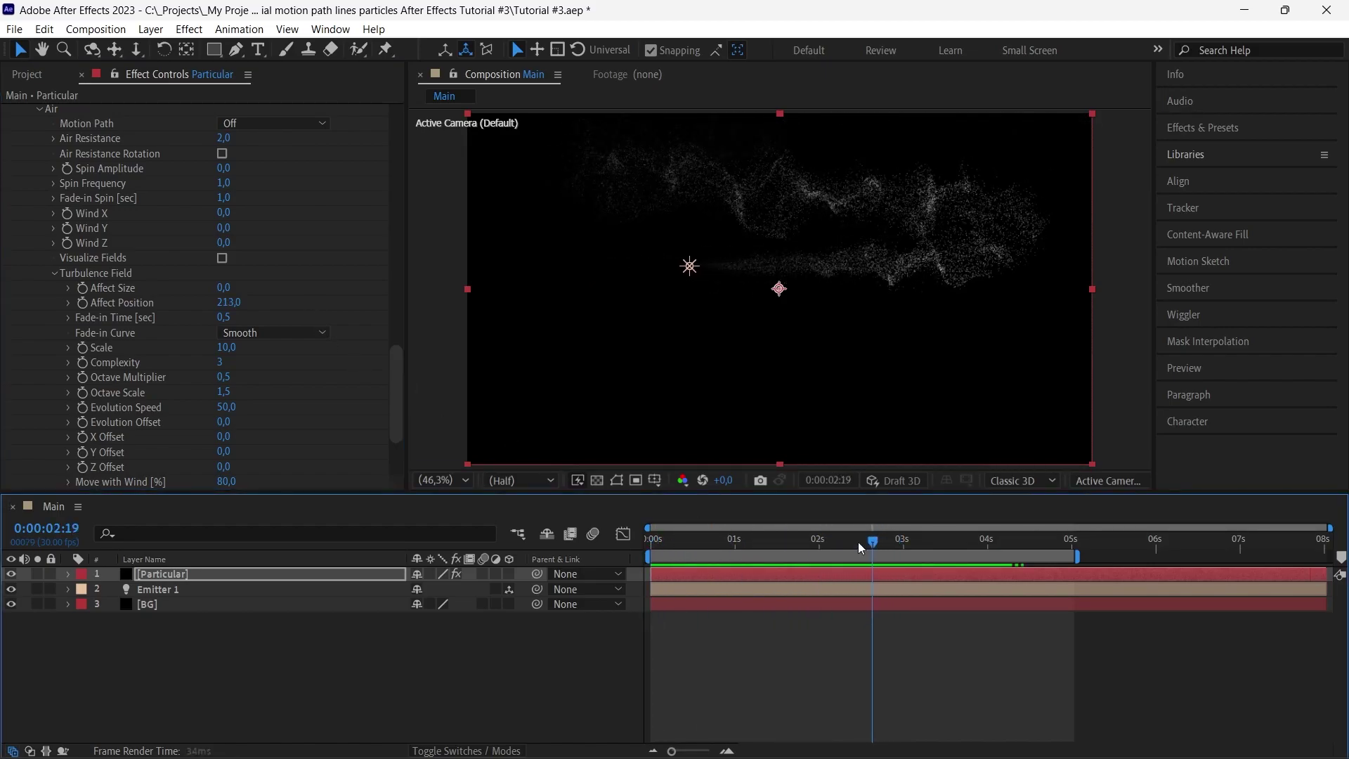
- Increase the Turbulence Field's Affect Position to 337 and preview the particles from the start to about 2:20
drag(227, 313, 342, 314)
key(Home)
key(space)
click(787, 543)
drag(788, 545, 878, 546)
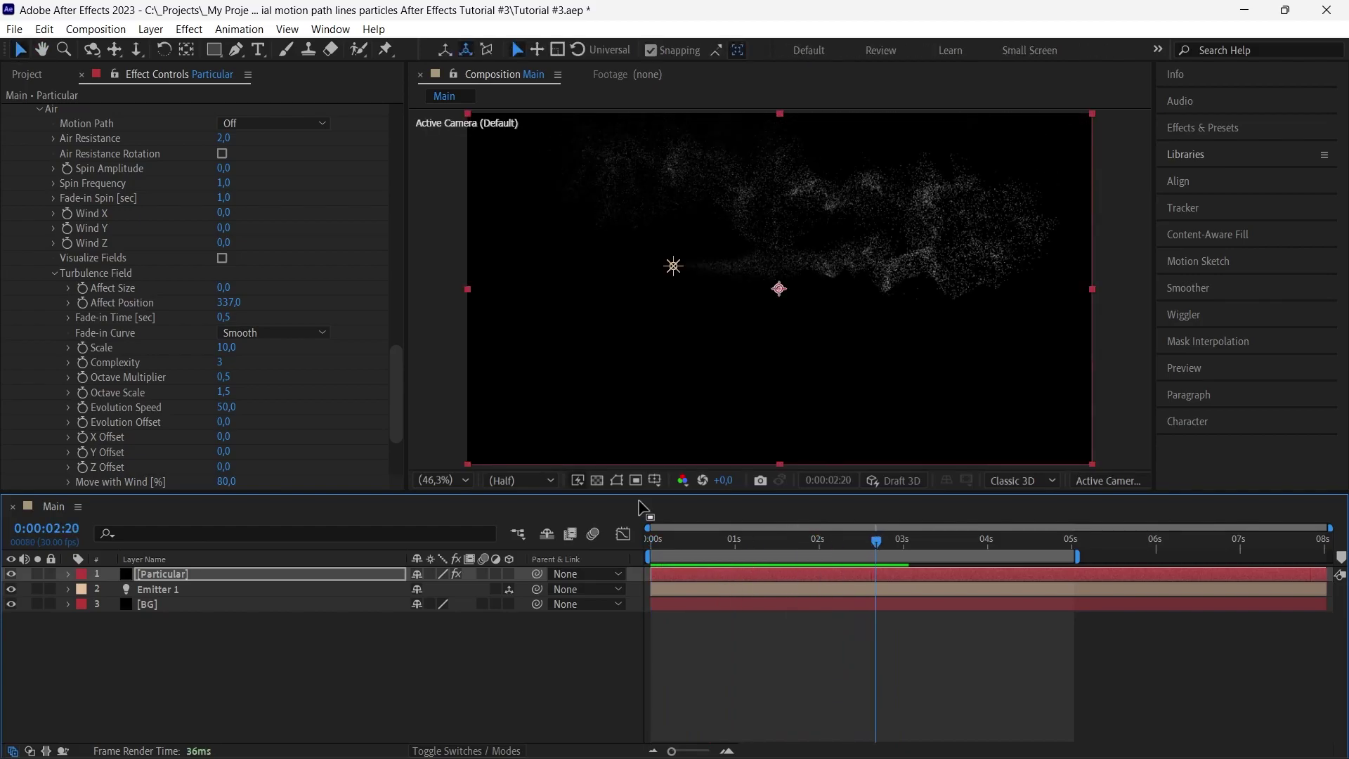
- Set the emitter's Particles/sec to 20000
scroll(315, 315, up, 15)
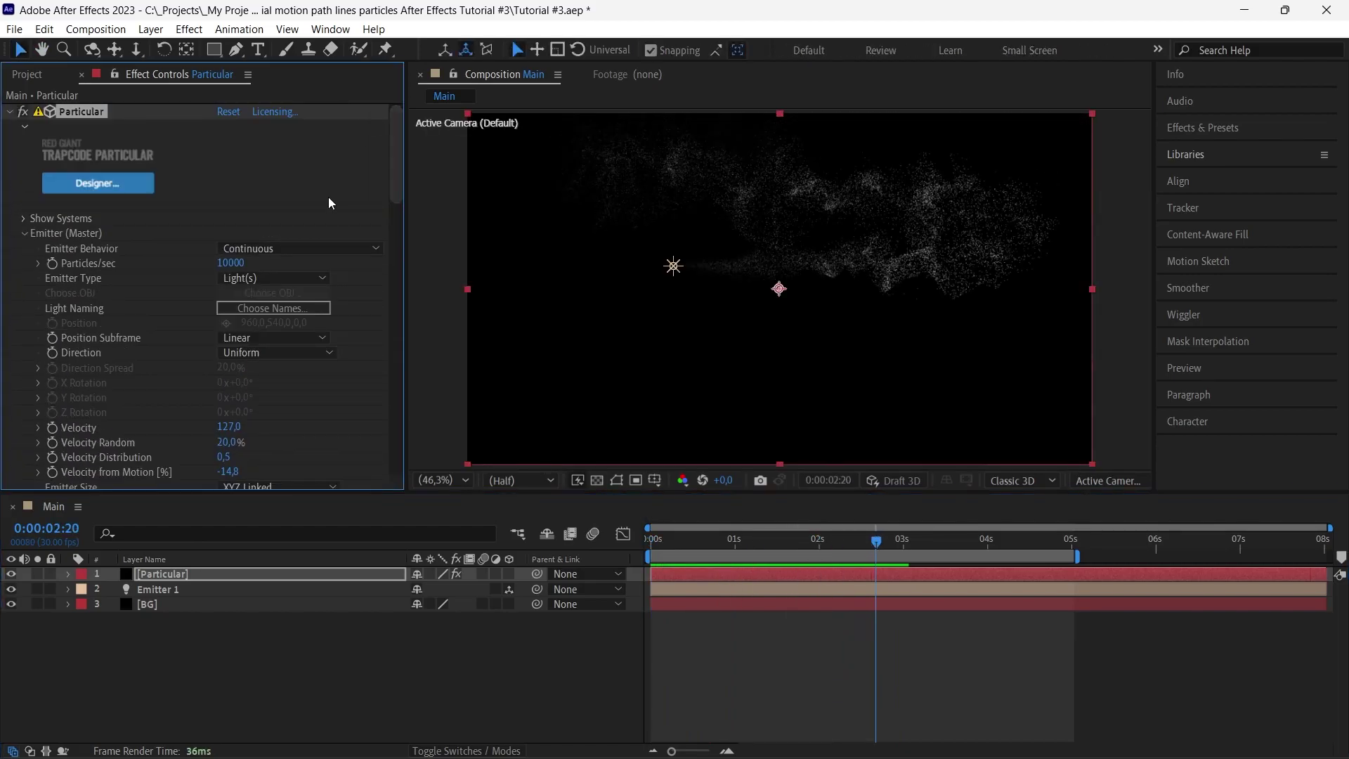
text(20000)
key(Return)
- Try an emitter Velocity of 190, undo the change, and scrub from the start to about 2:05
scroll(282, 264, down, 3)
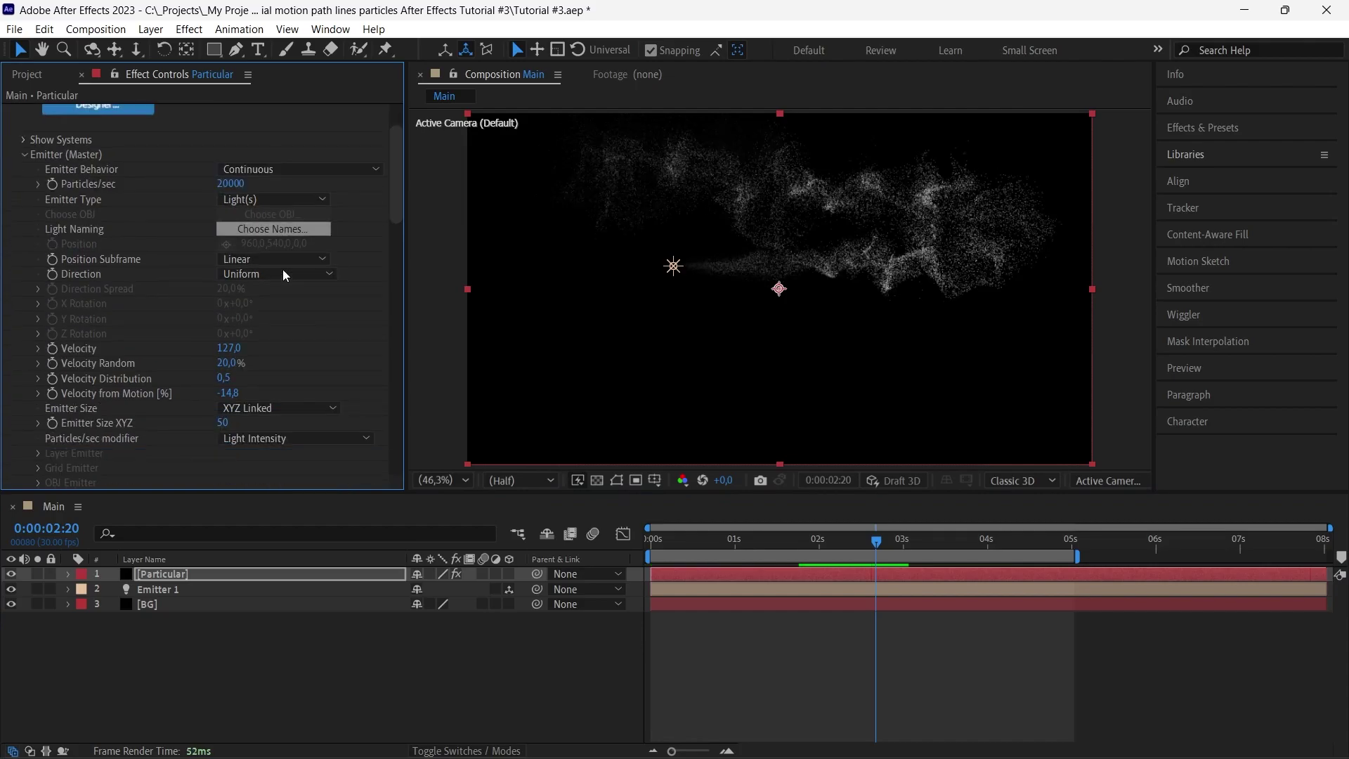
scroll(287, 292, down, 1)
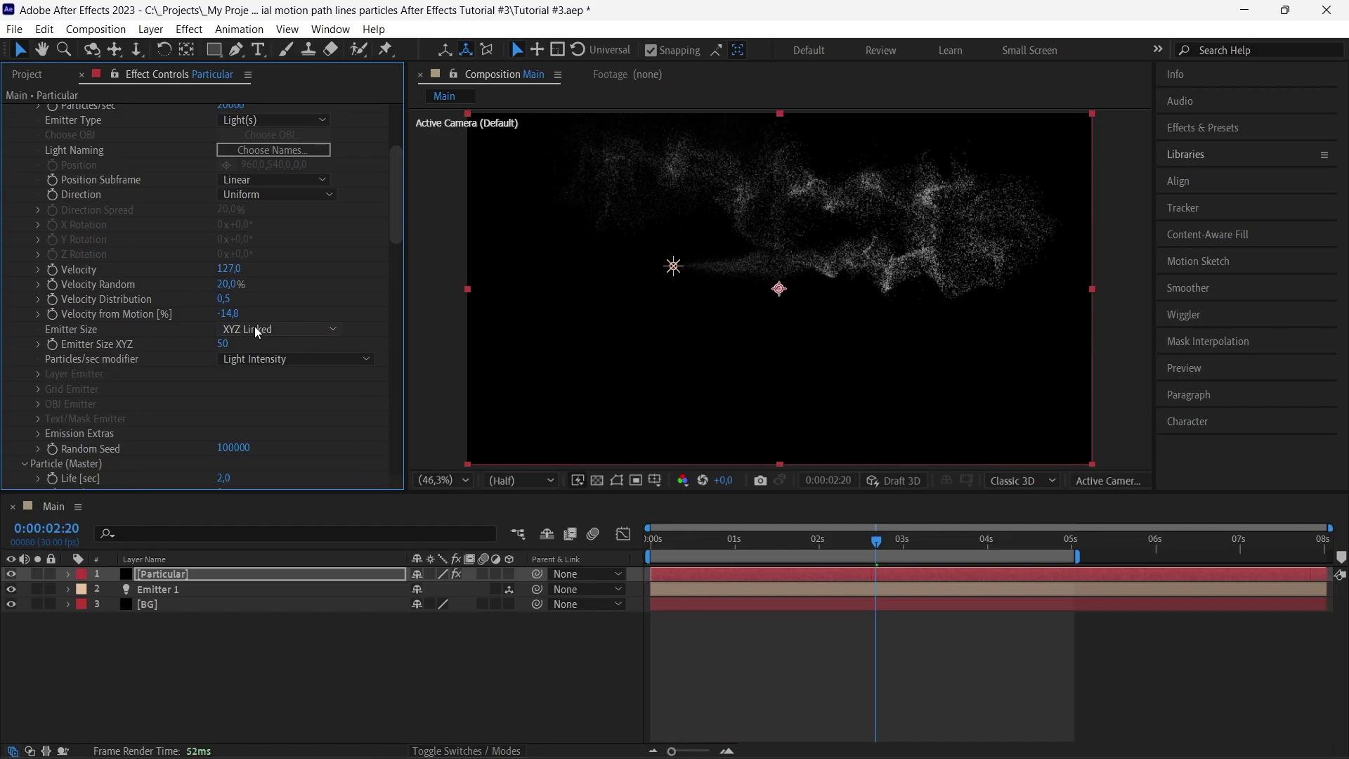
drag(254, 269, 285, 269)
key(ctrl+z)
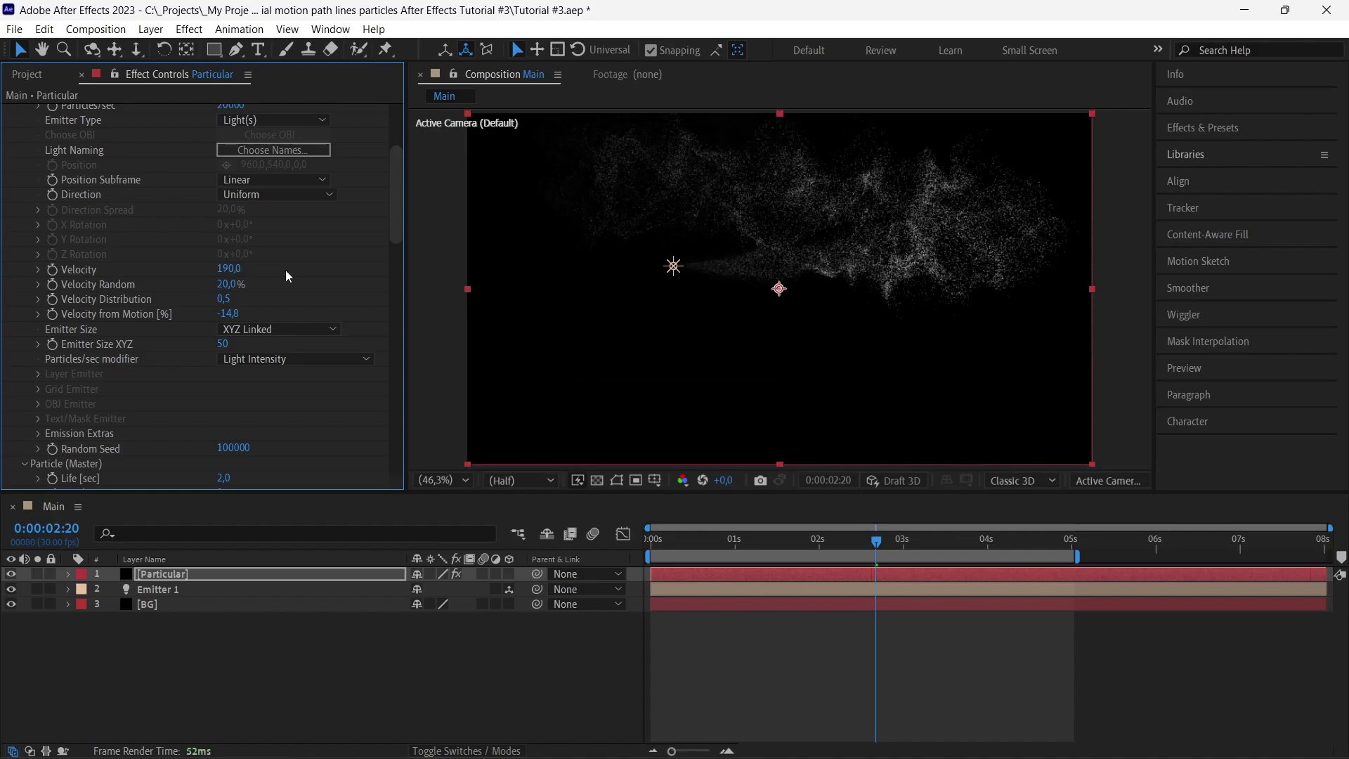
drag(672, 539, 640, 546)
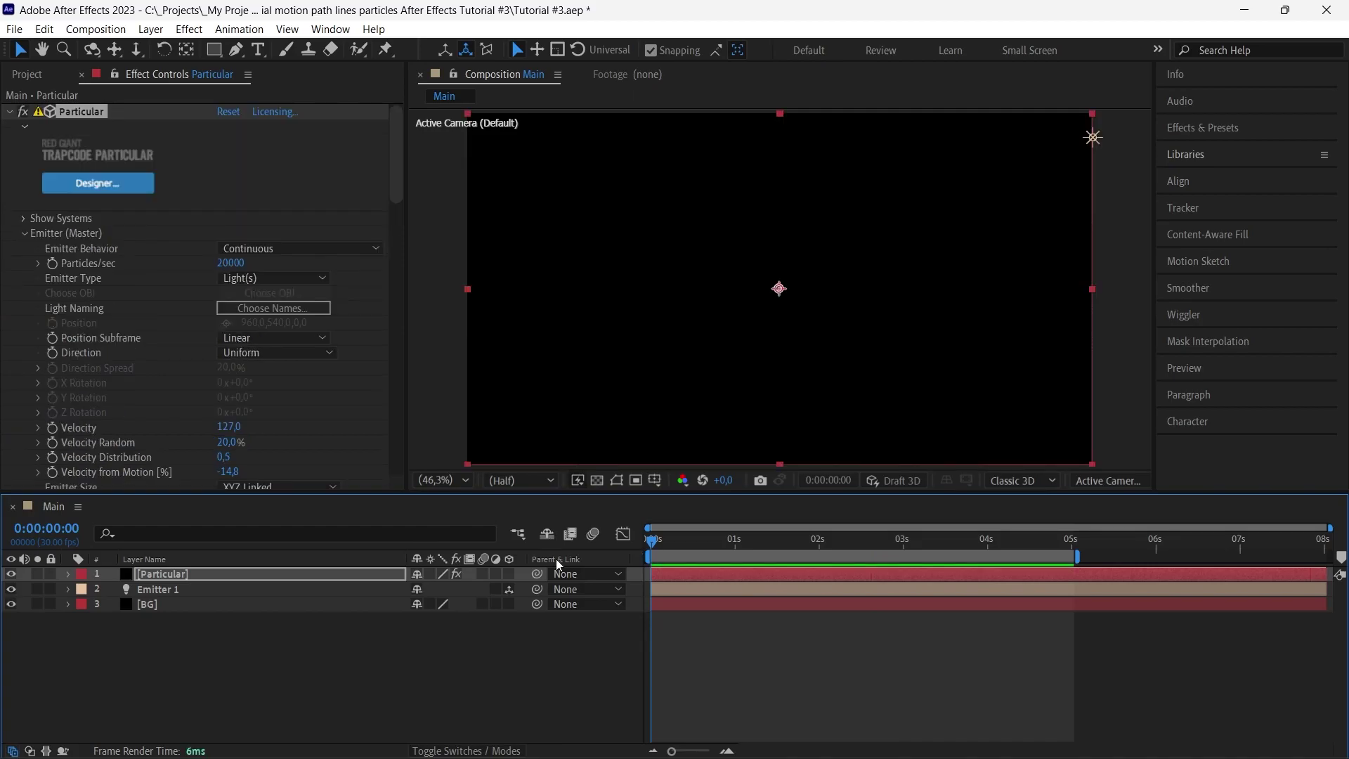
drag(653, 539, 836, 549)
- Try a Turbulence Field Affect Size of 18.2 and play the animation from the start
drag(391, 186, 412, 436)
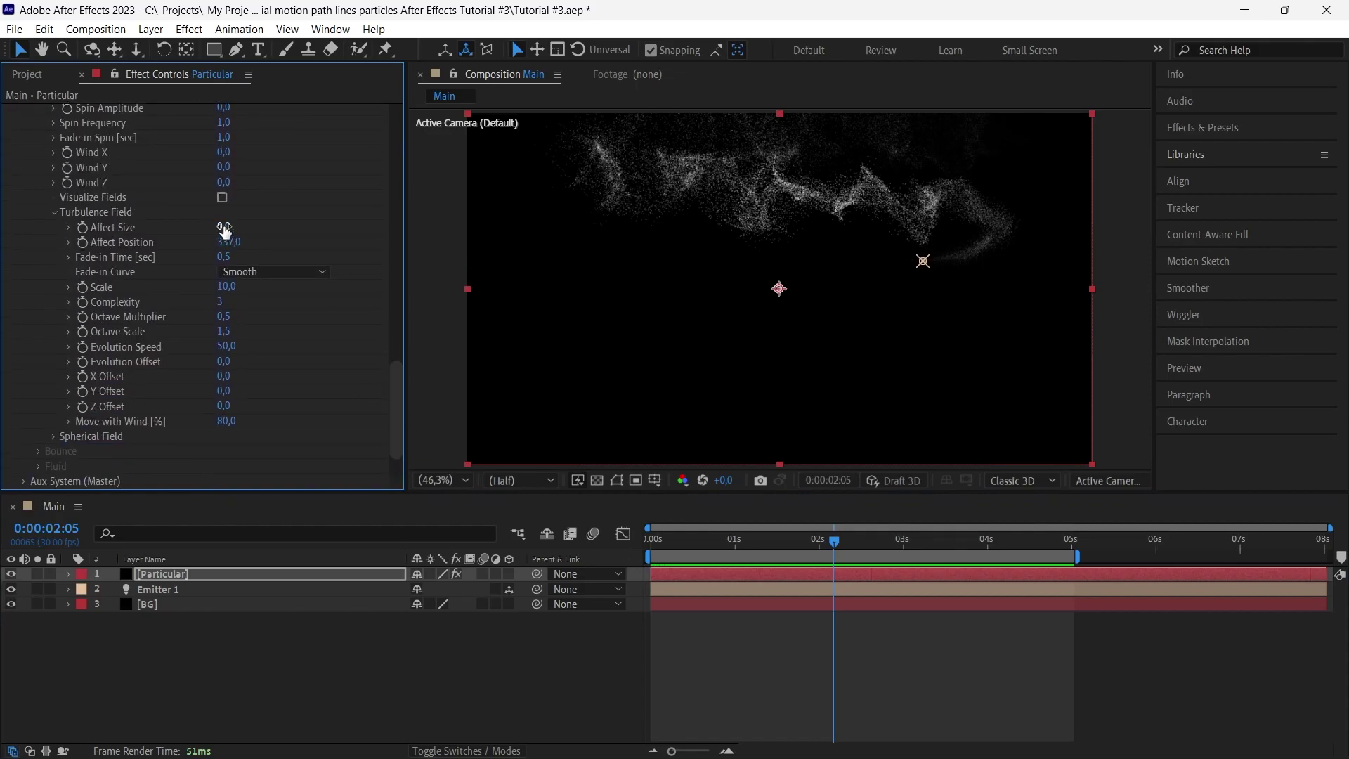
drag(225, 228, 329, 227)
drag(662, 539, 633, 538)
key(space)
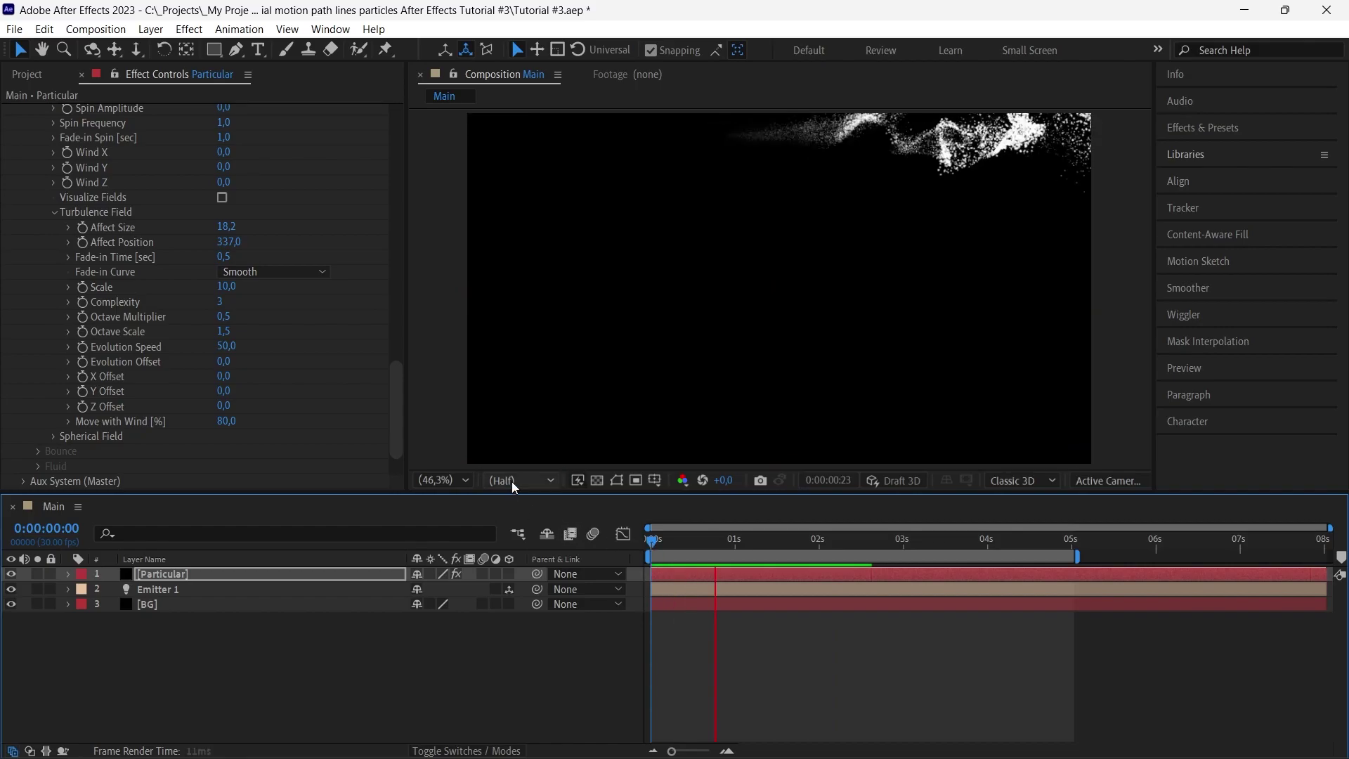
key(space)
- Switch the preview resolution to Full and set the Turbulence Field's Affect Size to 13.7, checking frames up to about 2:05
click(511, 481)
click(516, 516)
drag(778, 542, 807, 542)
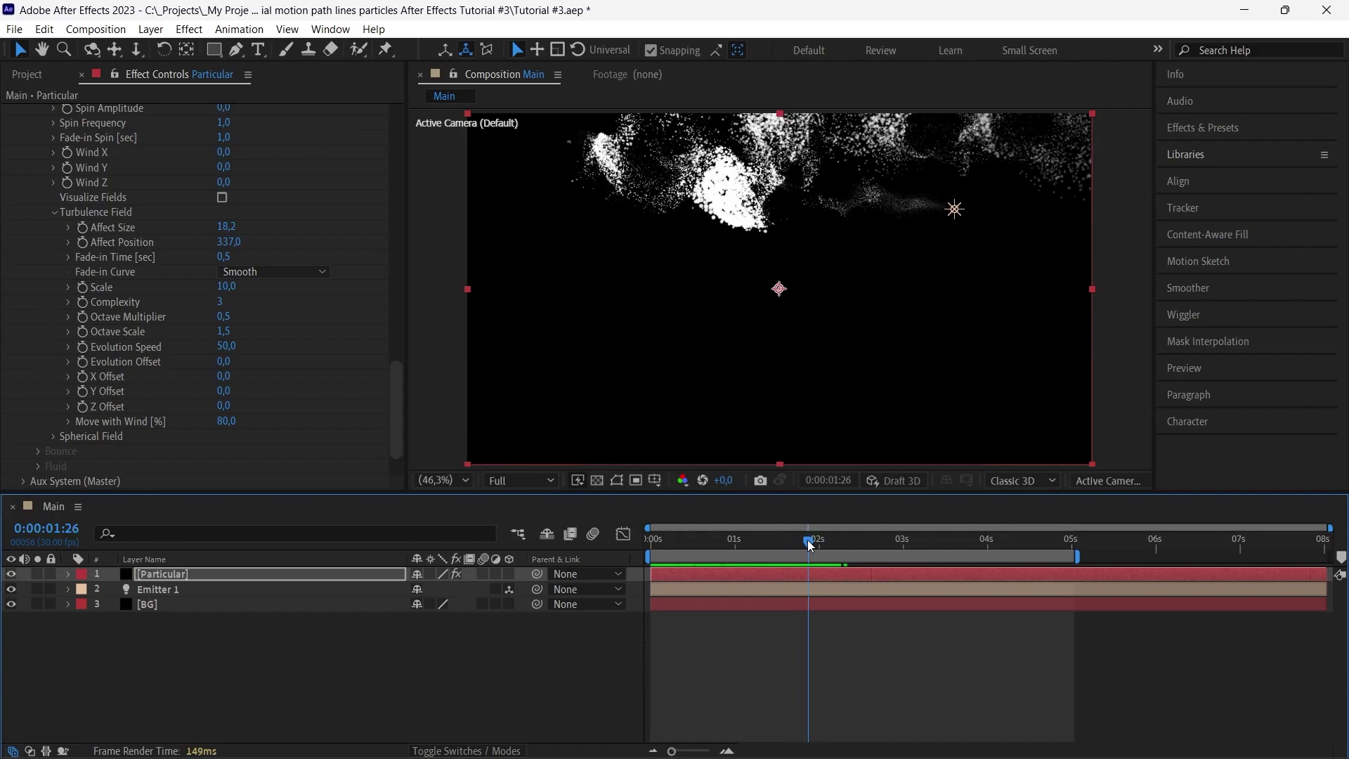
drag(227, 227, 191, 227)
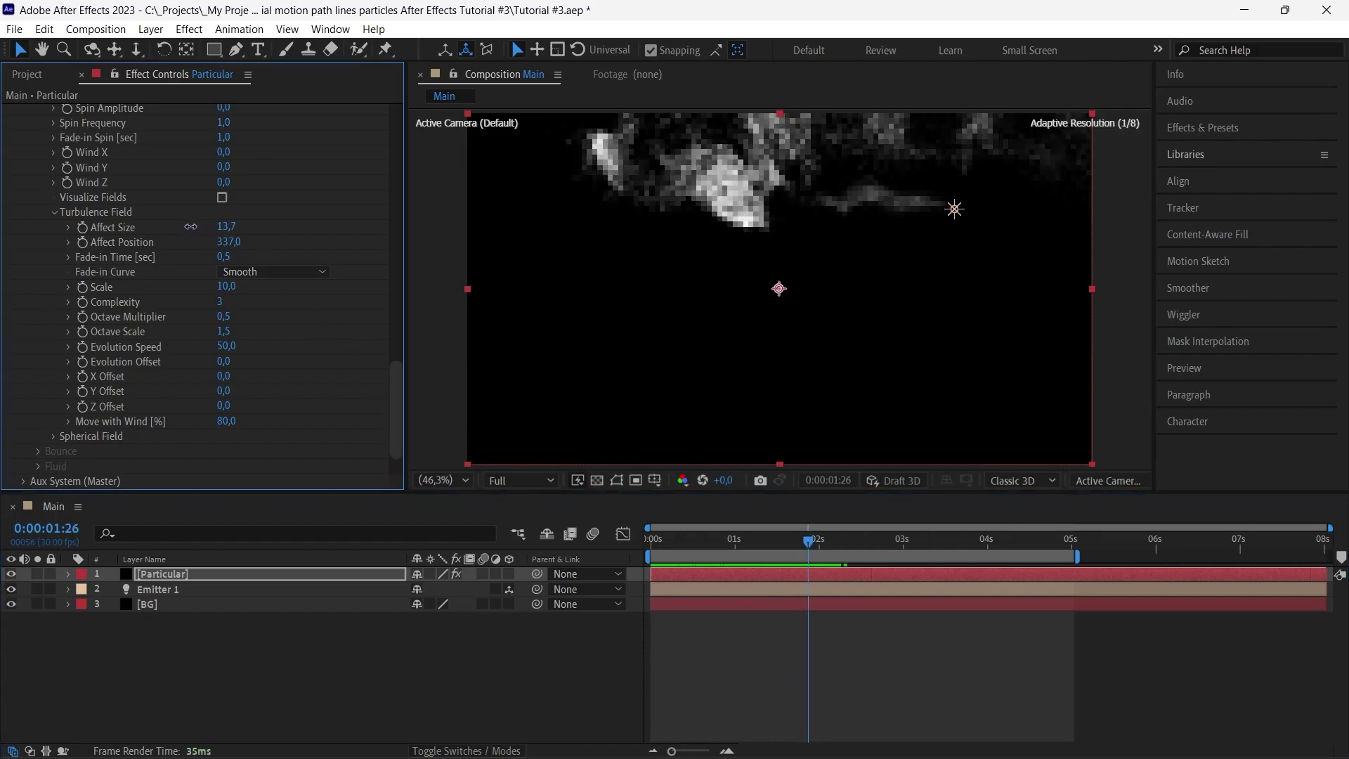
click(648, 541)
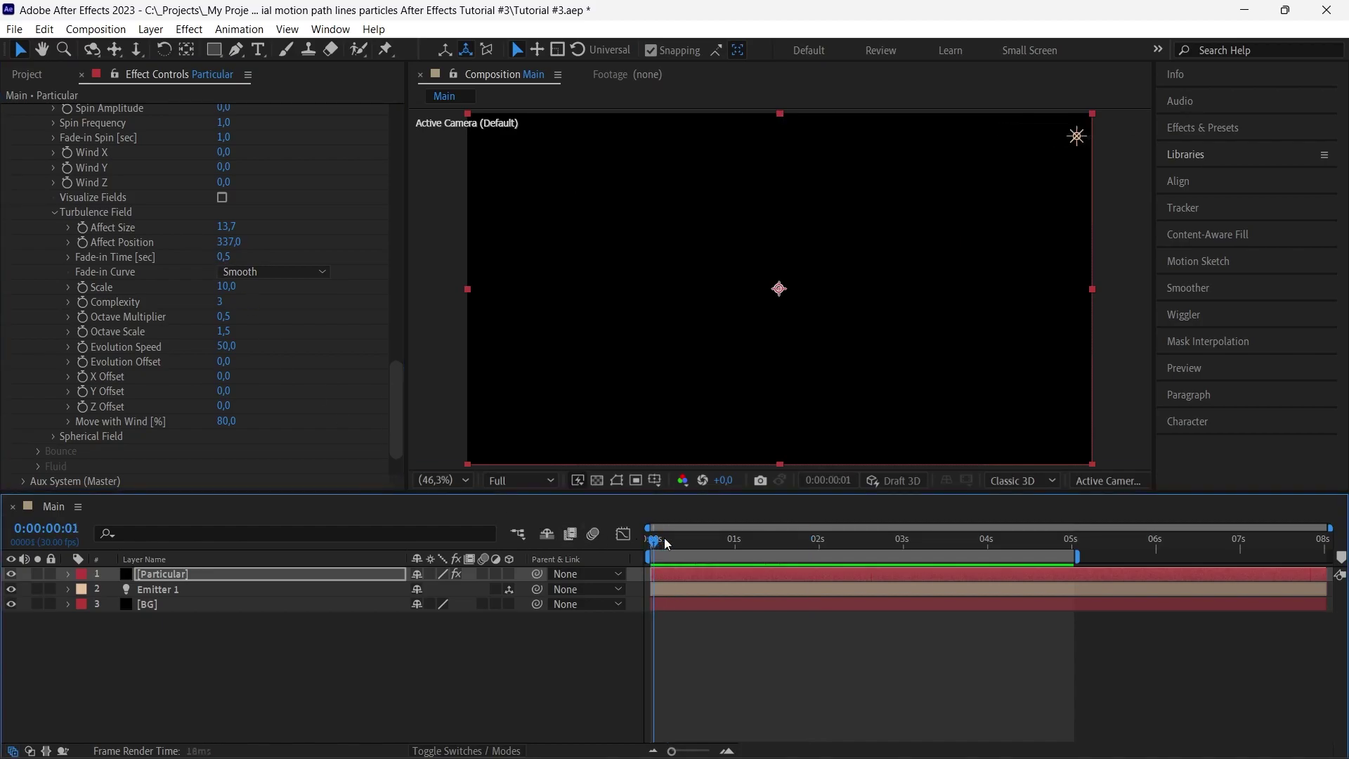
click(833, 544)
- Set Emitter Size XYZ to 77 and advance the playhead to about 2:12 to check the particles
drag(395, 400, 381, 213)
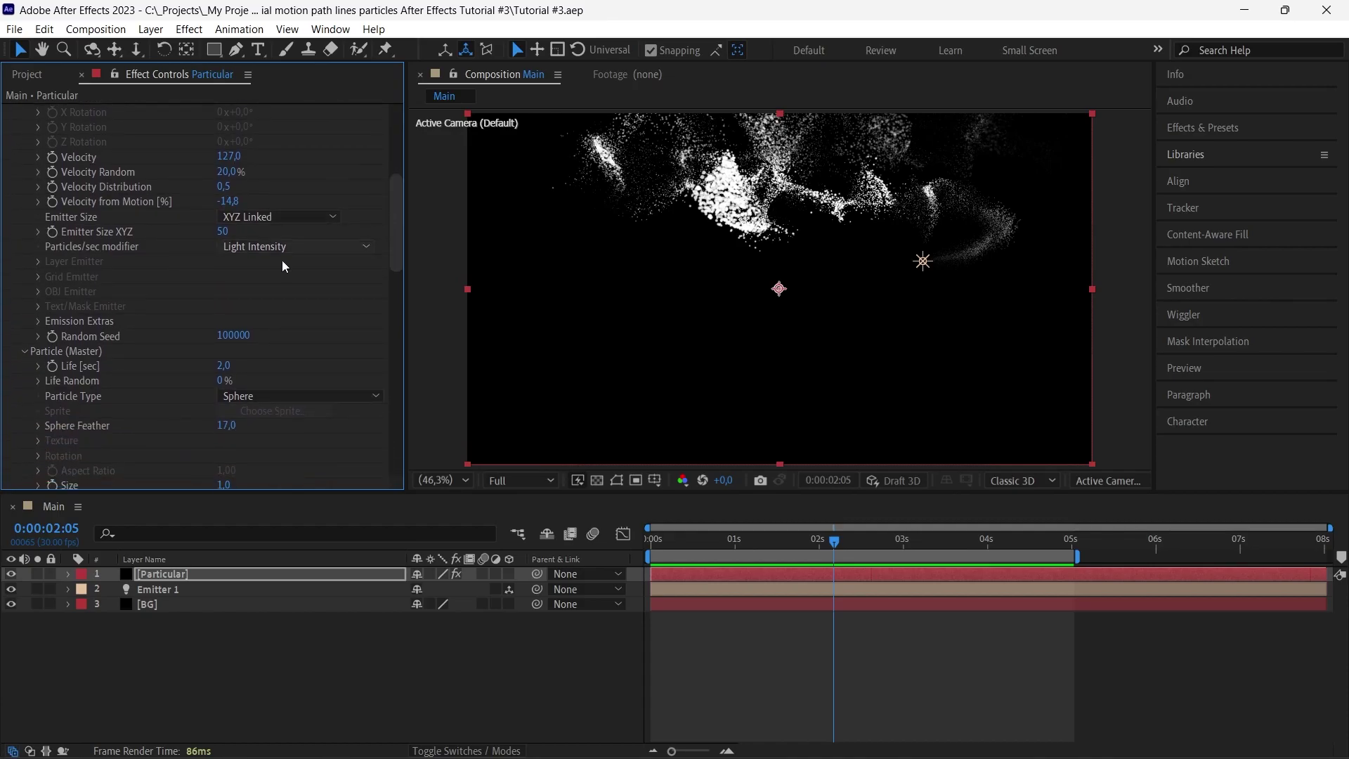
drag(223, 234, 525, 230)
drag(395, 259, 411, 425)
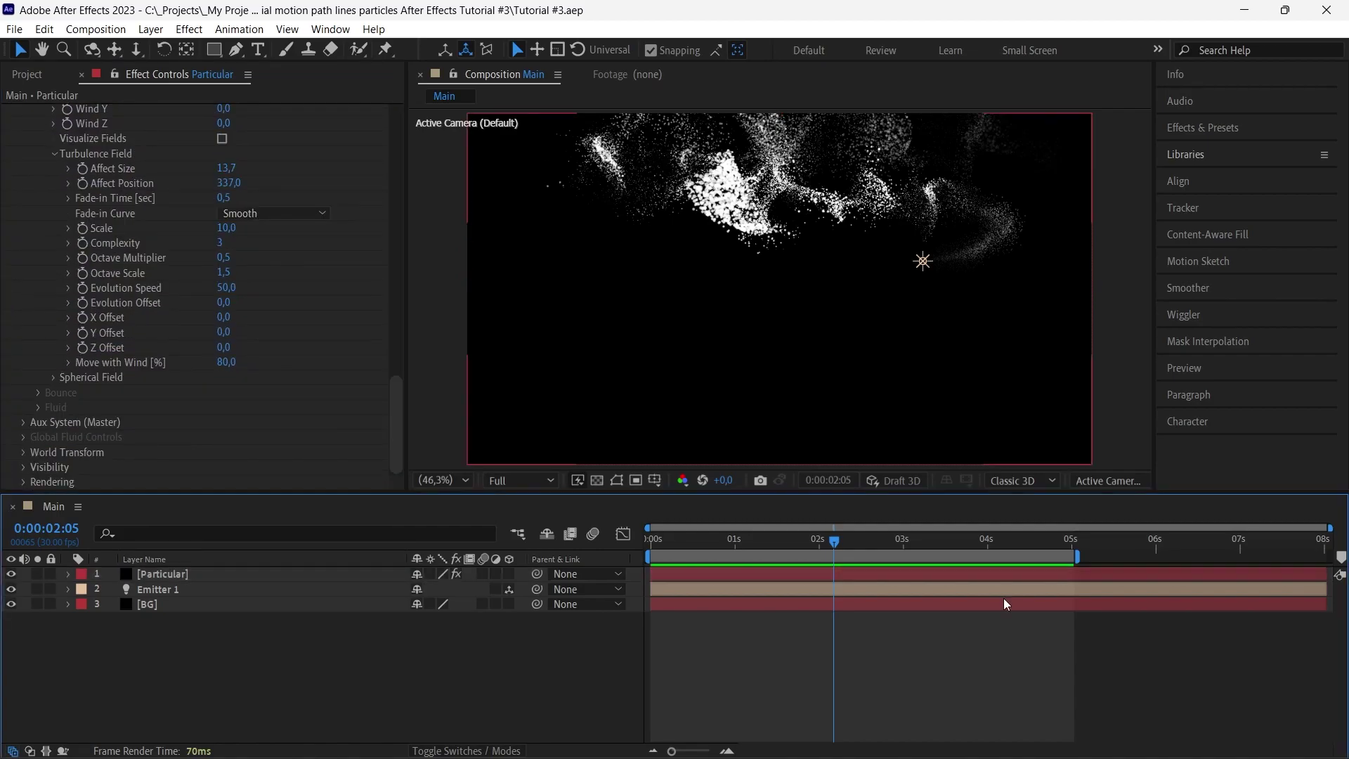
mouse_move(833, 541)
mouse_down()
mouse_move(667, 553)
mouse_move(853, 546)
mouse_up()
drag(397, 394, 396, 151)
mouse_move(854, 542)
mouse_down()
mouse_move(814, 543)
mouse_move(853, 543)
mouse_up()
- Set the Turbulence Field's Fade-in Time to 0.2 seconds and scrub back to about 1:03 to review it
drag(401, 184, 408, 440)
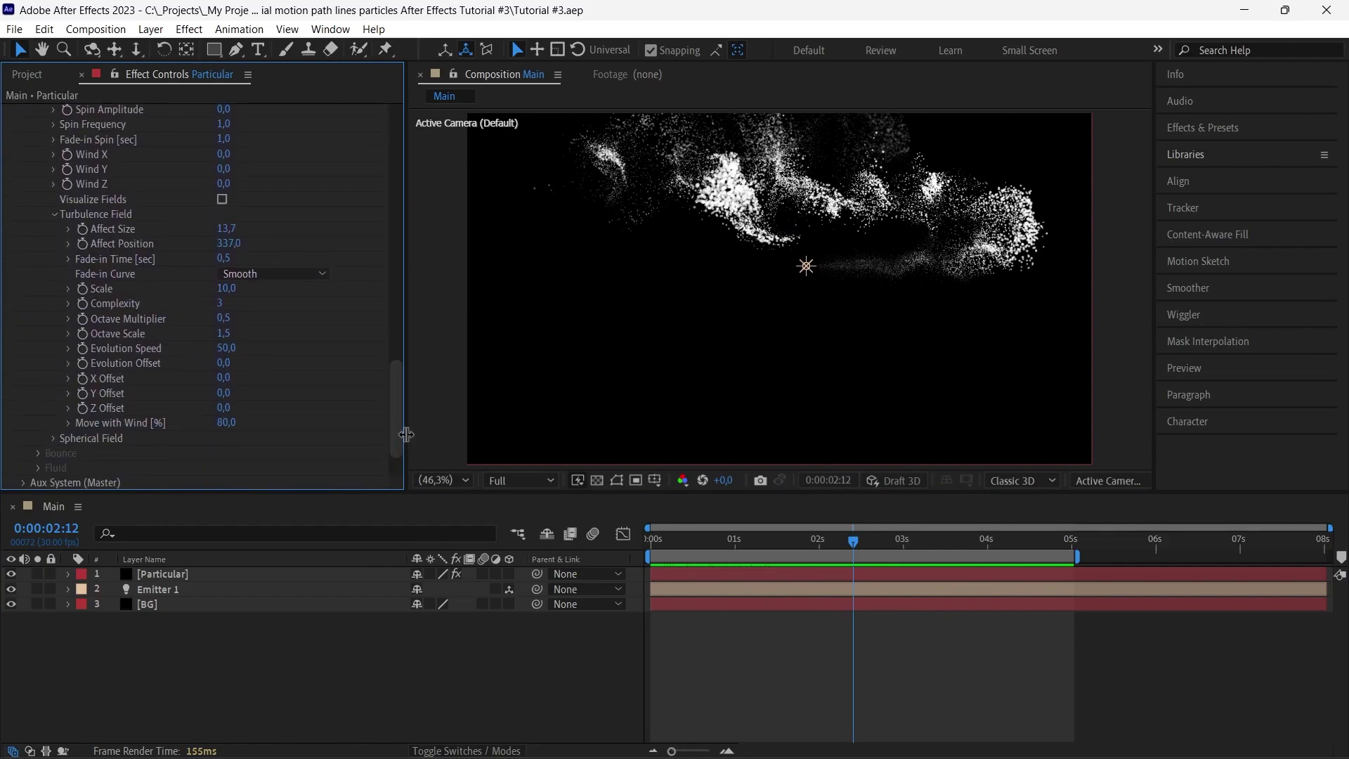
drag(224, 259, 32, 273)
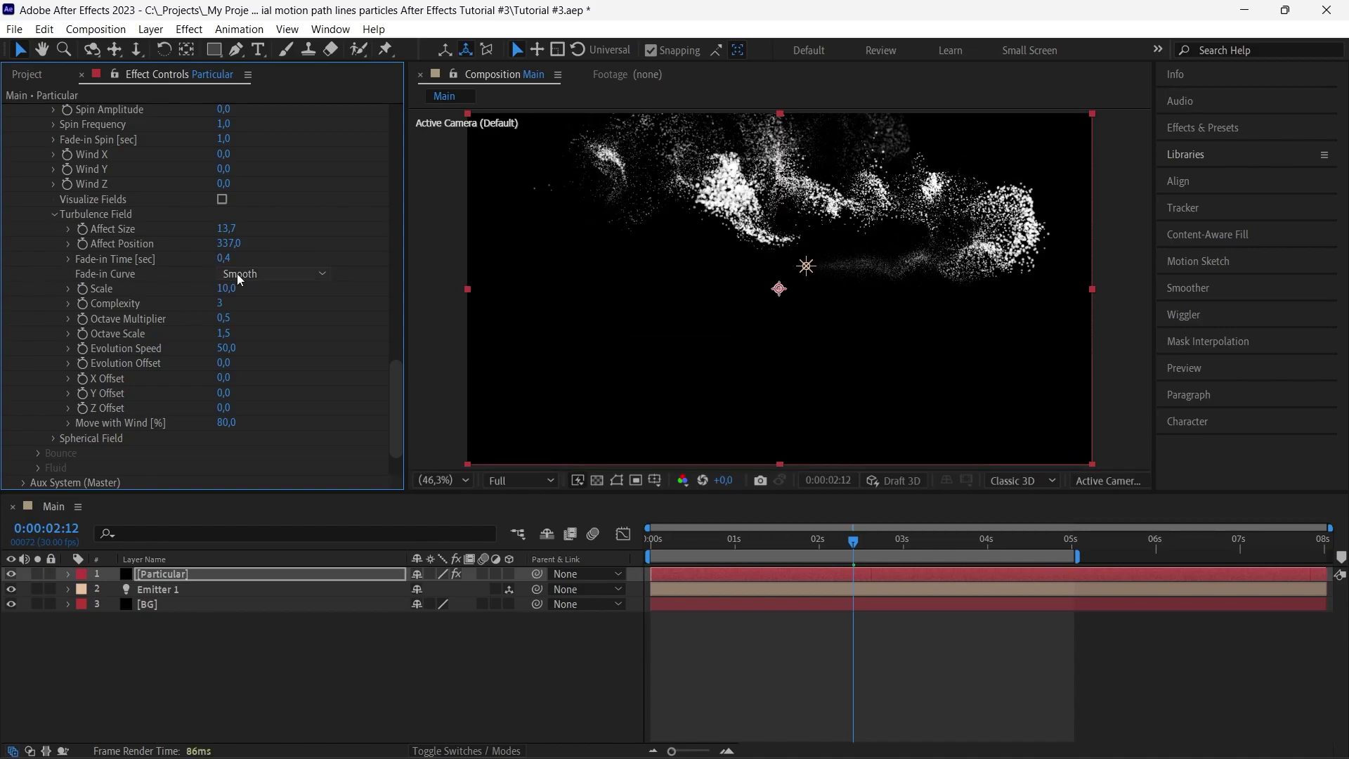
drag(226, 261, 70, 268)
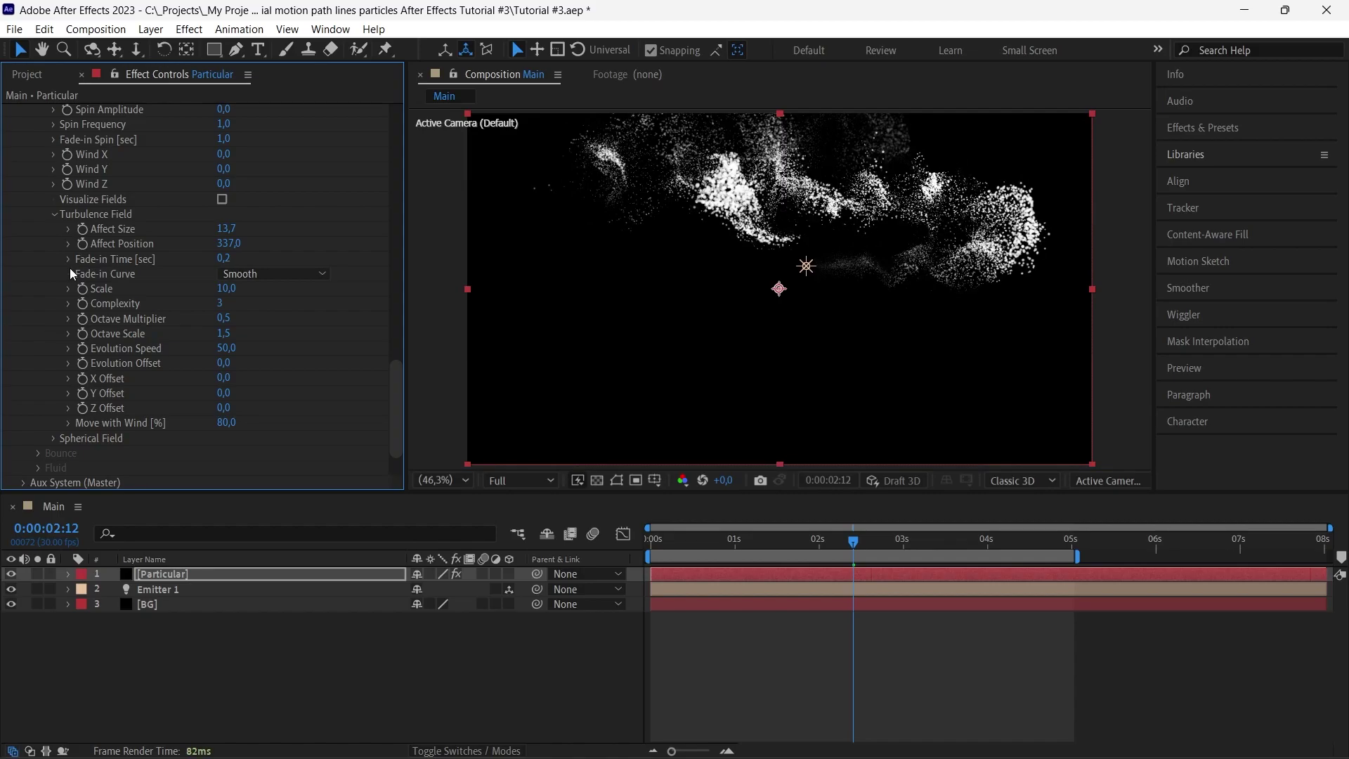
drag(852, 542, 746, 549)
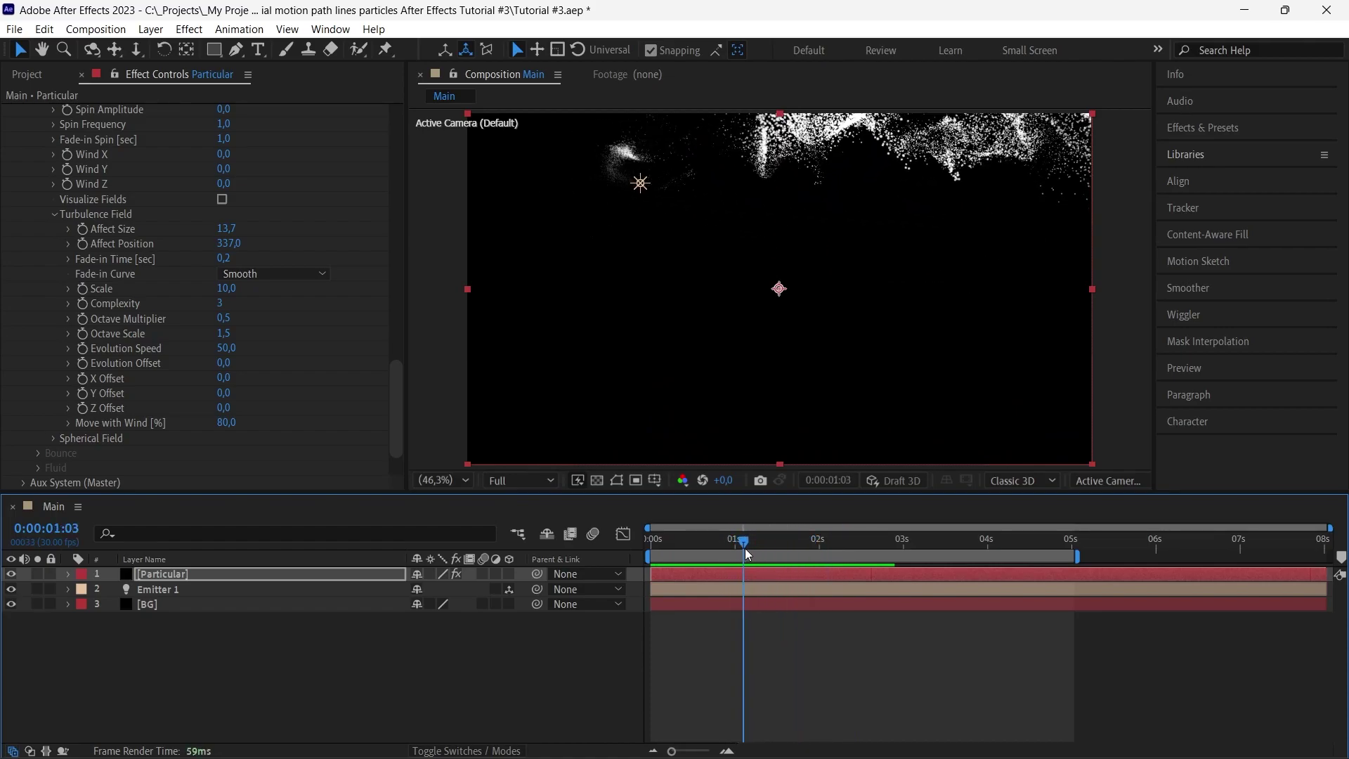
- Set the particles' Life to 1.1 seconds and switch the preview resolution to Half, scrubbing to about 2:12
drag(396, 401, 401, 269)
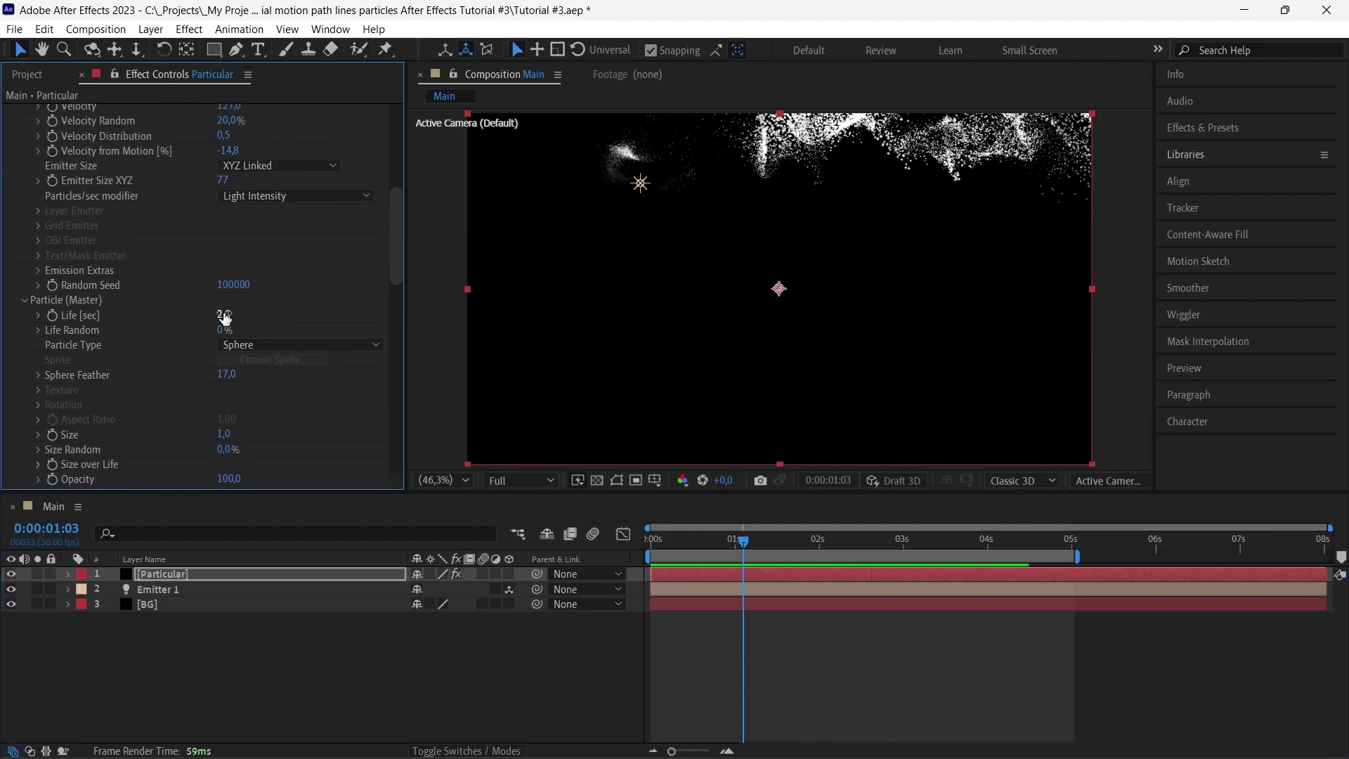
text(1,1)
key(Return)
drag(748, 540, 707, 542)
click(518, 484)
click(522, 502)
drag(711, 545, 856, 555)
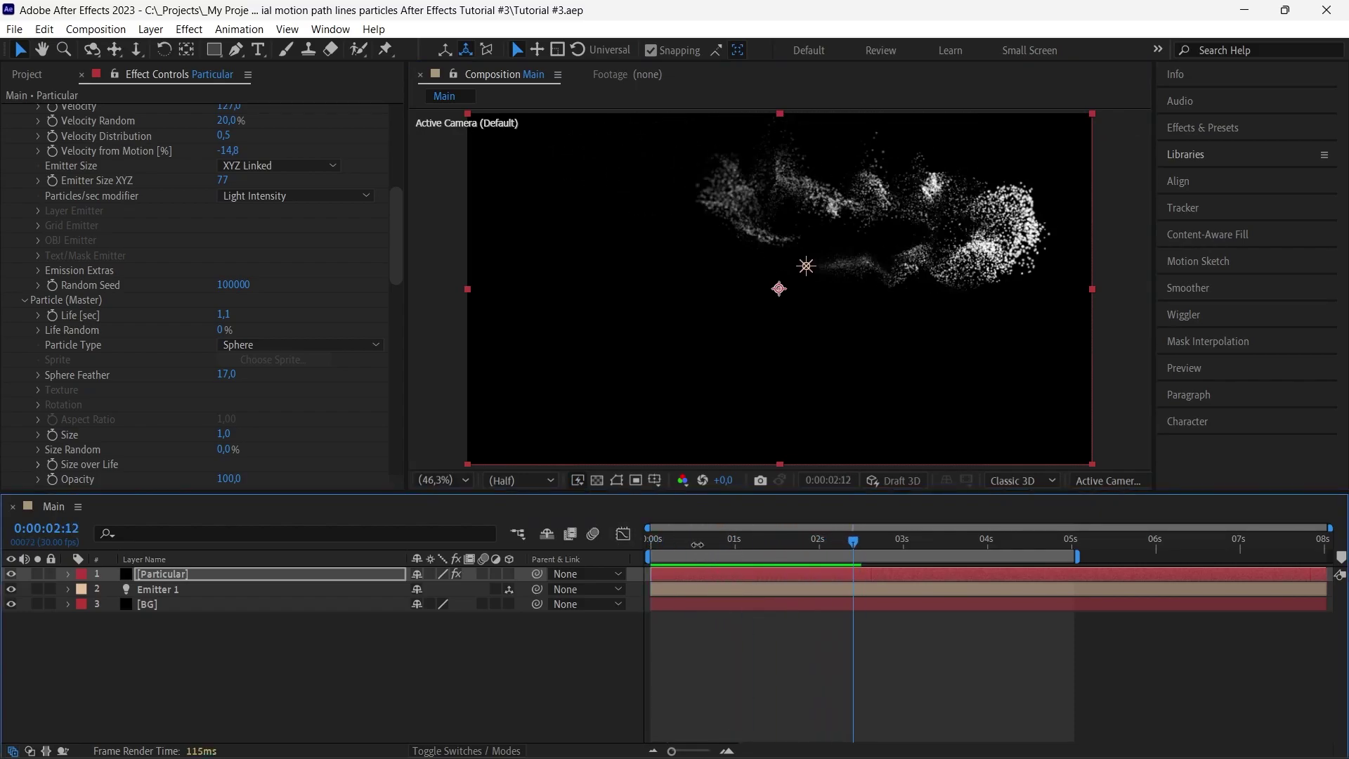
- Reduce the particles' Life to 1 second and scrub from the start to about 1:22
click(228, 314)
text(1)
key(Return)
drag(650, 539, 798, 543)
- Try particle Size values of 0.5 and 2, checking the look at about 2:05
drag(395, 264, 390, 305)
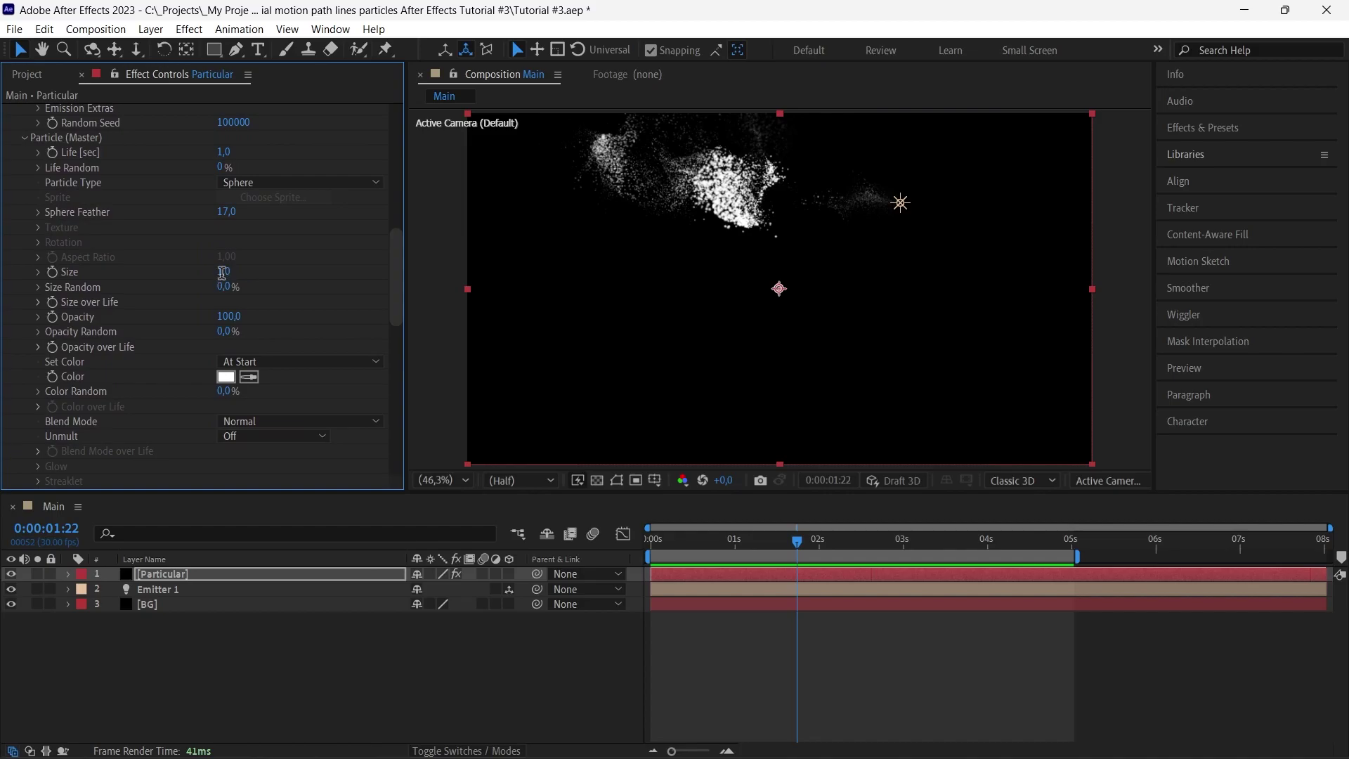
text(0,5)
key(Return)
drag(398, 299, 399, 296)
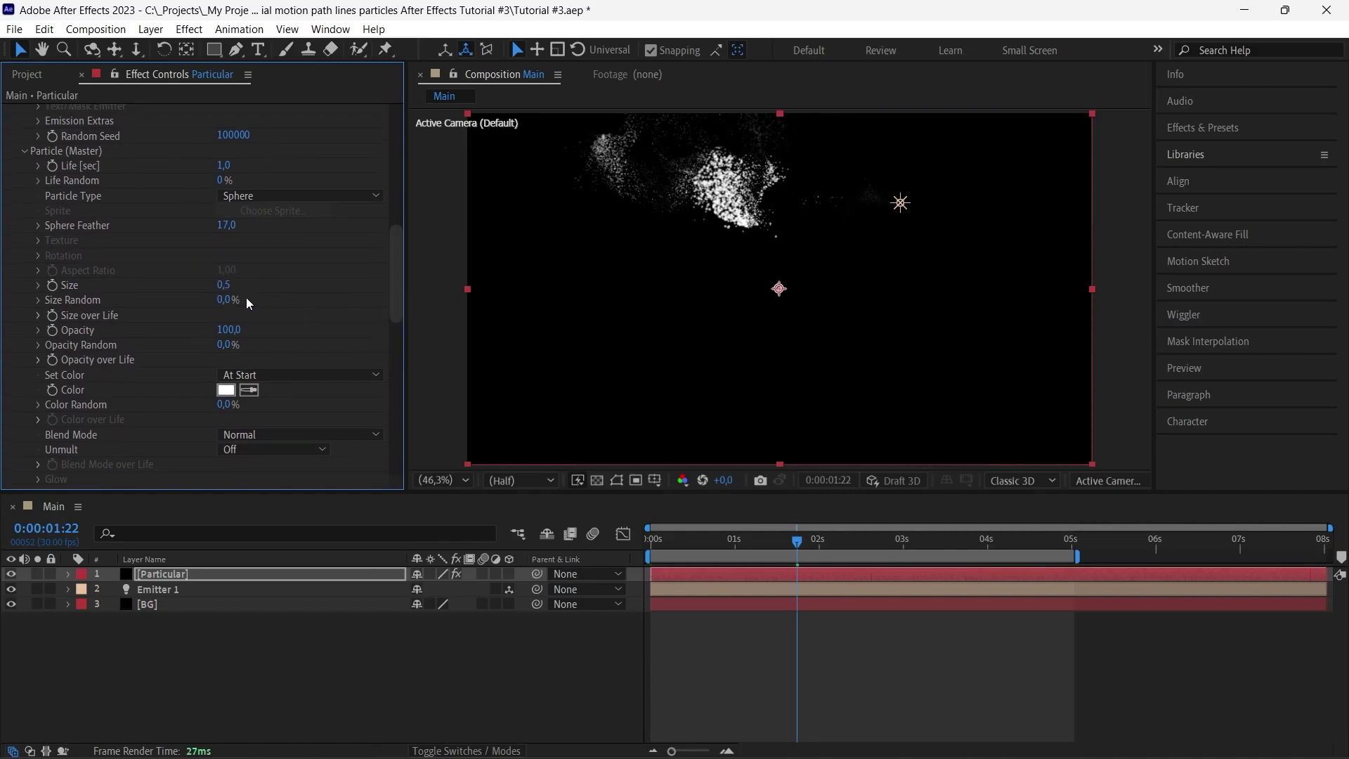
text(2)
key(Return)
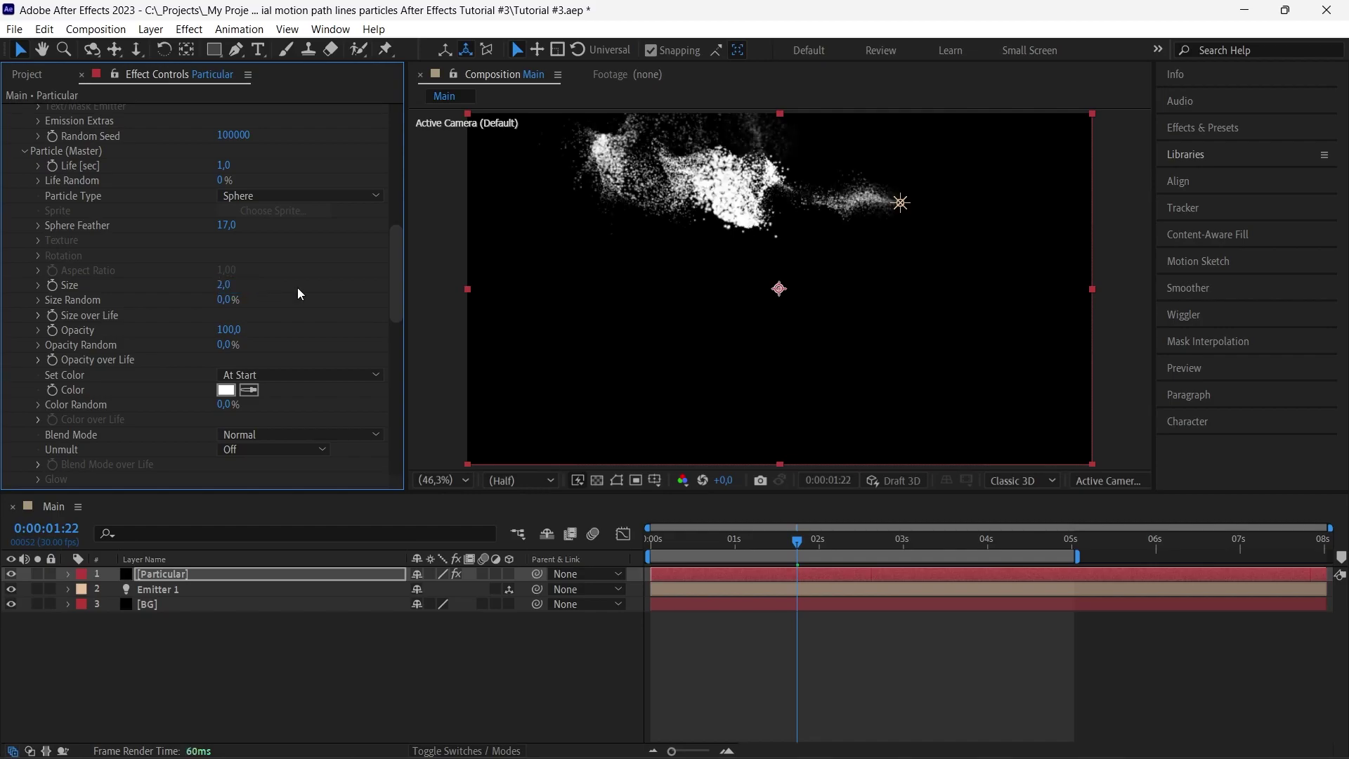
drag(797, 542, 834, 543)
- Set the particle Size to 0.8
click(224, 284)
text(0,8)
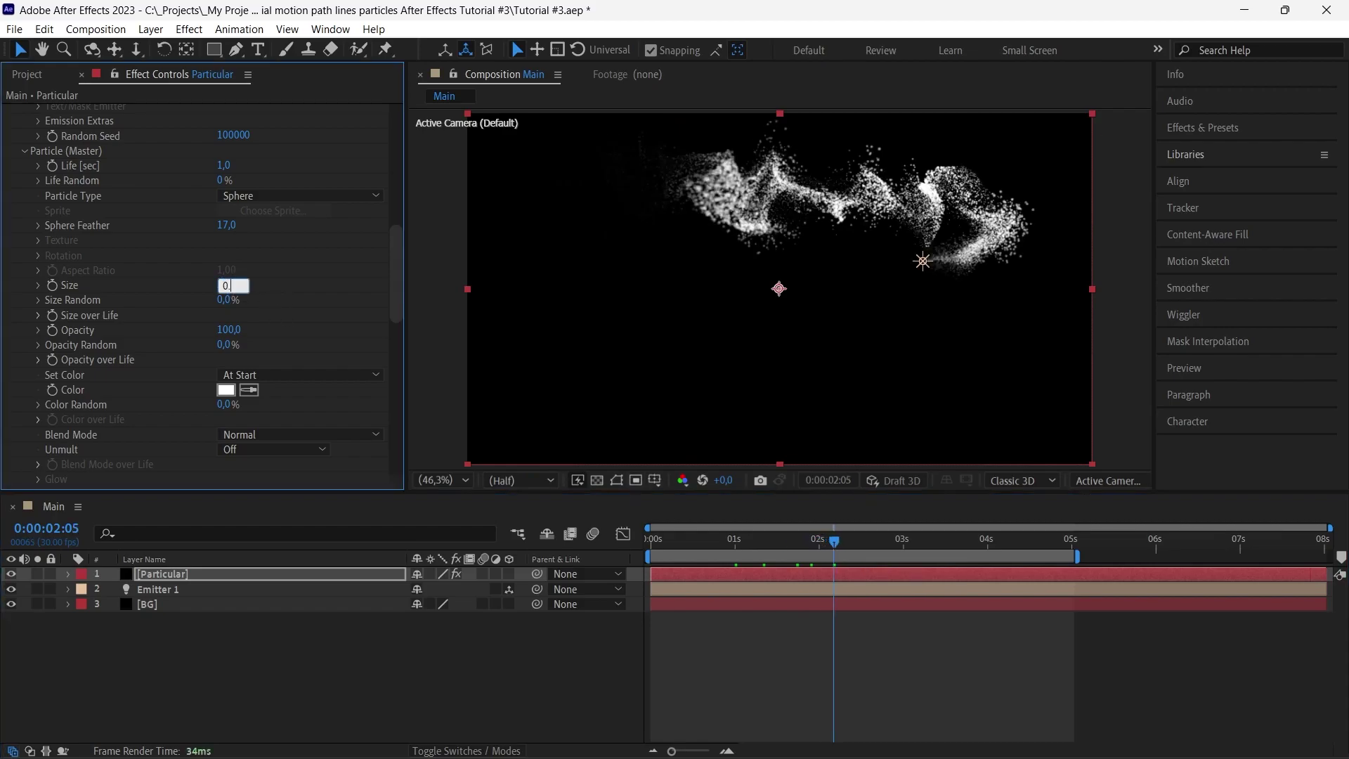
key(Return)
- Try an emitter Particles/sec value of 30000
drag(395, 302, 388, 176)
text(30000)
key(Return)
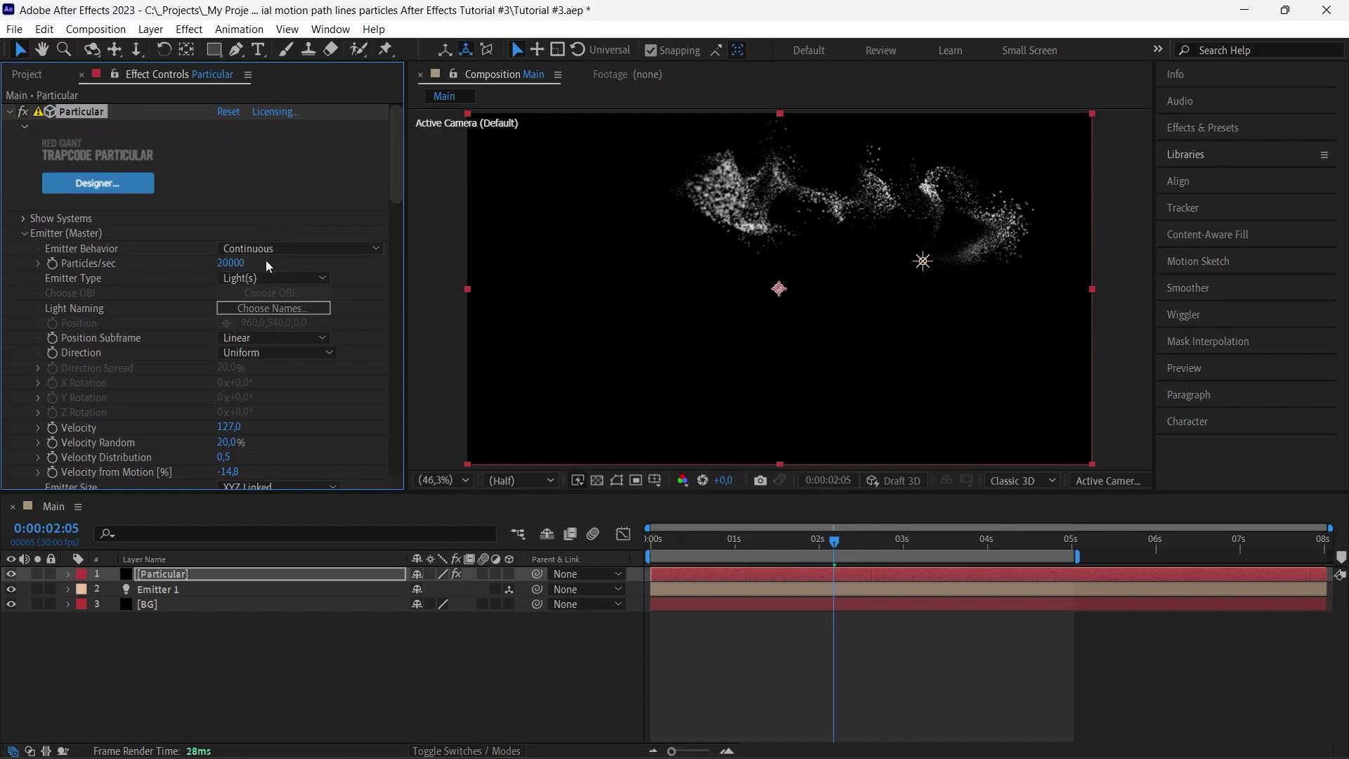
- Save the project and move the playhead to about 2:08, bringing the Turbulence Field settings into view
key(ctrl+s)
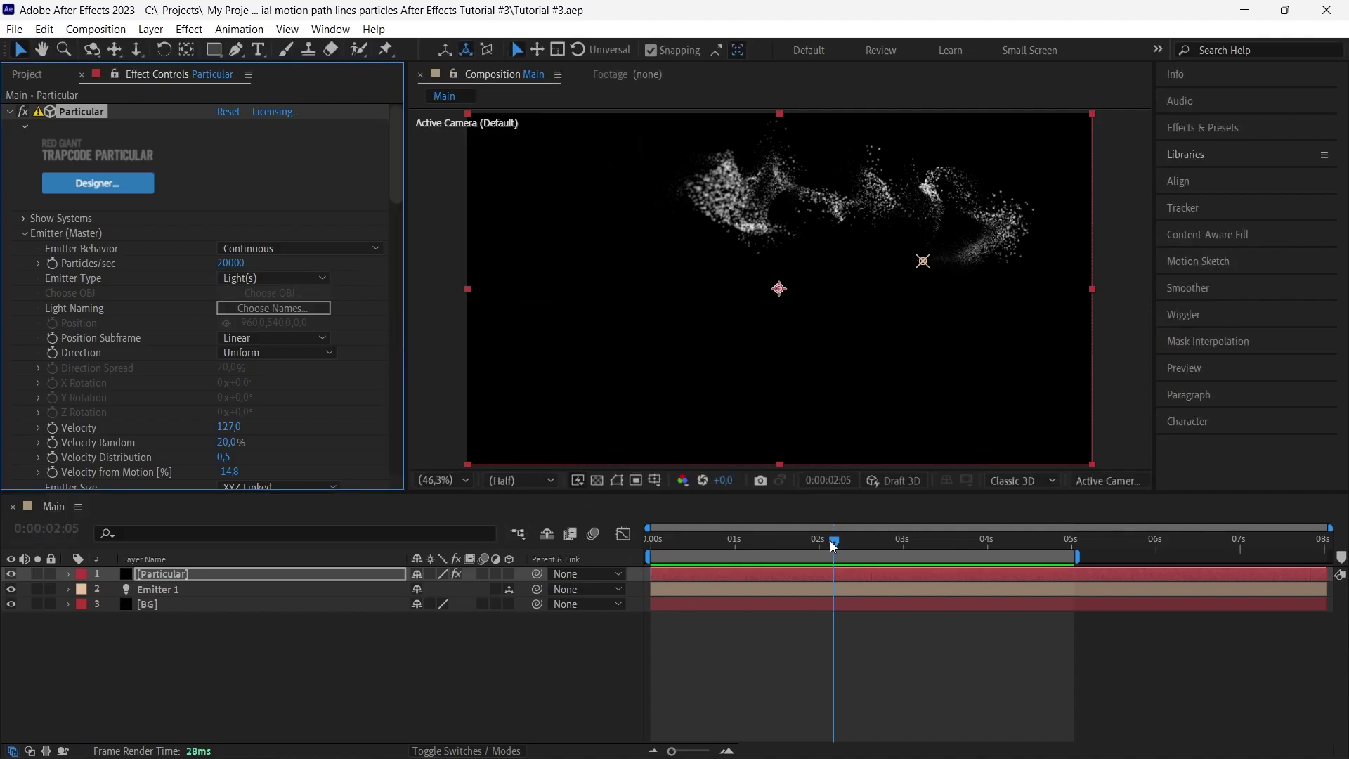
mouse_move(830, 541)
mouse_down()
mouse_move(810, 543)
mouse_move(841, 541)
mouse_up()
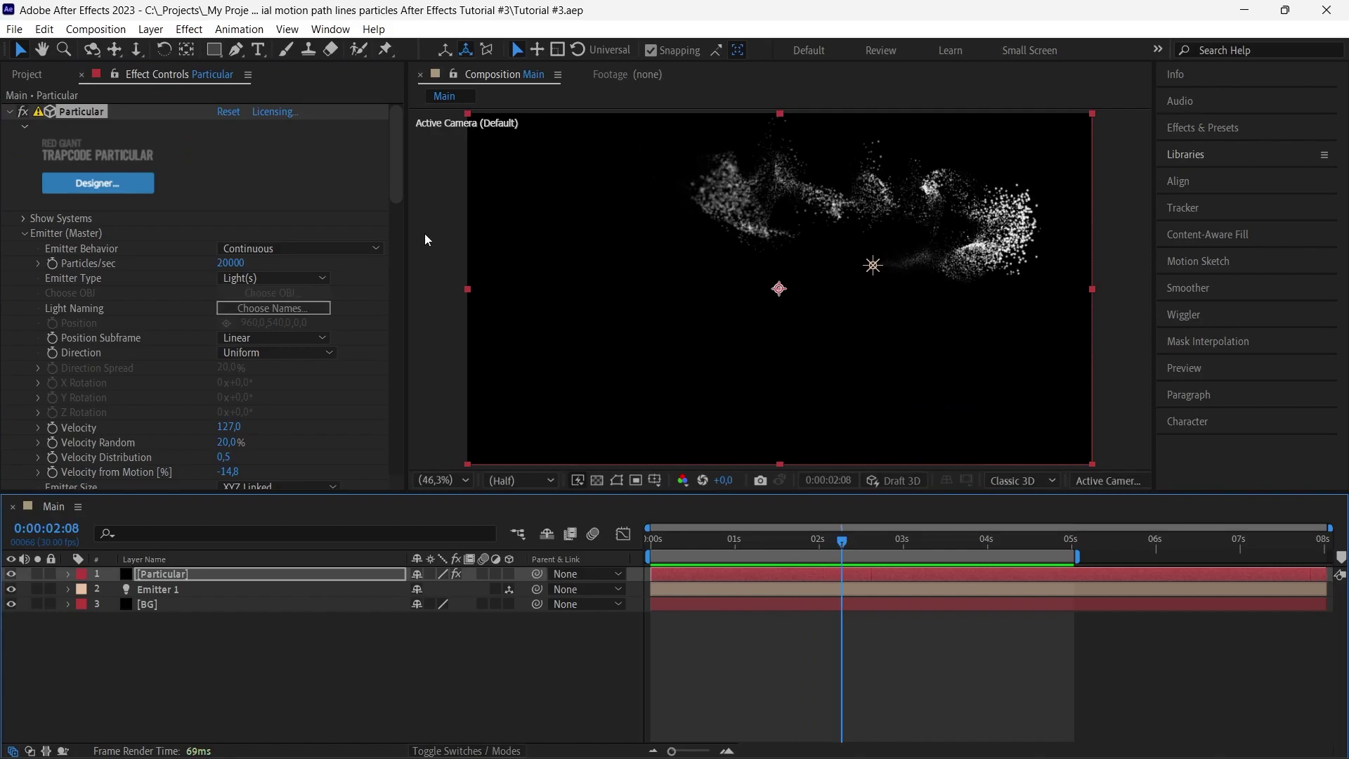
drag(394, 184, 411, 464)
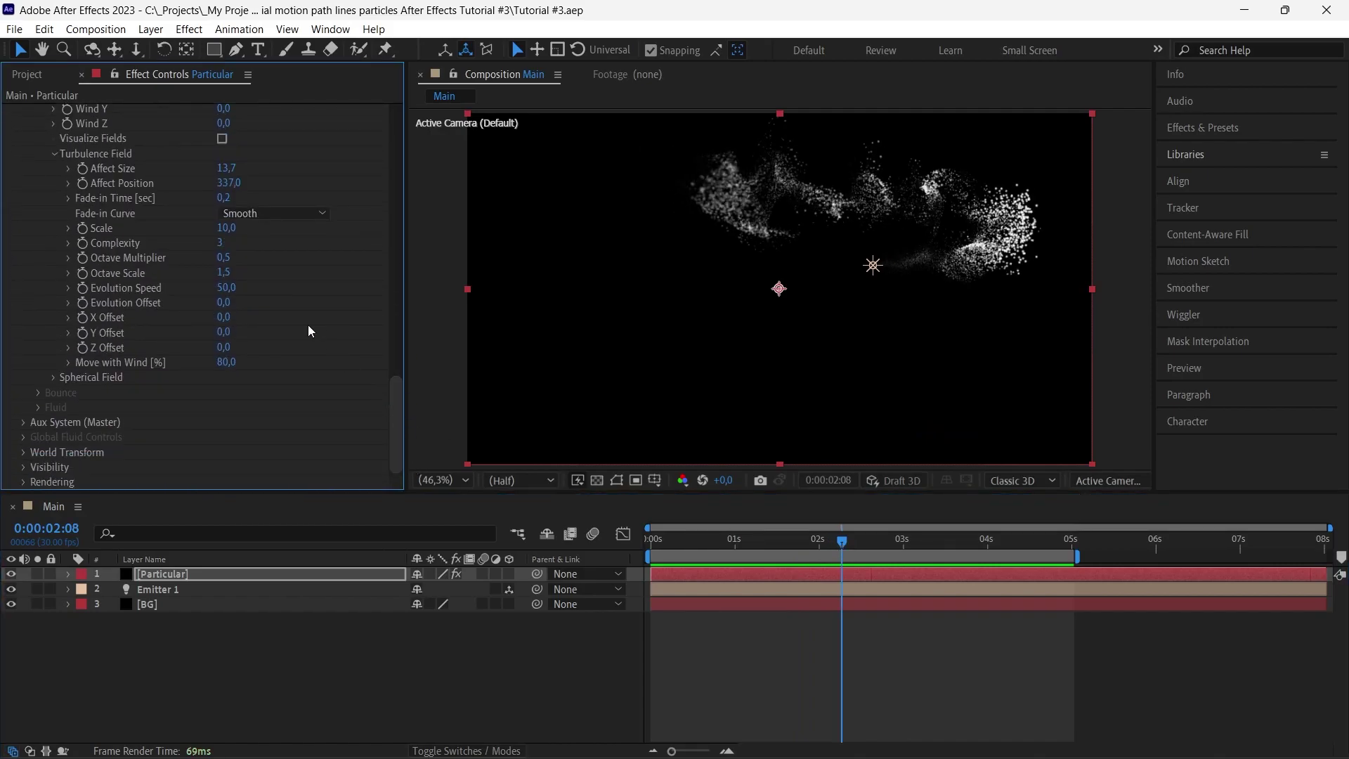
- Set the Turbulence Field's Evolution Speed to 40.5 and check the trail from the start to about 2:20
drag(226, 291, 211, 288)
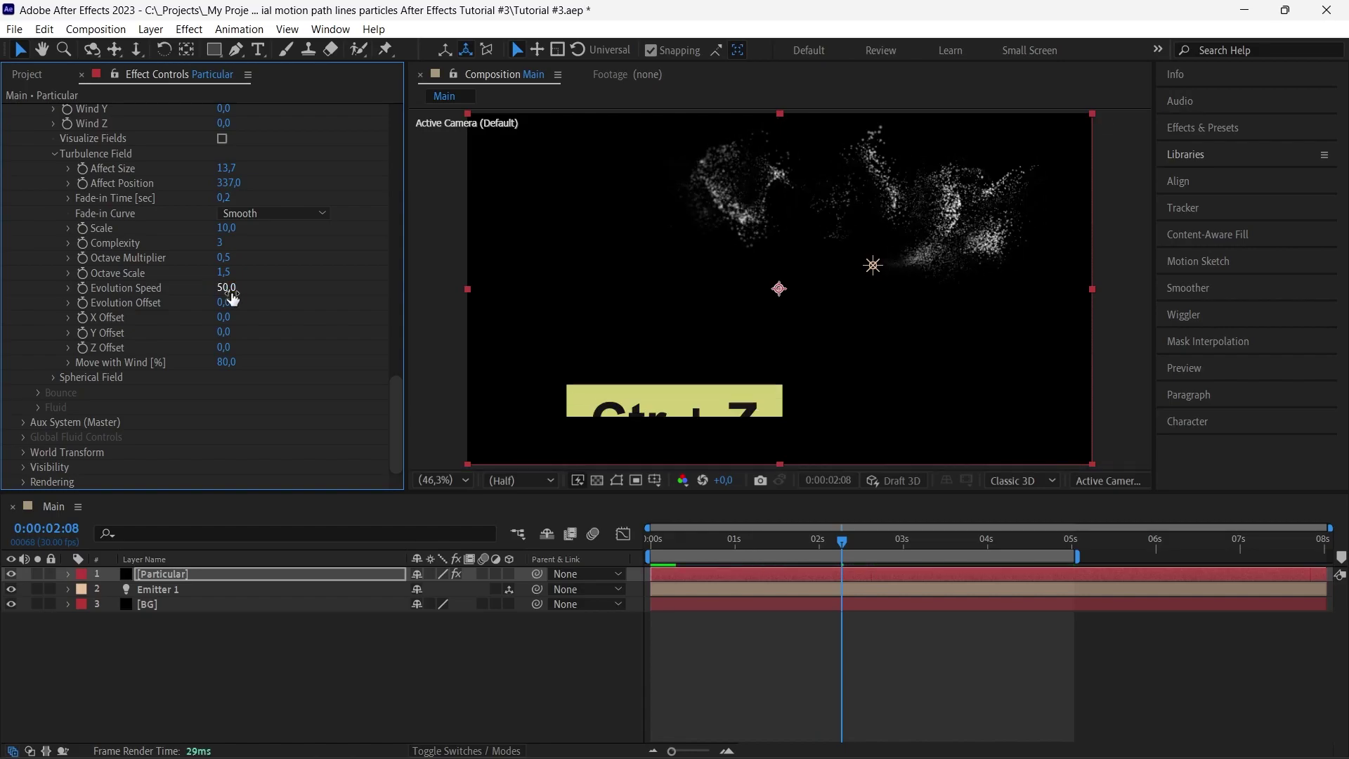
key(ctrl+z)
drag(227, 291, 183, 290)
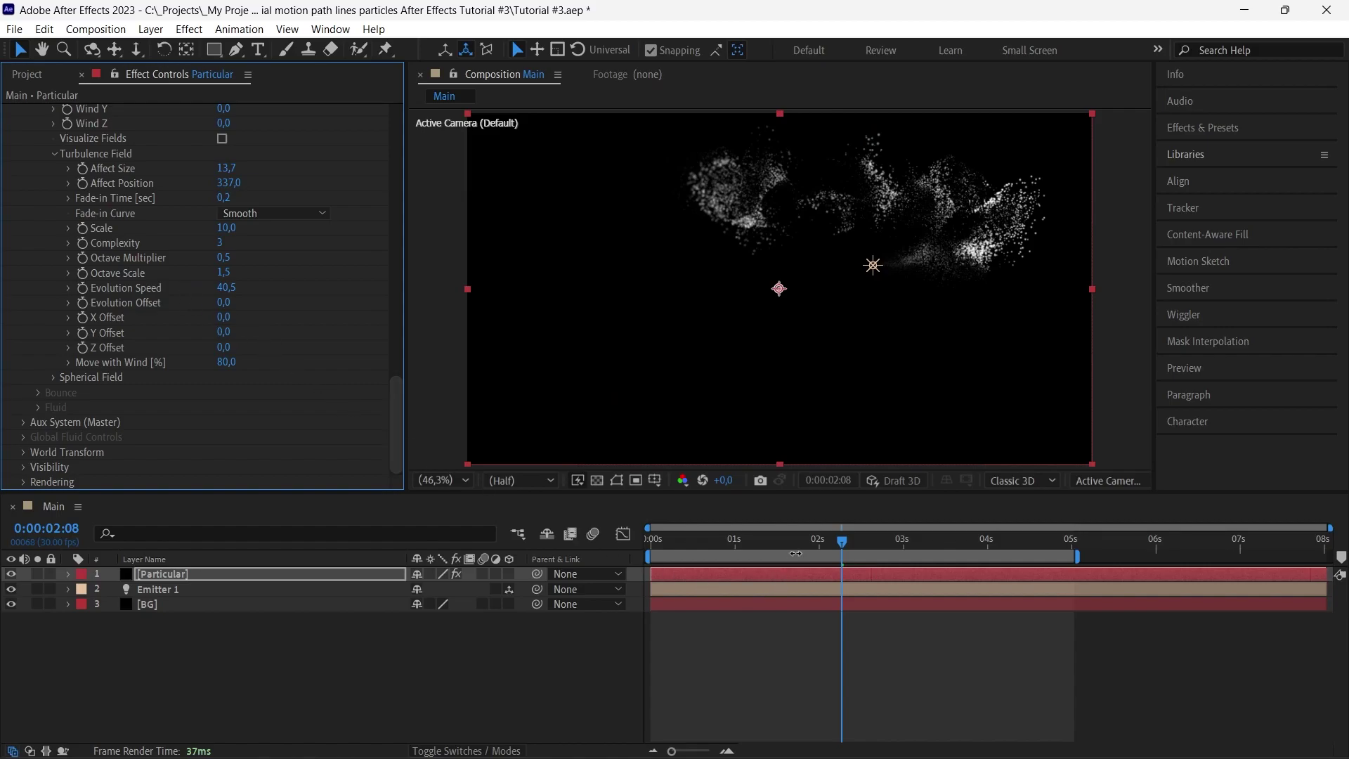
drag(843, 543, 645, 541)
drag(650, 542, 874, 566)
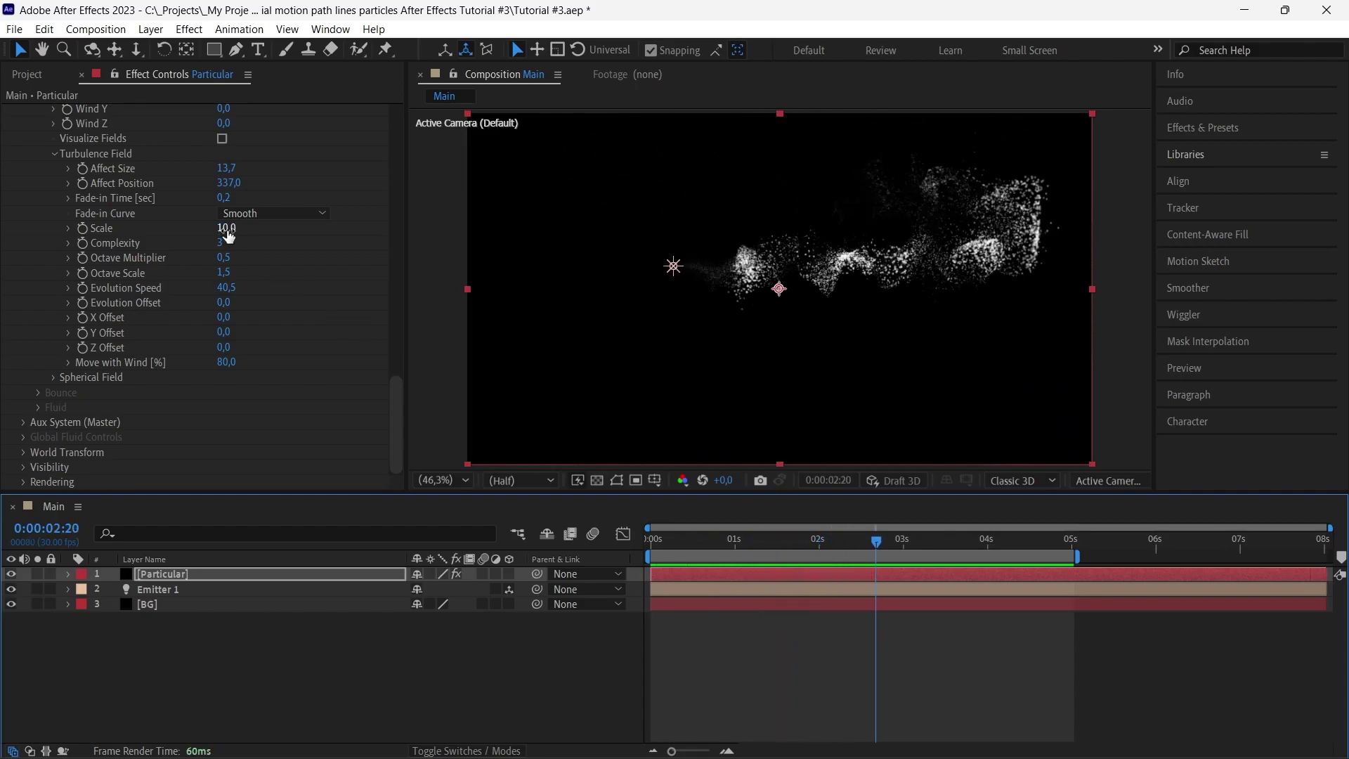
- Try a Turbulence Field Scale of 8 and check the trail up to about 1:29
drag(227, 232, 227, 233)
key(ctrl+z)
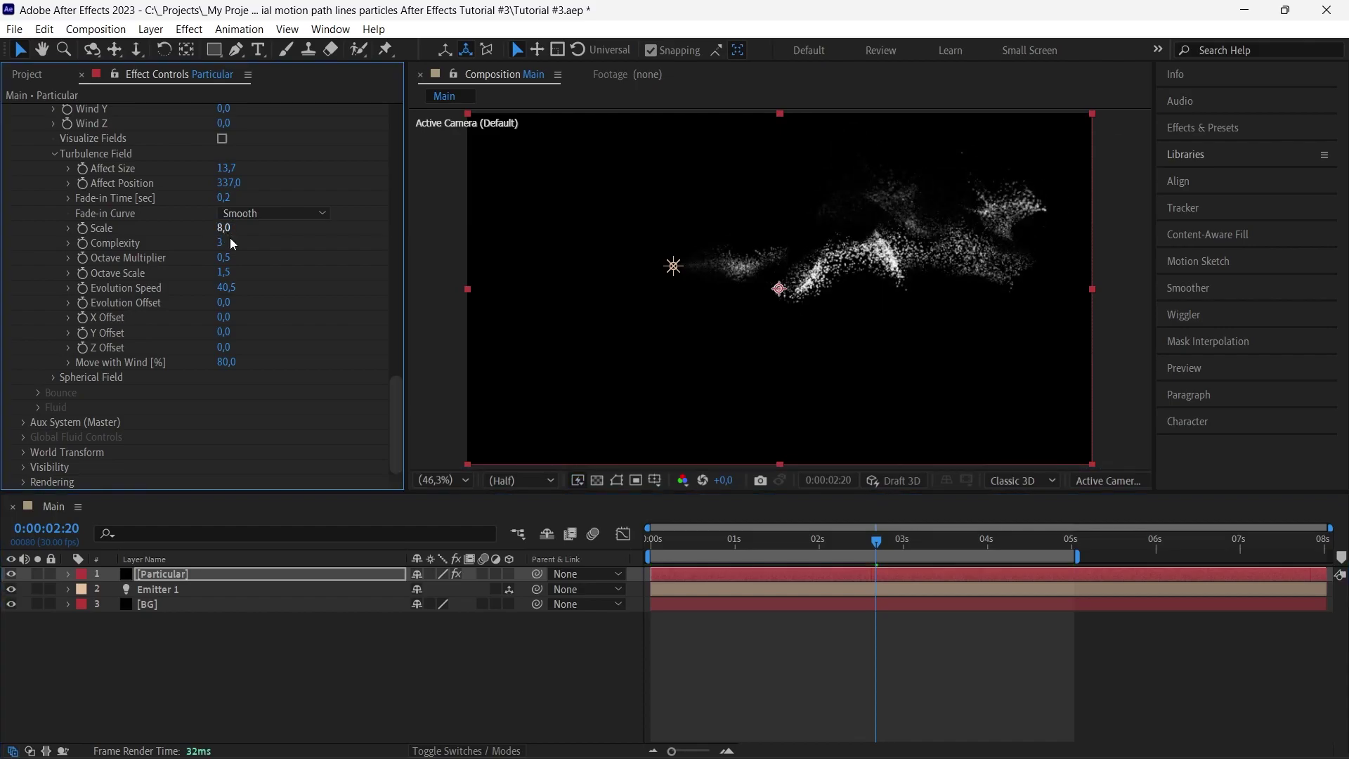
click(229, 229)
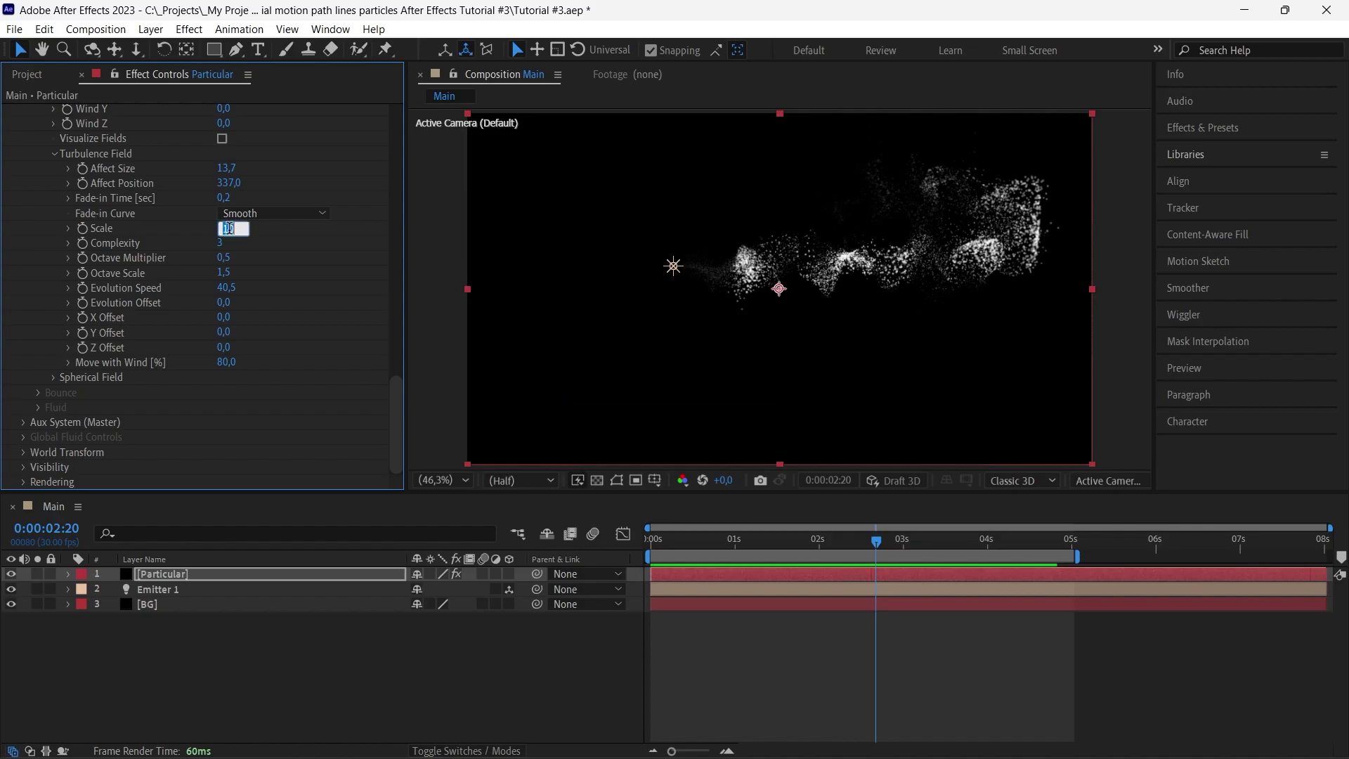
text(8)
key(Return)
drag(681, 541, 817, 571)
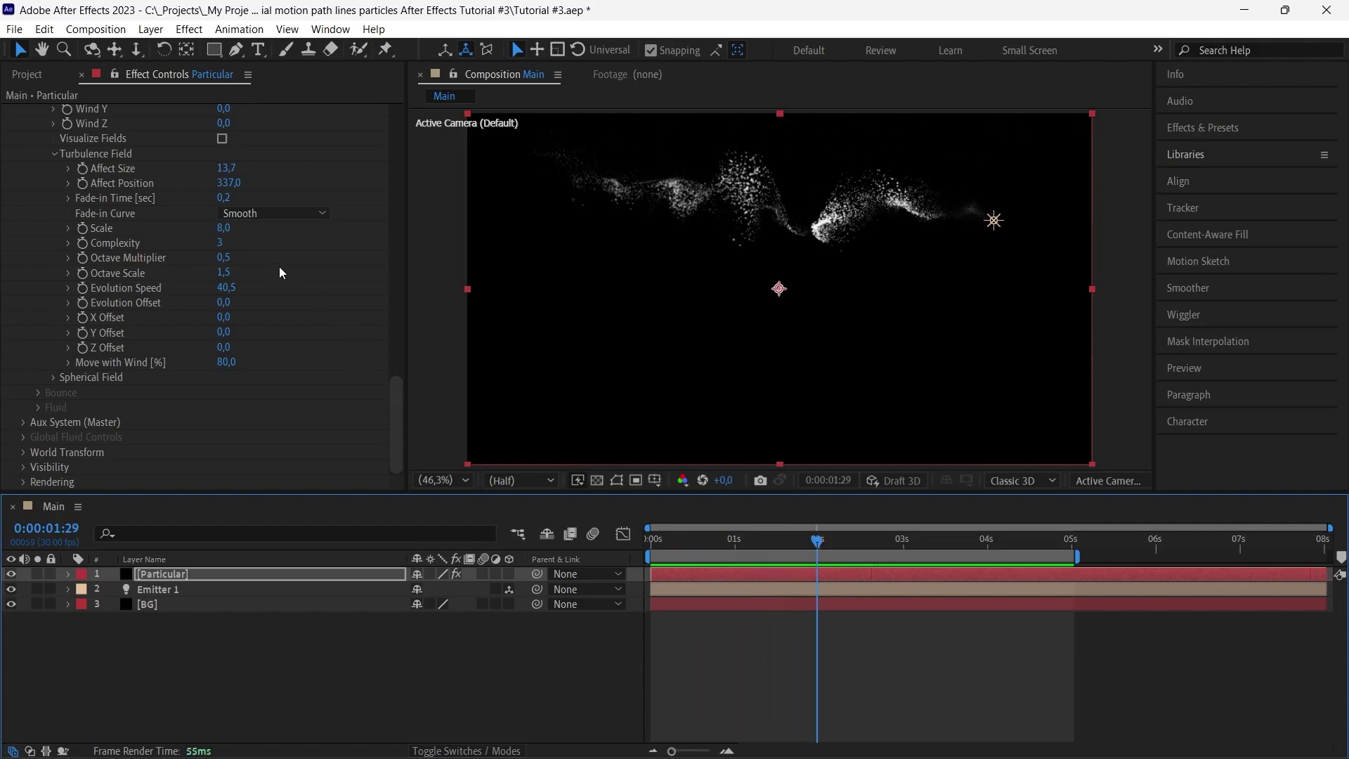
- Set the Turbulence Field Scale to 12 and switch the composition preview resolution to Full, checking the trail up to about 1:27
click(224, 228)
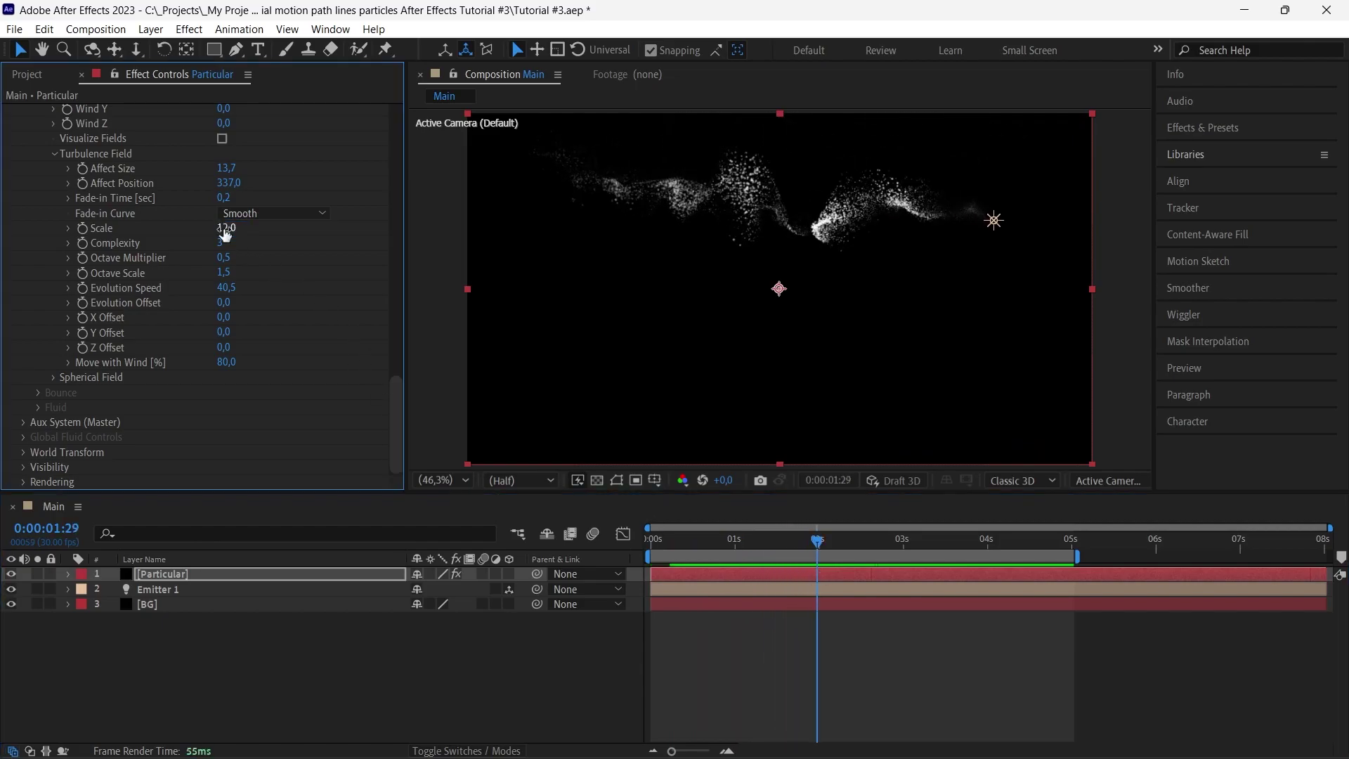
drag(653, 541, 848, 572)
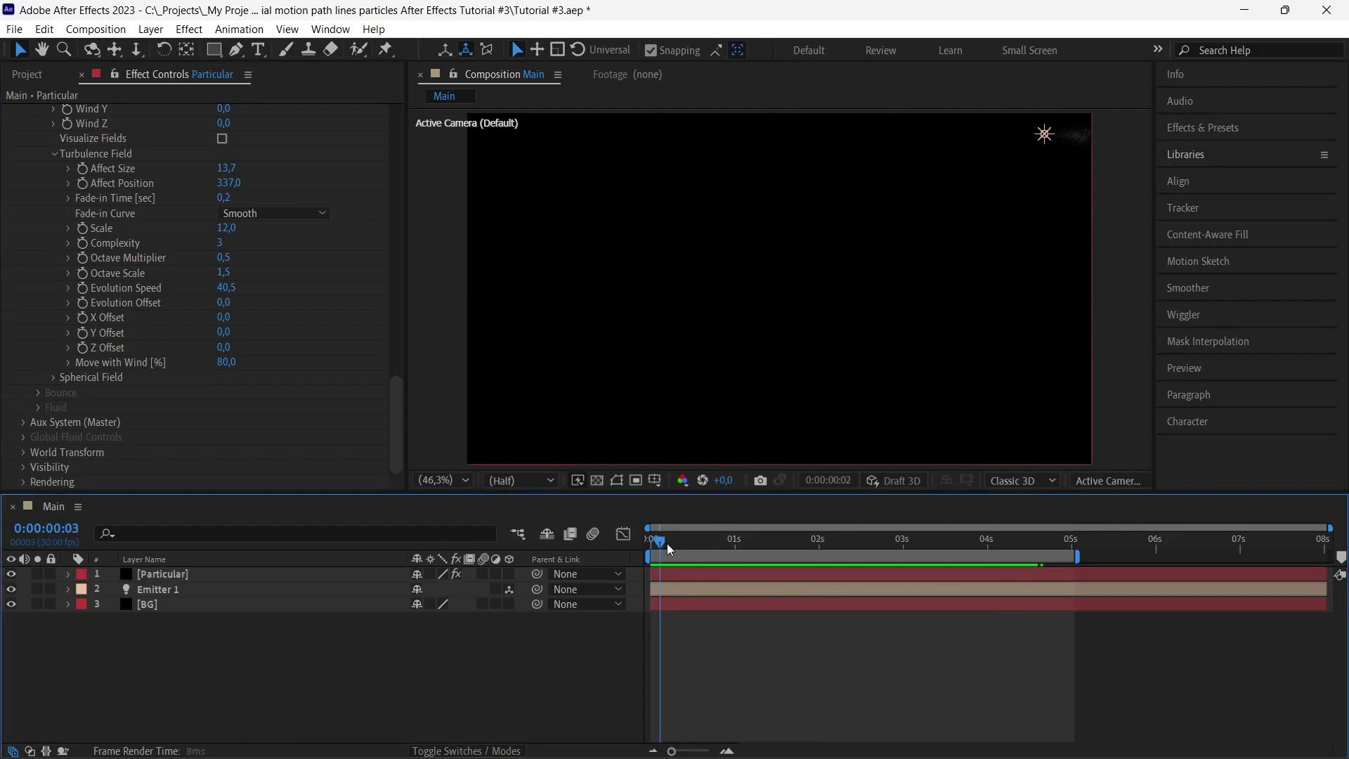
click(508, 485)
click(512, 522)
mouse_move(712, 539)
mouse_down()
mouse_move(651, 539)
mouse_move(730, 550)
mouse_up()
drag(773, 547, 810, 546)
- Try an emitter Particles/sec value of 200000
drag(398, 458, 399, 147)
click(242, 261)
click(247, 261)
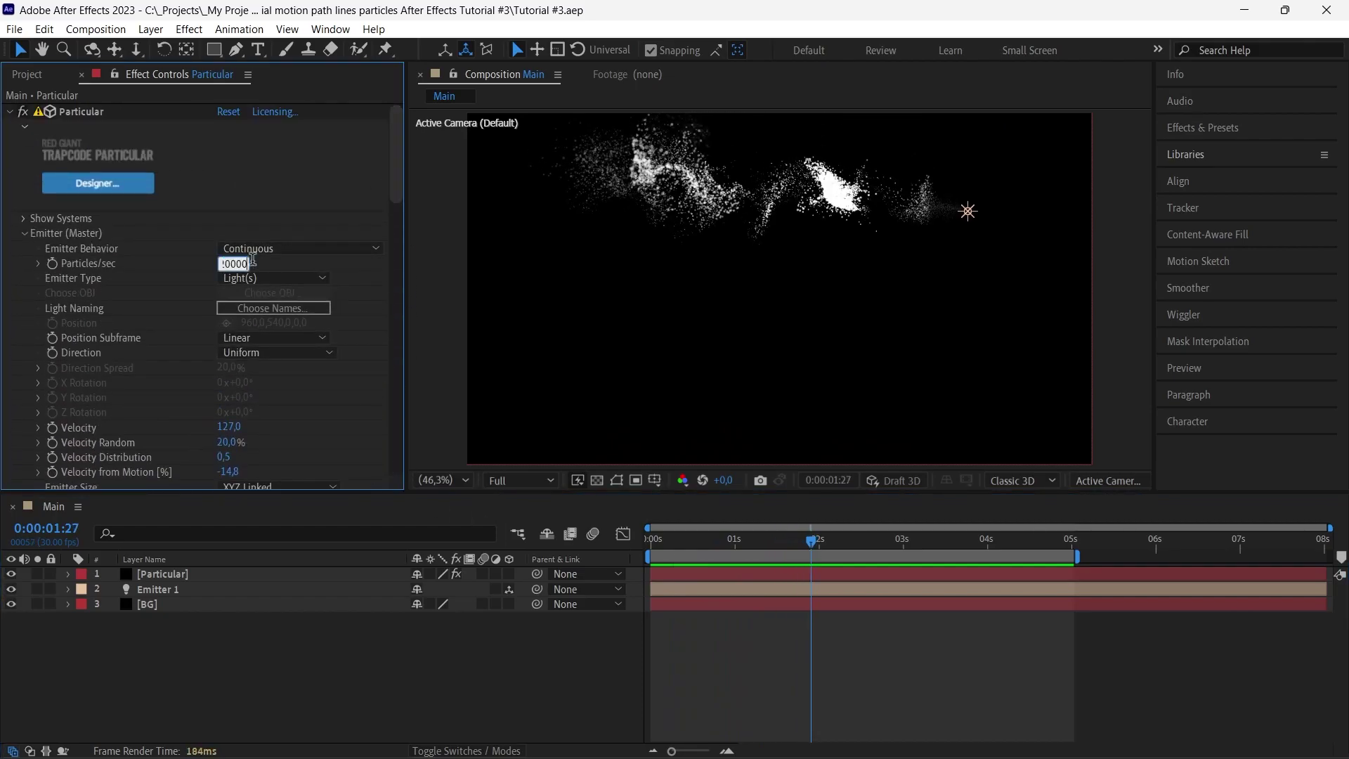
key(Return)
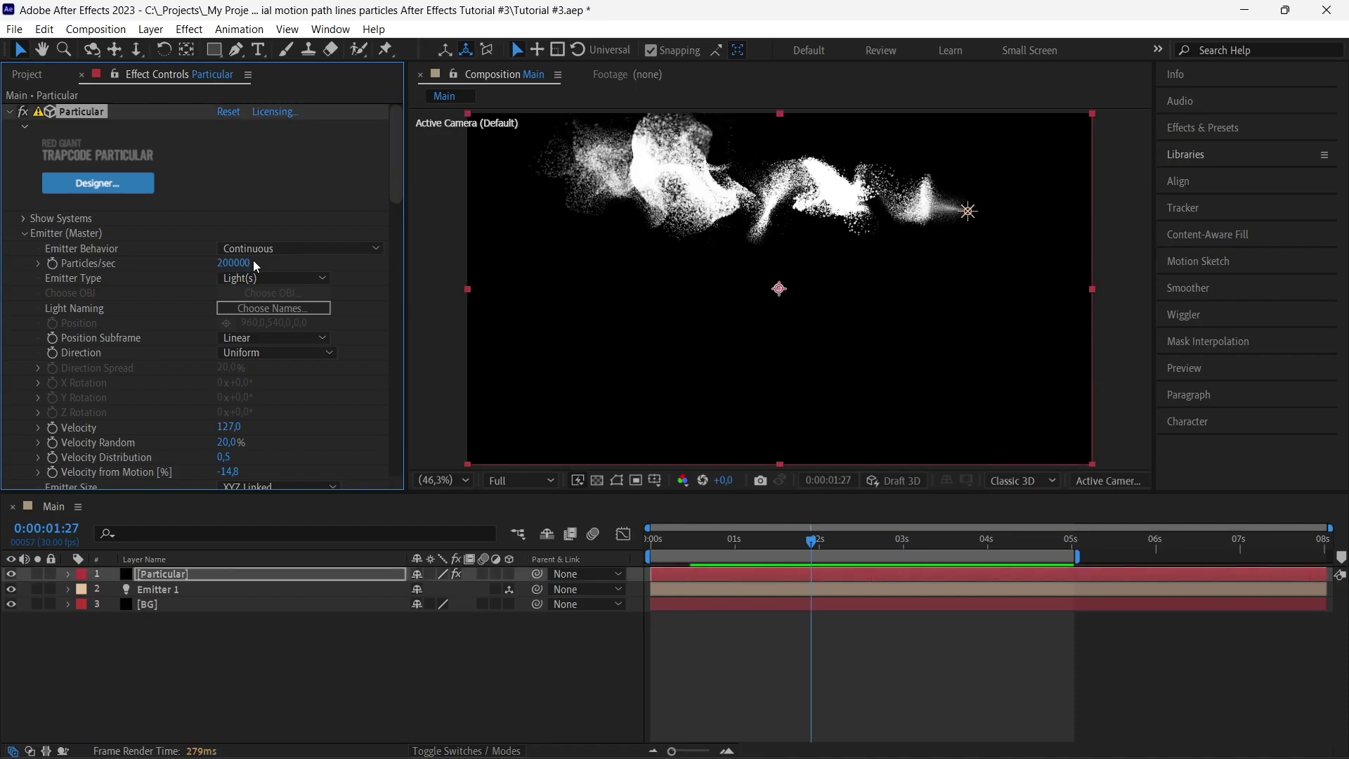
- Try a particle Opacity of 30, save the project and check the trail from the start to about 0:20
drag(399, 184, 420, 301)
click(229, 345)
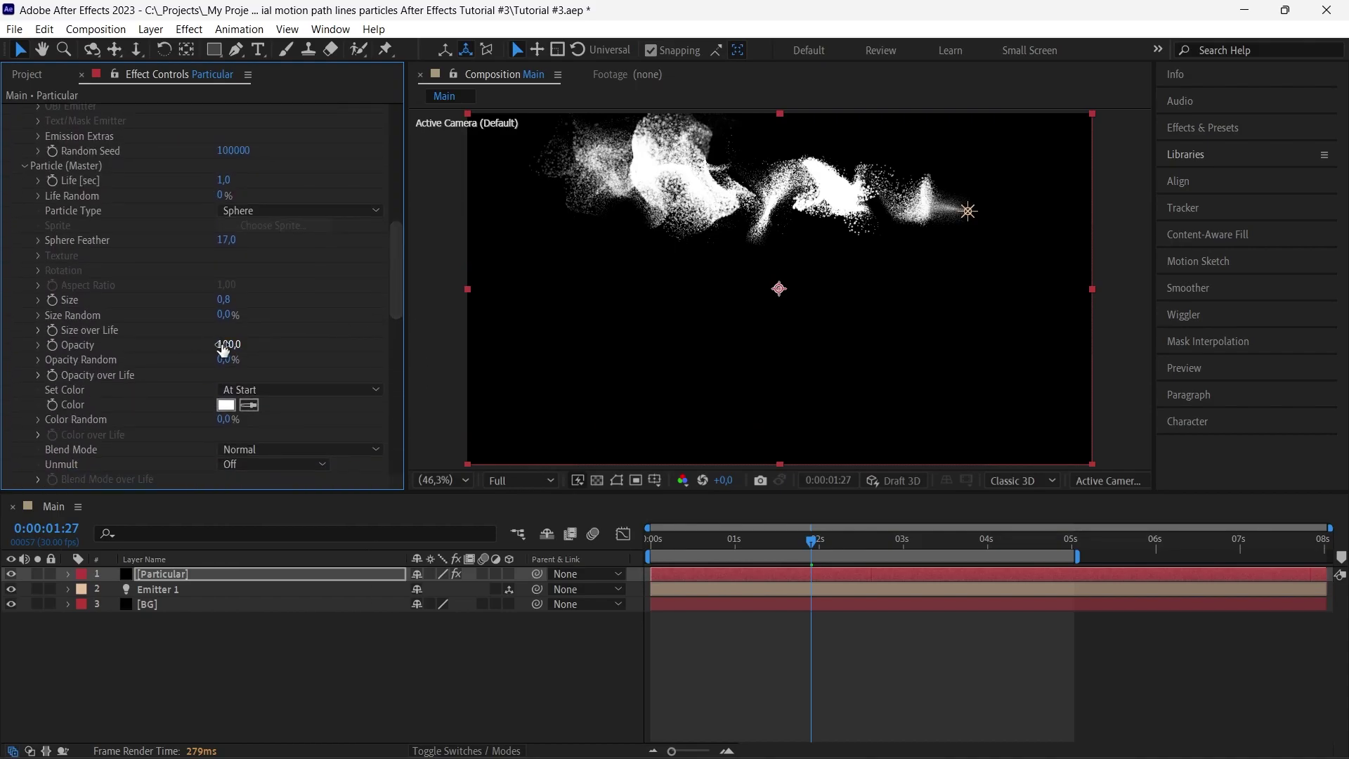
text(30)
key(Return)
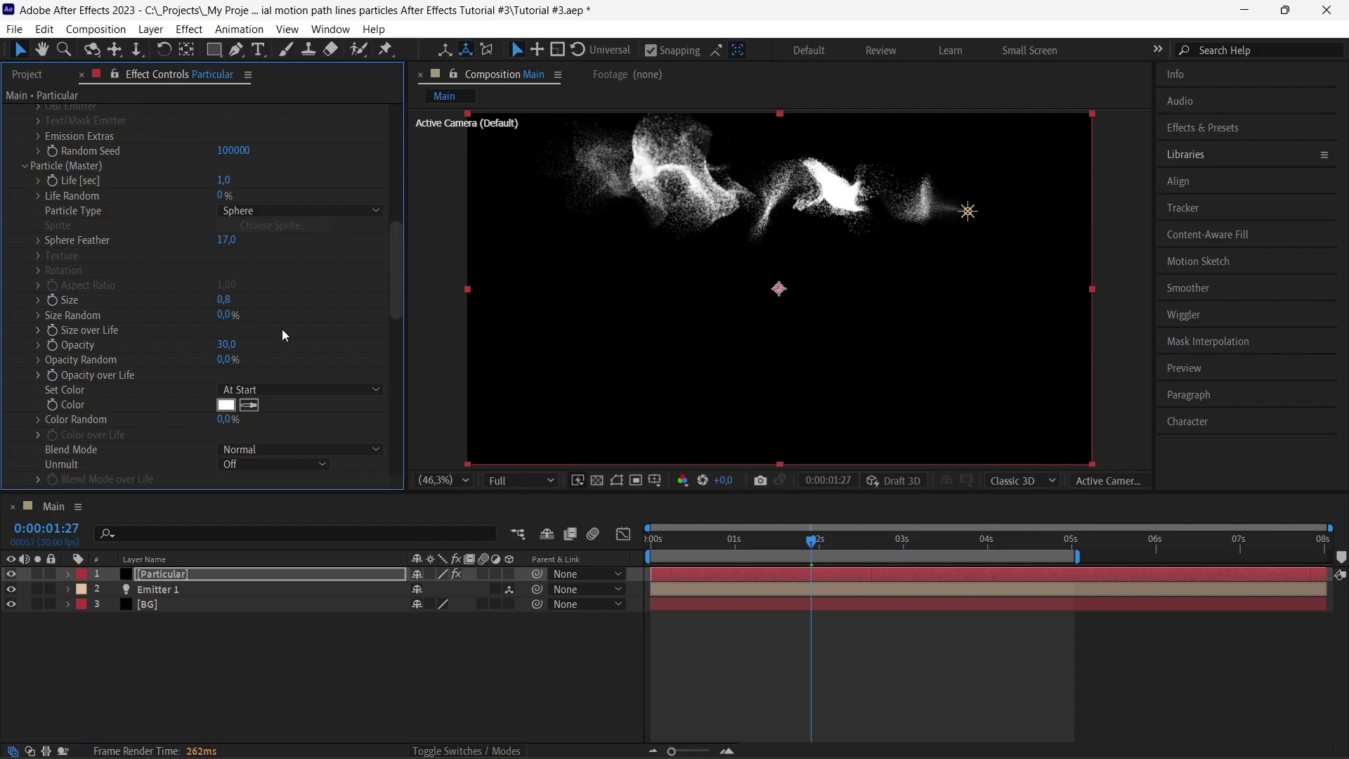
drag(717, 540, 632, 545)
key(ctrl+s)
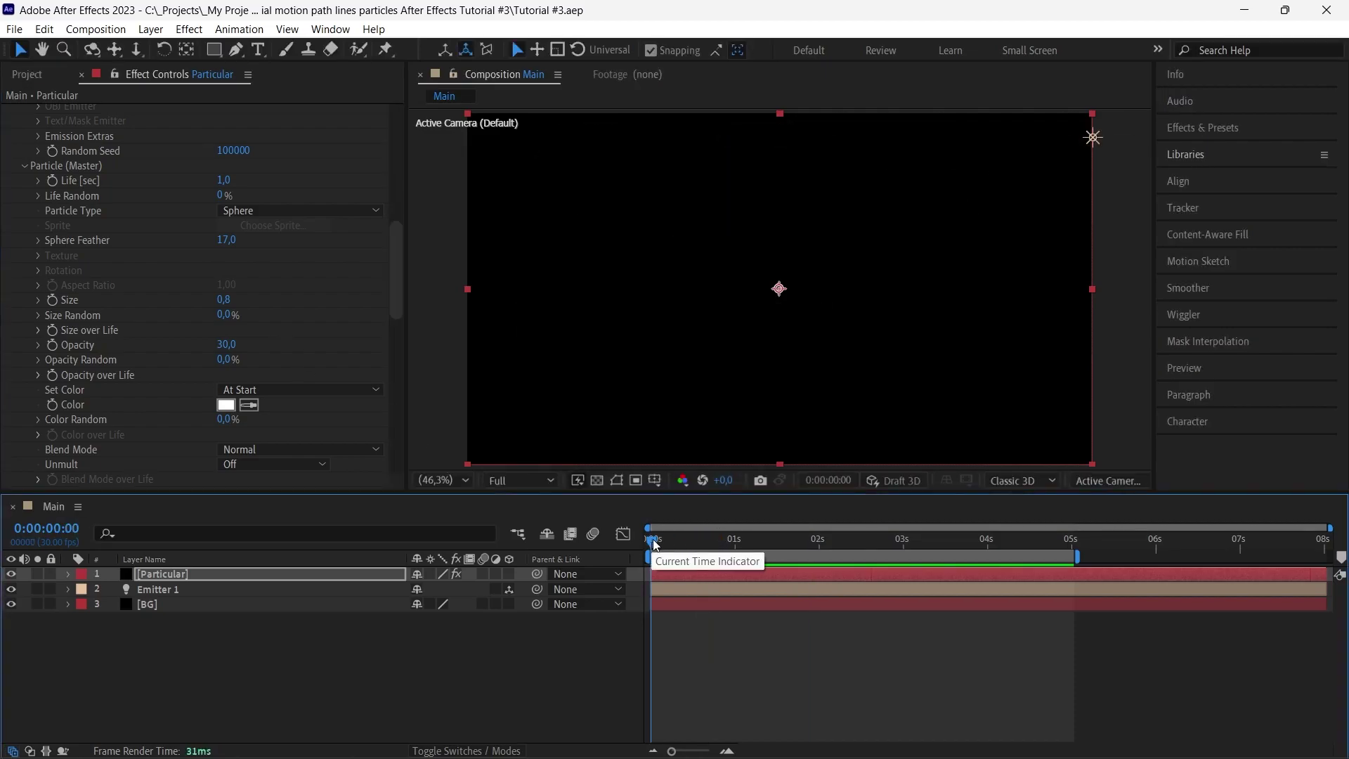
drag(651, 542, 711, 544)
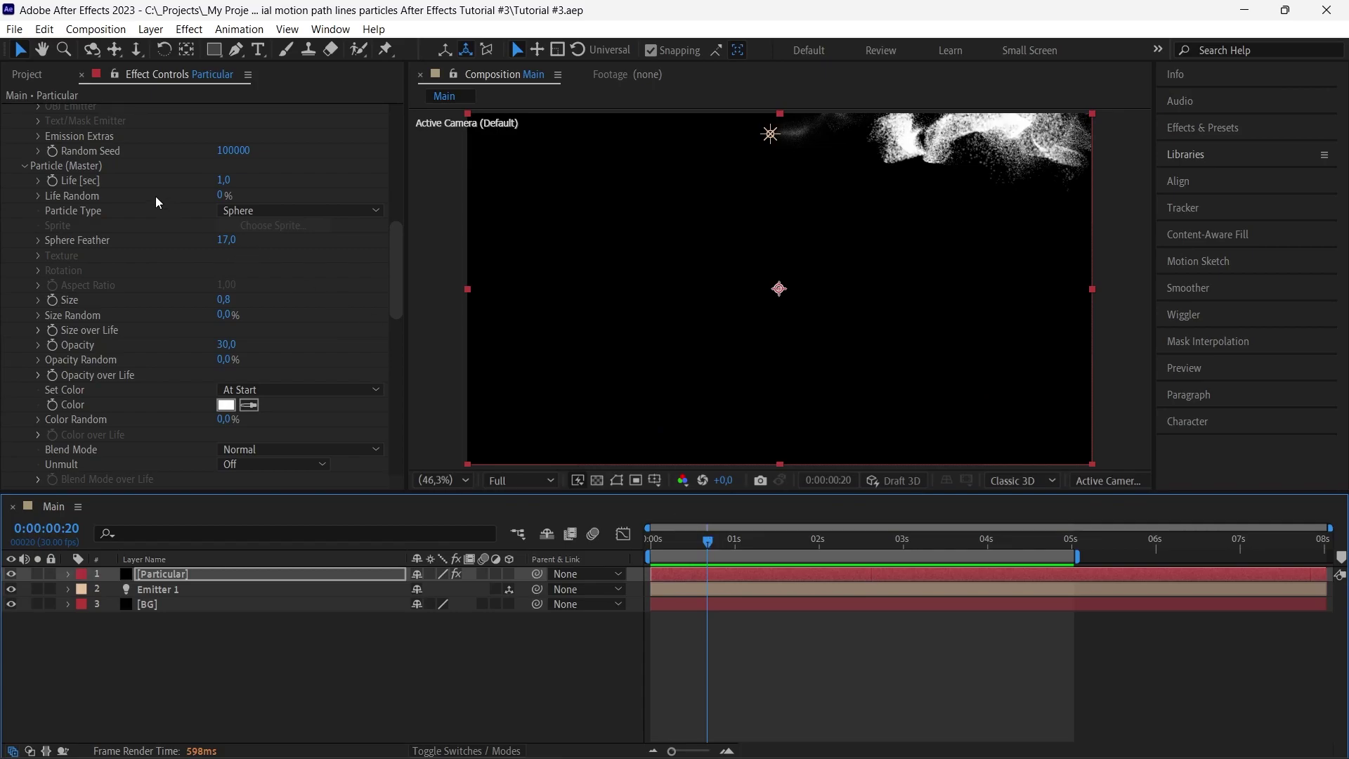
- Try an emitter Particles/sec value of 600000 together with a particle Opacity of 10
drag(398, 285, 399, 151)
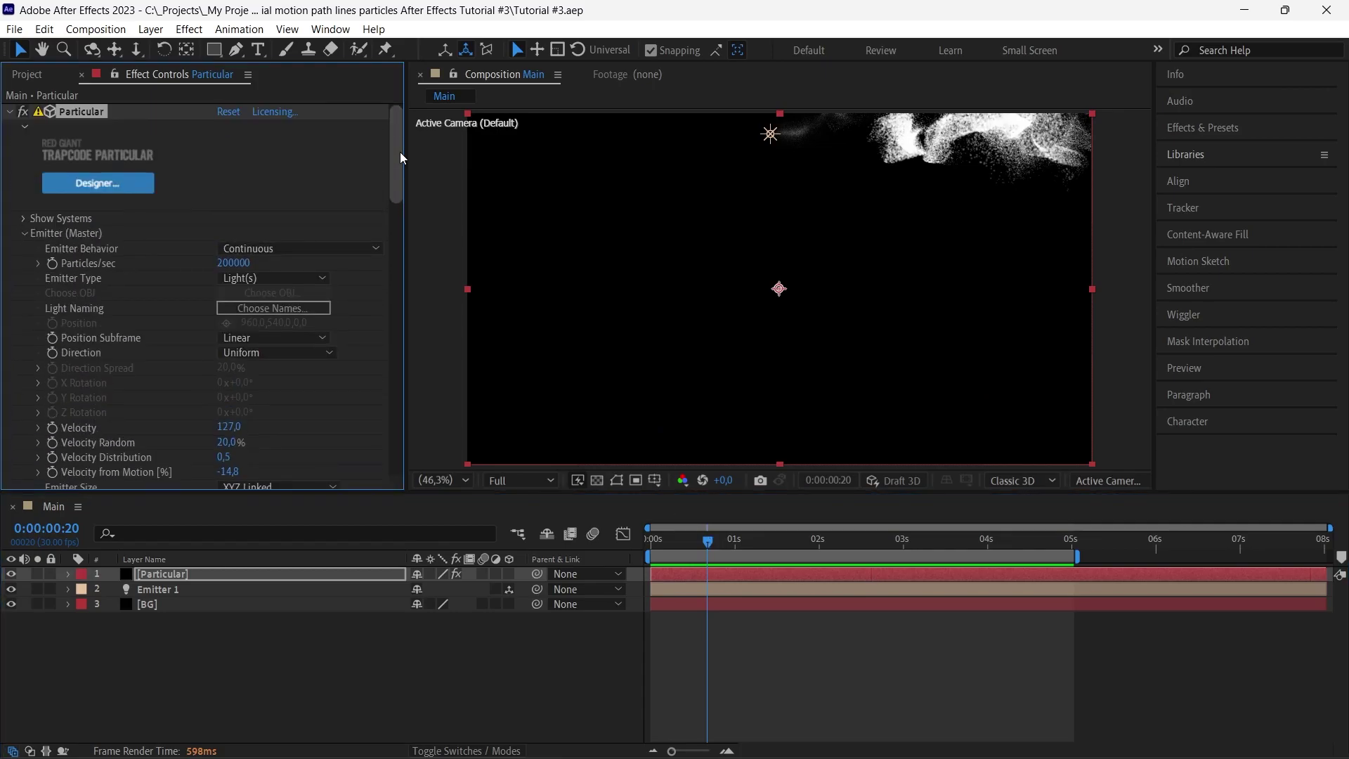
click(236, 263)
text(6)
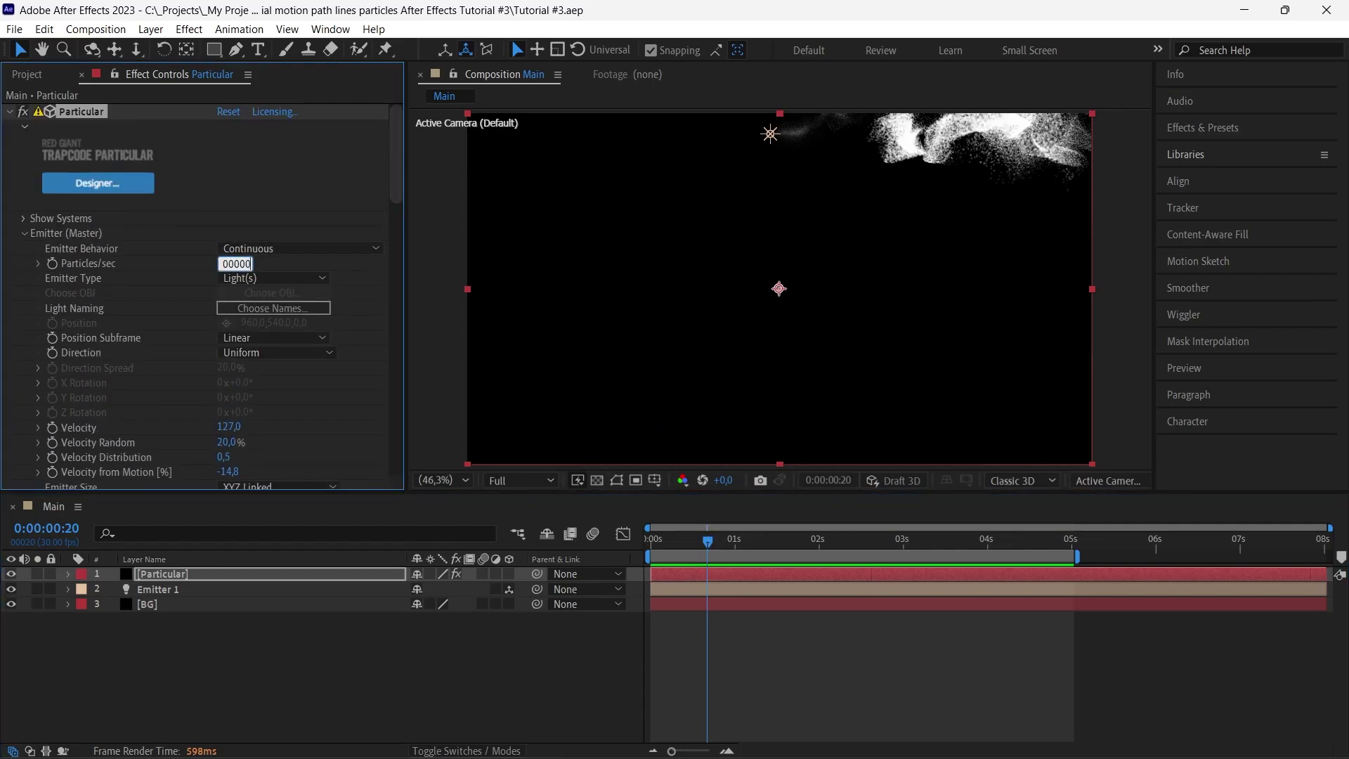
text(00000)
key(Return)
drag(396, 185, 407, 292)
text(10)
key(Return)
- Try a lower emitter Particles/sec value together with a particle Opacity of 15
drag(404, 295, 399, 205)
click(239, 182)
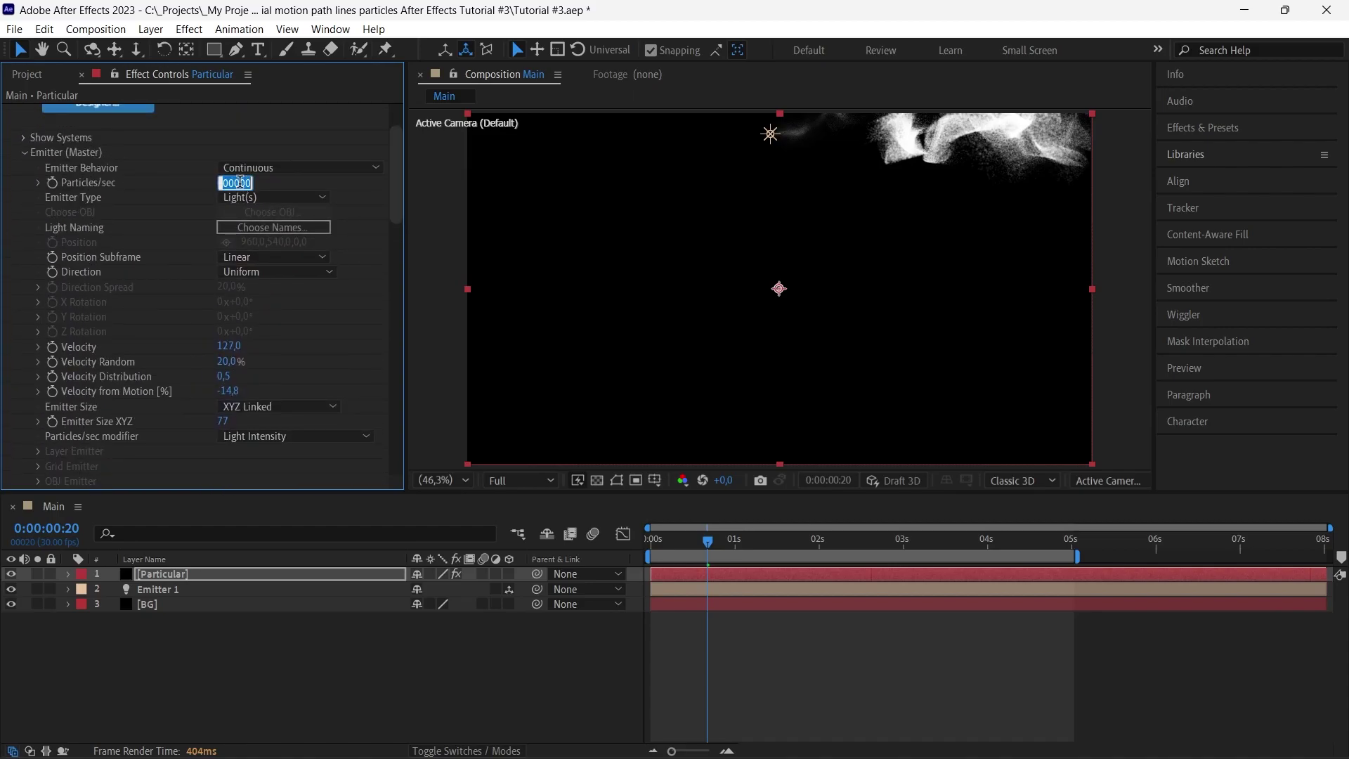
text(300)
key(Return)
drag(393, 213, 394, 310)
click(228, 339)
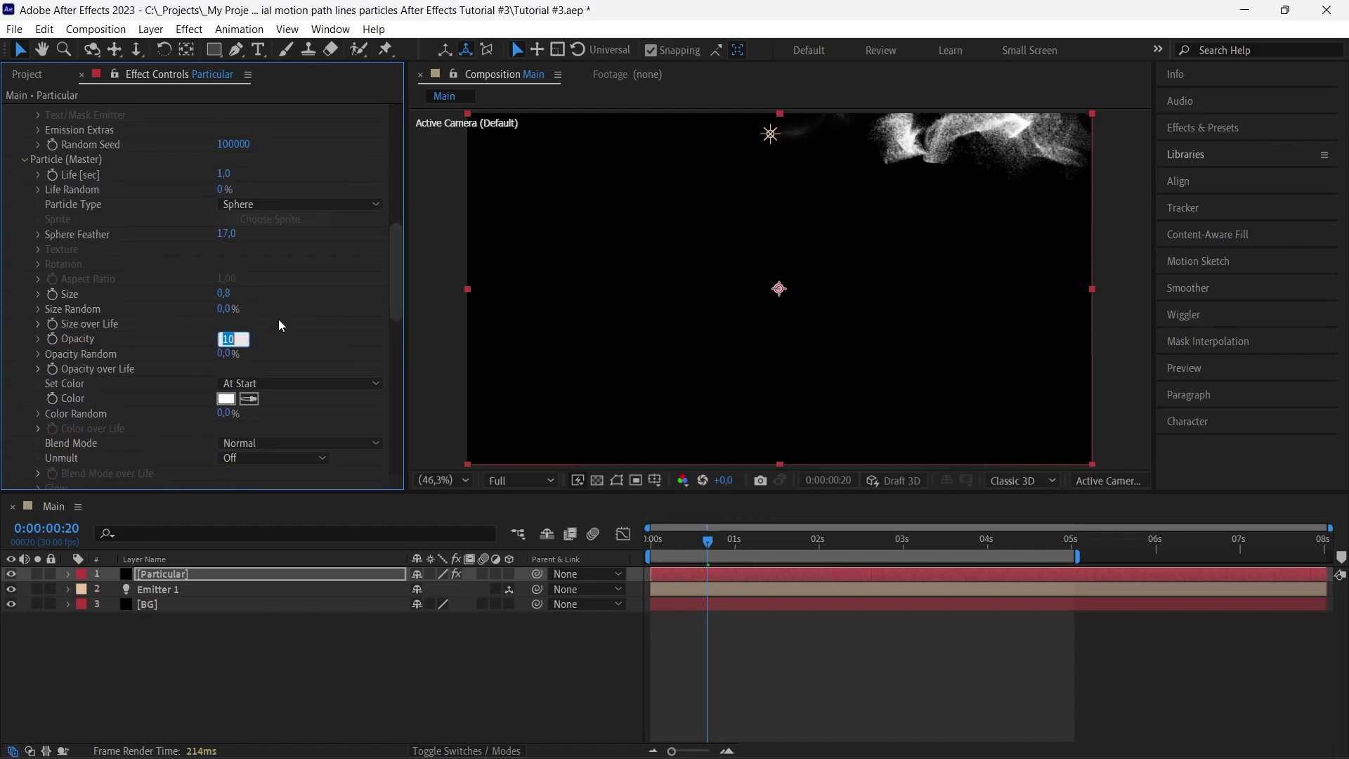
text(15)
key(Return)
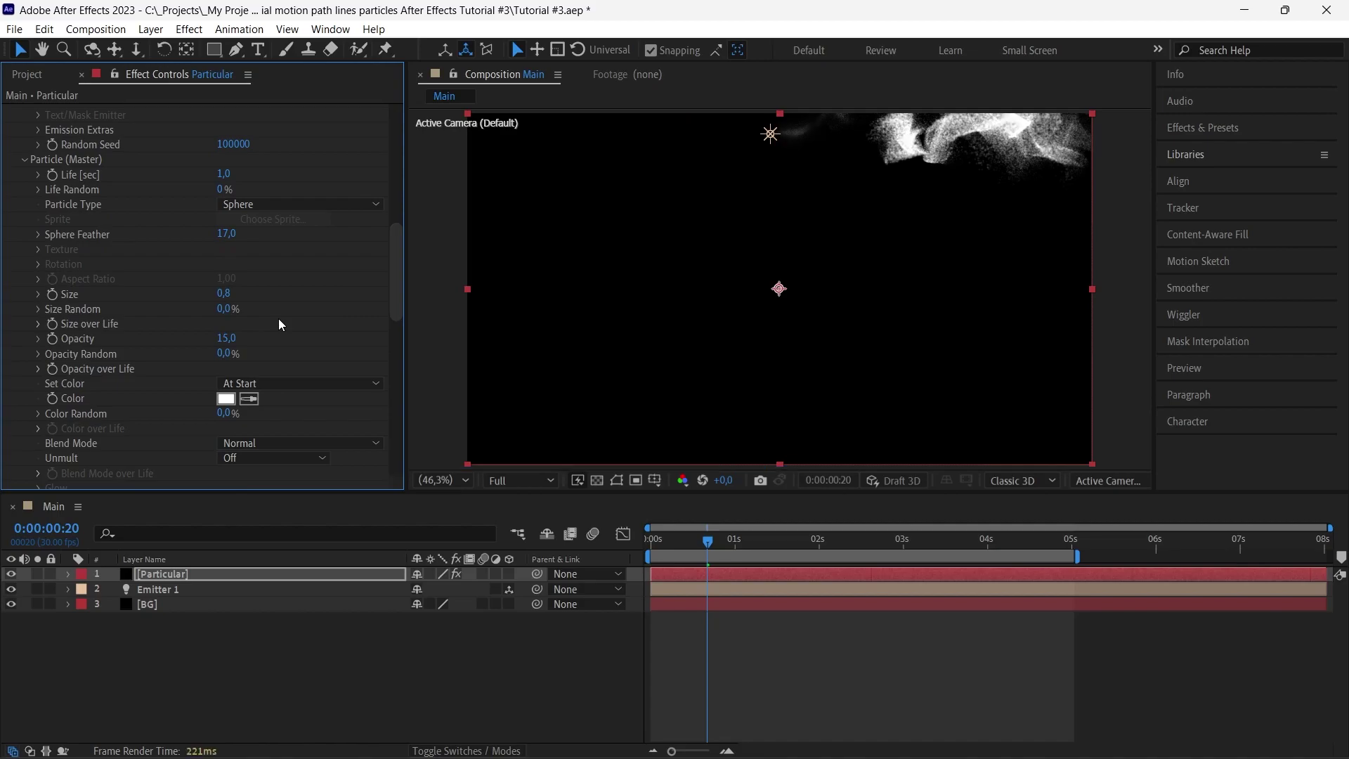
- Set the particle Opacity to 30 and Opacity Random to 20%, and check the trail up to about 1:21
click(228, 340)
text(30)
key(Return)
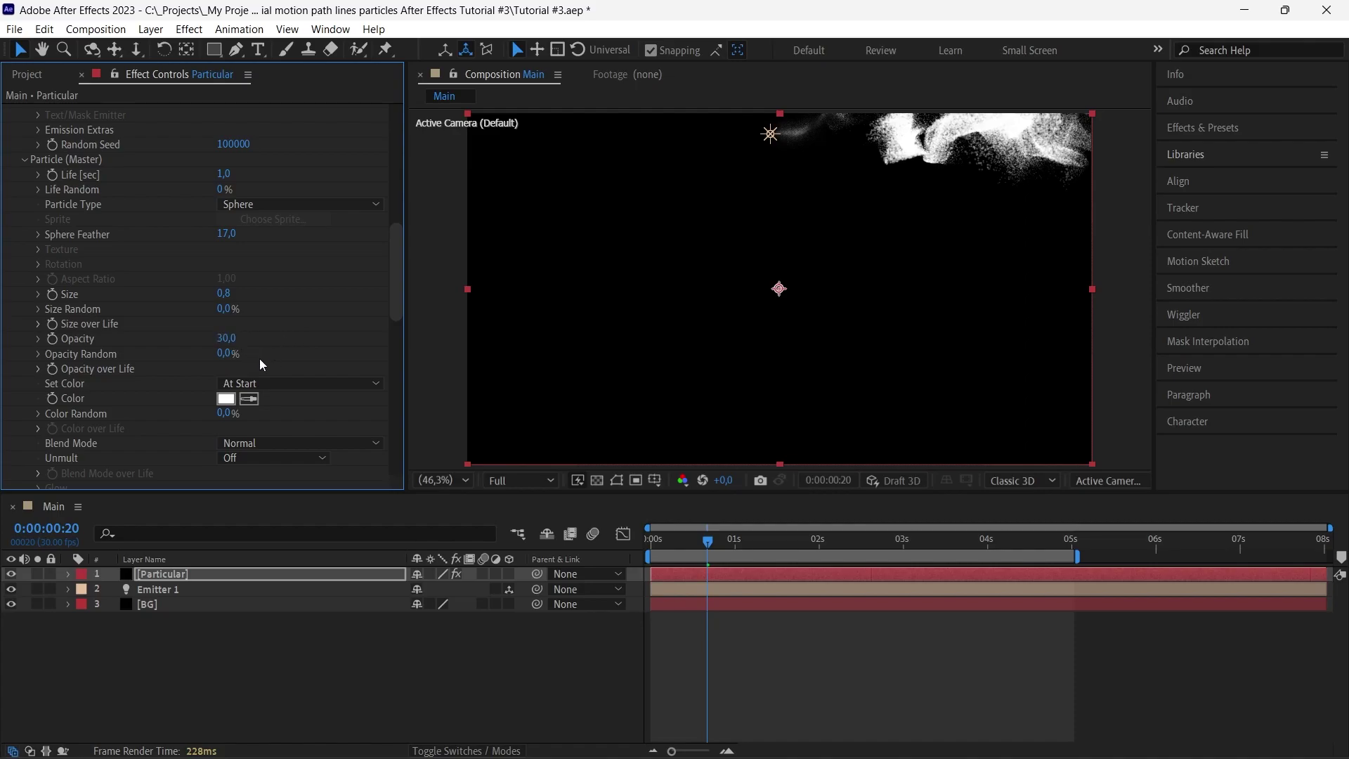
click(228, 355)
text(20)
key(Return)
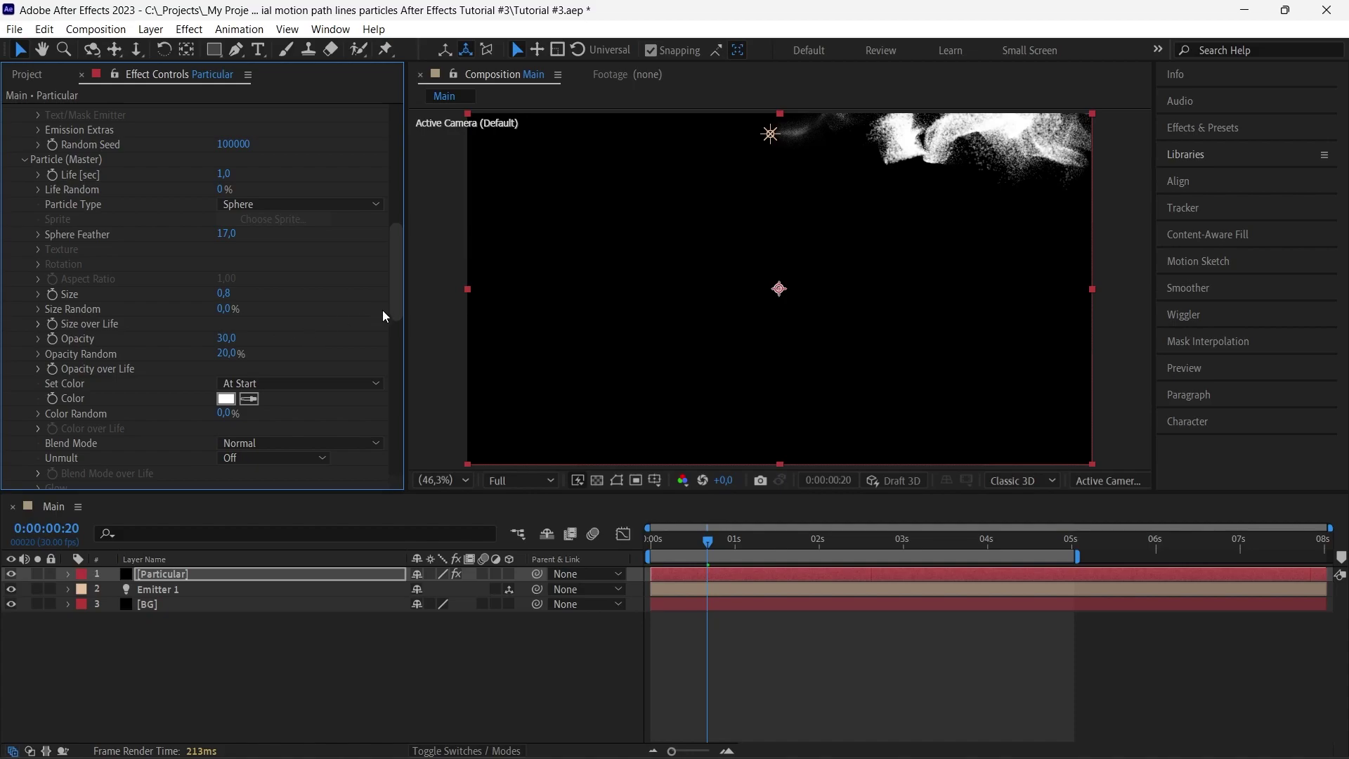
drag(394, 304, 398, 288)
drag(689, 543, 795, 549)
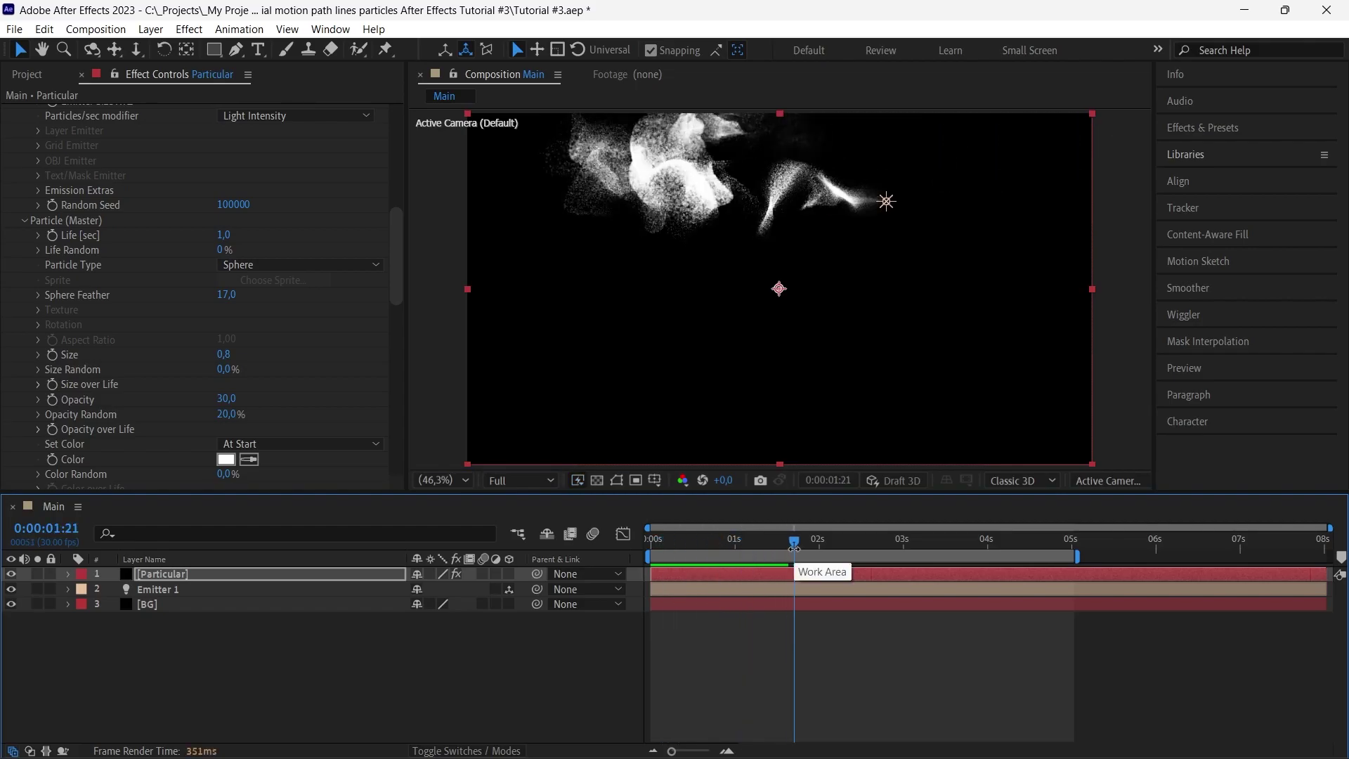
- Set the emitter's Particles/sec to 500000
drag(399, 267, 393, 172)
click(227, 232)
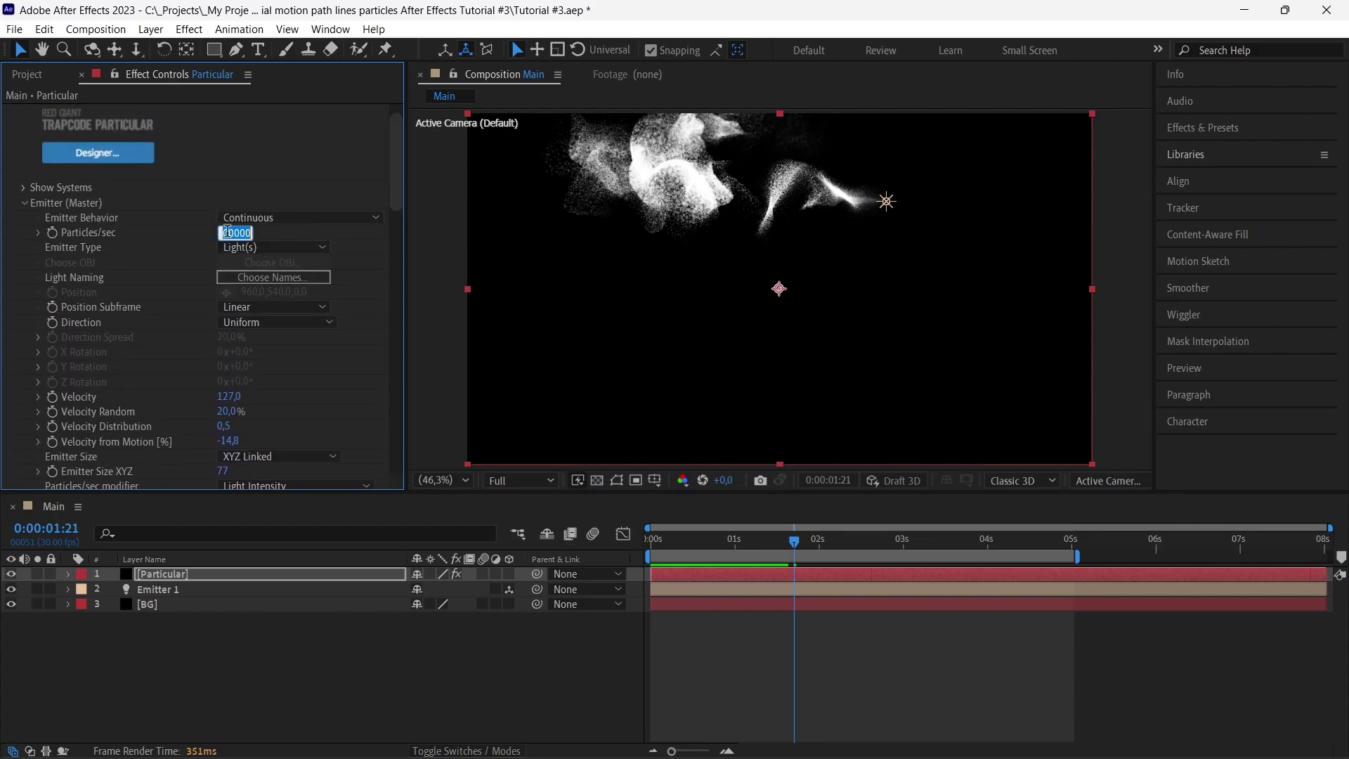
text(50)
text(0000)
key(Return)
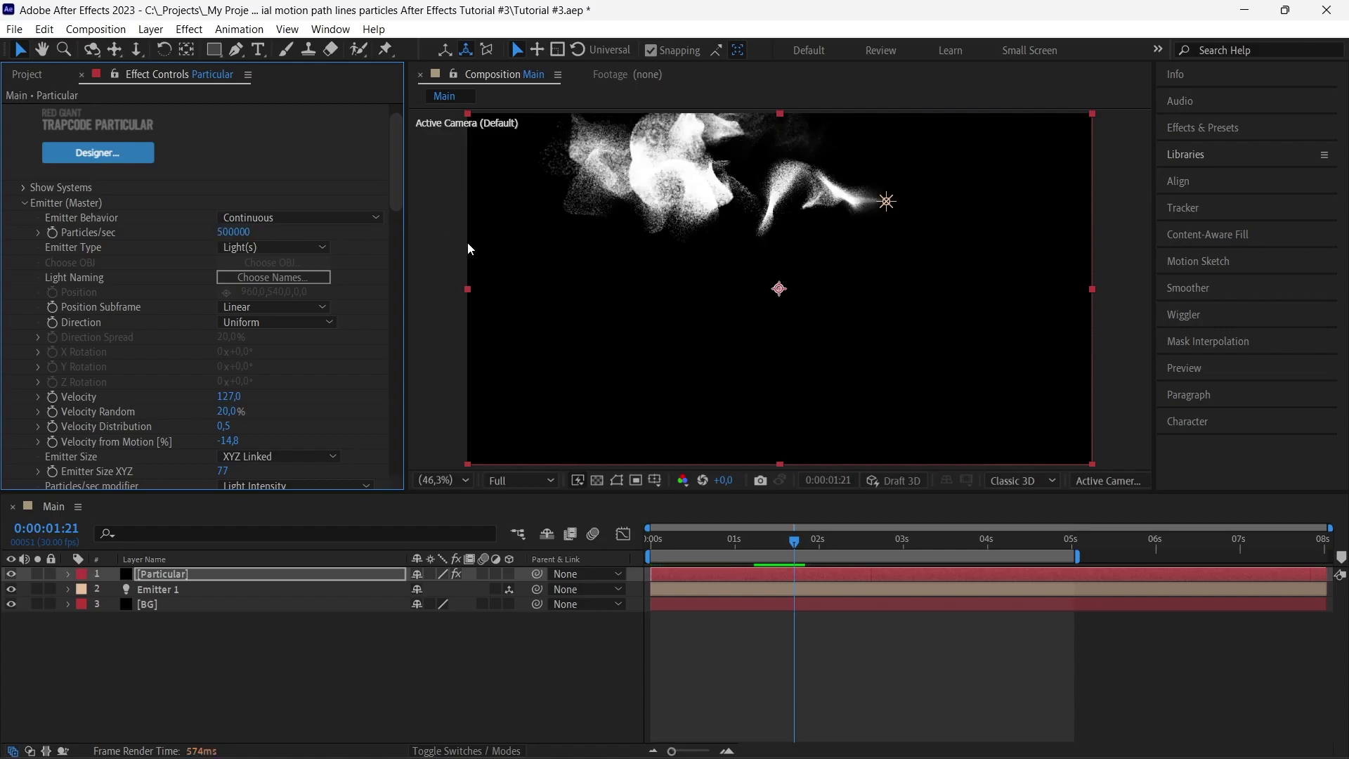
- Lower the particle Opacity to 17, trying 20 first
drag(395, 189, 400, 311)
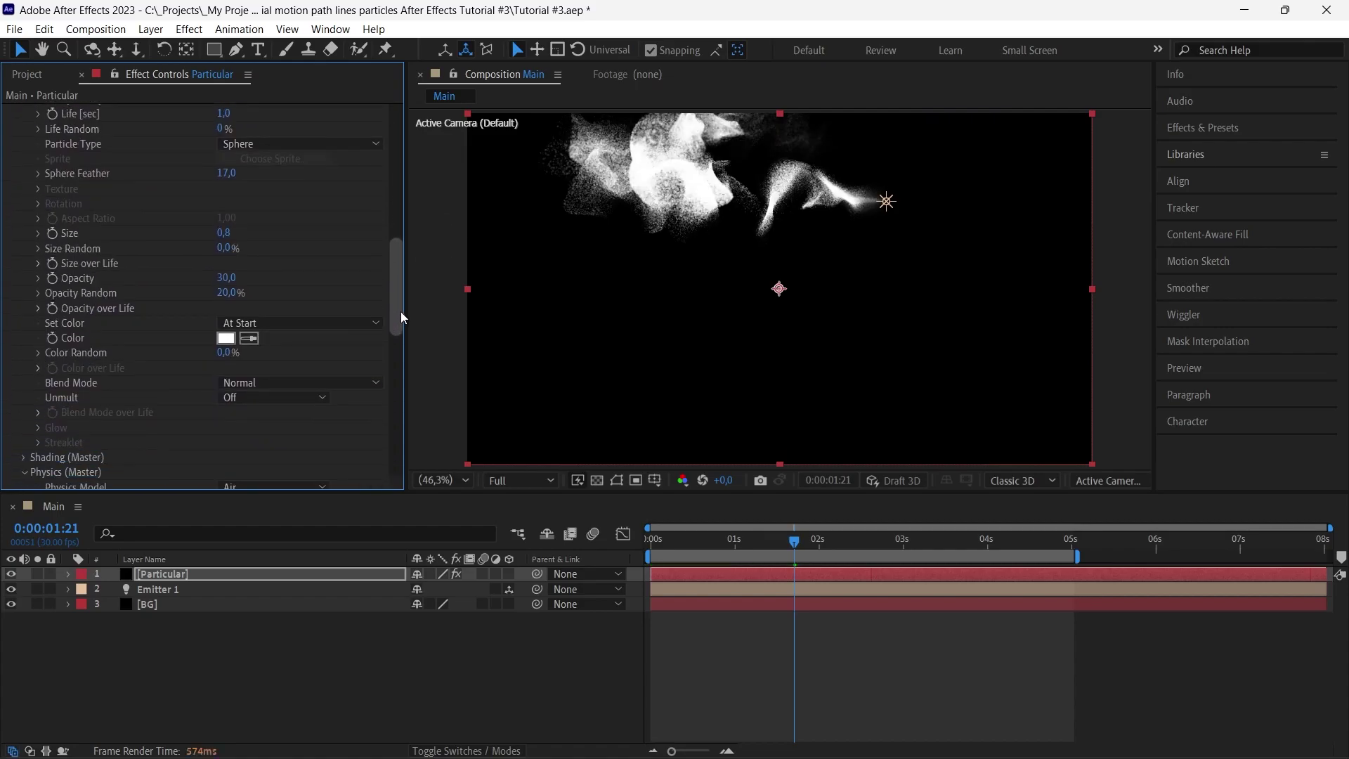
click(232, 278)
text(20)
key(Return)
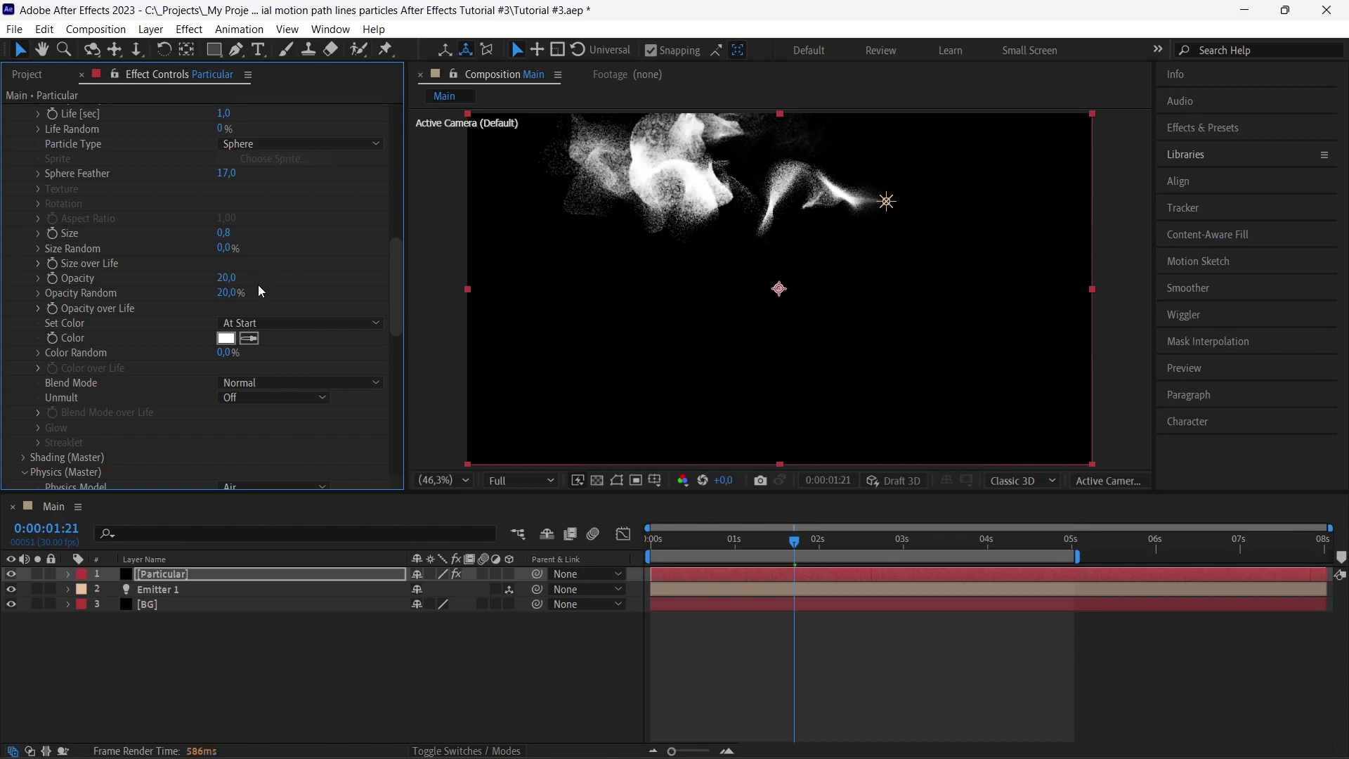
click(232, 277)
text(17)
key(Return)
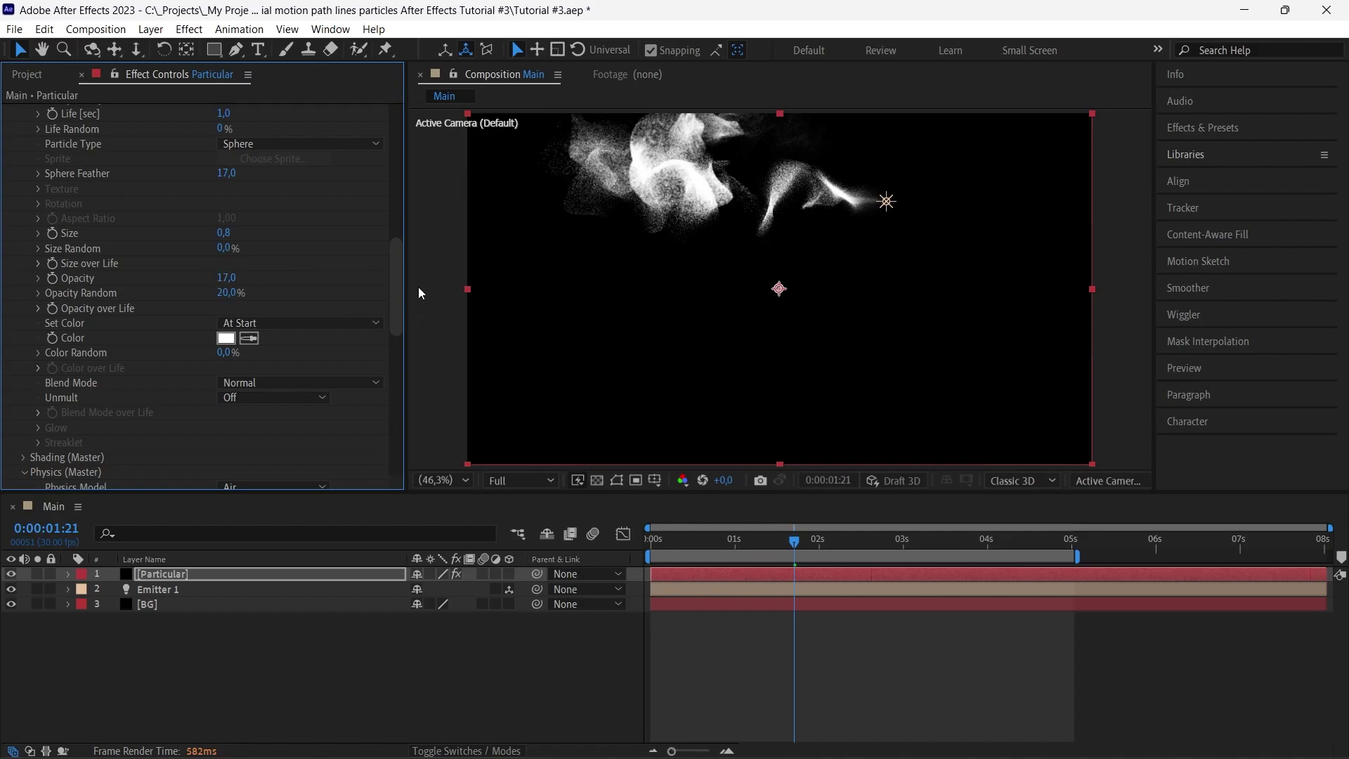
- Set Air Resistance to 2.05 and Spin Amplitude to 0.5 in the Air physics settings
scroll(398, 299, down, 10)
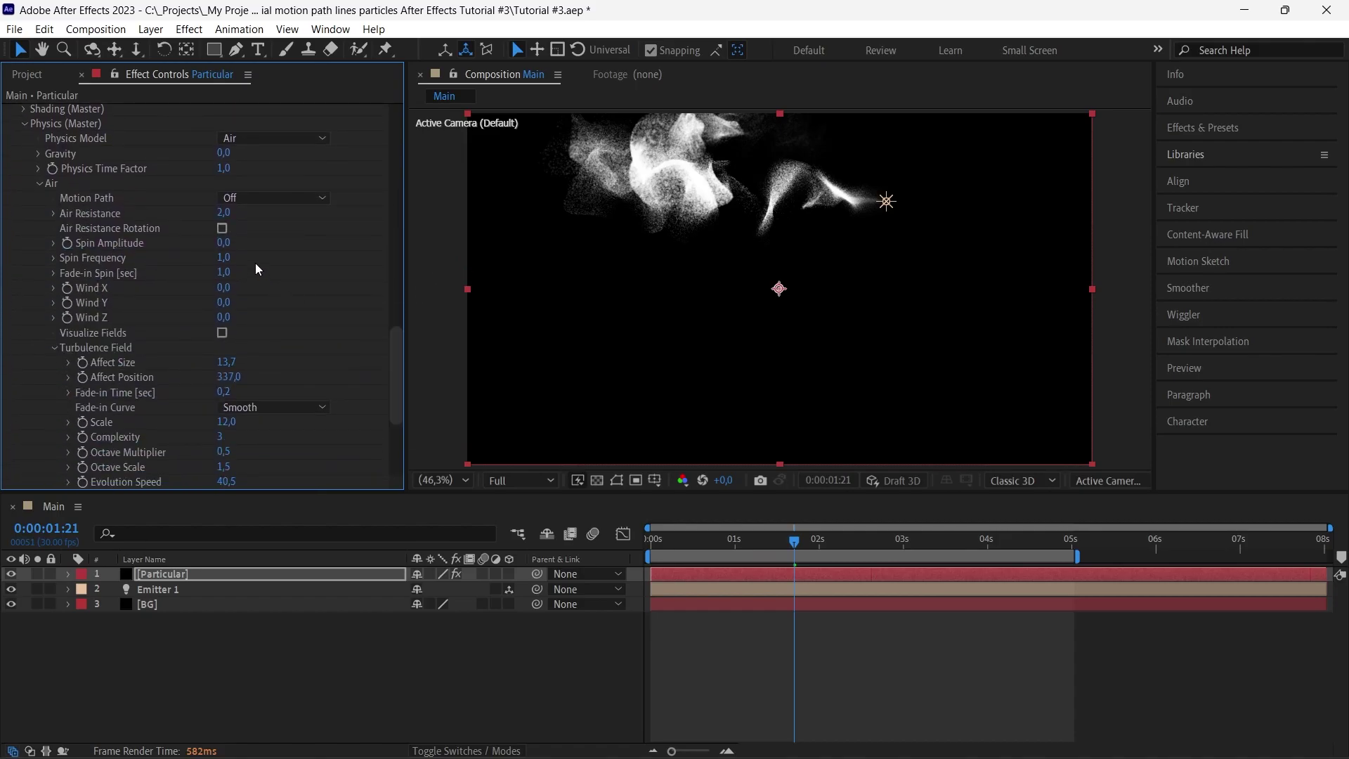
click(221, 214)
text(2.05)
key(Return)
click(222, 242)
text(0.5)
key(Return)
- Try a Turbulence Field Fade-in Time of 0.3 seconds, return it to 0.2 and check the trail up to about 2:07
drag(399, 339, 398, 382)
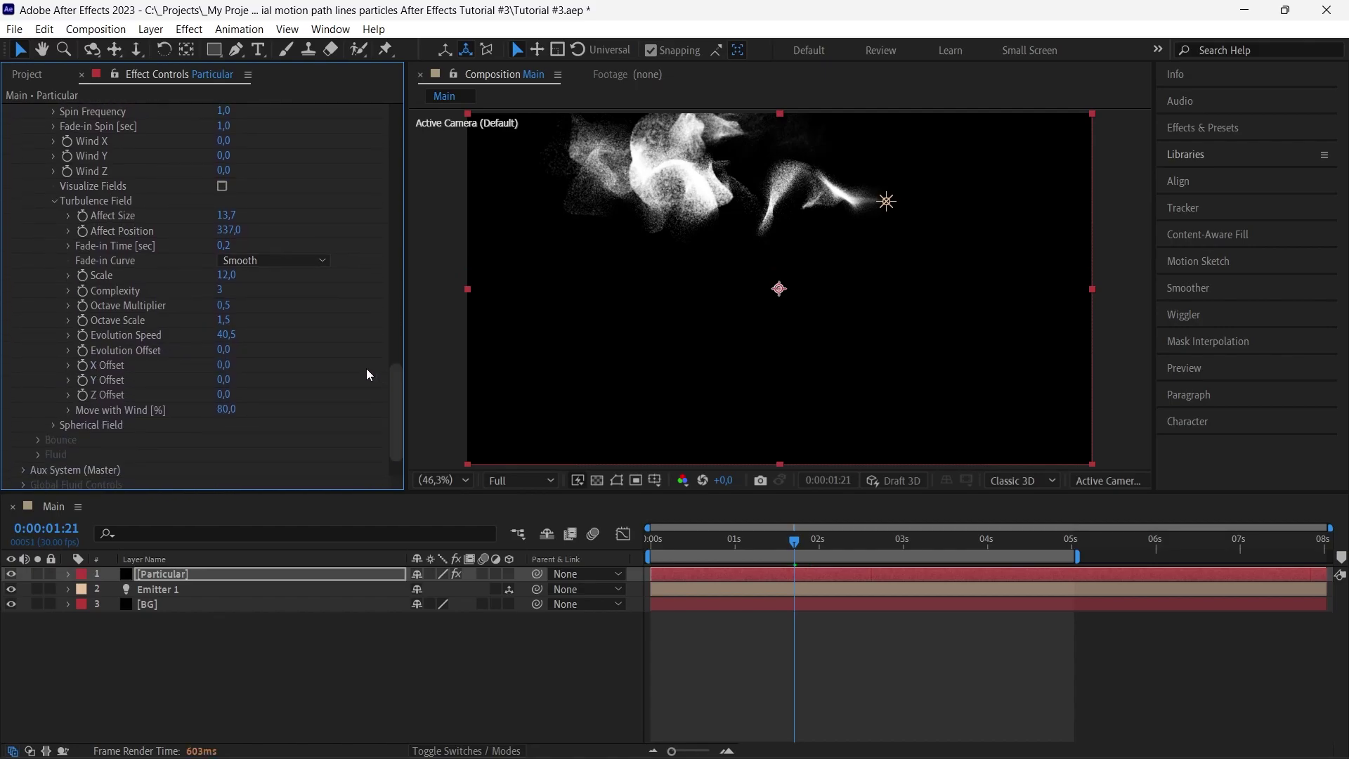
click(225, 246)
text(0.3)
key(Return)
click(225, 246)
text(0.2)
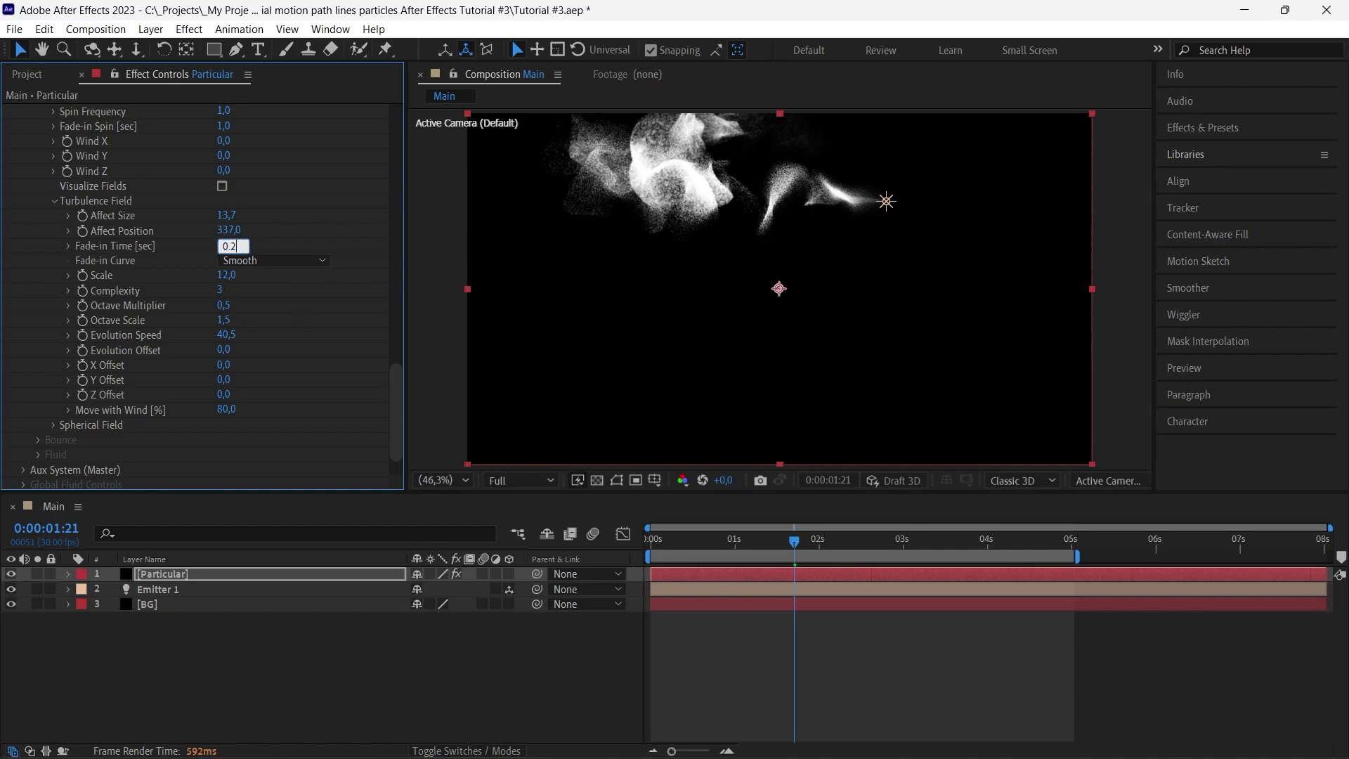
key(Return)
drag(653, 539, 841, 563)
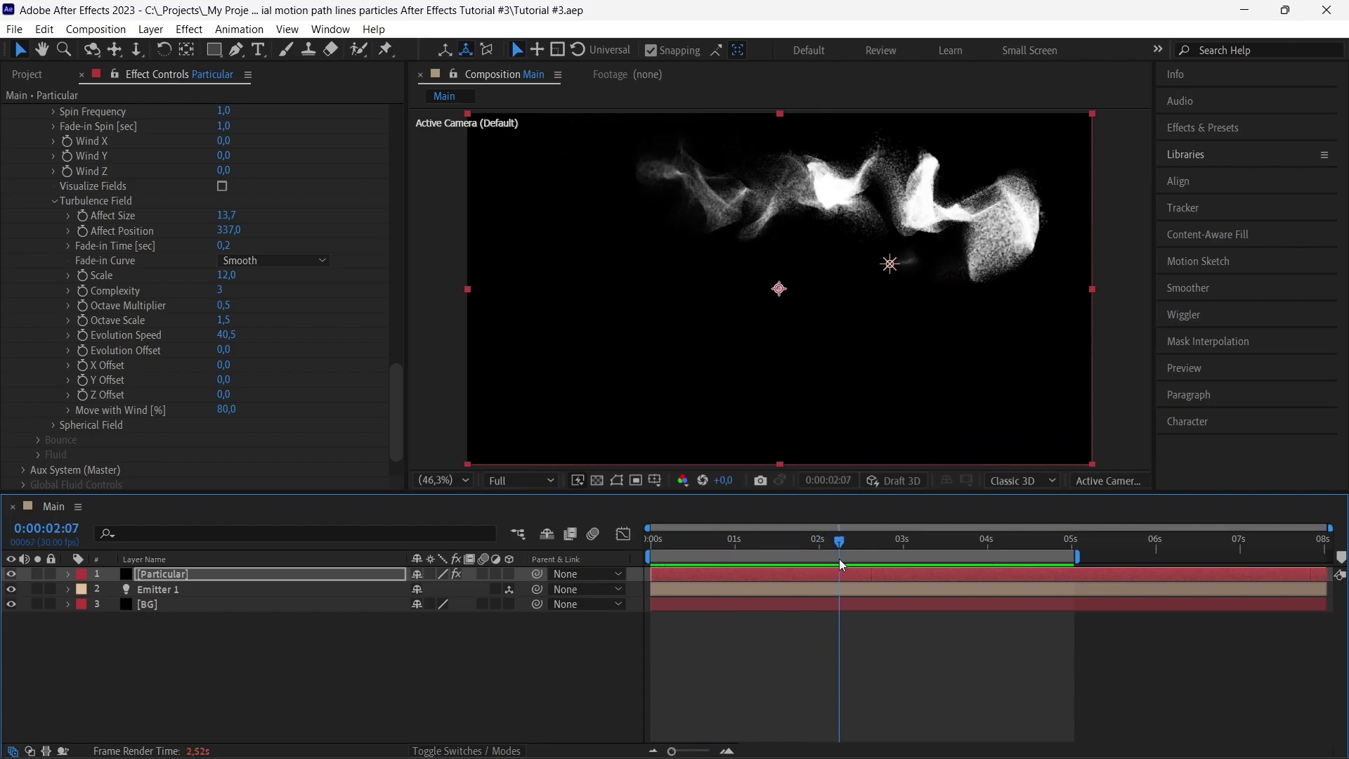
- Try a particle Life of 1.35 seconds, check it at about 2:08 and set Life back to 1 second
drag(398, 415, 418, 265)
click(225, 199)
text(1)
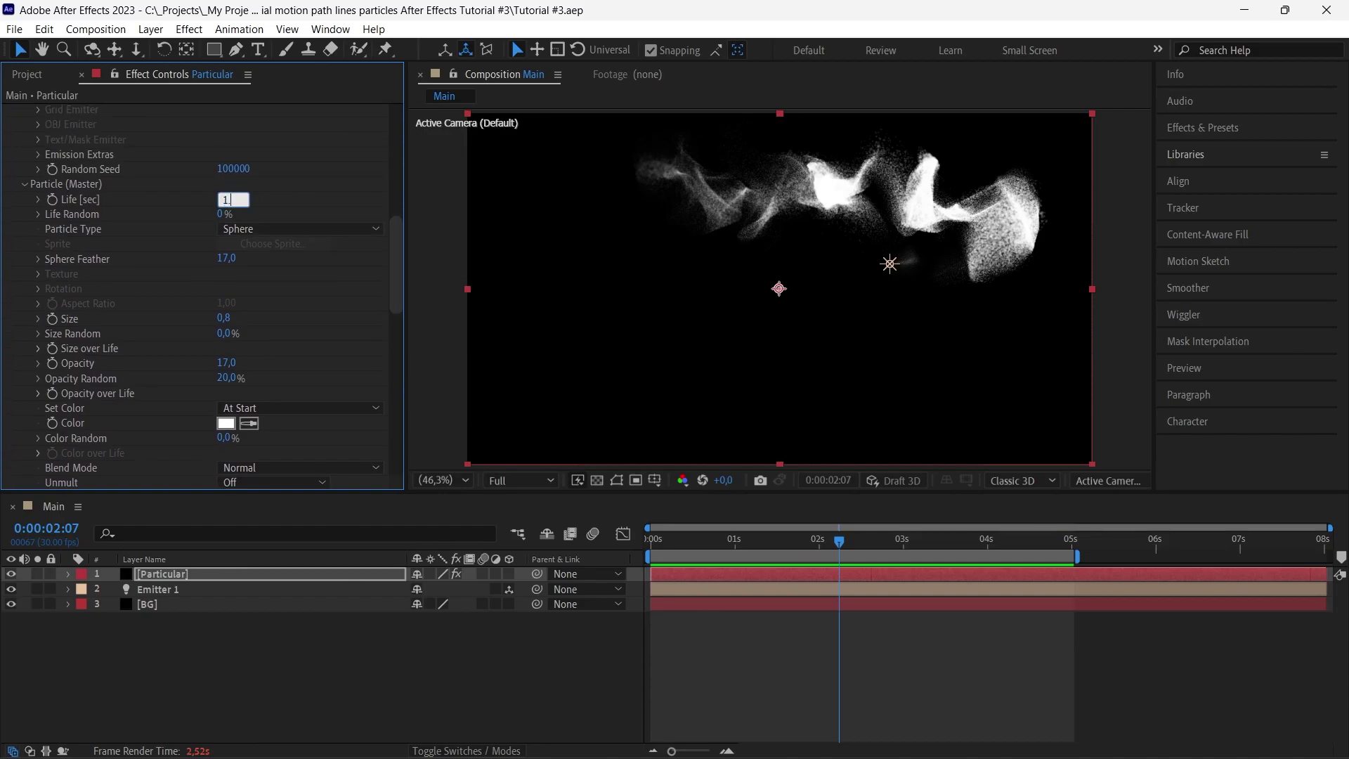
text(.35)
key(Return)
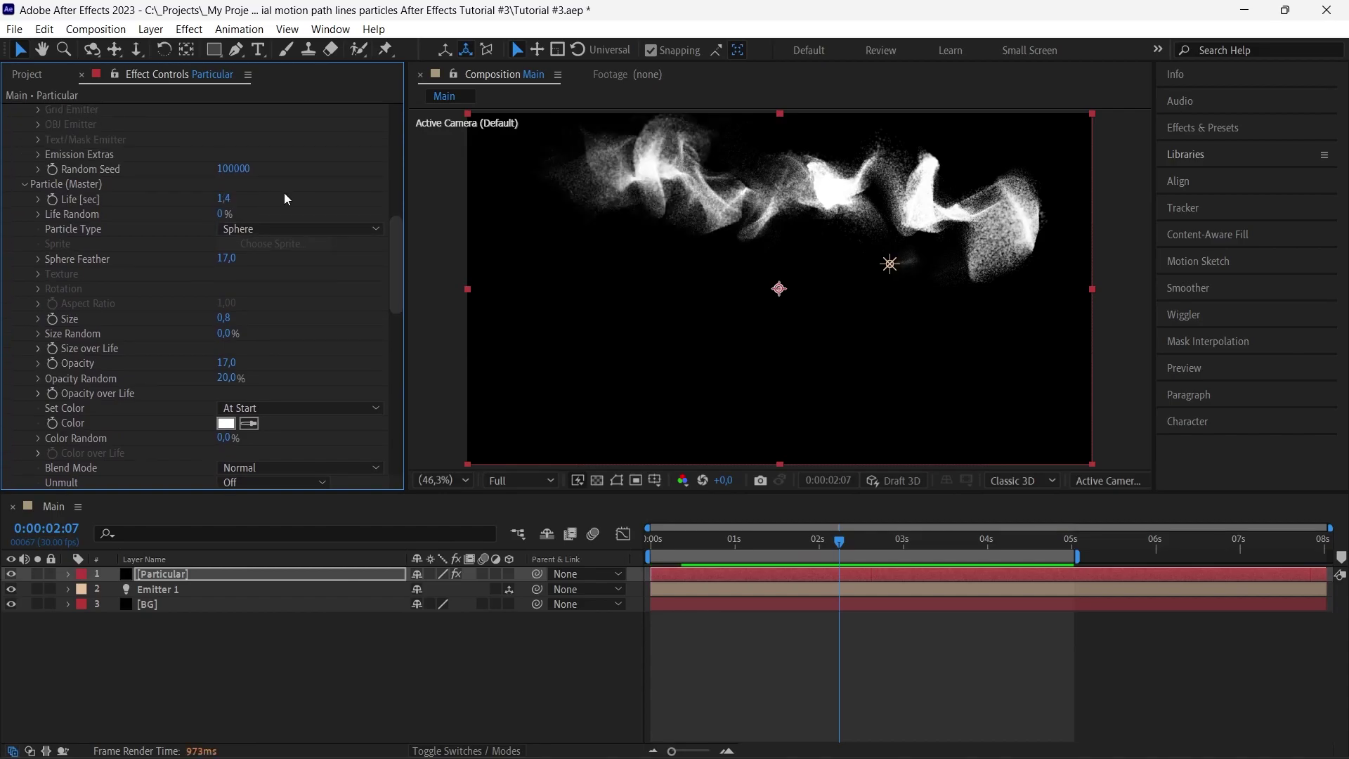
mouse_move(840, 541)
mouse_down()
mouse_move(829, 542)
mouse_move(842, 546)
mouse_up()
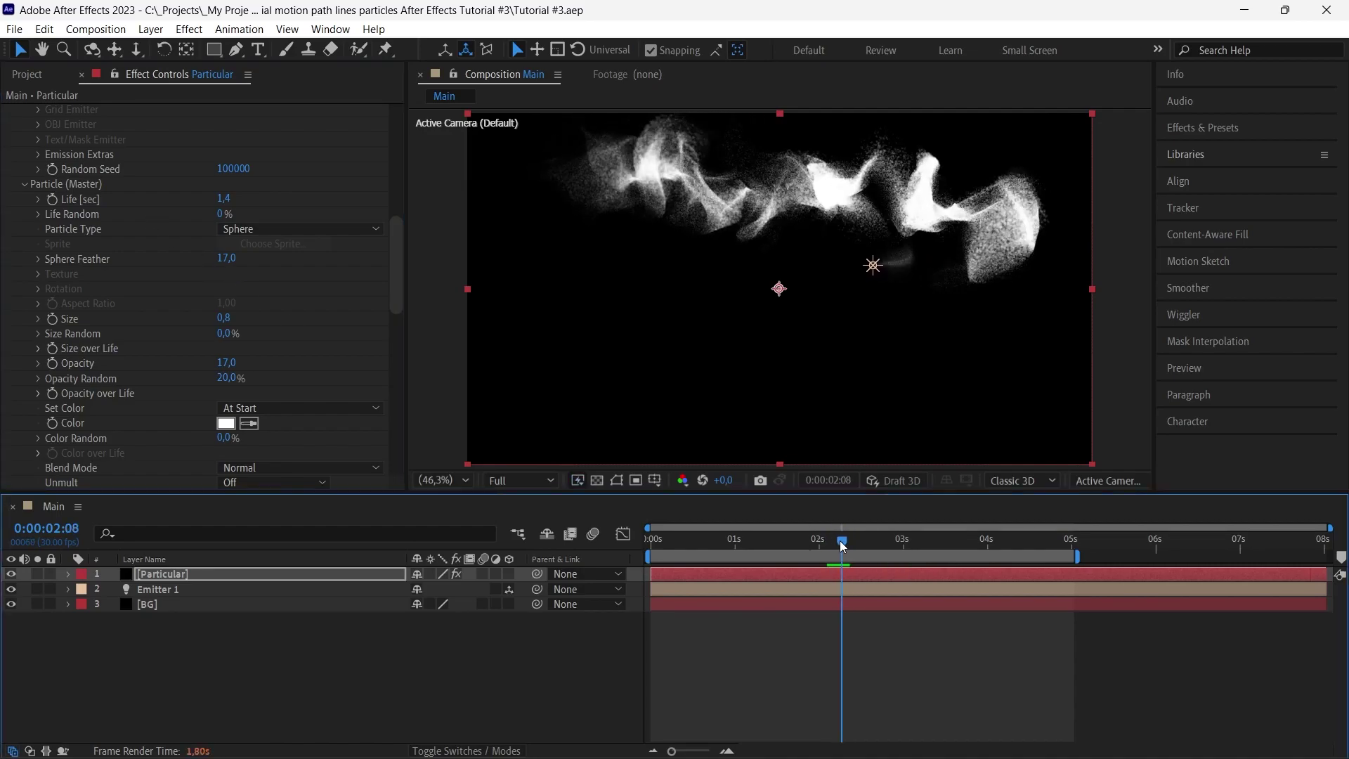
click(224, 199)
text(1)
key(Return)
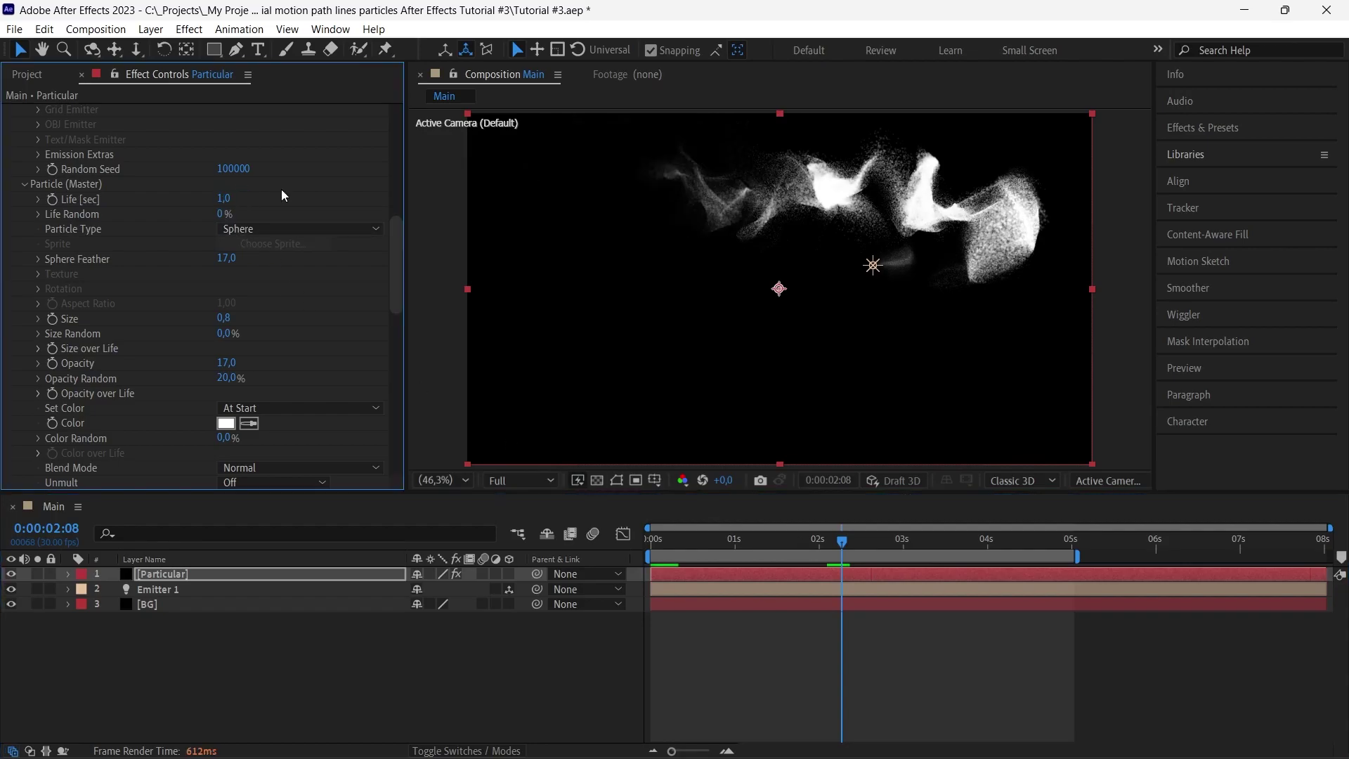
- Raise the particle Sphere Feather to 24.1 and set the Turbulence Field's Affect Position to 248
scroll(398, 273, down, 2)
drag(224, 231, 291, 235)
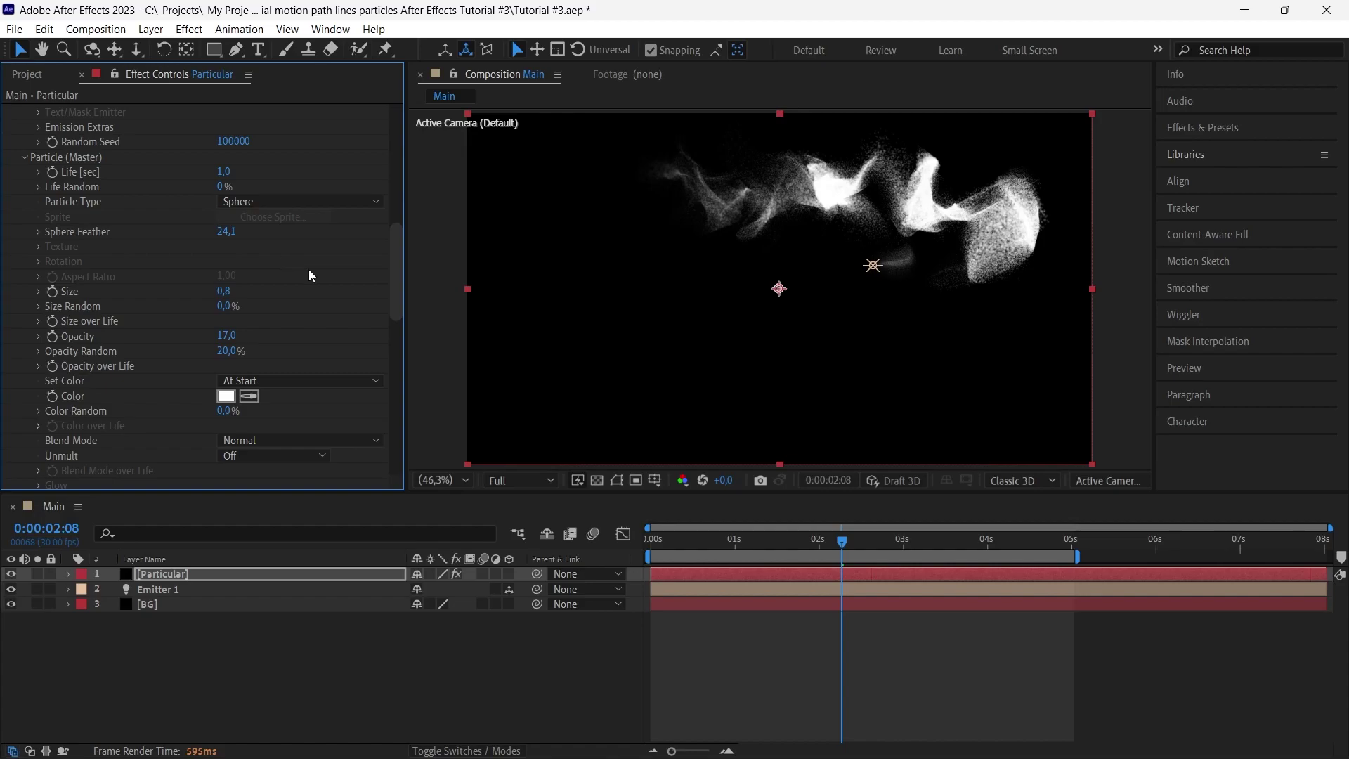
drag(394, 287, 398, 411)
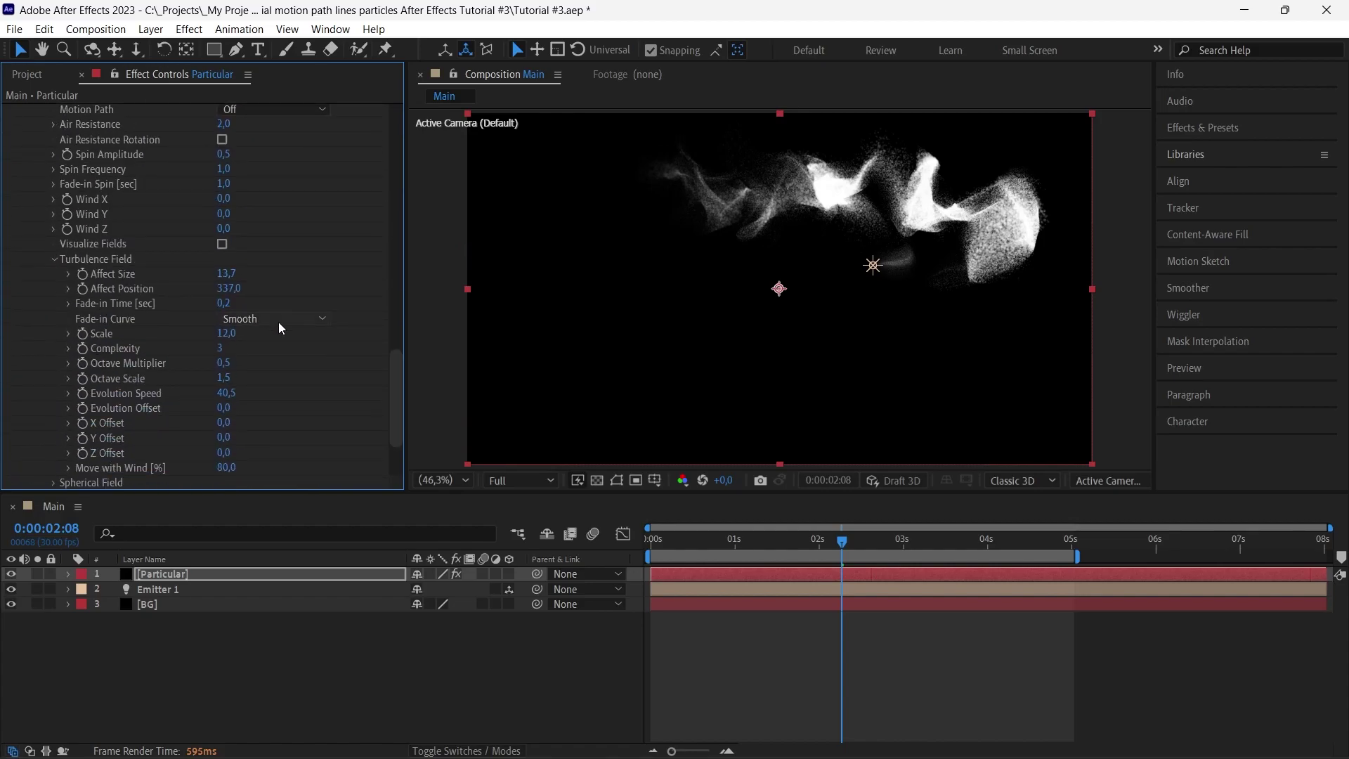
drag(226, 298, 154, 299)
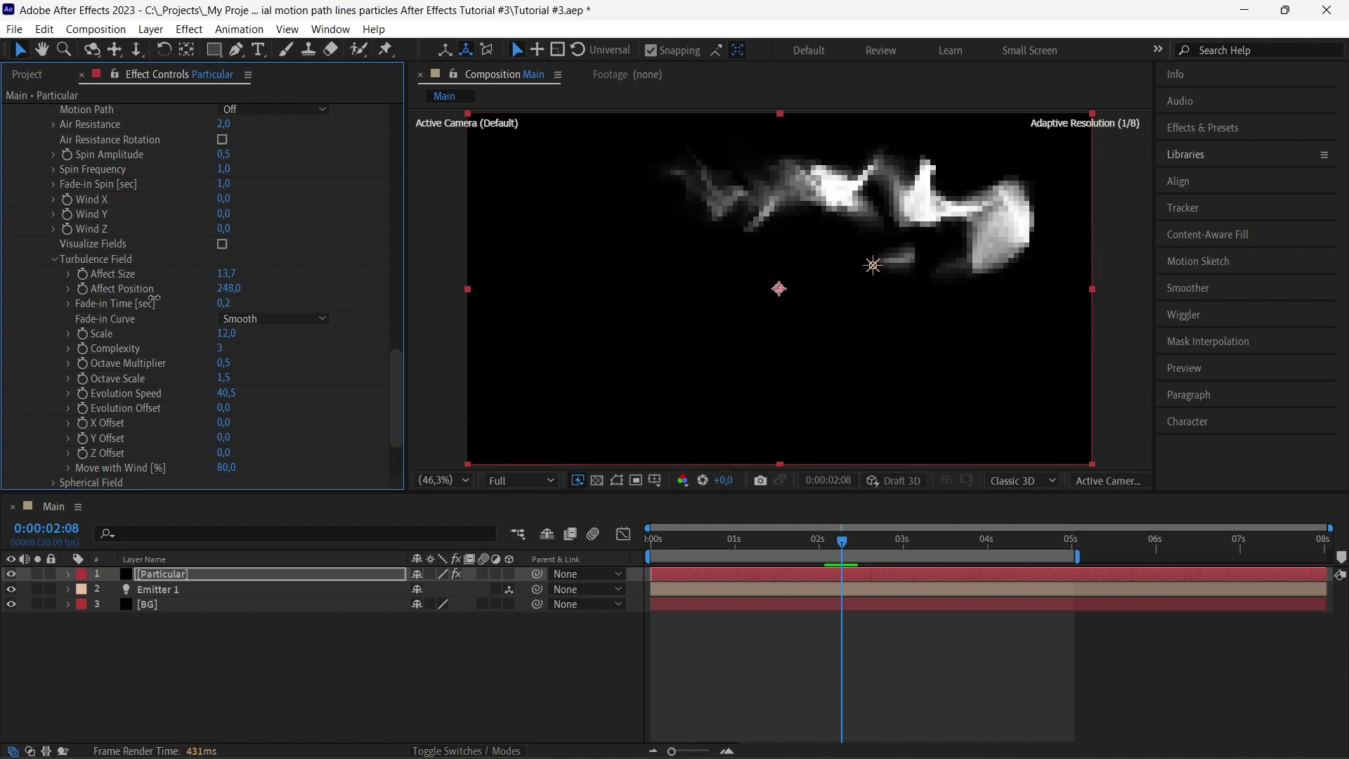
drag(242, 275, 256, 275)
key(ctrl+z)
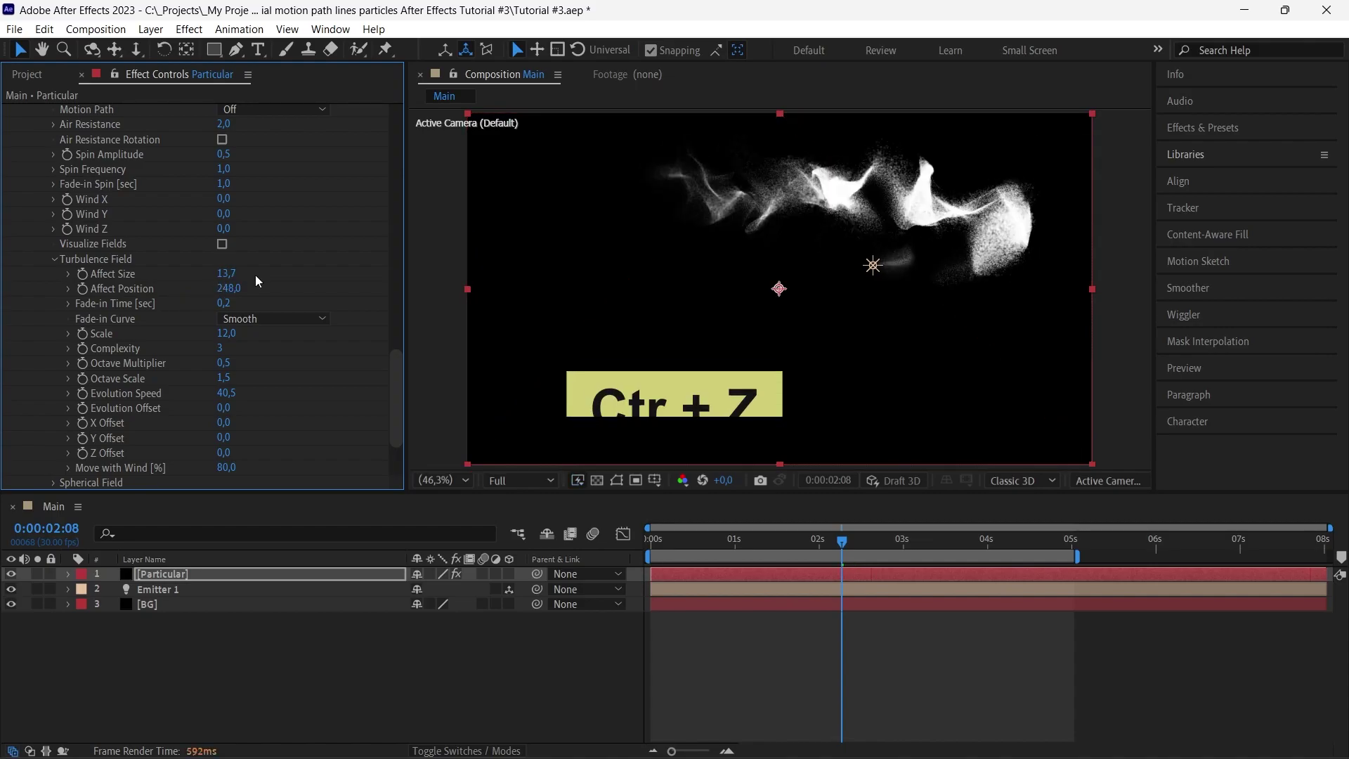
- Purge the entire disk cache and confirm the purge
click(44, 29)
mouse_move(130, 411)
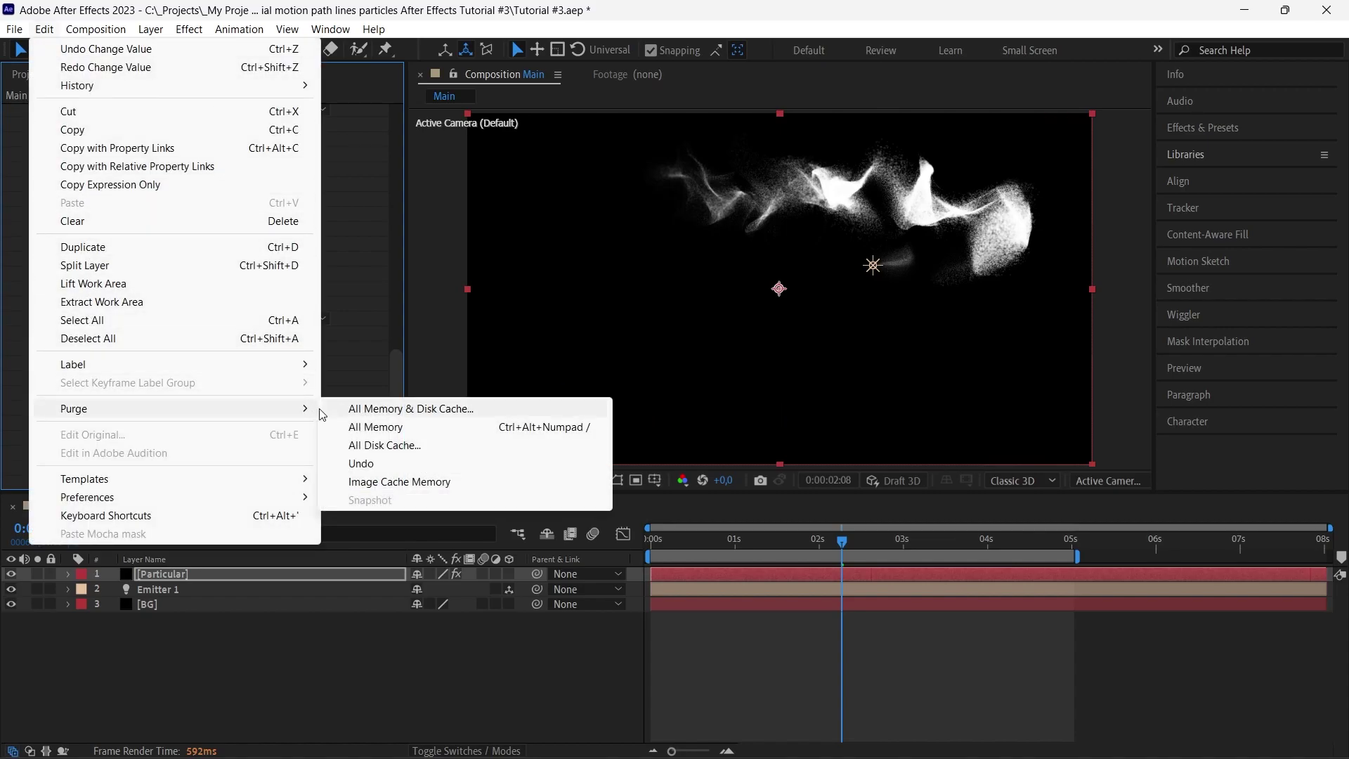
click(384, 445)
click(699, 398)
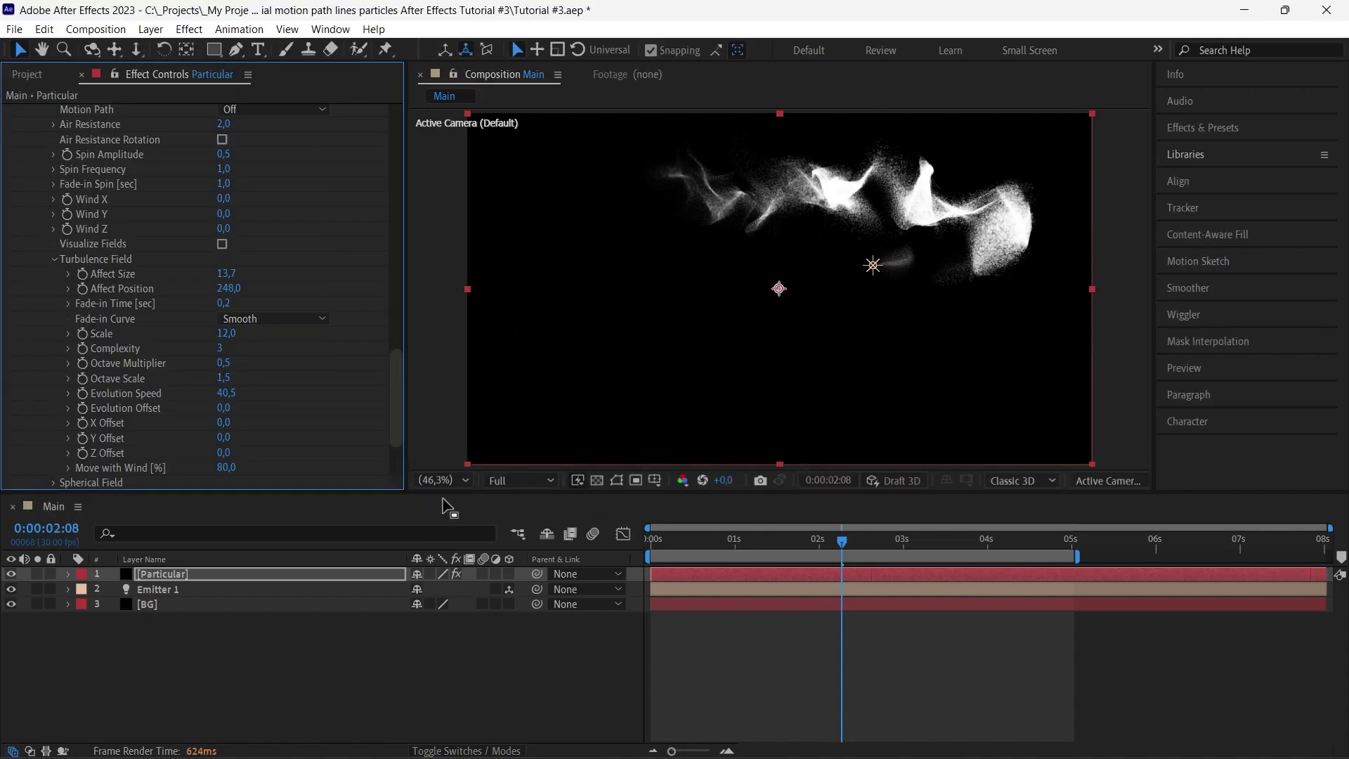
- Try a Turbulence Field Scale of 0, undo it and set Complexity to 4
drag(230, 334, 215, 336)
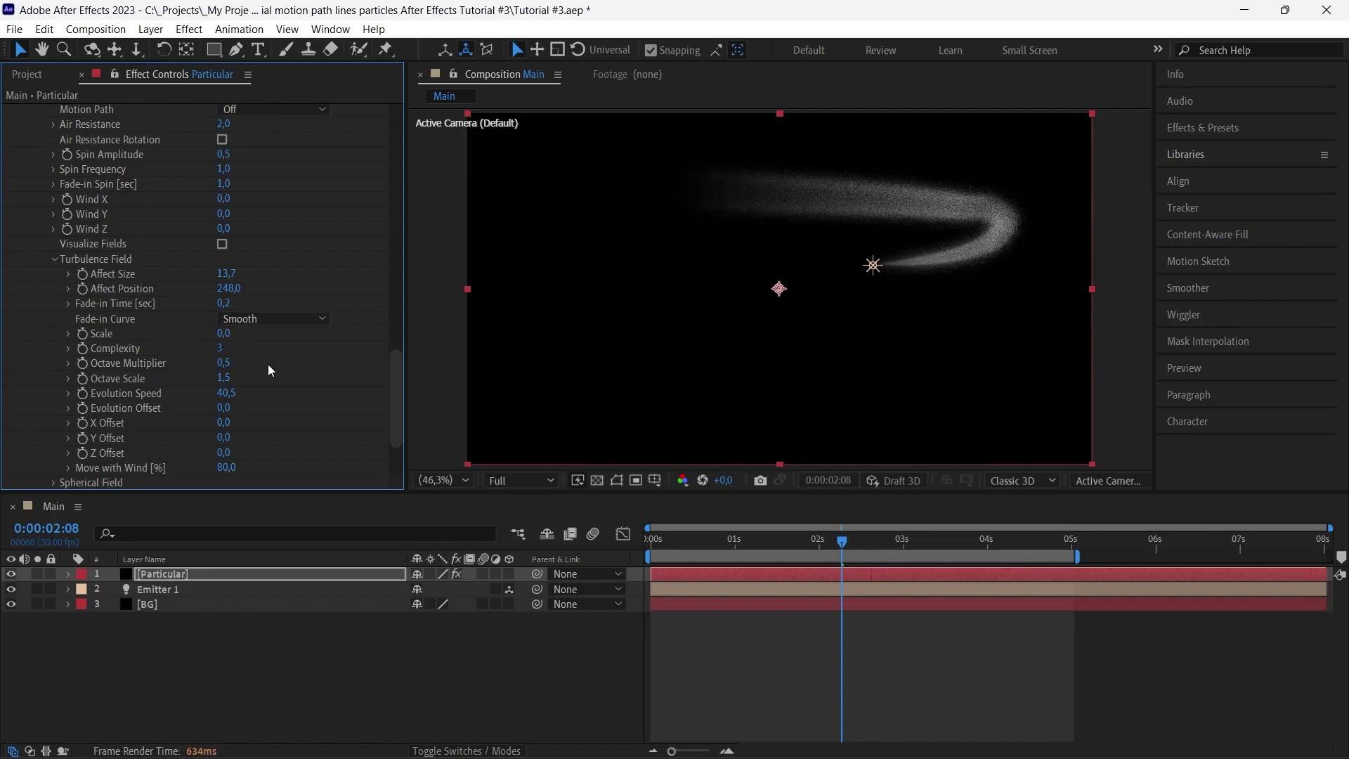
key(ctrl+z)
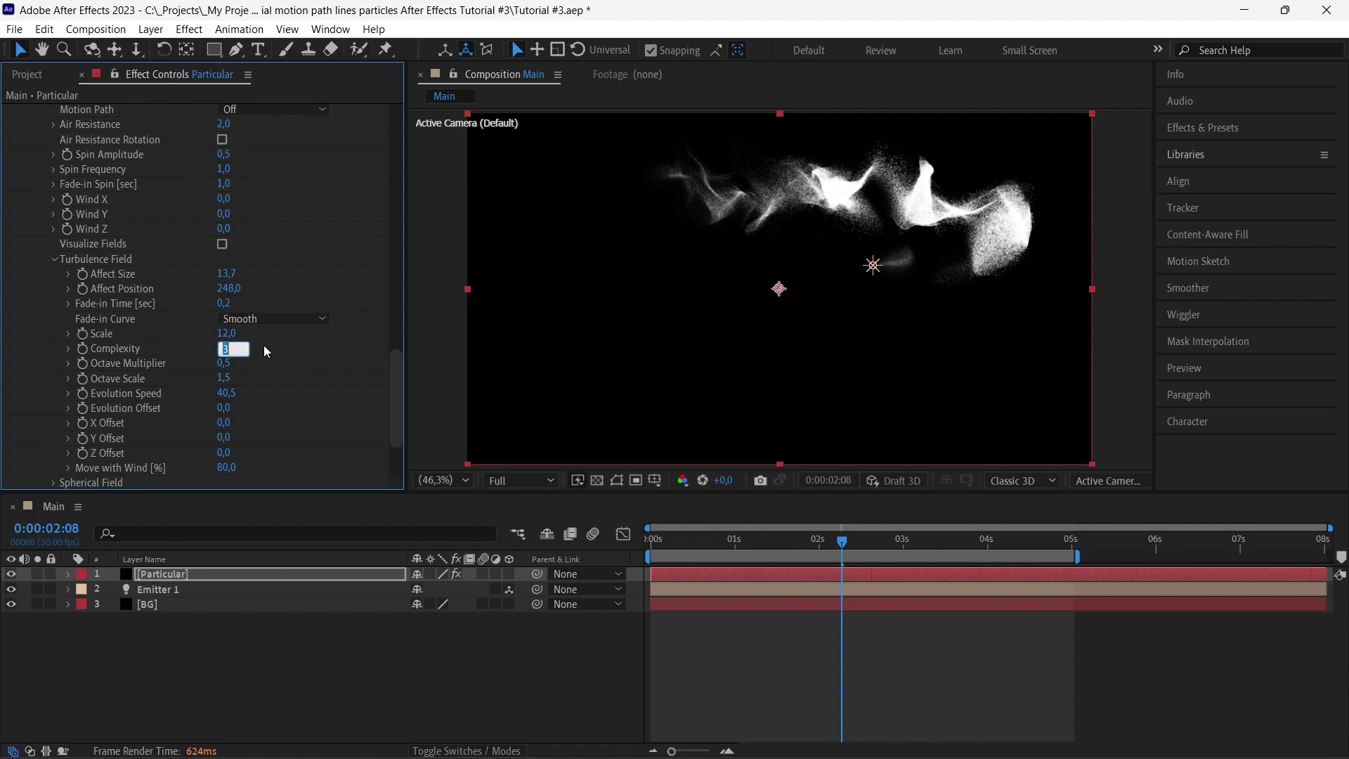
text(4)
key(Return)
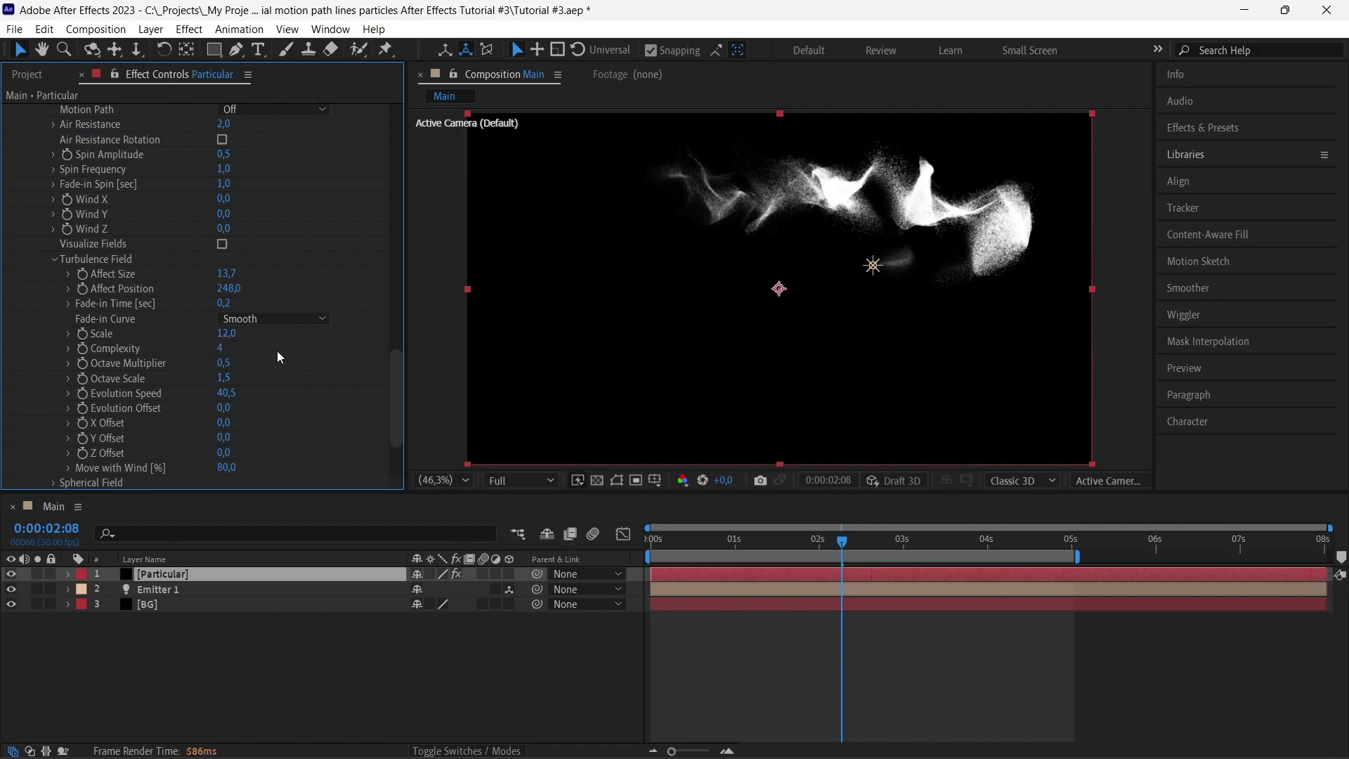
- Try Turbulence Field Fade-in Times of 1 second and 0.4 seconds
click(224, 303)
text(1)
key(Return)
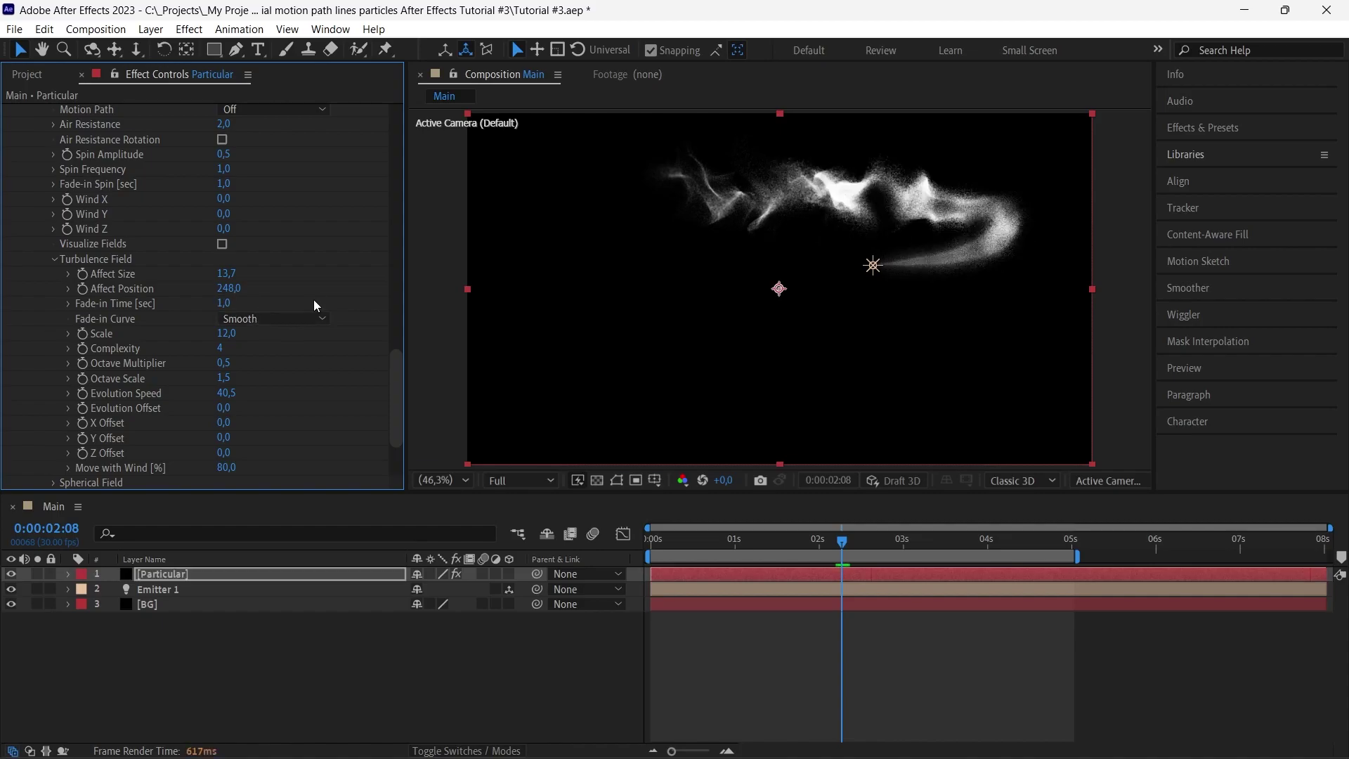
click(224, 304)
text(0.4)
key(Return)
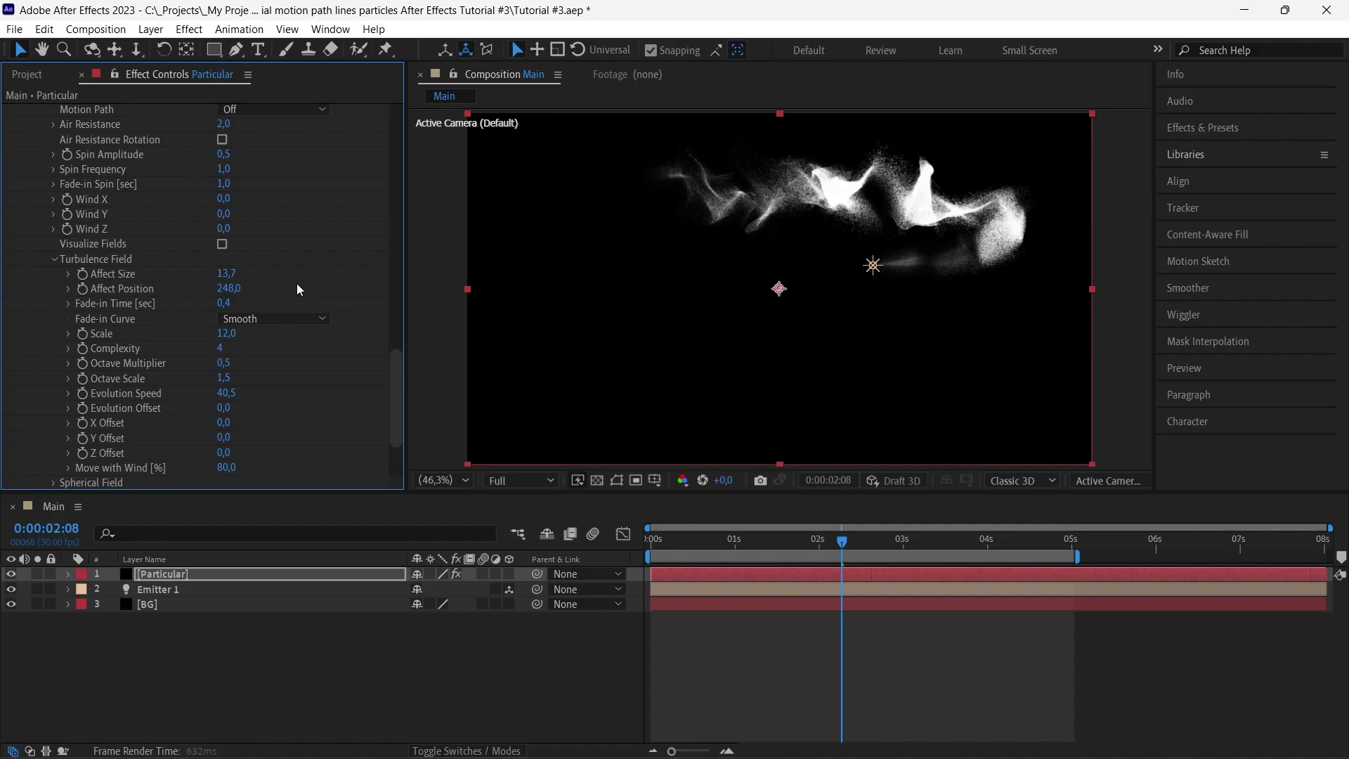
- Set the Fade-in Time to 0.5 seconds, trying 0.45 first, and check the trail up to about 2:07
text(0)
text(.45)
key(Return)
click(221, 305)
text(0.5)
key(Return)
drag(673, 541, 840, 550)
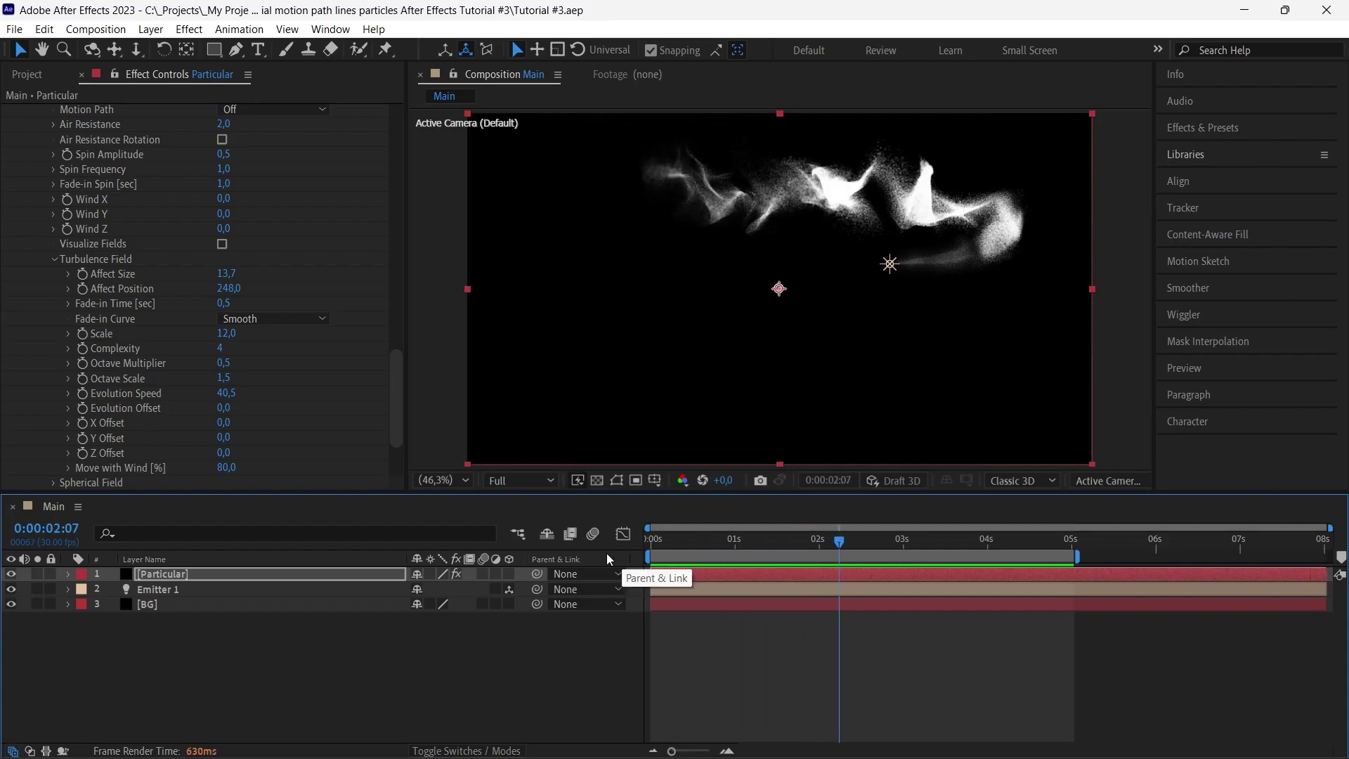
- Set the Turbulence Field's Octave Scale to 1.7, trying 2 first
scroll(203, 365, down, 1)
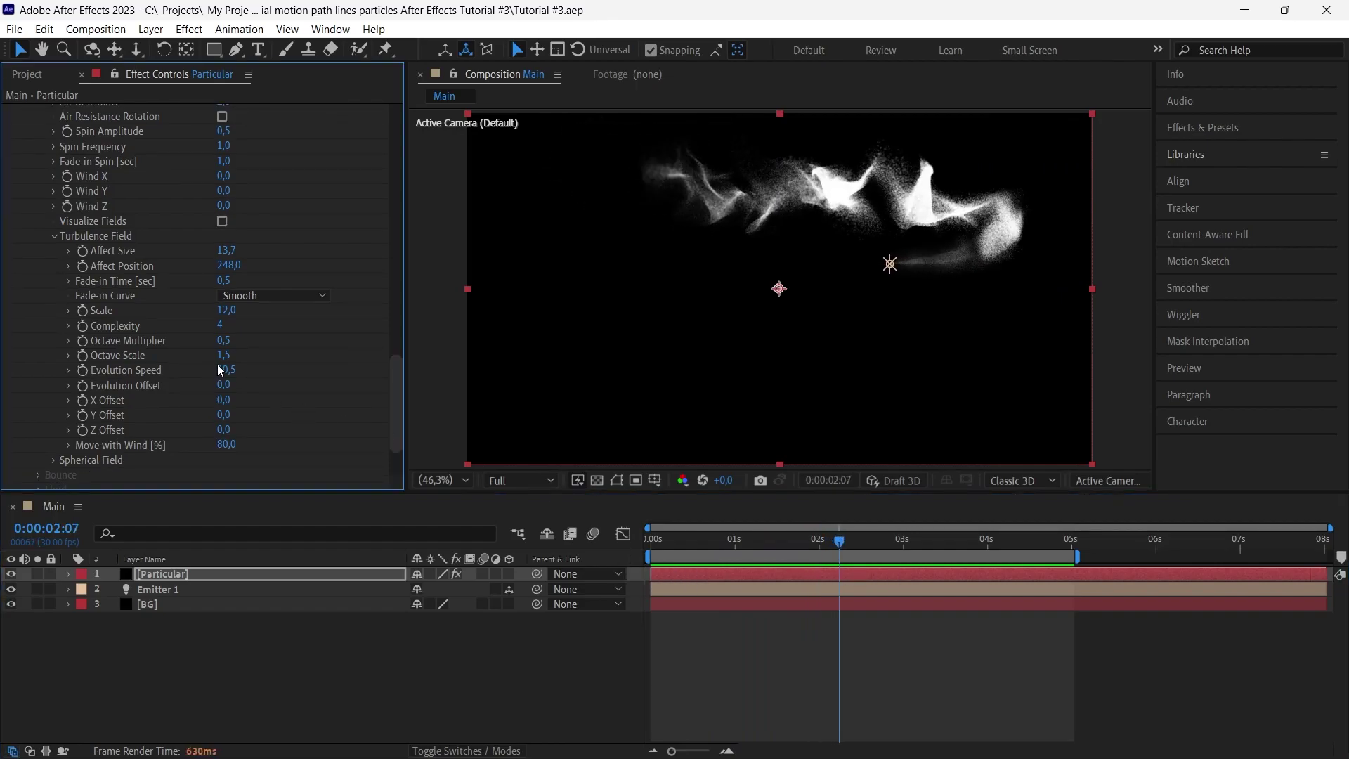
click(224, 355)
text(3)
key(Return)
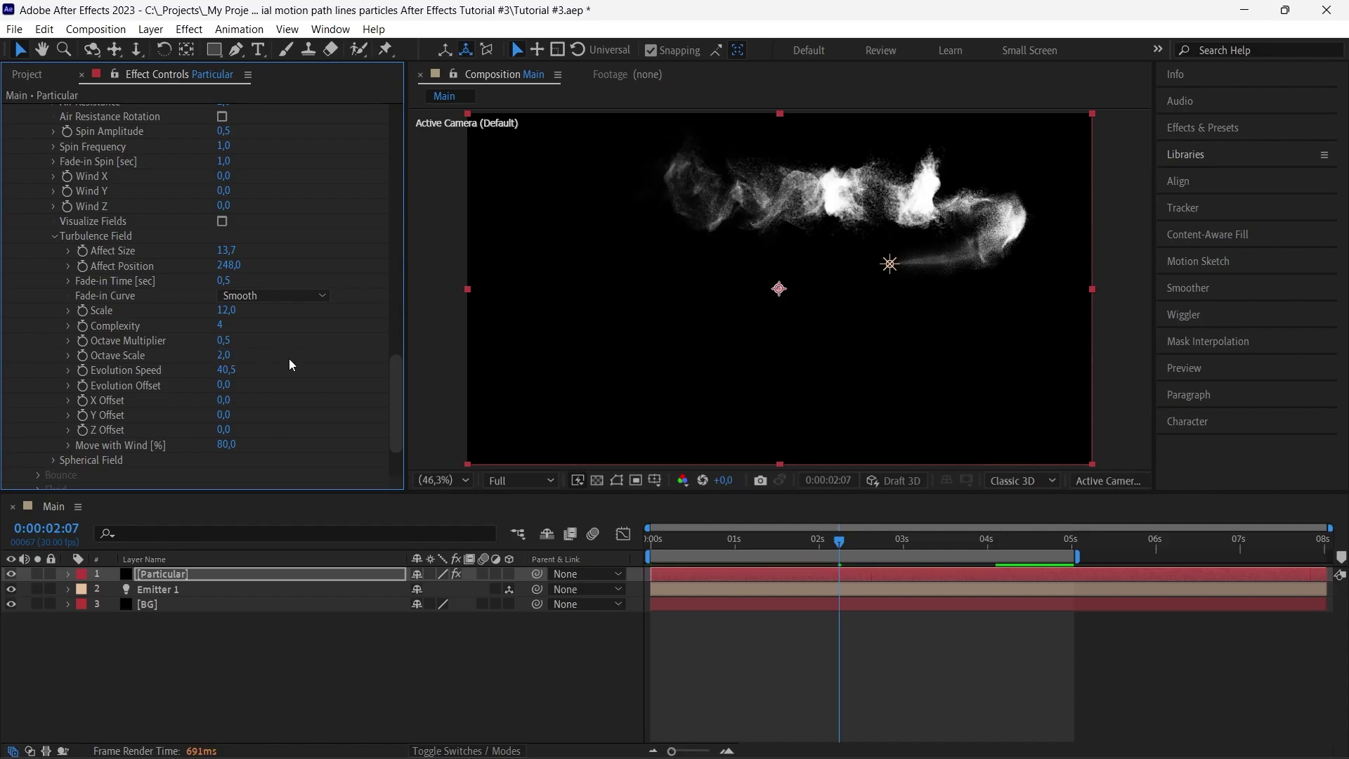
click(221, 357)
text(1.7)
key(Return)
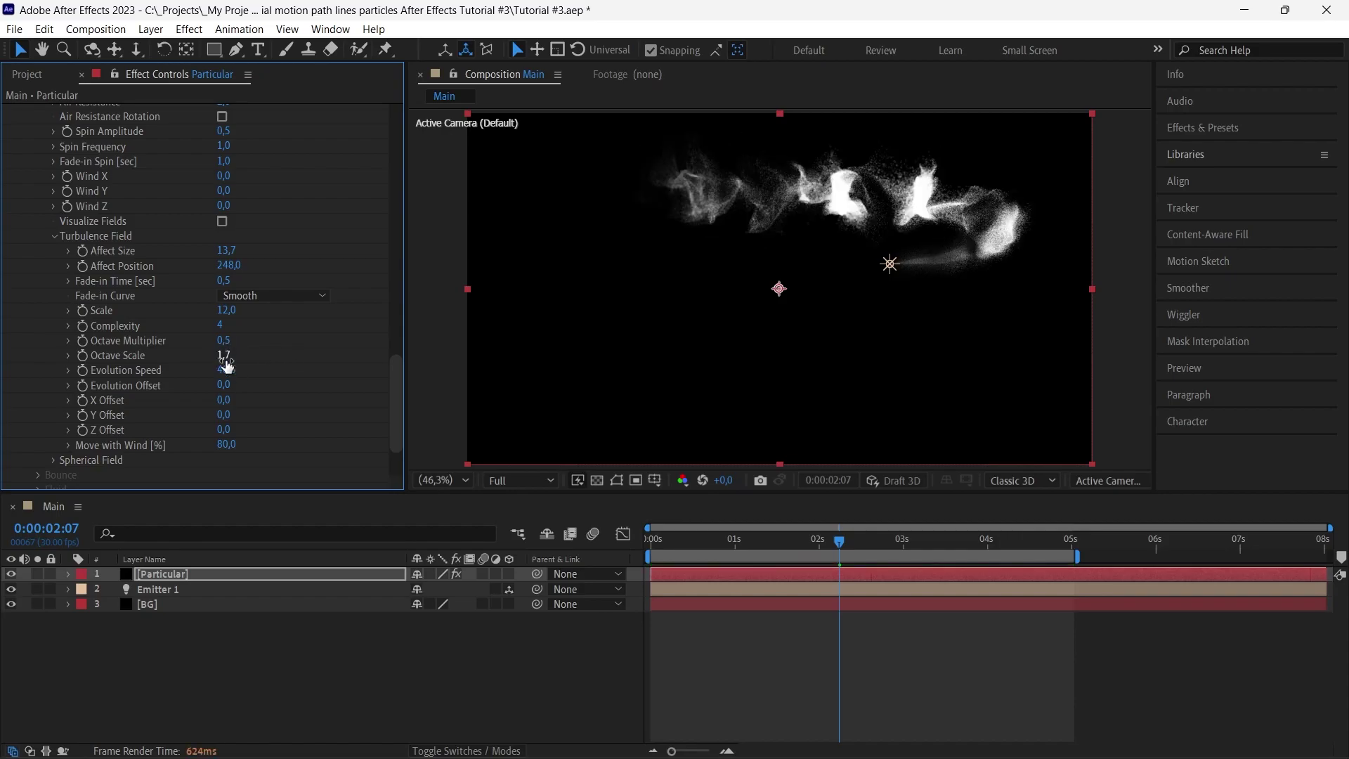
- Set the turbulence Evolution Speed to 43.7, Evolution Offset to 8 and Z Offset to 10
mouse_move(222, 380)
mouse_down()
mouse_move(255, 373)
mouse_move(222, 388)
mouse_up()
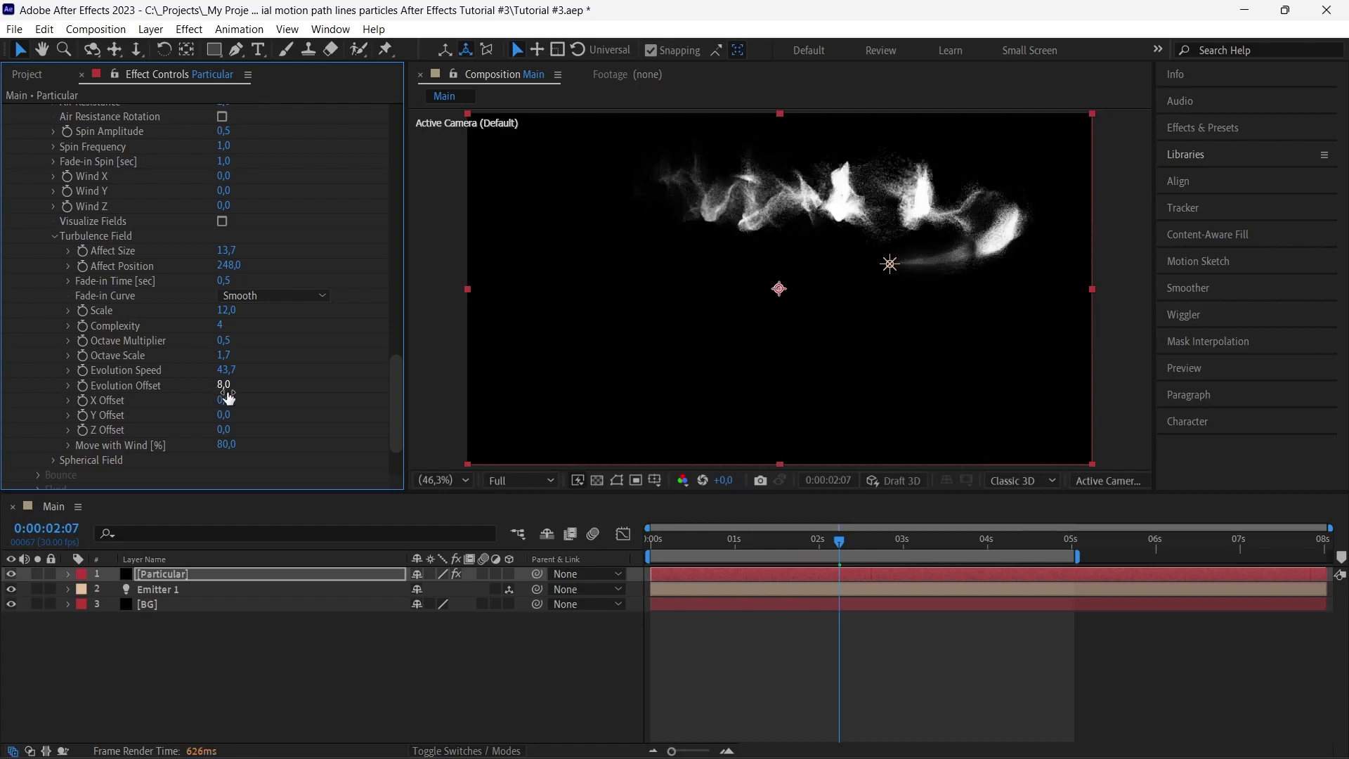
drag(224, 401, 234, 434)
key(ctrl+z)
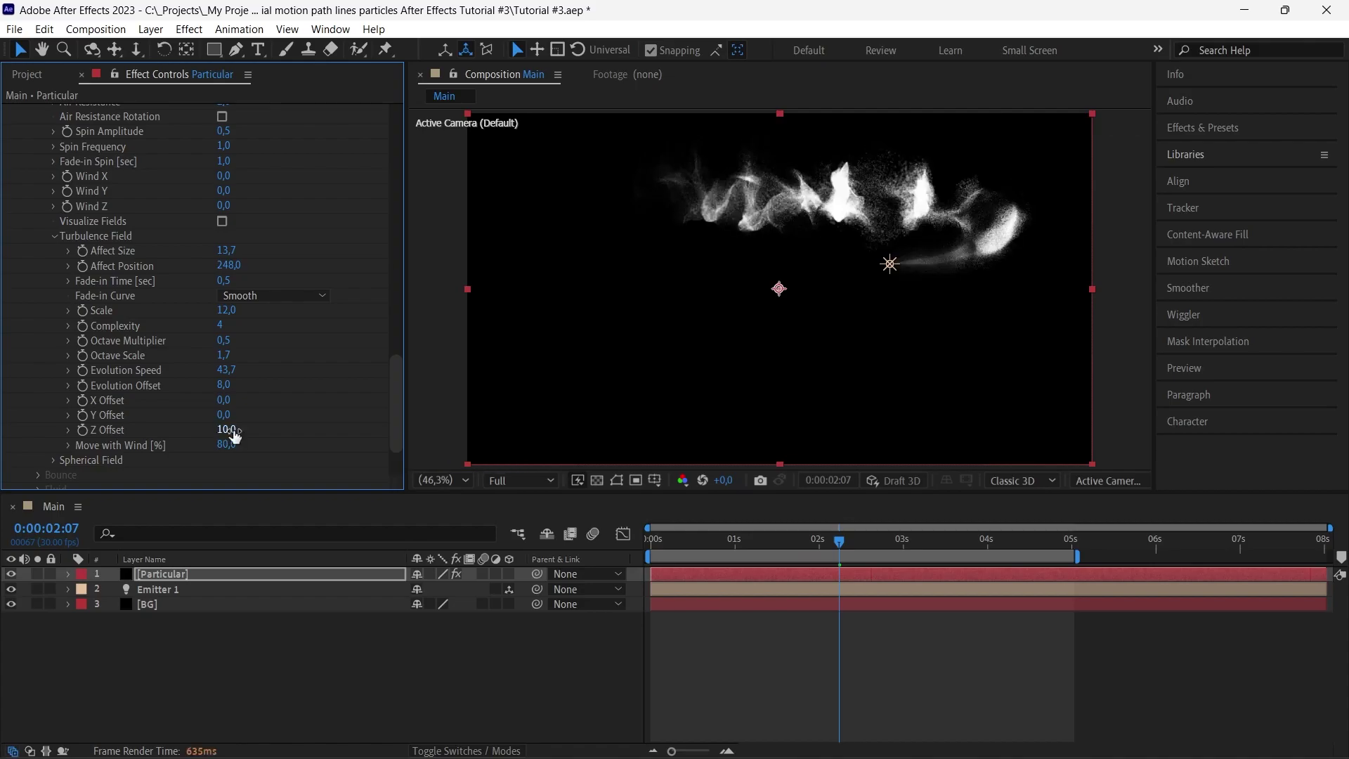
- Check the trail up to about 2:19, enlarge the composition viewer and return to about 2:10
drag(794, 544, 718, 548)
drag(780, 555, 873, 564)
drag(397, 407, 369, 104)
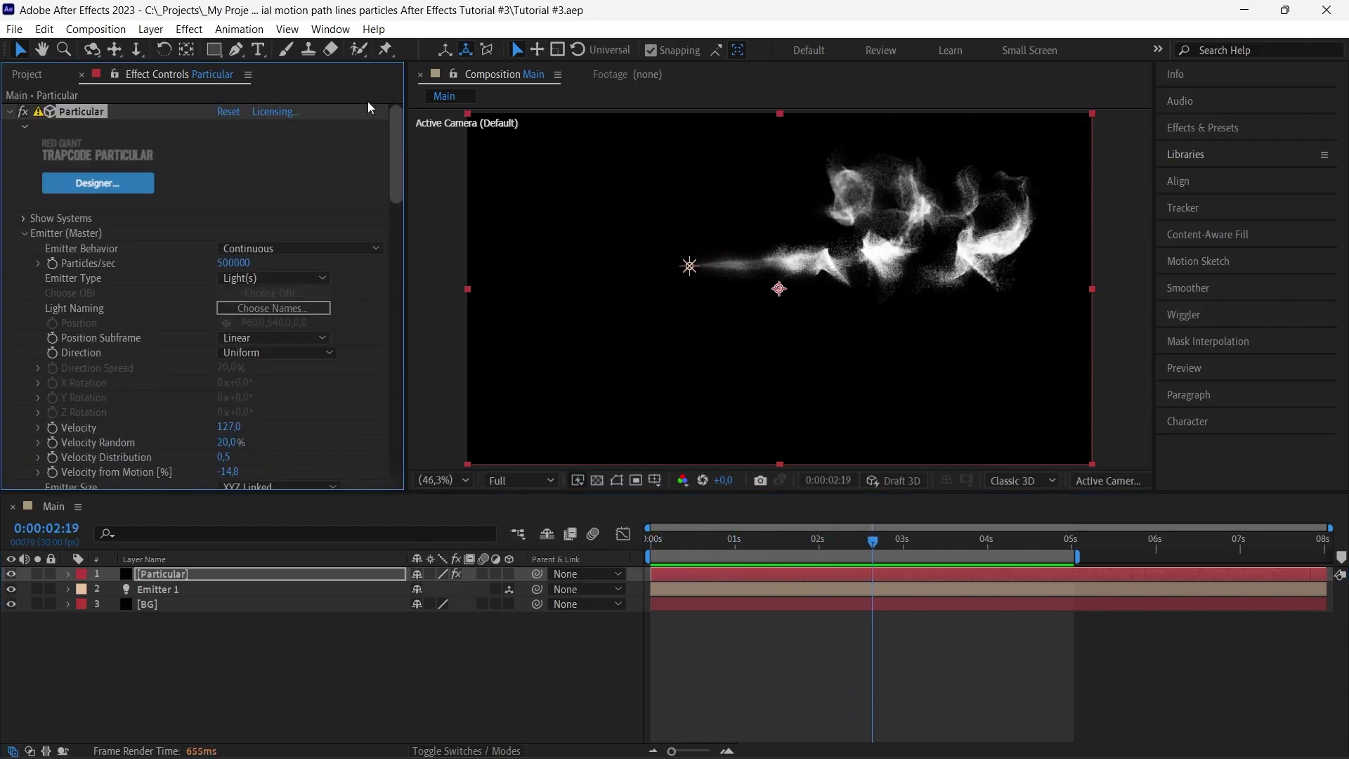
drag(498, 495, 494, 562)
drag(874, 612, 848, 615)
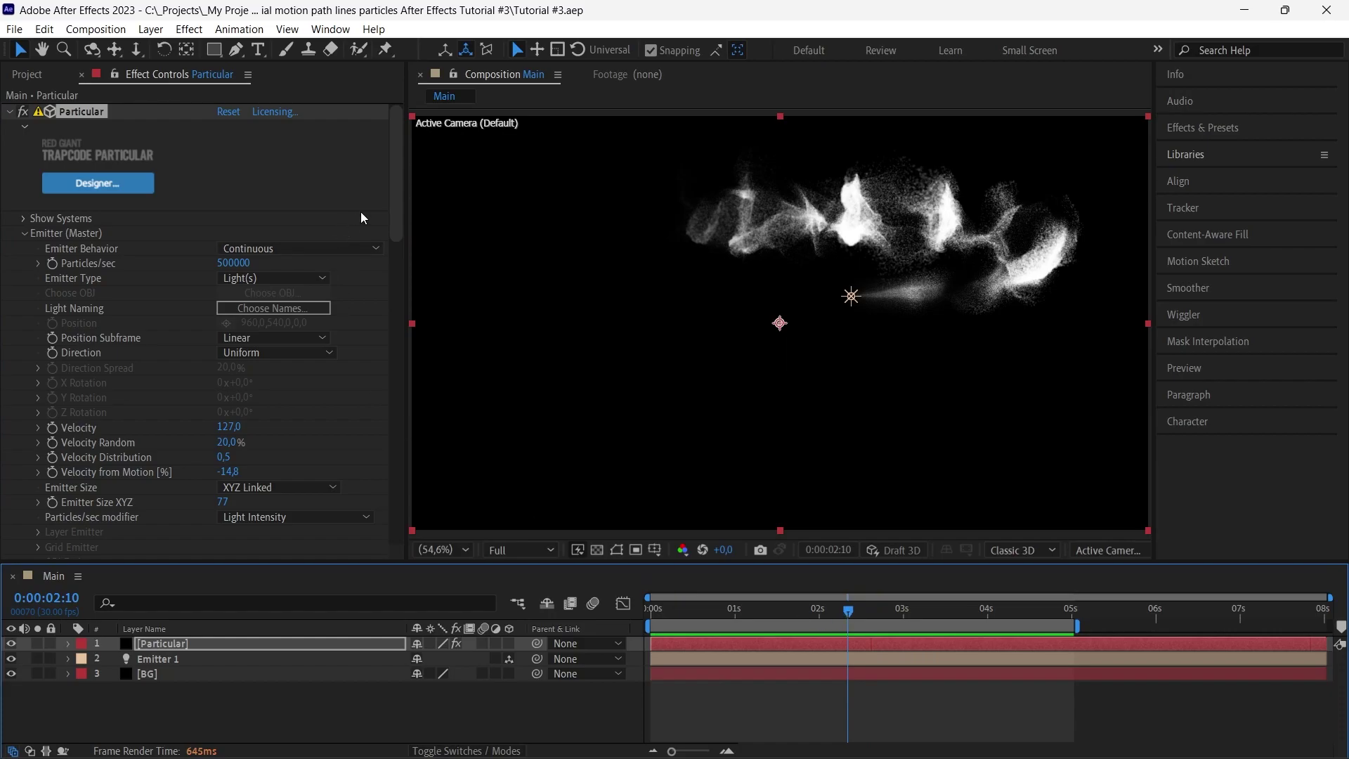
- Set the particle Blend Mode to Screen and lower Opacity to 13
scroll(357, 225, down, 10)
click(341, 415)
click(263, 468)
scroll(289, 271, down, 2)
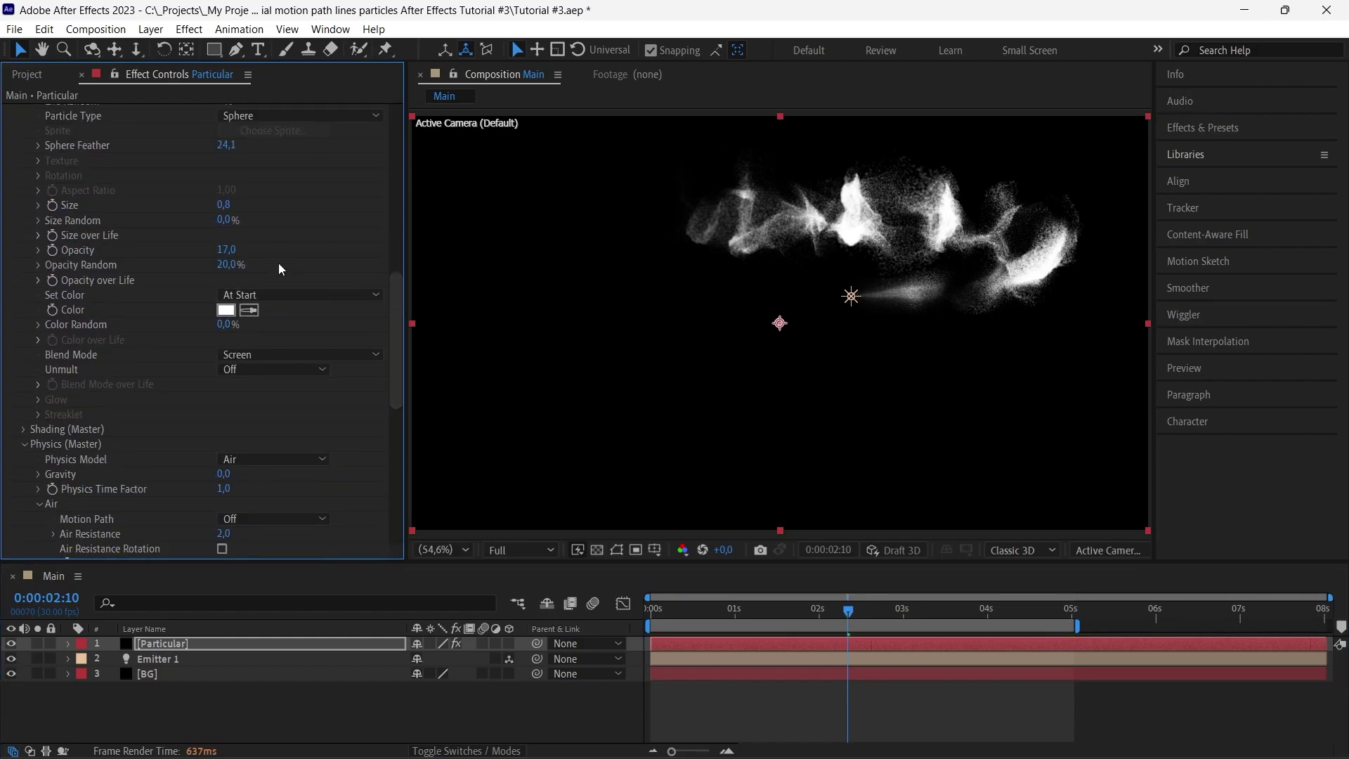
key(Return)
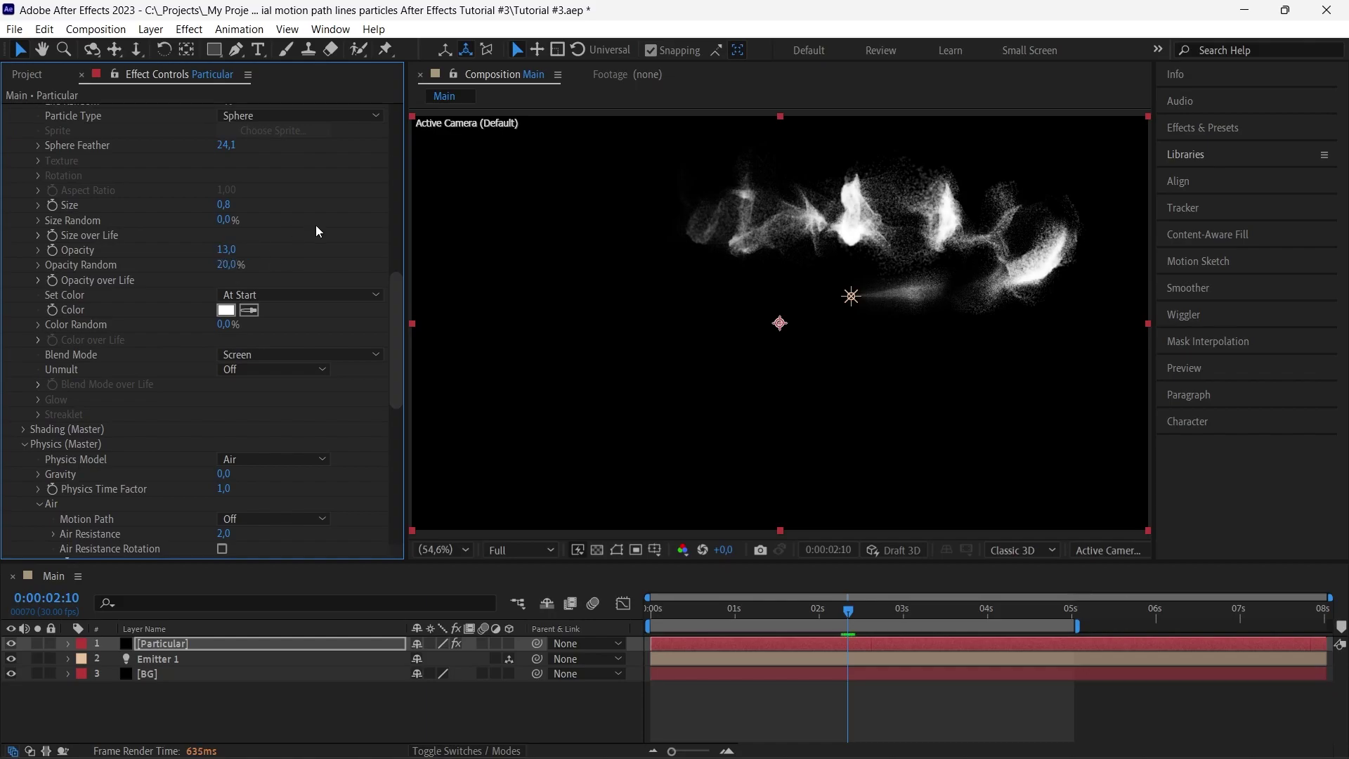
- Try other Evolution Speed values in the Turbulence Field, undo them and edit the Octave Multiplier
scroll(282, 445, down, 14)
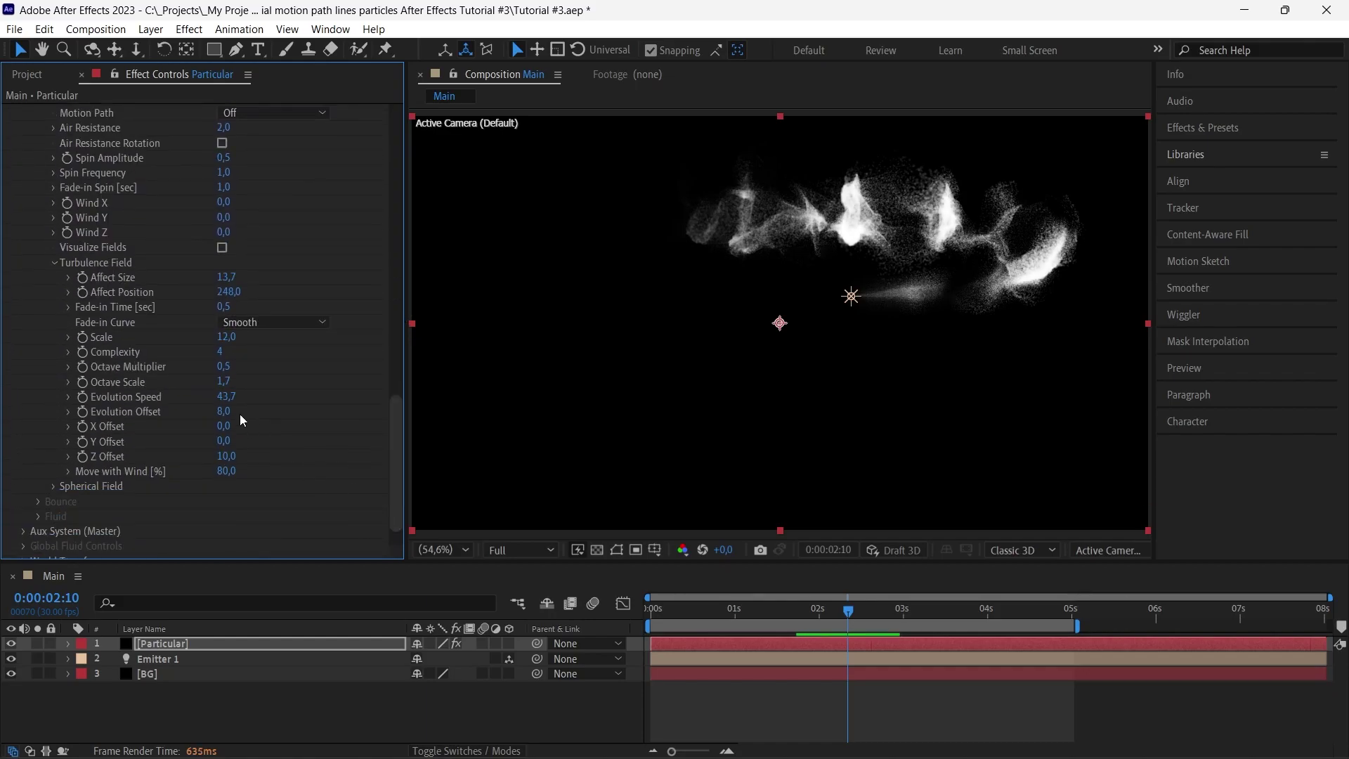
drag(231, 398, 315, 382)
key(ctrl+z)
key(ctrl+z)
key(ctrl+z)
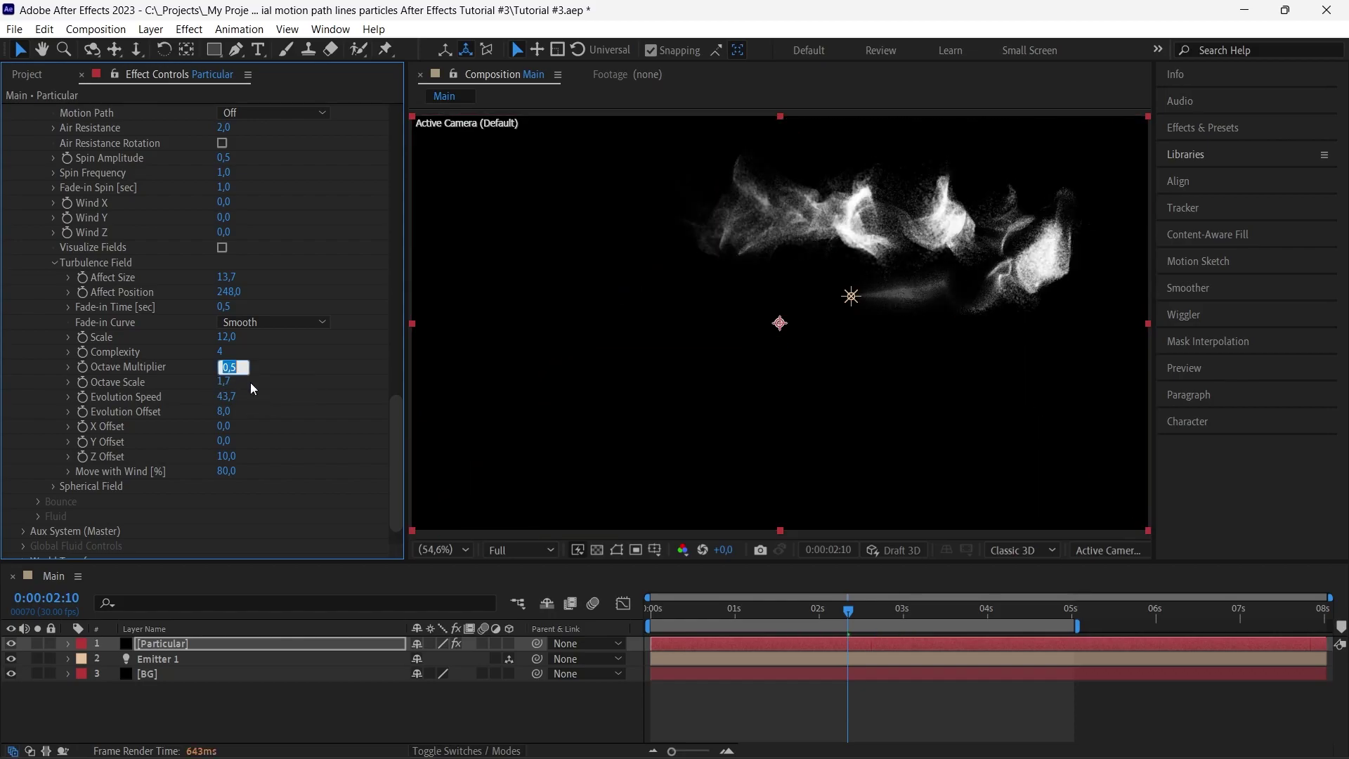
key(Return)
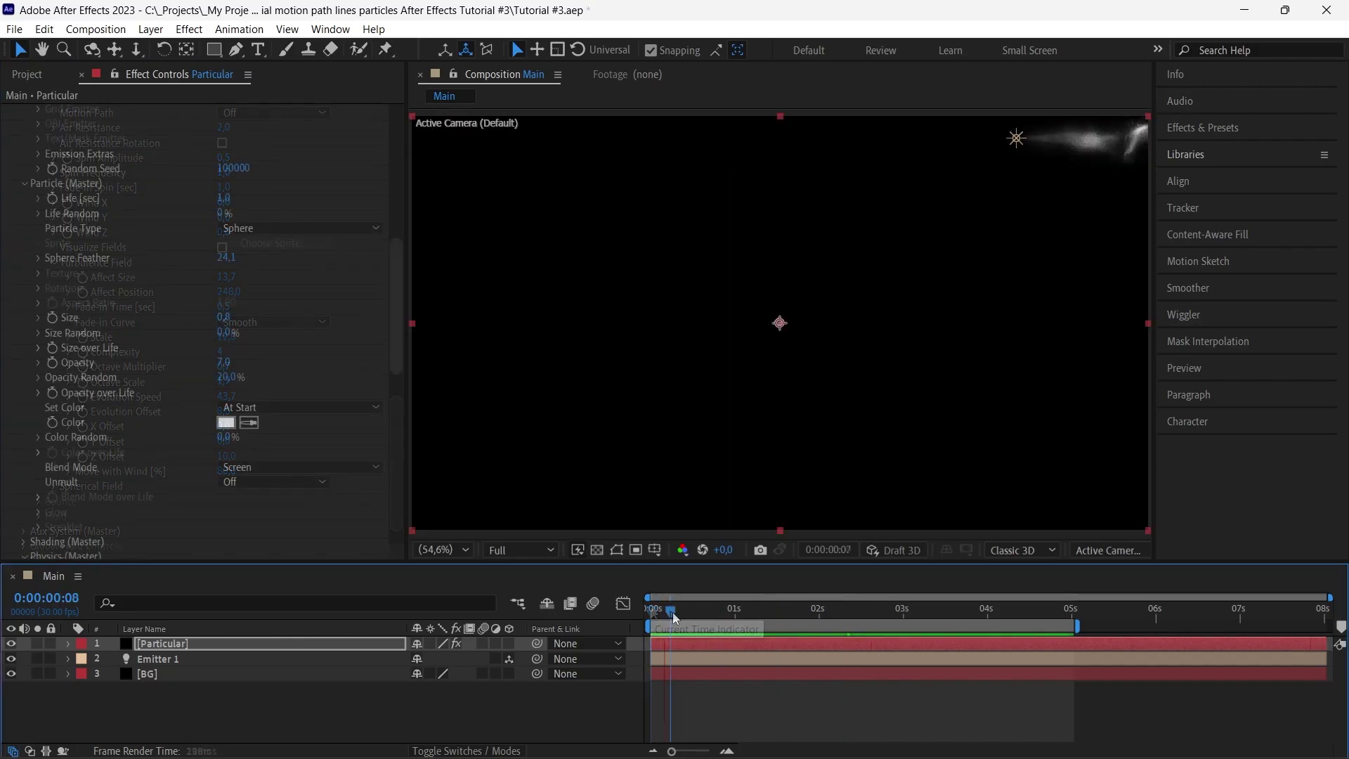
- Duplicate the Particular layer at about 1:25 and set both copies' layer blending mode to Screen
drag(668, 618, 806, 625)
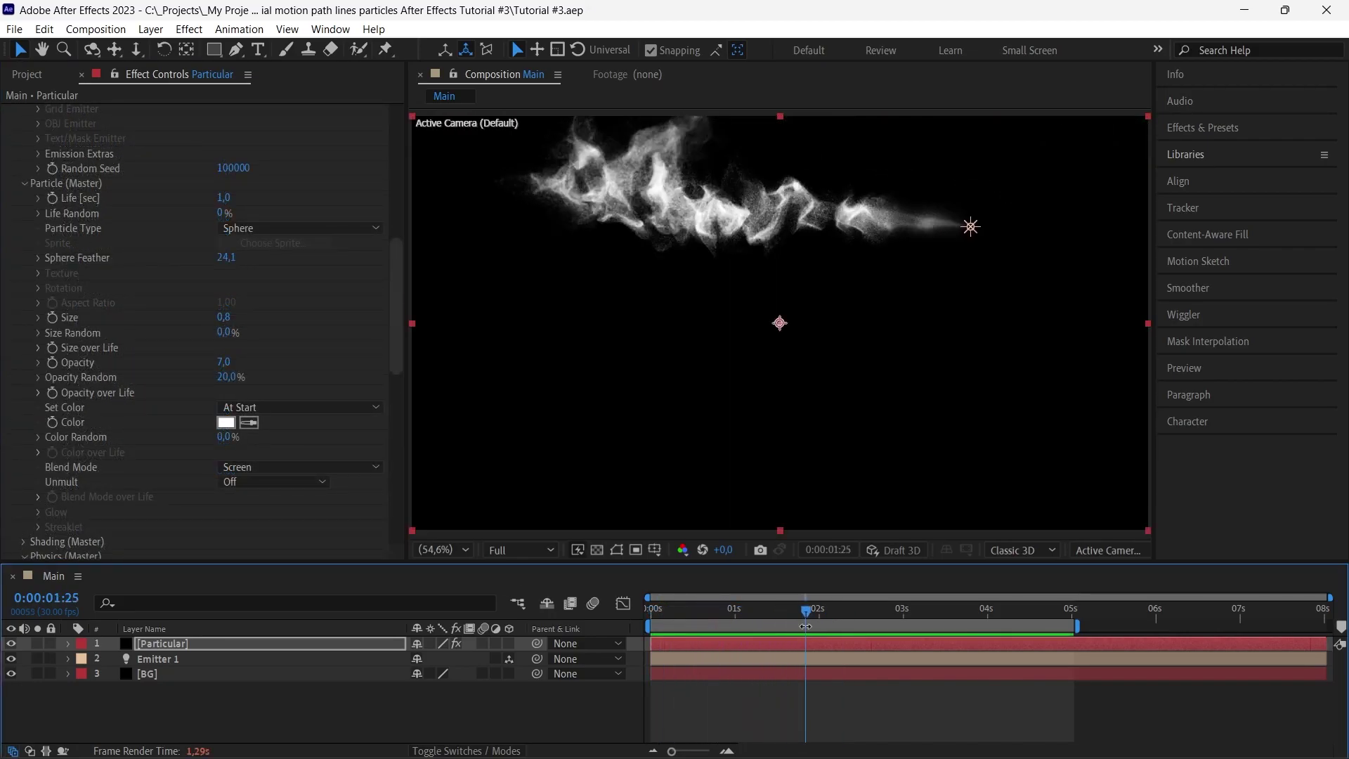
click(342, 639)
key(ctrl+d)
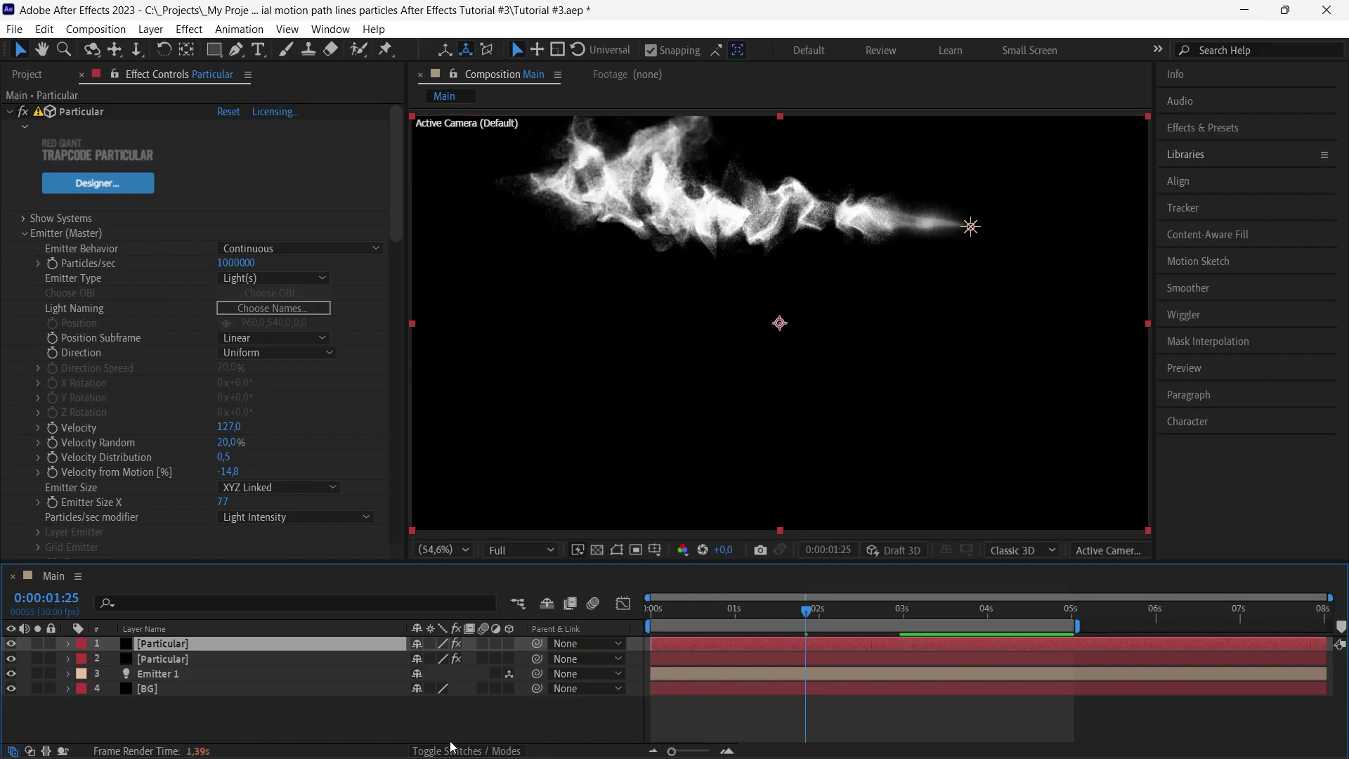
click(452, 749)
click(428, 643)
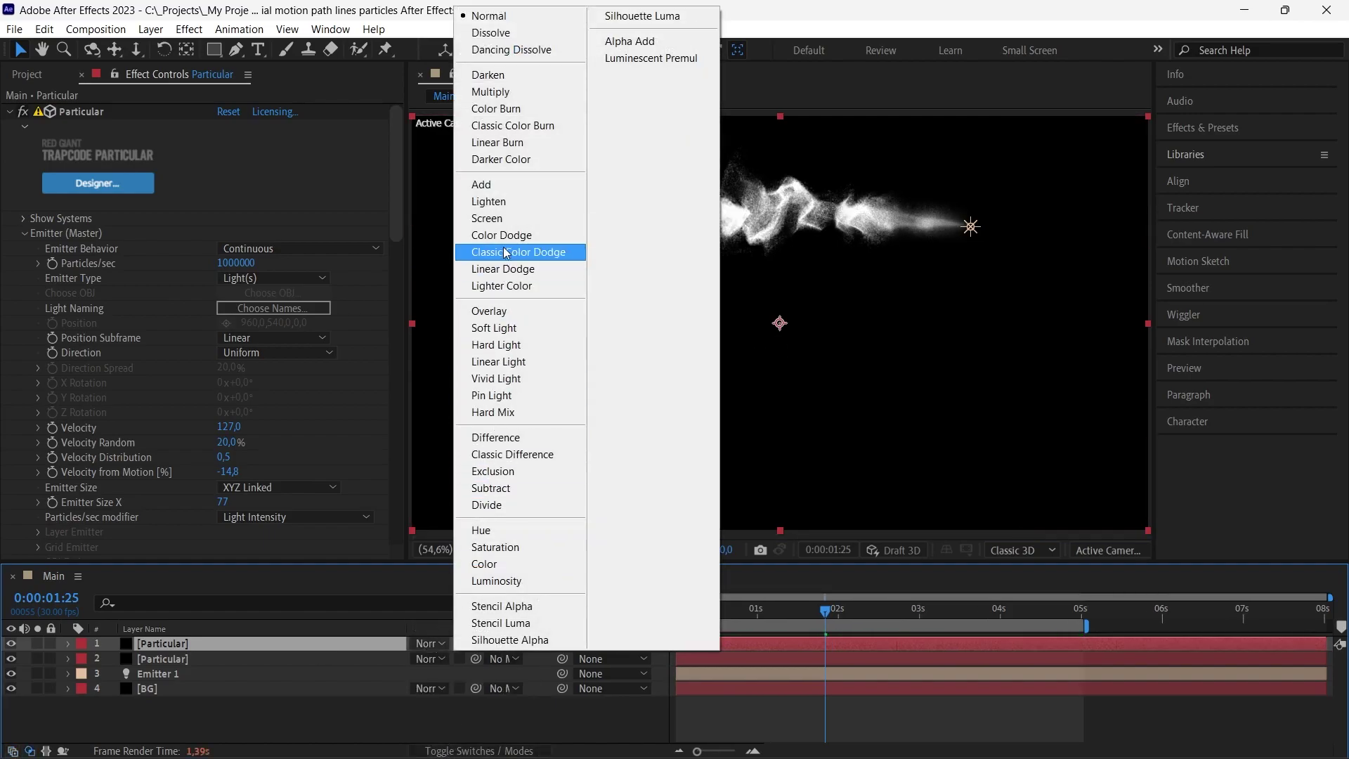
click(505, 218)
click(430, 656)
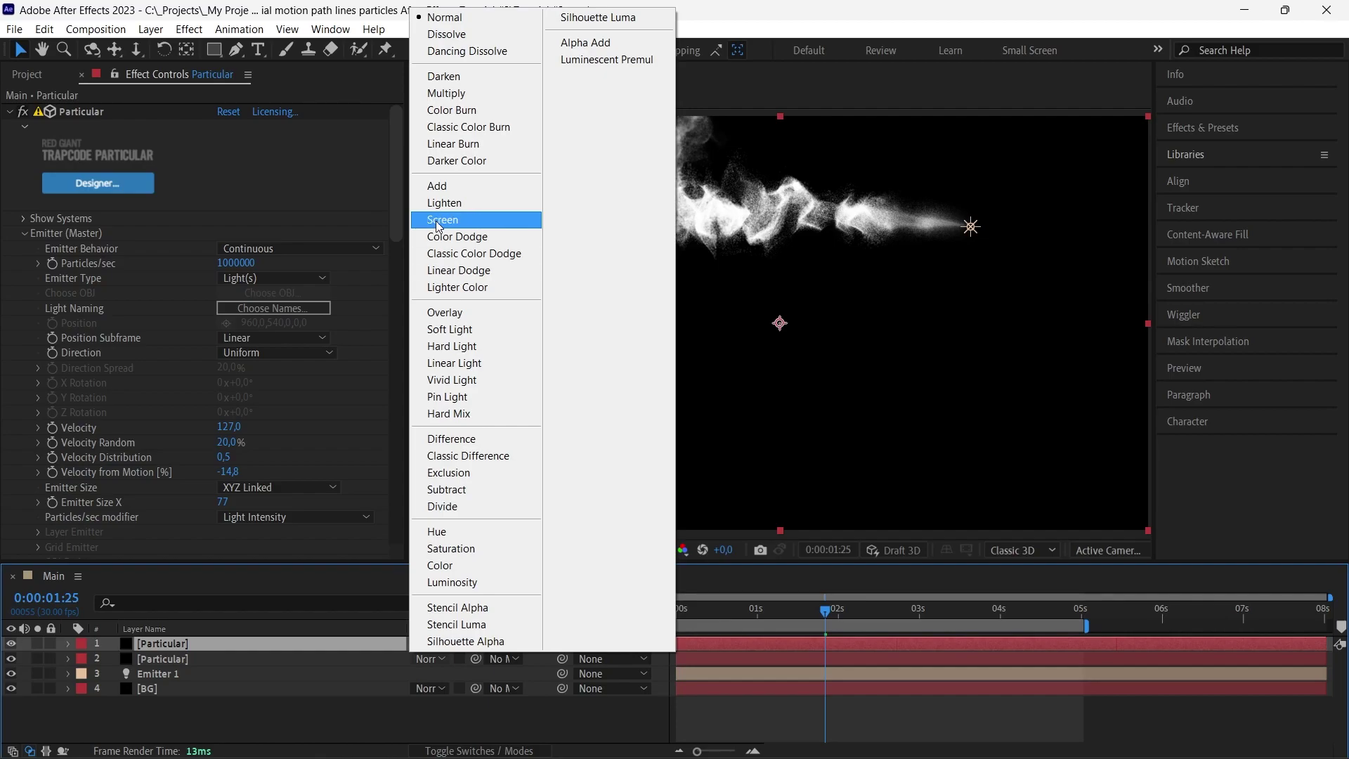
click(492, 217)
- Move to about 0:24 and set the viewer resolution to Auto
mouse_move(724, 610)
mouse_down()
mouse_move(667, 604)
mouse_move(741, 625)
mouse_up()
click(544, 553)
click(536, 572)
- Set Particles/sec to 500000 on the duplicated upper Particular layer
click(296, 641)
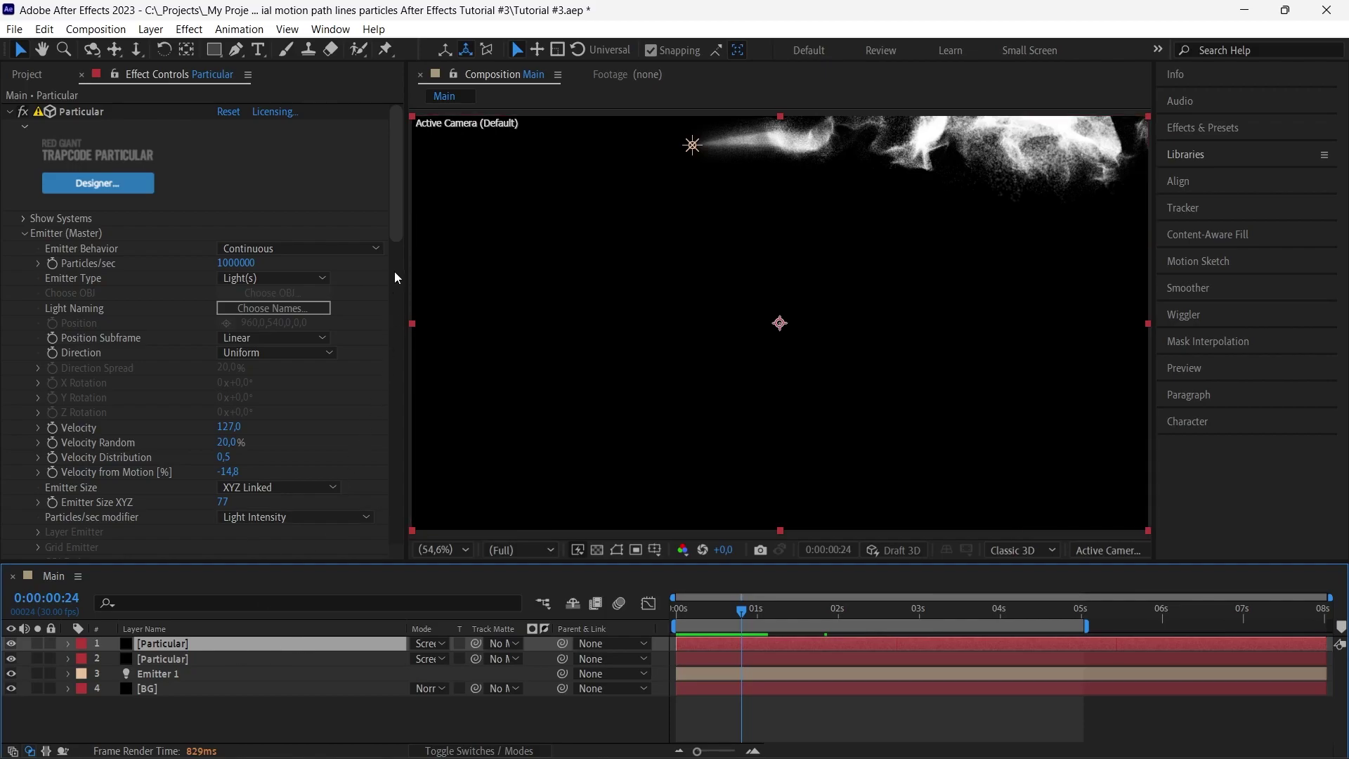
click(235, 262)
text(500)
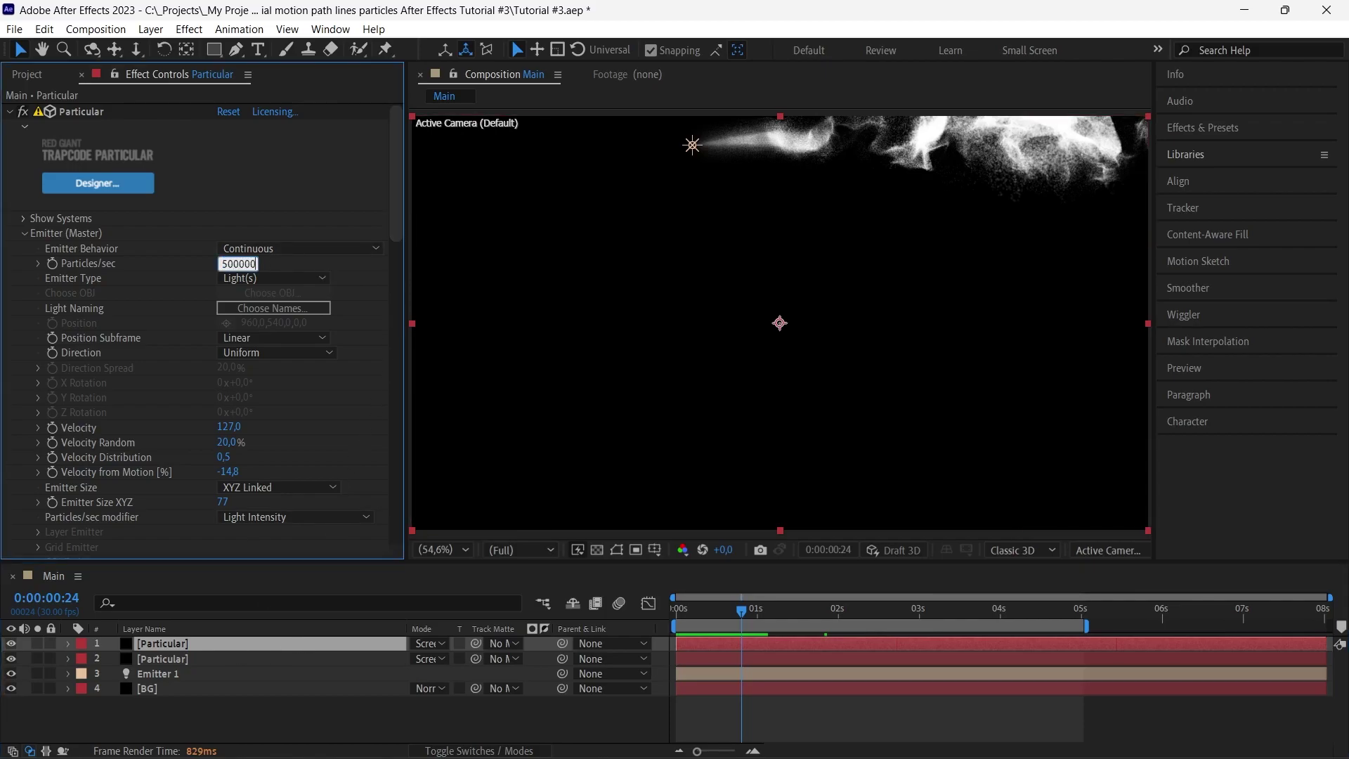
click(337, 258)
- Raise the duplicated layer's emitter Velocity to 327, trying 827 first
drag(396, 211, 396, 272)
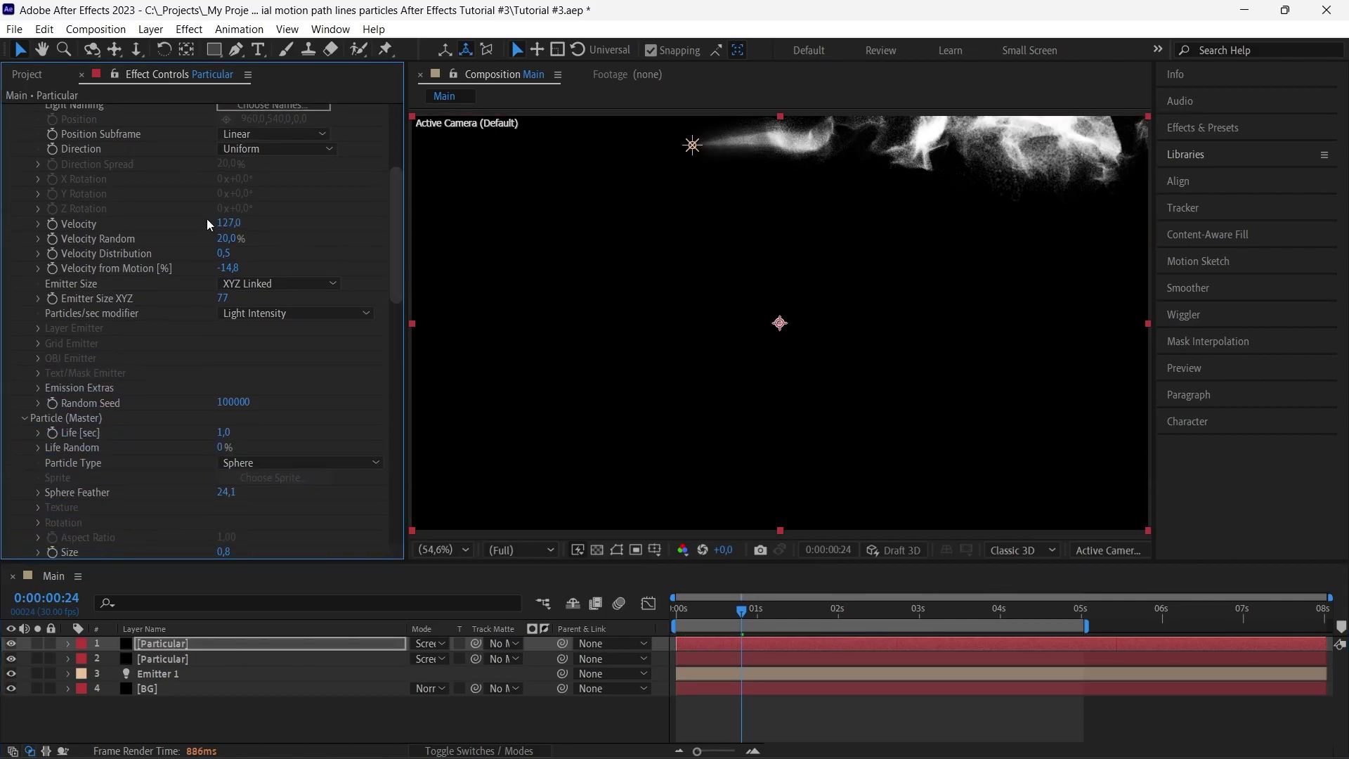
mouse_move(232, 223)
mouse_down()
mouse_move(213, 224)
mouse_move(235, 226)
mouse_up()
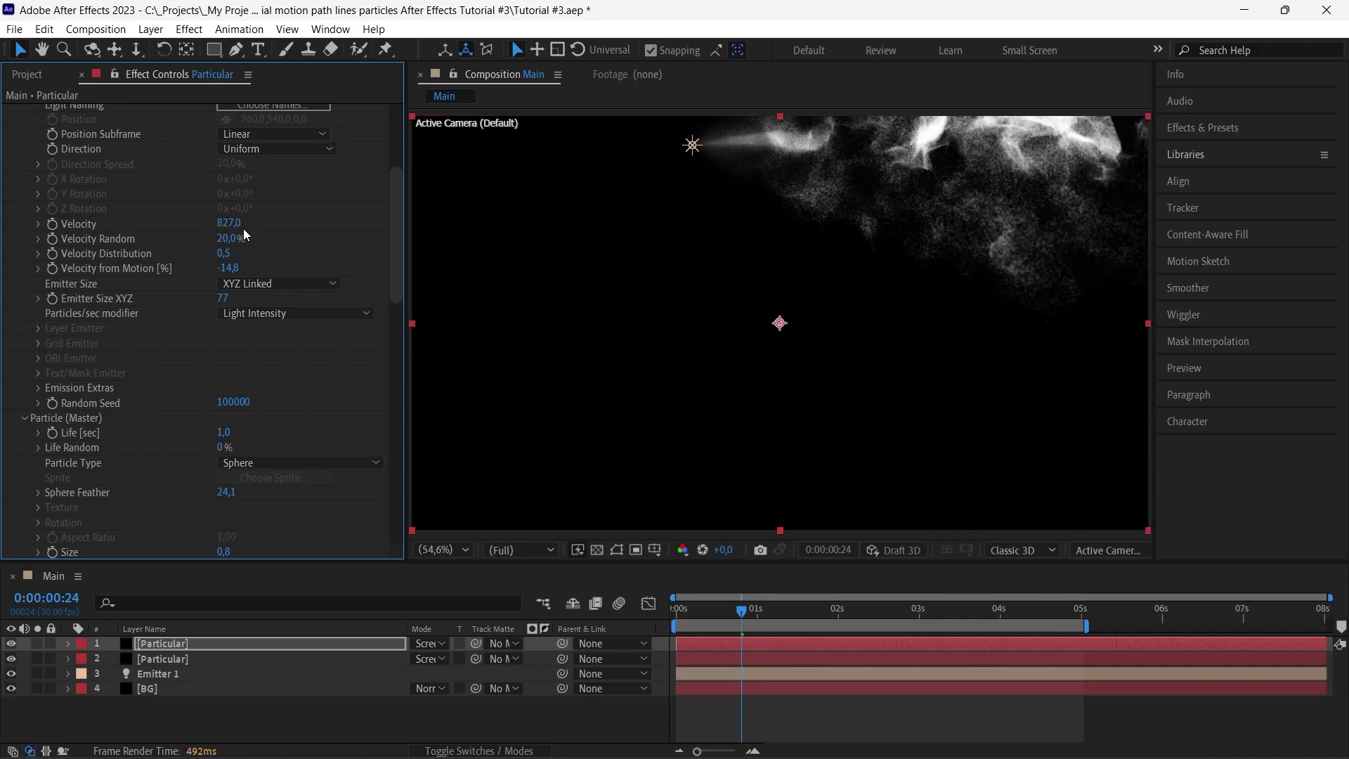
key(ctrl+z)
key(ctrl+z)
drag(226, 224, 241, 225)
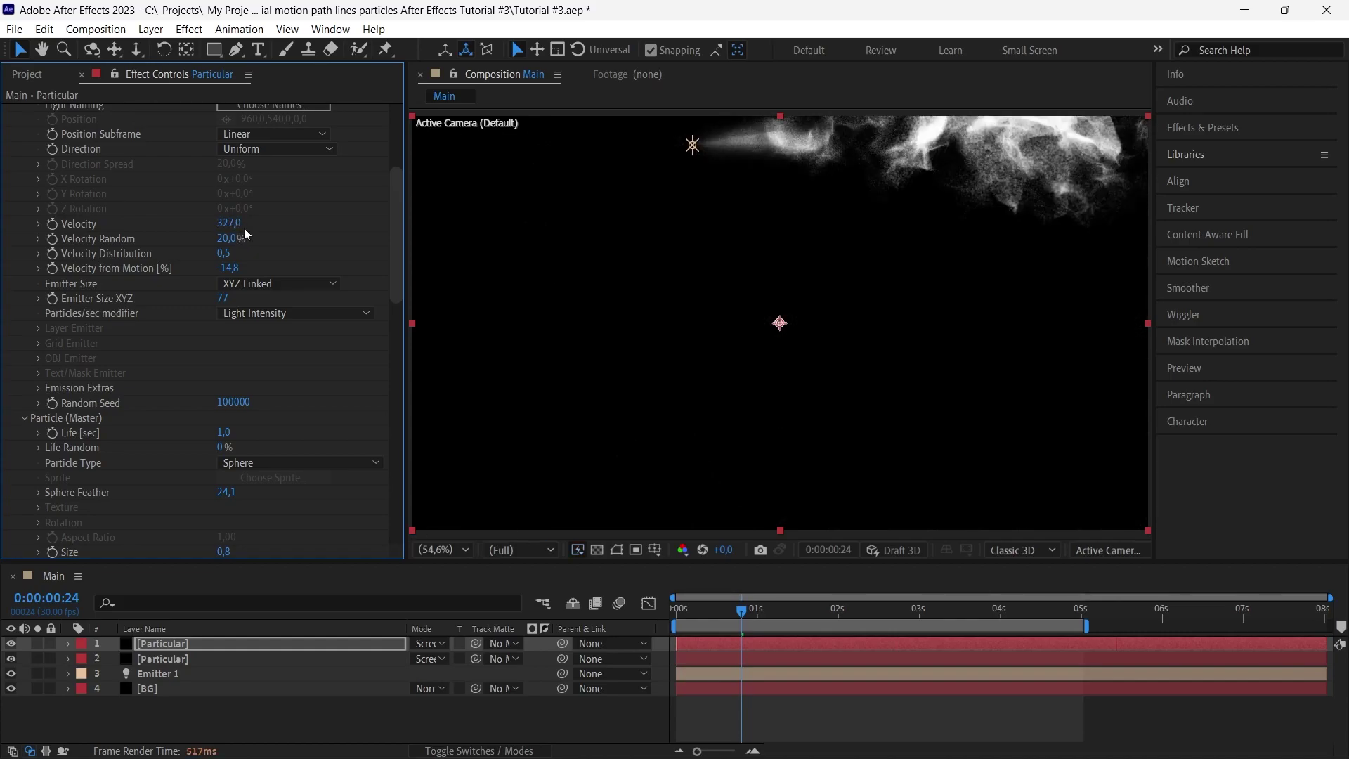
- Set Velocity Random to 10%, Velocity from Motion to -16.2 and Emitter Size XYZ to 14, and check the trail up to about 1:05
drag(234, 242, 83, 314)
key(ctrl+z)
drag(225, 301, 192, 307)
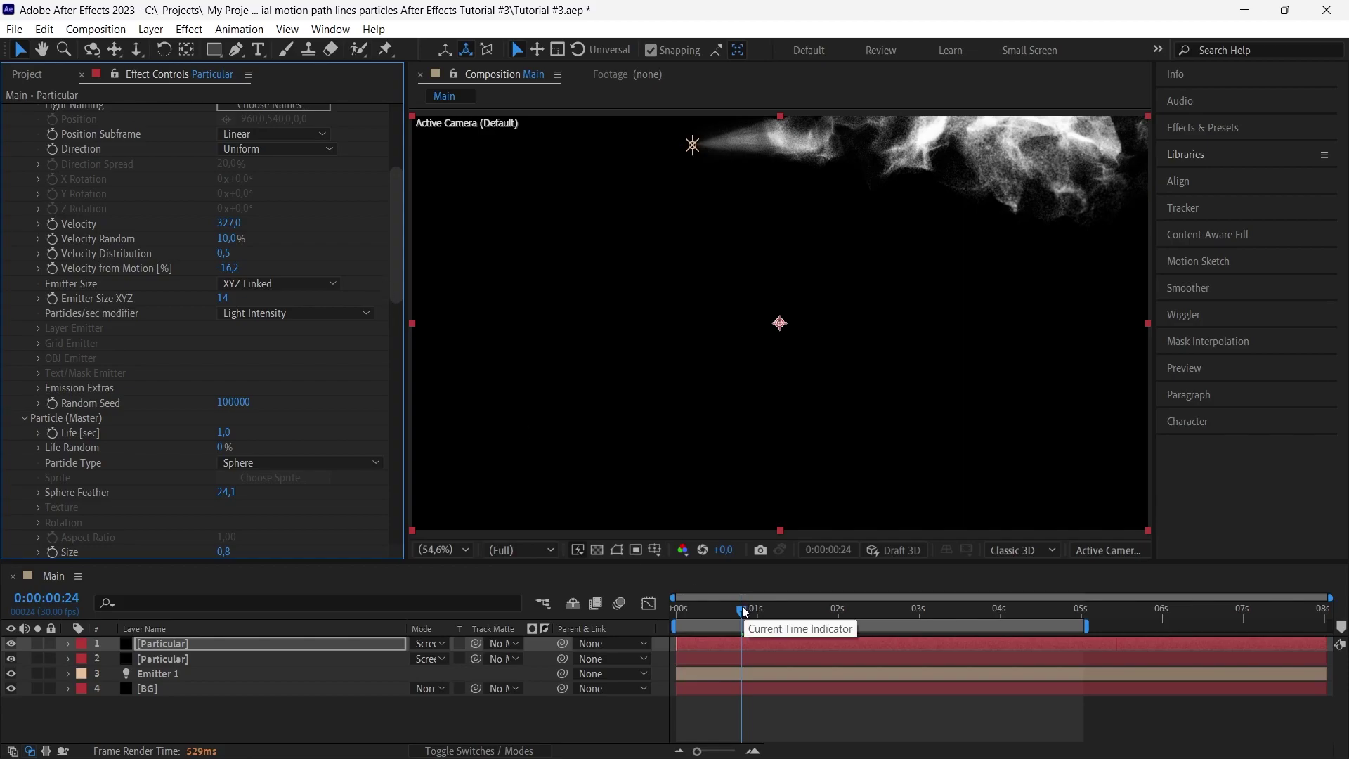
drag(742, 609, 677, 613)
mouse_move(771, 615)
mouse_down()
mouse_move(806, 615)
mouse_move(771, 615)
mouse_up()
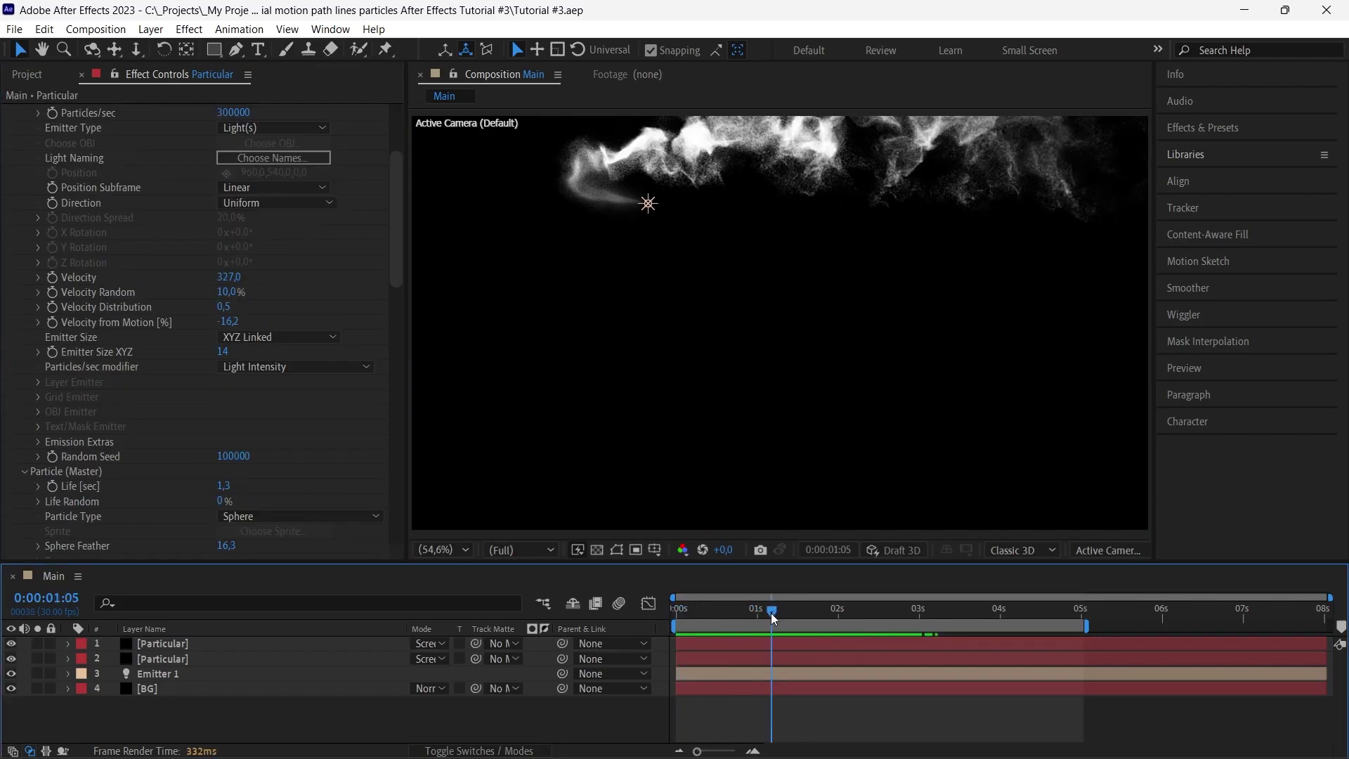
- Apply Easy Ease to all Position keyframes of the Emitter 1 light
click(196, 671)
key(u)
drag(1011, 686, 645, 698)
key(F9)
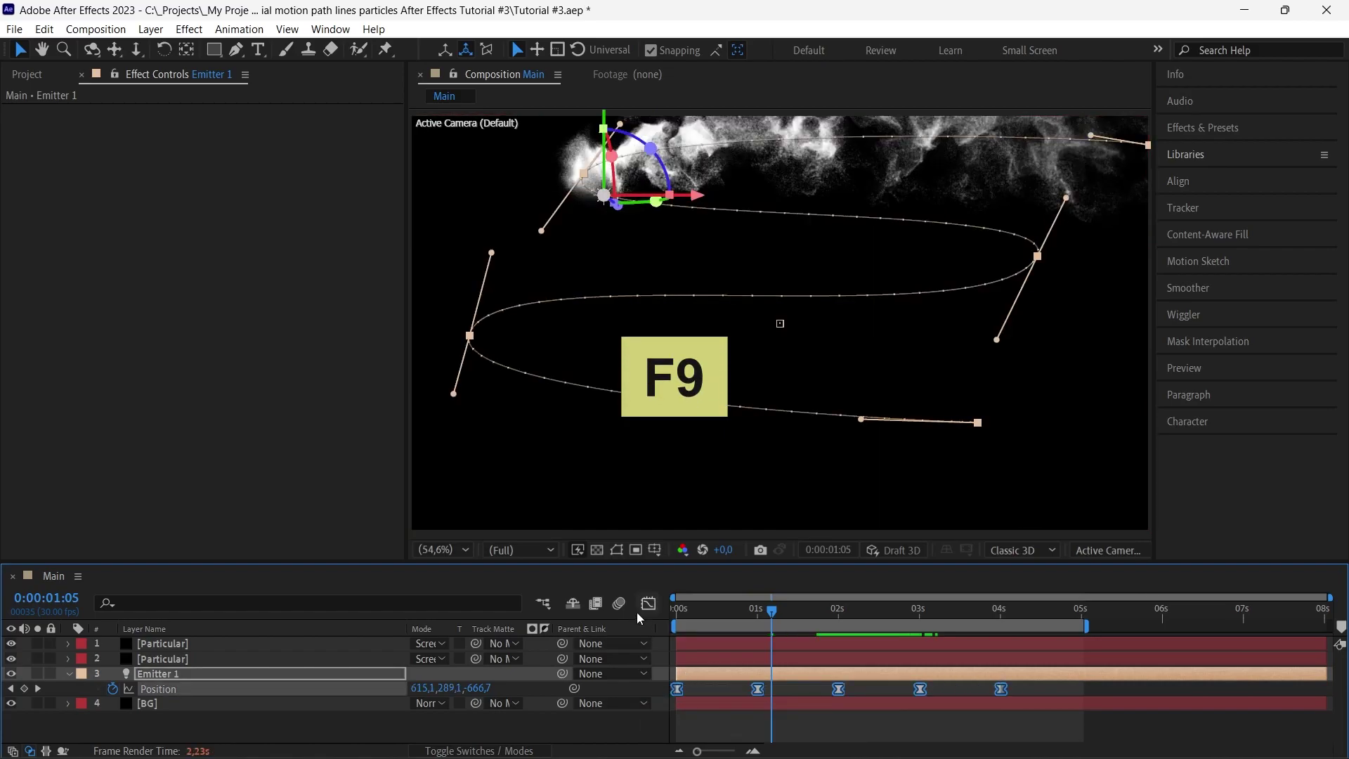
- Reshape the Emitter 1 Position speed graph so each of the four segments starts slowly and peaks sharply just before its end keyframe
click(647, 603)
drag(658, 562, 659, 415)
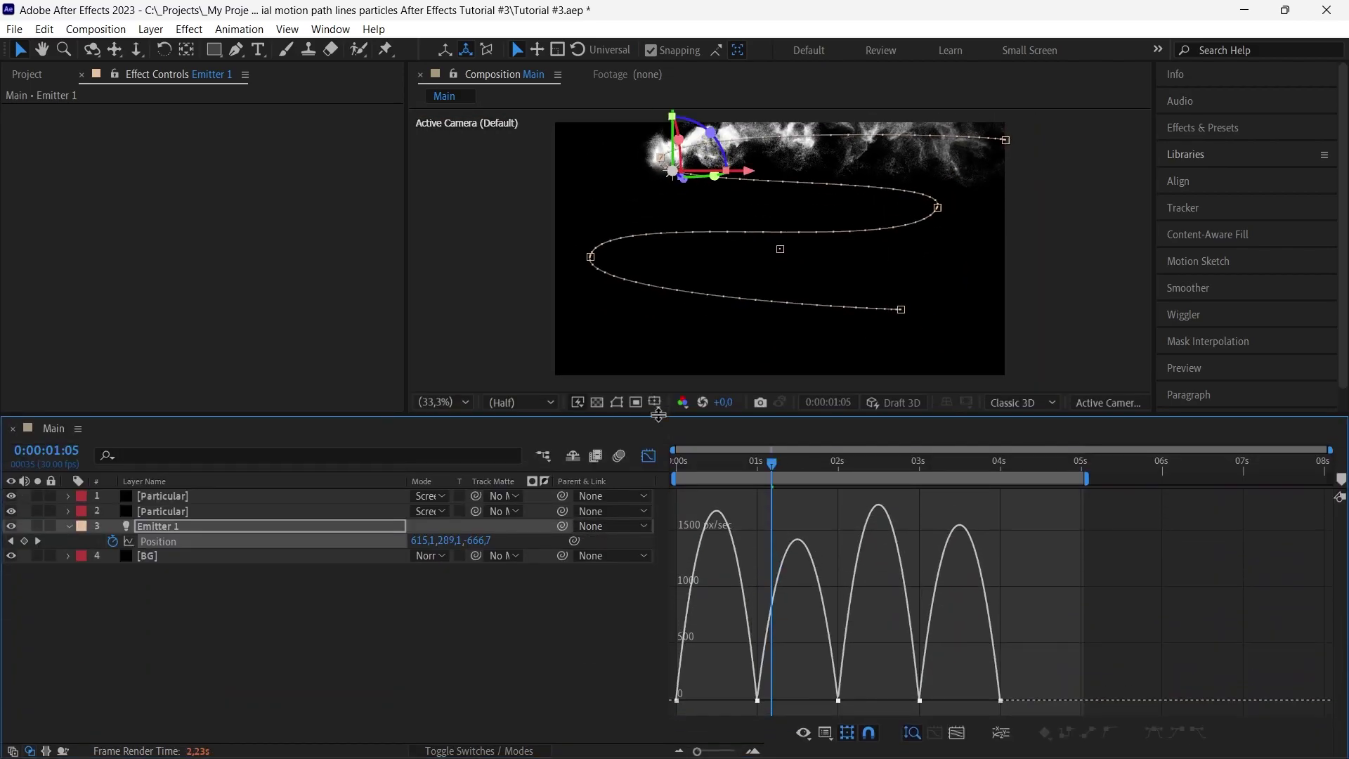
mouse_move(741, 695)
mouse_down()
mouse_move(762, 708)
mouse_move(709, 703)
mouse_move(726, 702)
mouse_up()
mouse_move(822, 696)
mouse_down()
mouse_move(845, 704)
mouse_move(799, 700)
mouse_up()
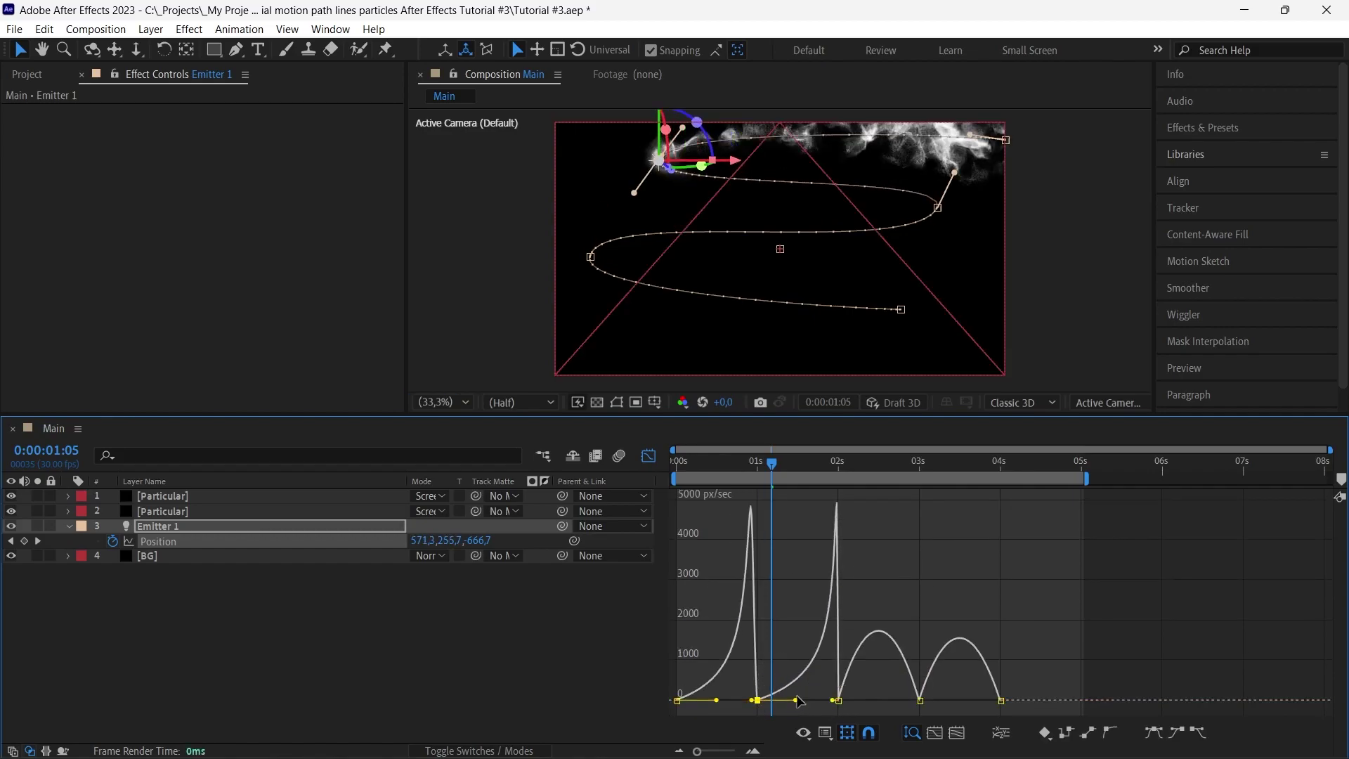
drag(904, 694, 878, 703)
mouse_move(977, 692)
mouse_down()
mouse_move(1004, 708)
mouse_move(948, 705)
mouse_move(961, 700)
mouse_up()
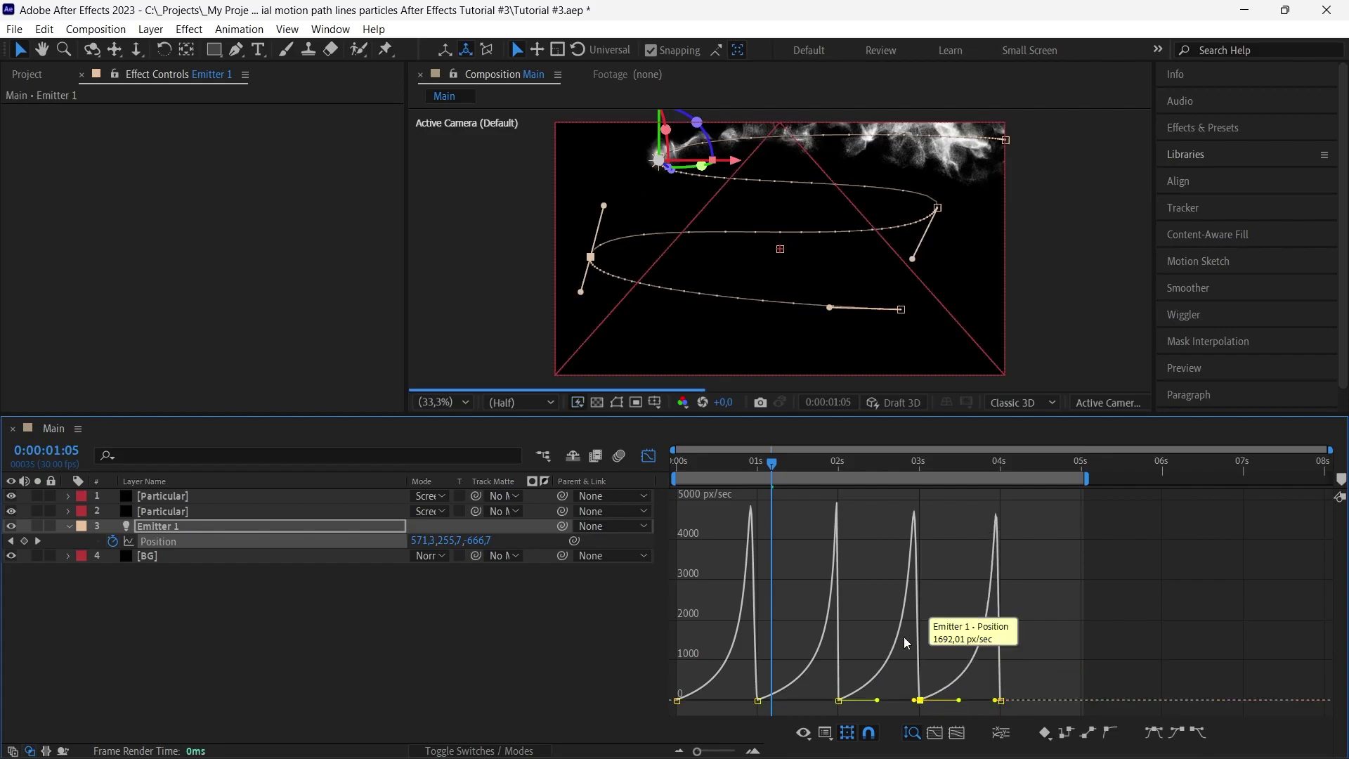
- Return to the first frame, close the speed graph, collapse Emitter 1's properties and play the animation
drag(771, 463, 659, 466)
click(648, 456)
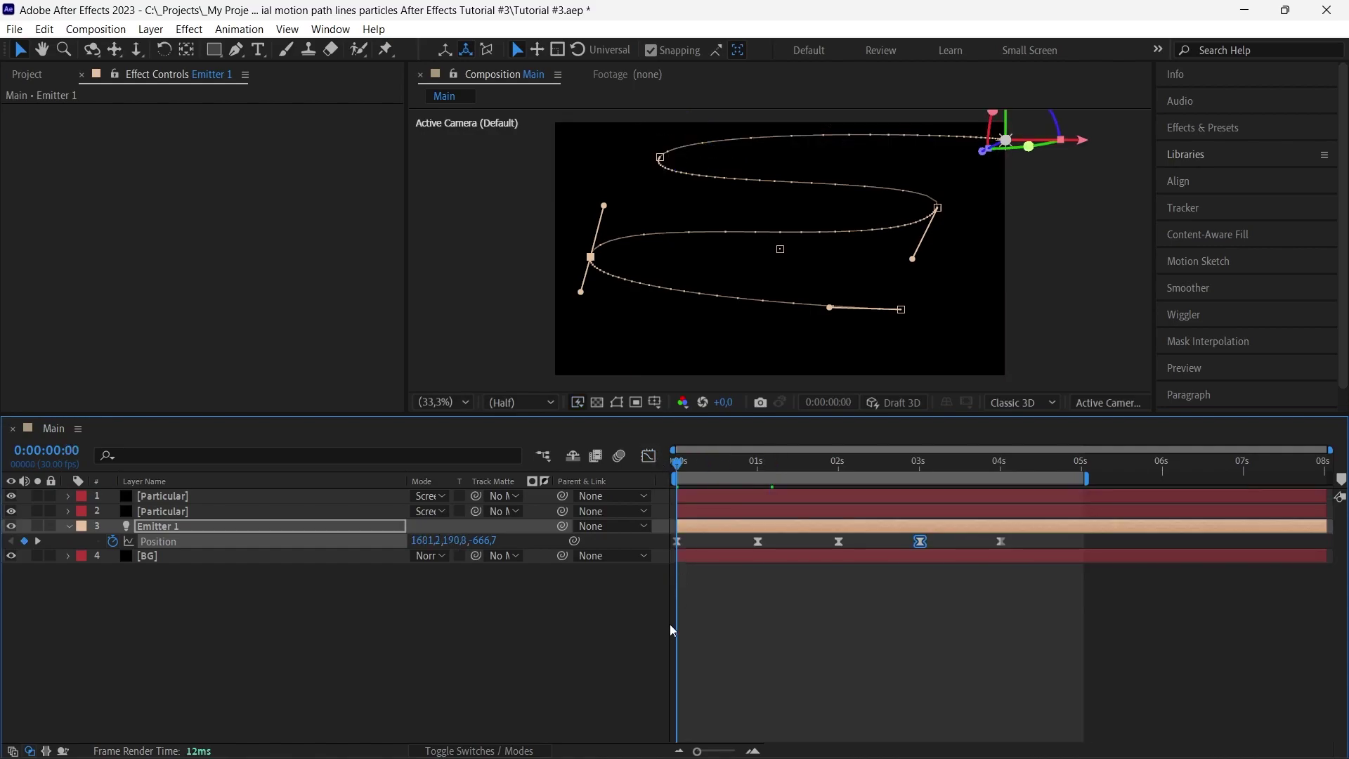
click(69, 526)
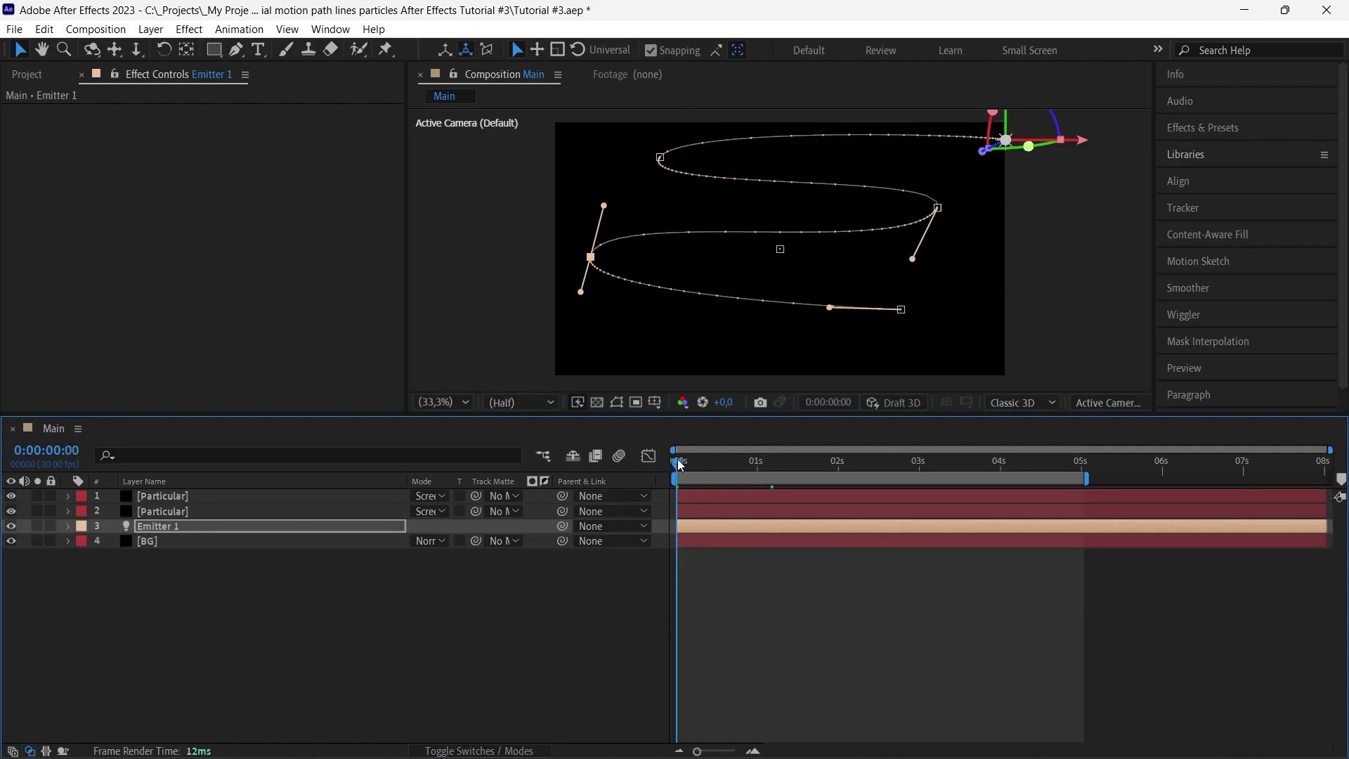
key(space)
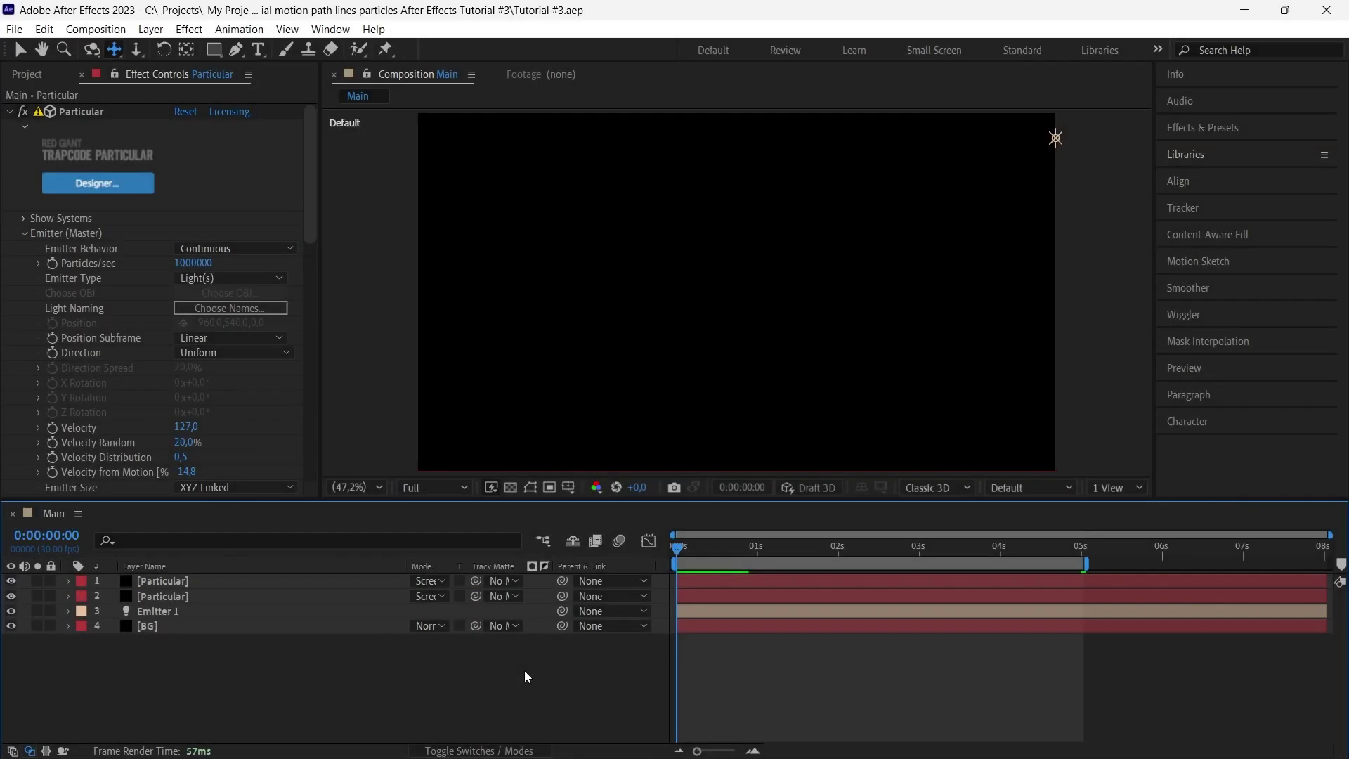
- Add a two-node 50mm camera and reframe the particle trail through it, previewing from the start
right_click(524, 670)
mouse_move(562, 461)
click(789, 532)
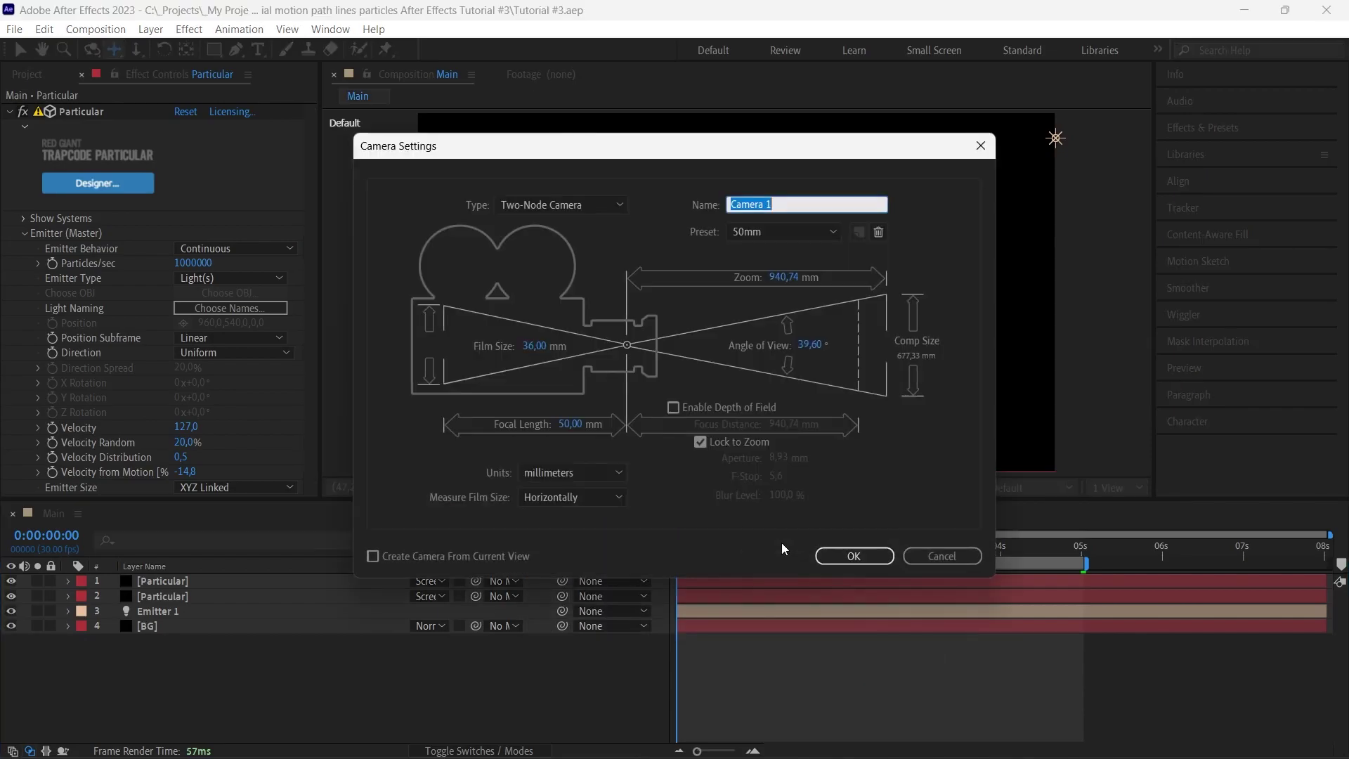
click(840, 555)
key(space)
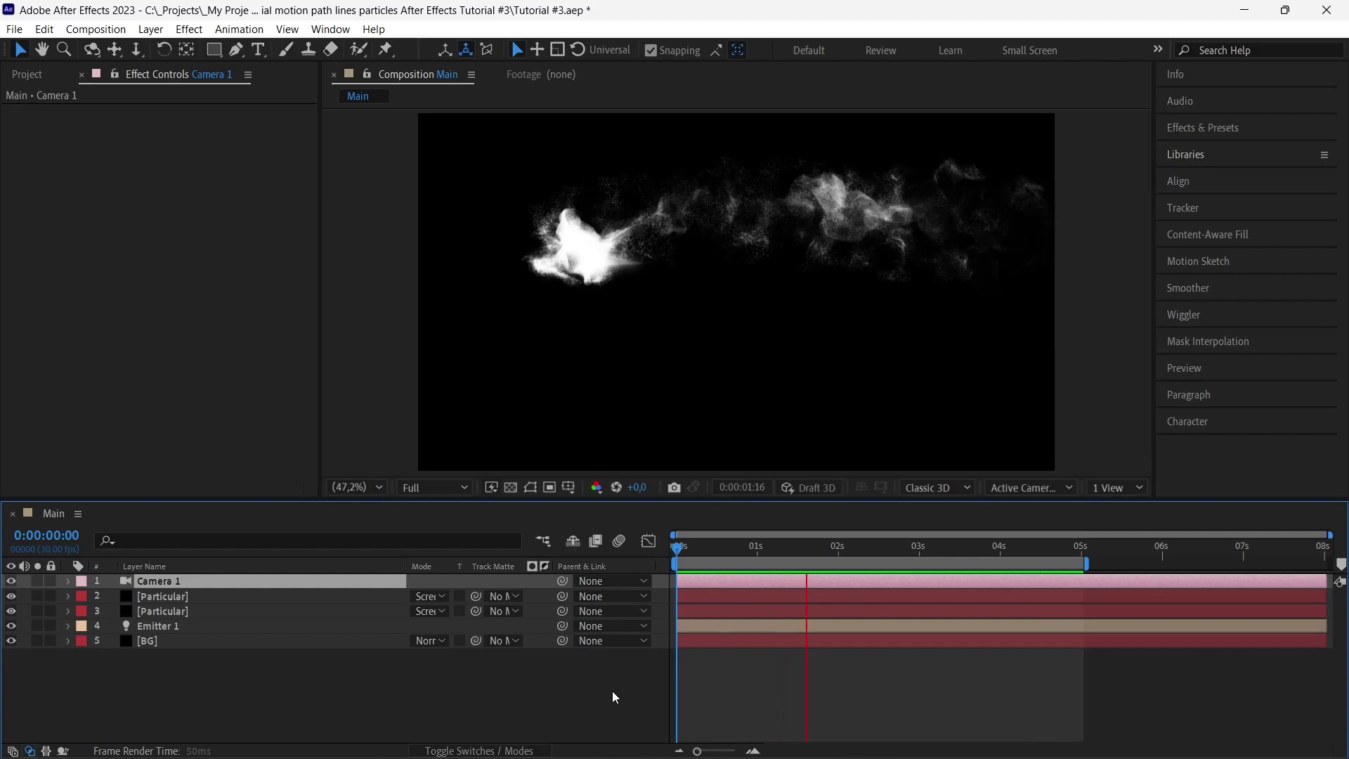
click(713, 548)
drag(717, 548, 519, 676)
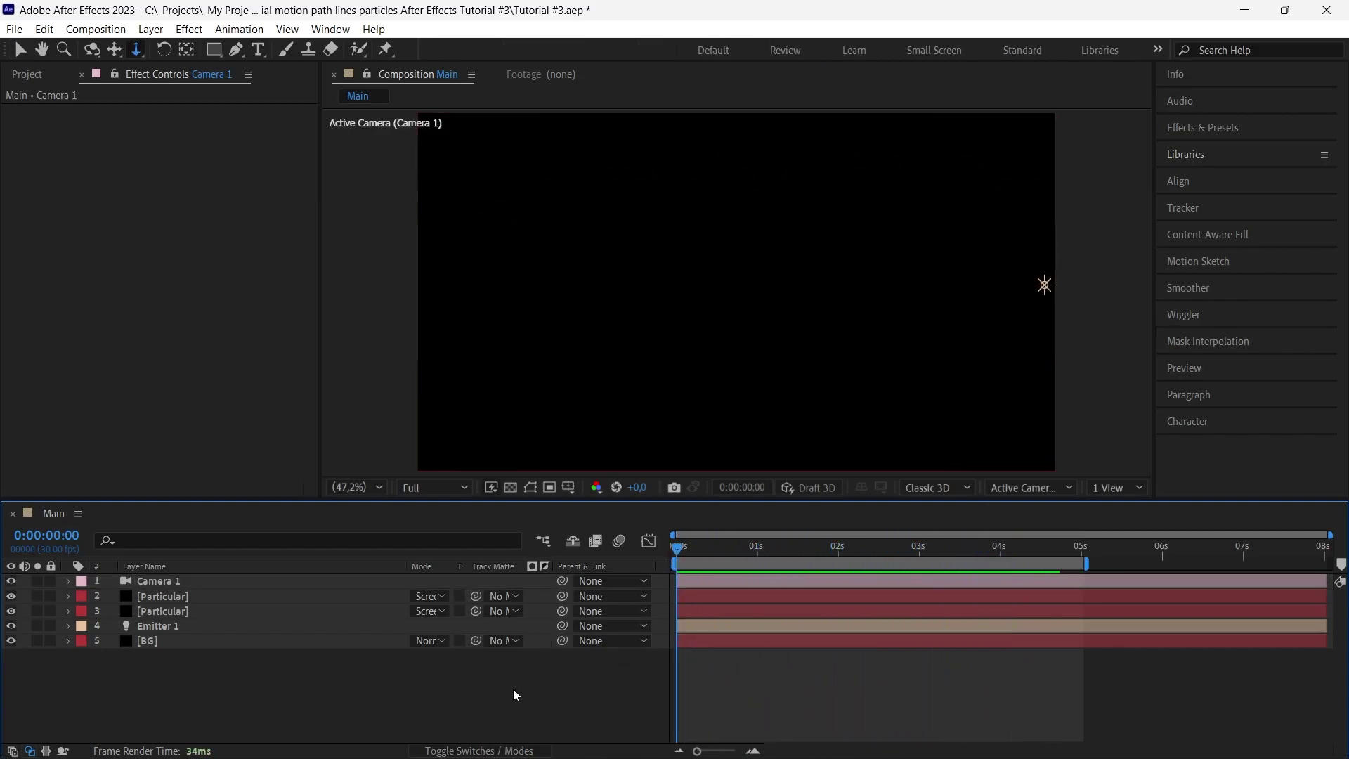
- At 0:00:01:13, set the lower Particular layer's Set Color to Random from Gradient and expand its Color over Life ramp
click(188, 596)
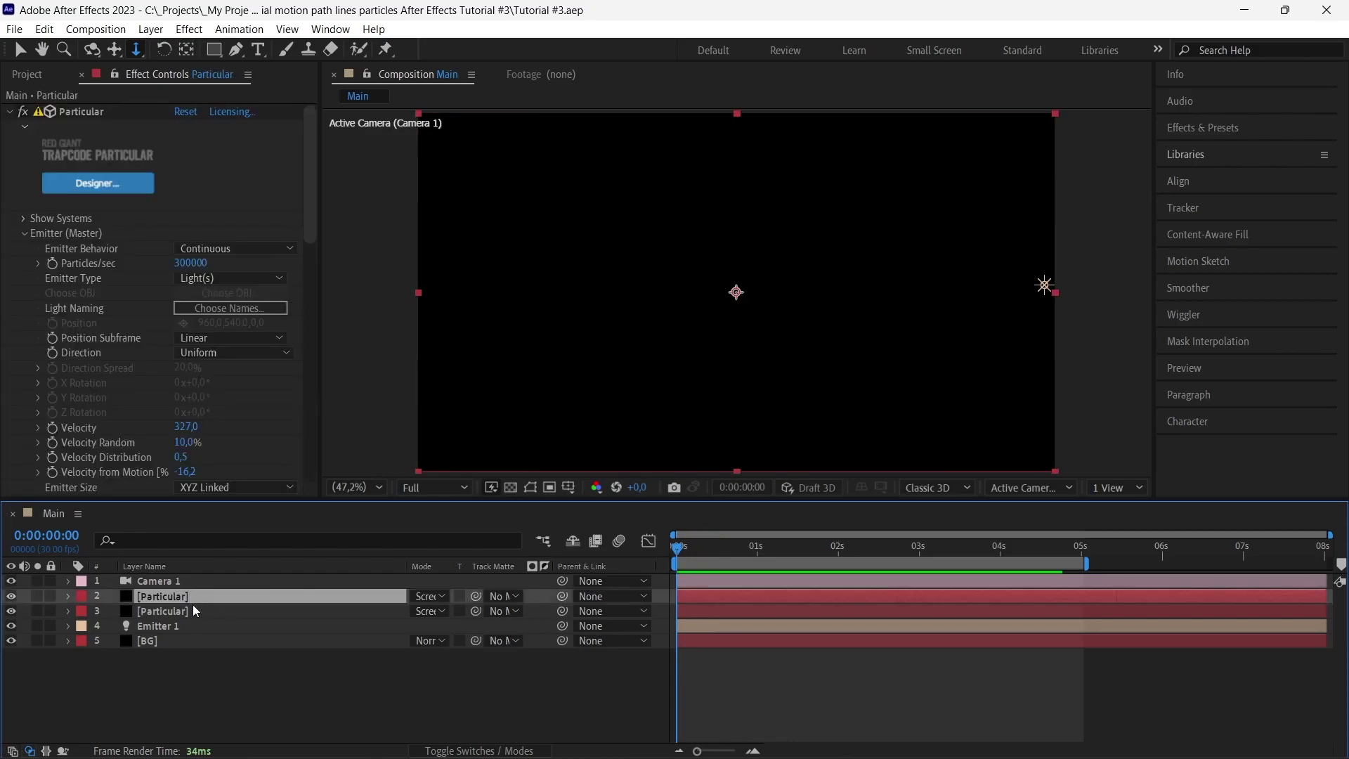
click(193, 609)
click(763, 547)
drag(763, 546, 792, 548)
scroll(305, 282, down, 6)
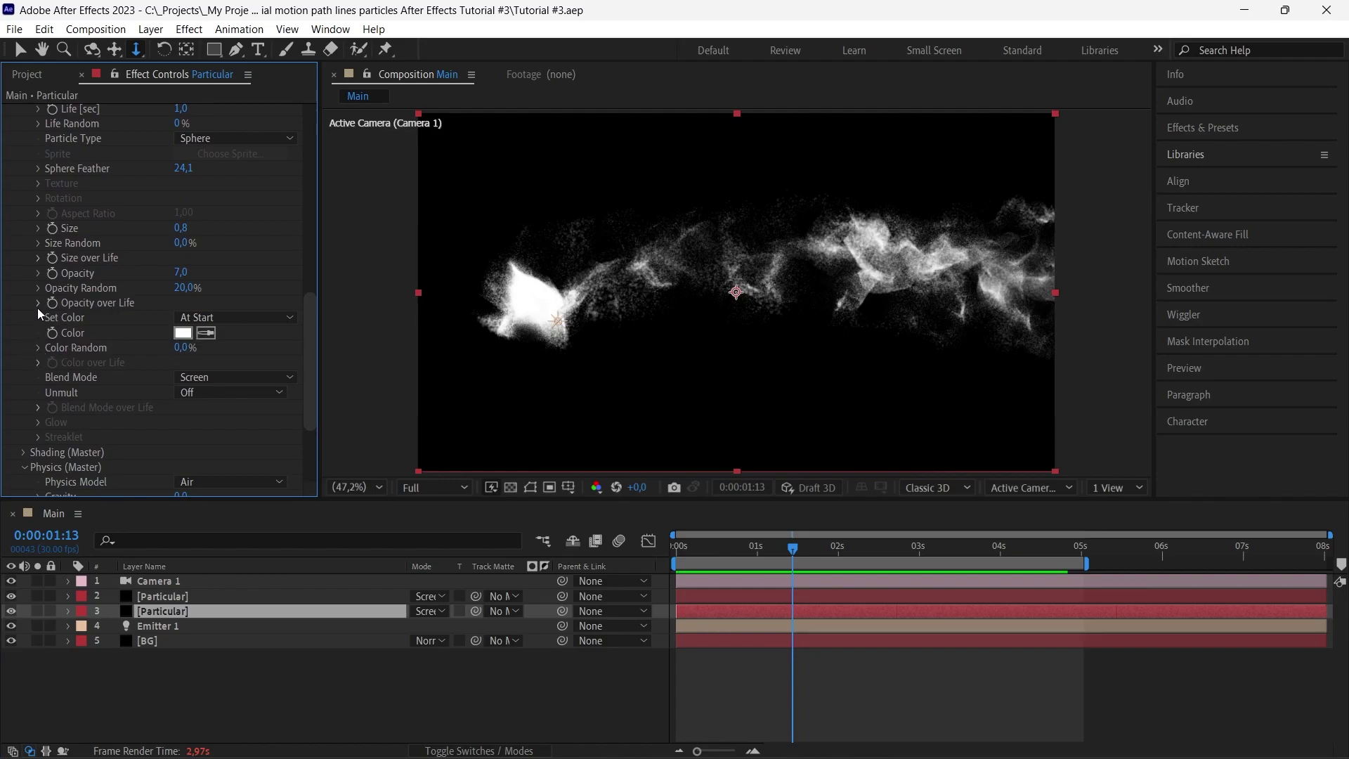
click(195, 317)
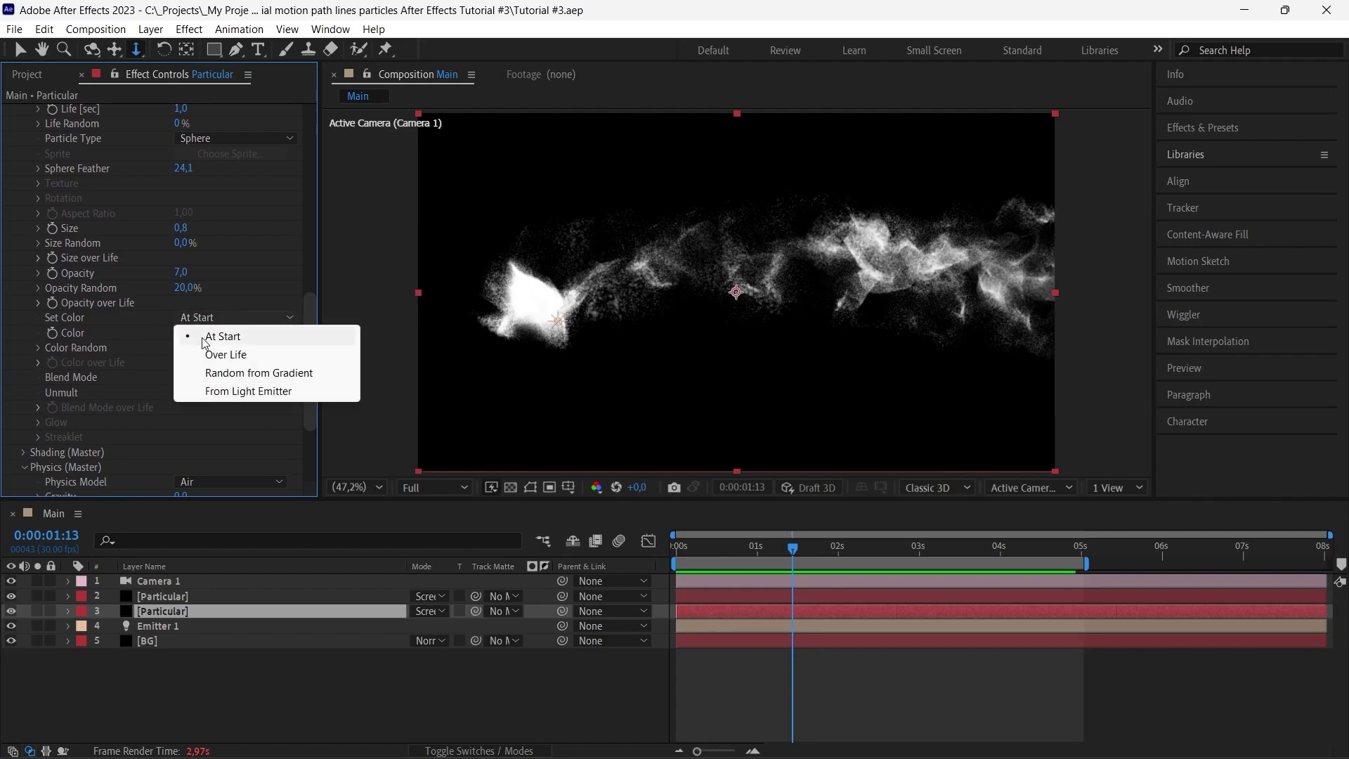
click(215, 371)
click(38, 362)
scroll(38, 363, down, 1)
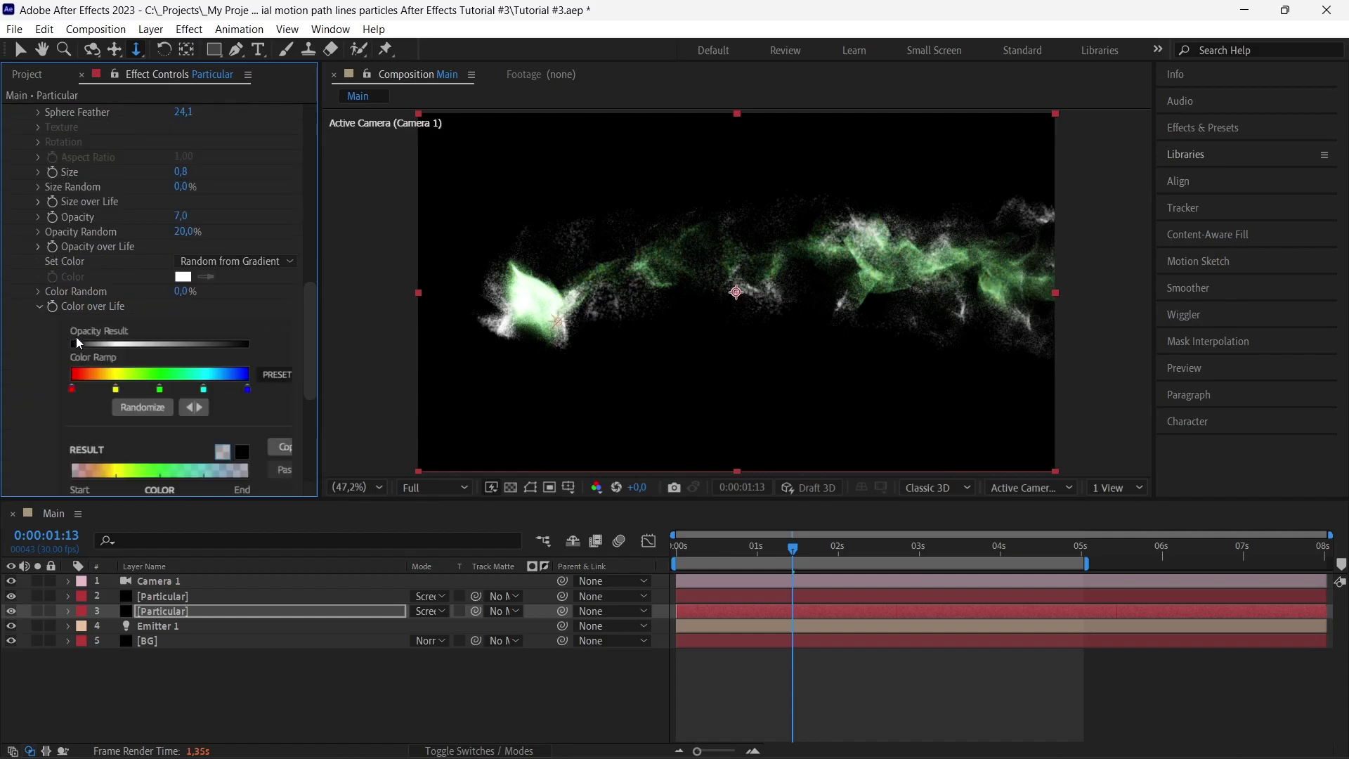
- Remove the green, cyan and blue stops from the lower layer's color ramp and hide the upper Particular layer
drag(159, 387, 253, 441)
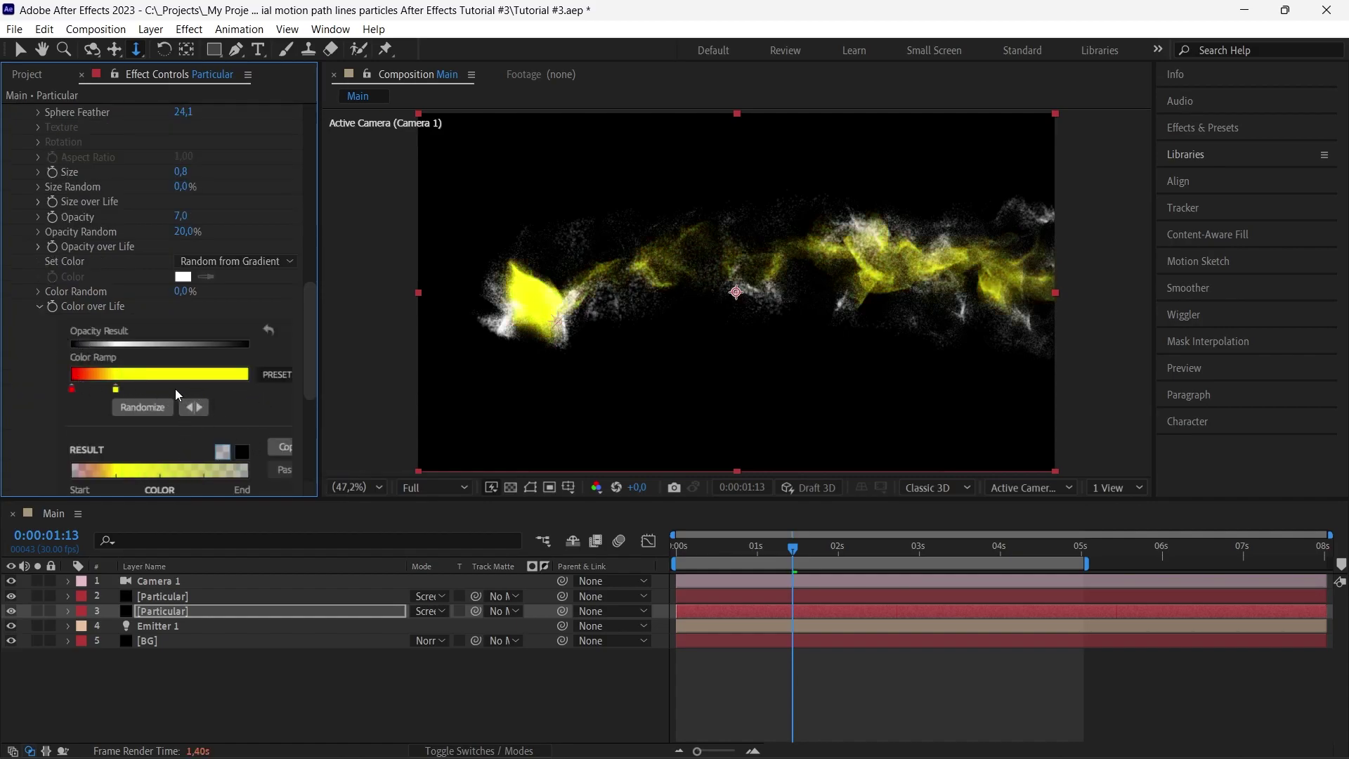
mouse_move(118, 389)
mouse_down()
mouse_move(157, 388)
mouse_move(108, 388)
mouse_move(126, 389)
mouse_up()
click(11, 595)
- Add a red FF0000 stop at the end of the color ramp and shift the yellow stop toward the middle
click(243, 387)
double_click(243, 387)
click(286, 521)
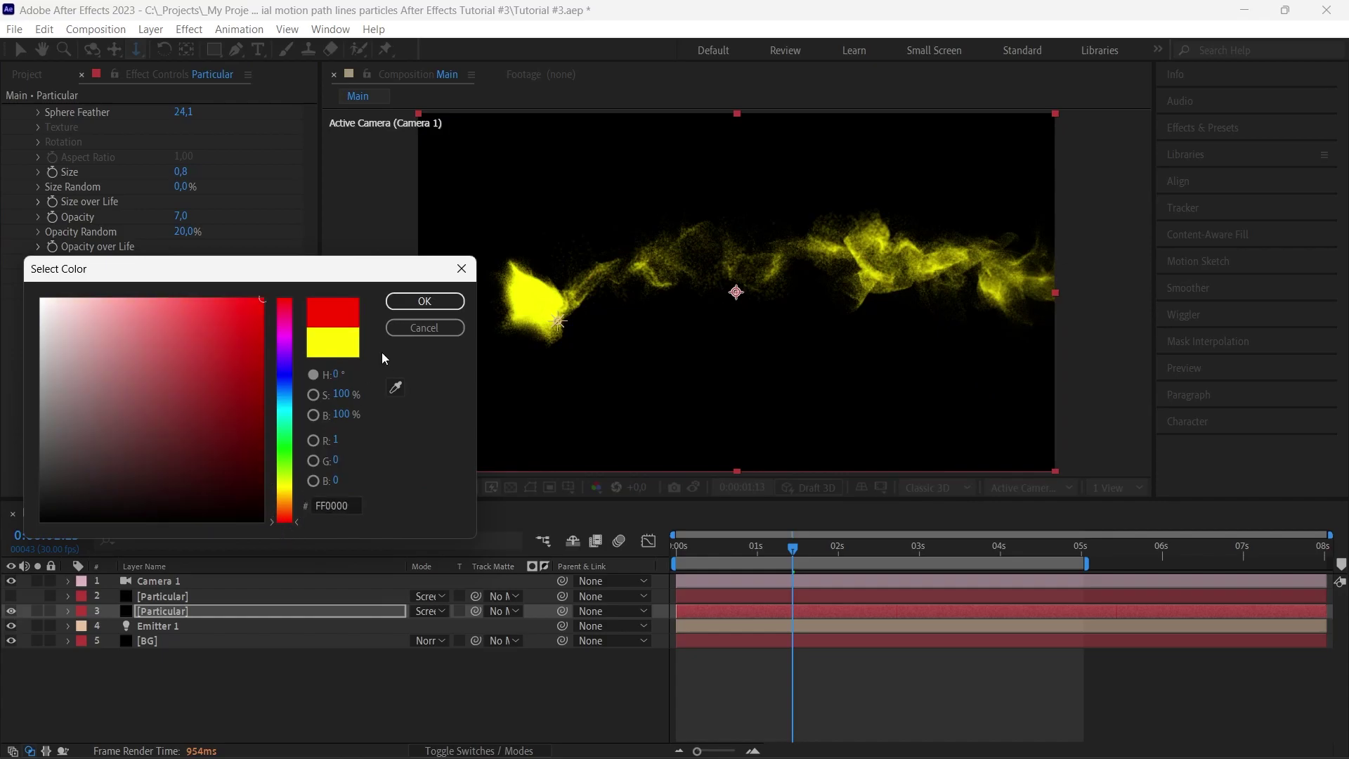
click(448, 298)
drag(127, 388, 138, 389)
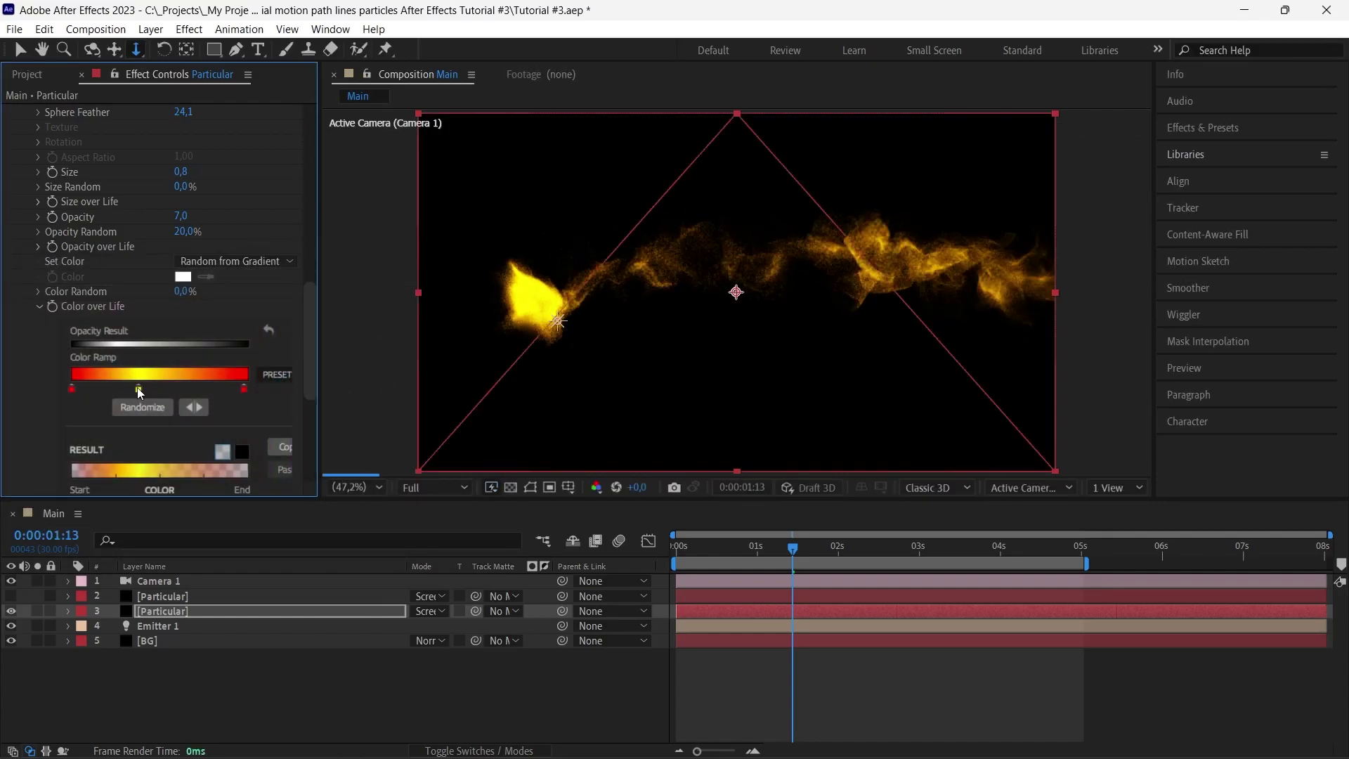
- Recolor the ramp's start stop orange and its end stop orange-red, and place the yellow stop near the middle
double_click(72, 388)
drag(269, 517, 296, 506)
click(414, 302)
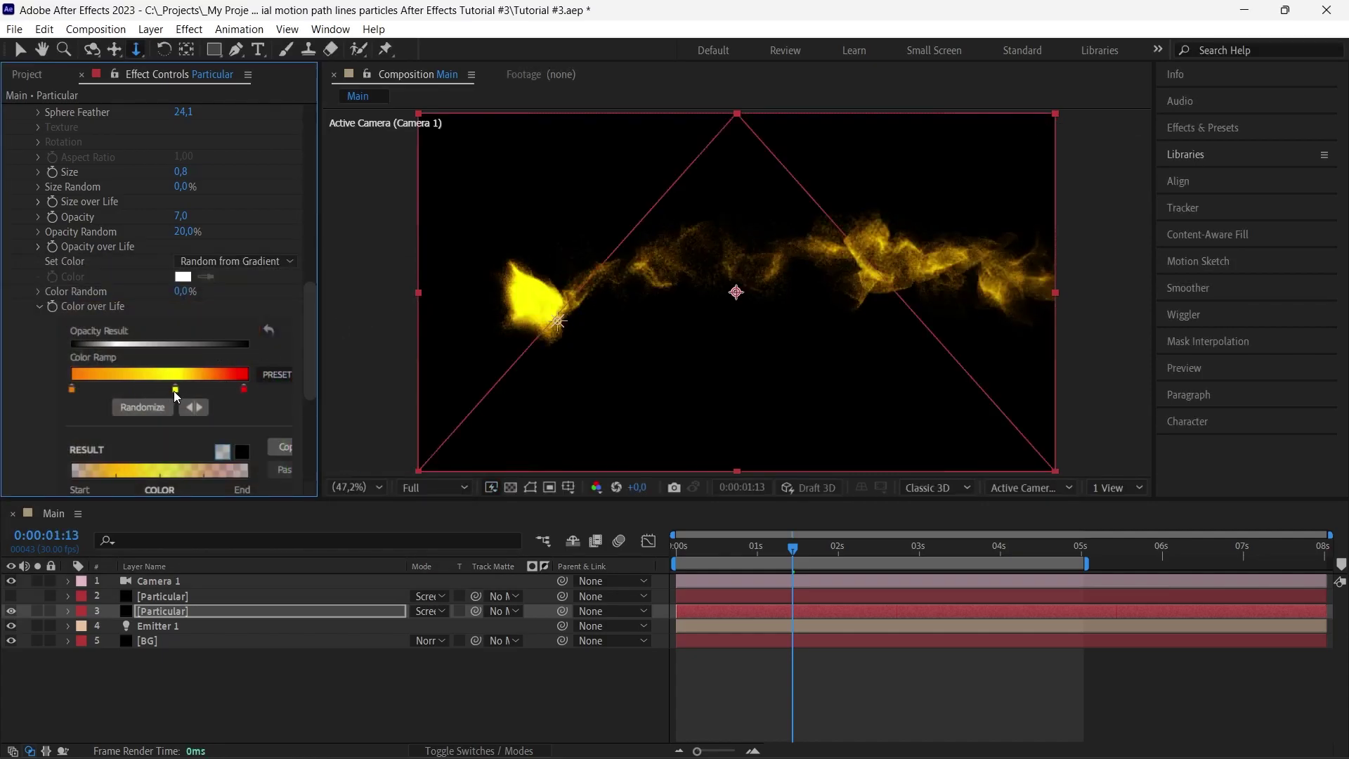
double_click(244, 389)
drag(299, 520, 297, 514)
click(424, 301)
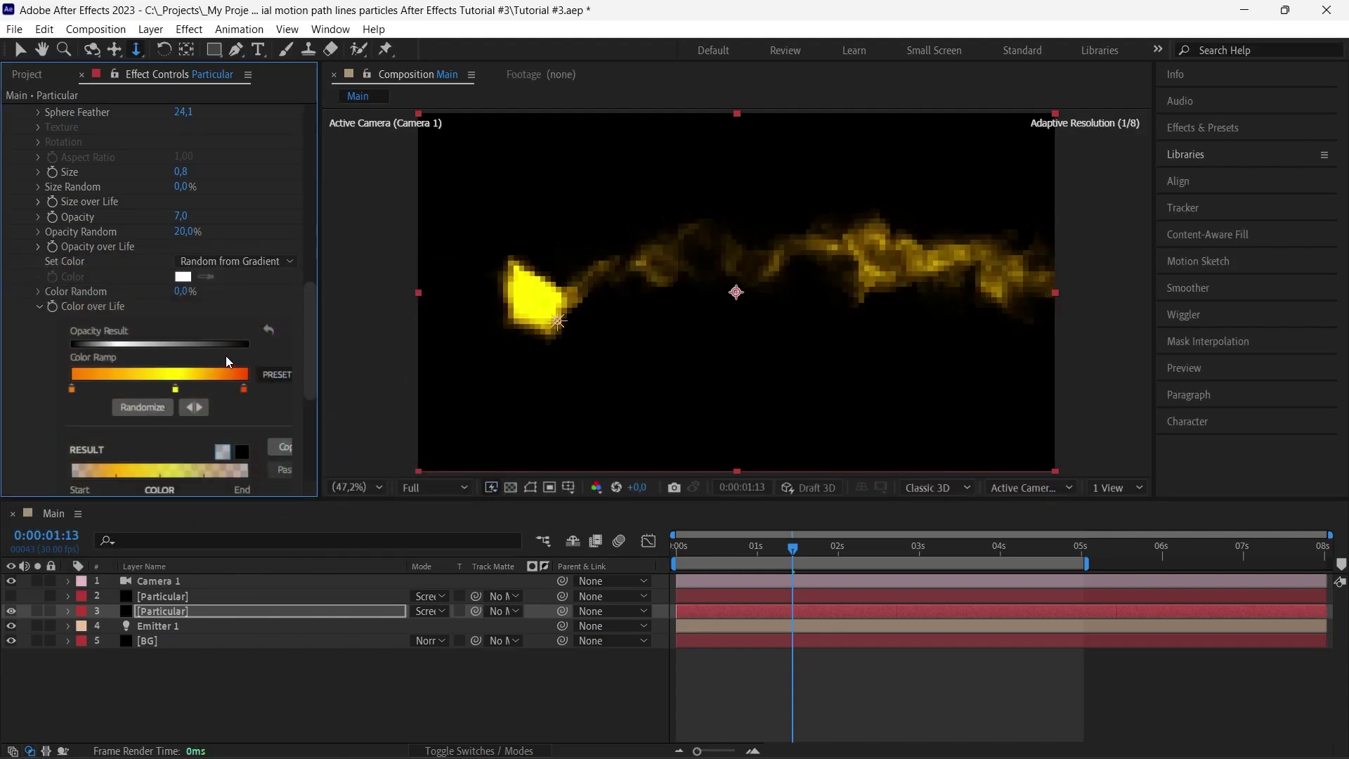
drag(139, 386, 155, 391)
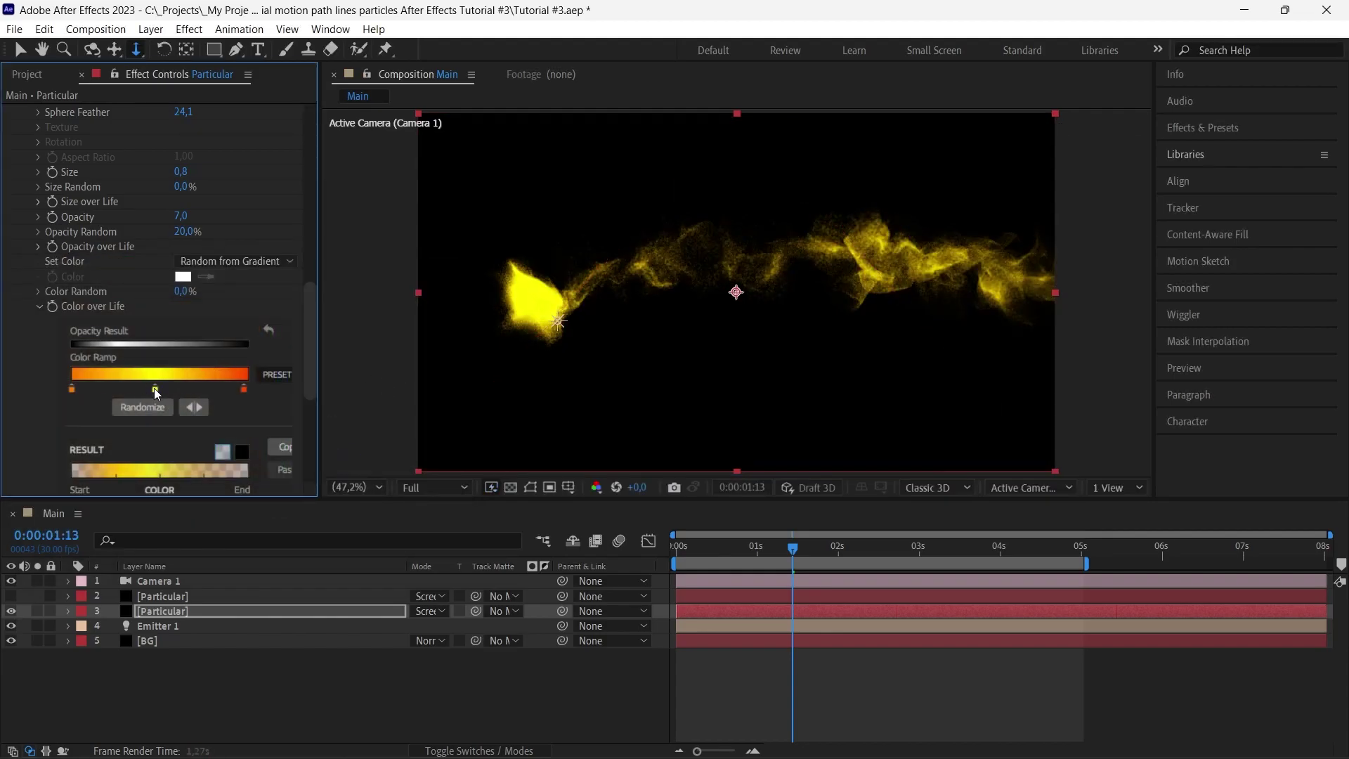
- Recolor the ramp's middle stop from yellow to amber and show the upper Particular layer again
double_click(155, 390)
drag(276, 488, 276, 495)
click(424, 301)
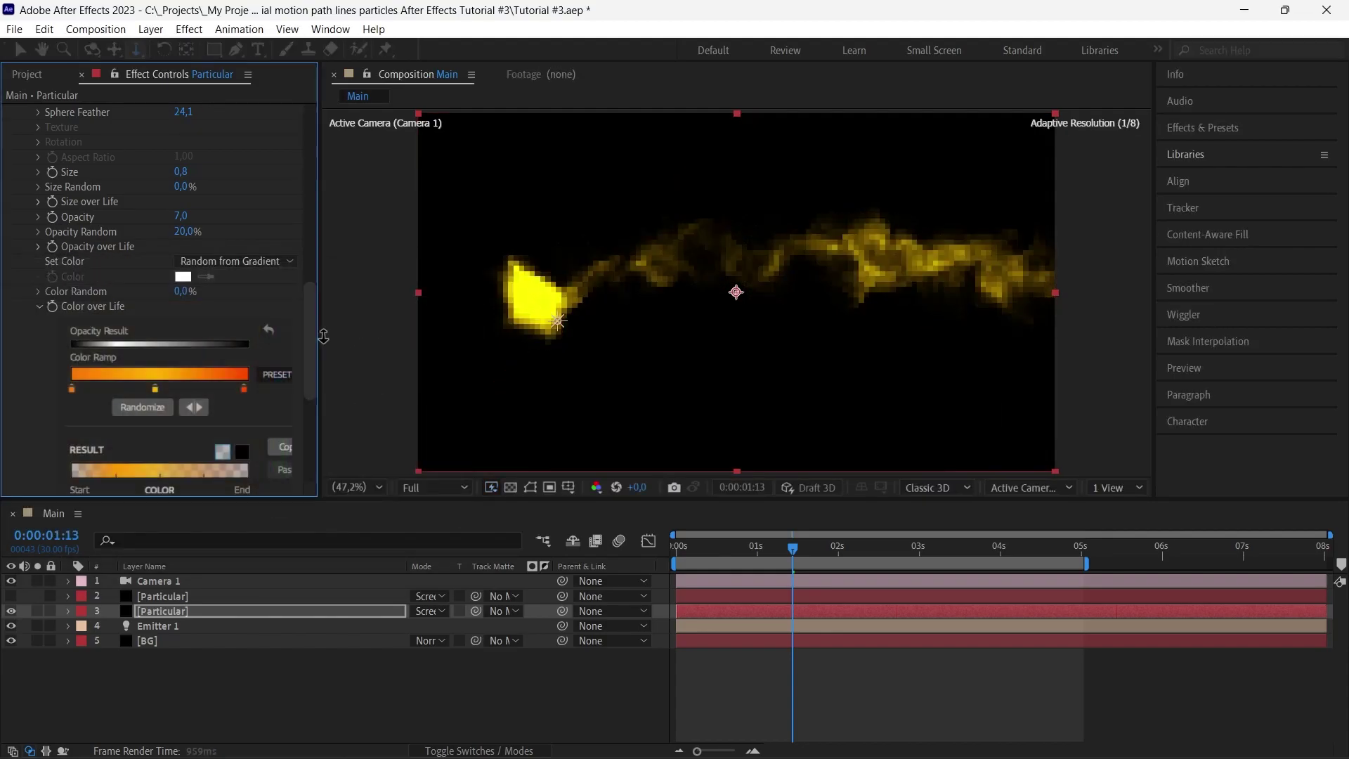
click(11, 596)
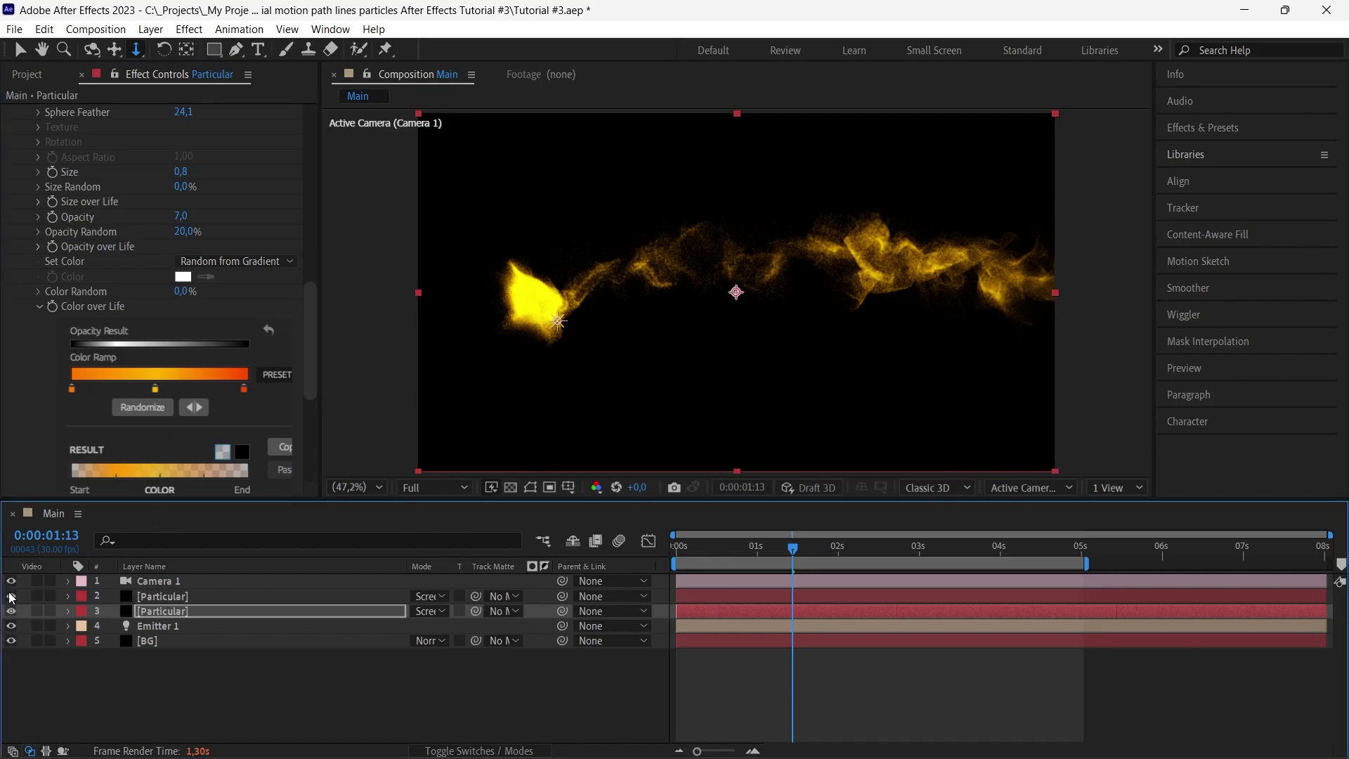
- Set the upper Particular layer's Set Color to Random from Gradient and expand its Color over Life ramp
click(134, 599)
scroll(108, 402, down, 10)
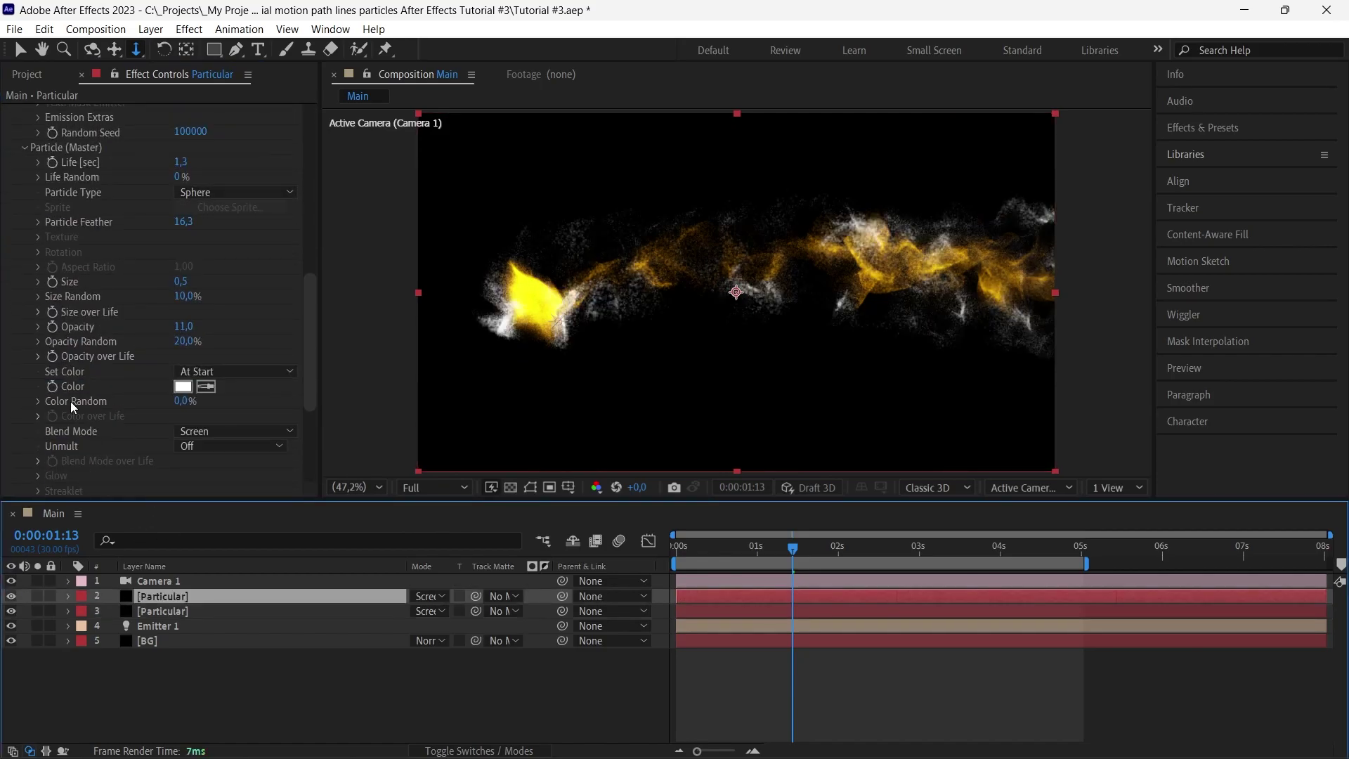
click(197, 371)
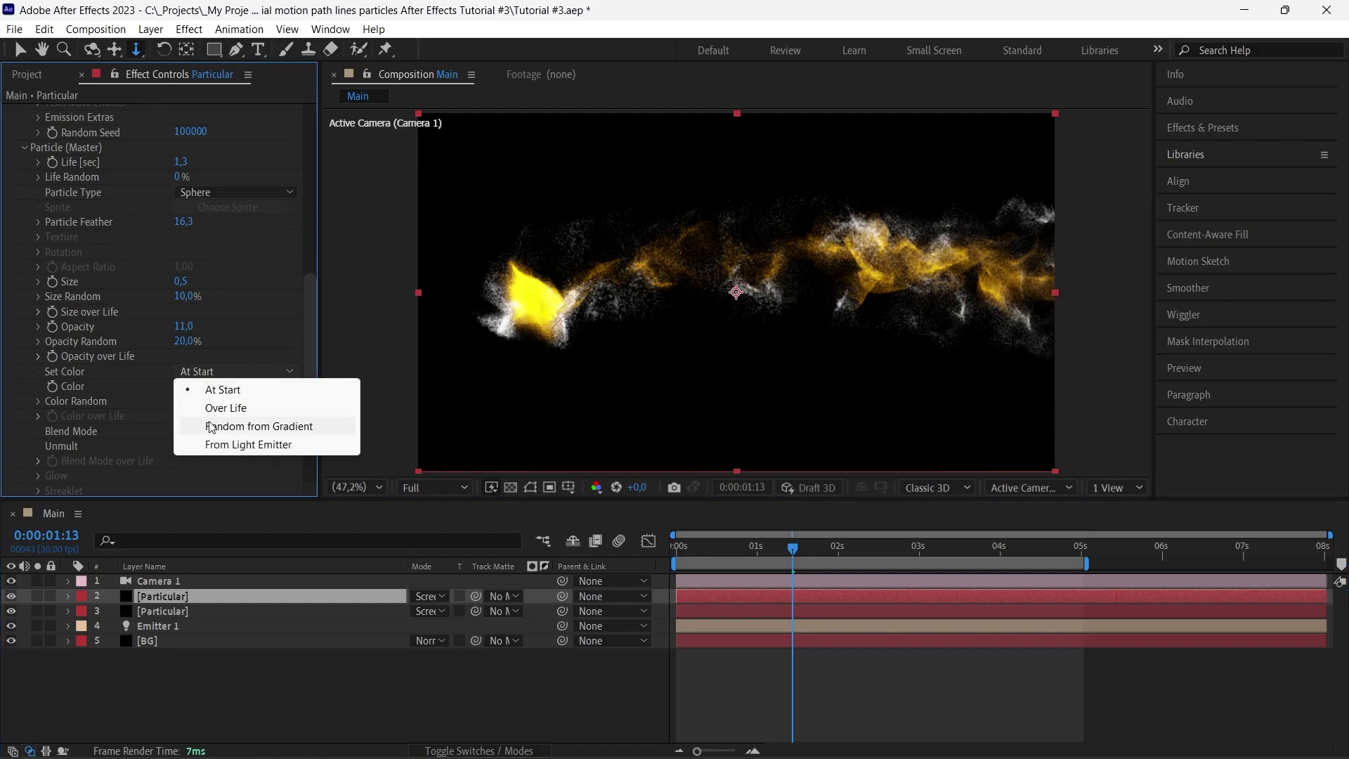
click(208, 426)
click(37, 416)
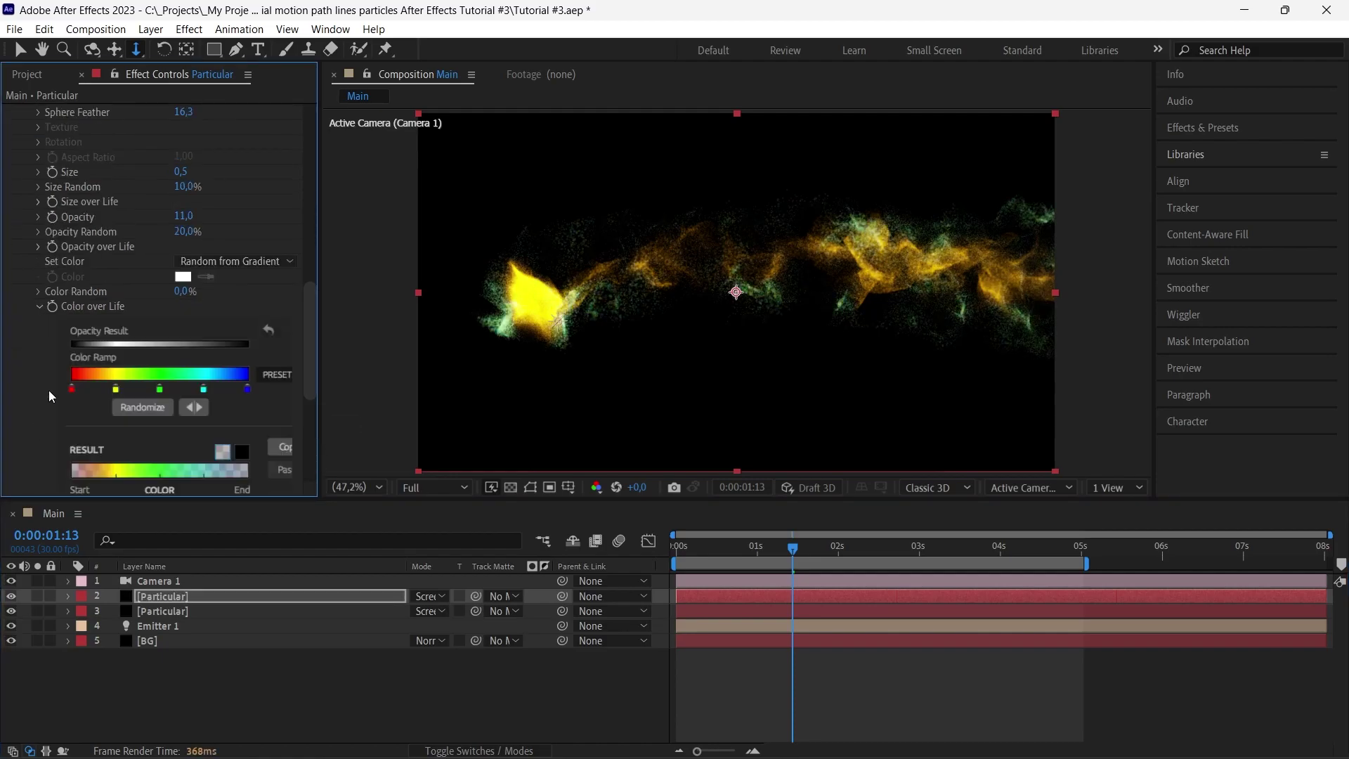
scroll(49, 390, down, 1)
- Check the lower Particular layer's particle color settings and return to the upper layer's color ramp
click(166, 611)
scroll(95, 383, down, 10)
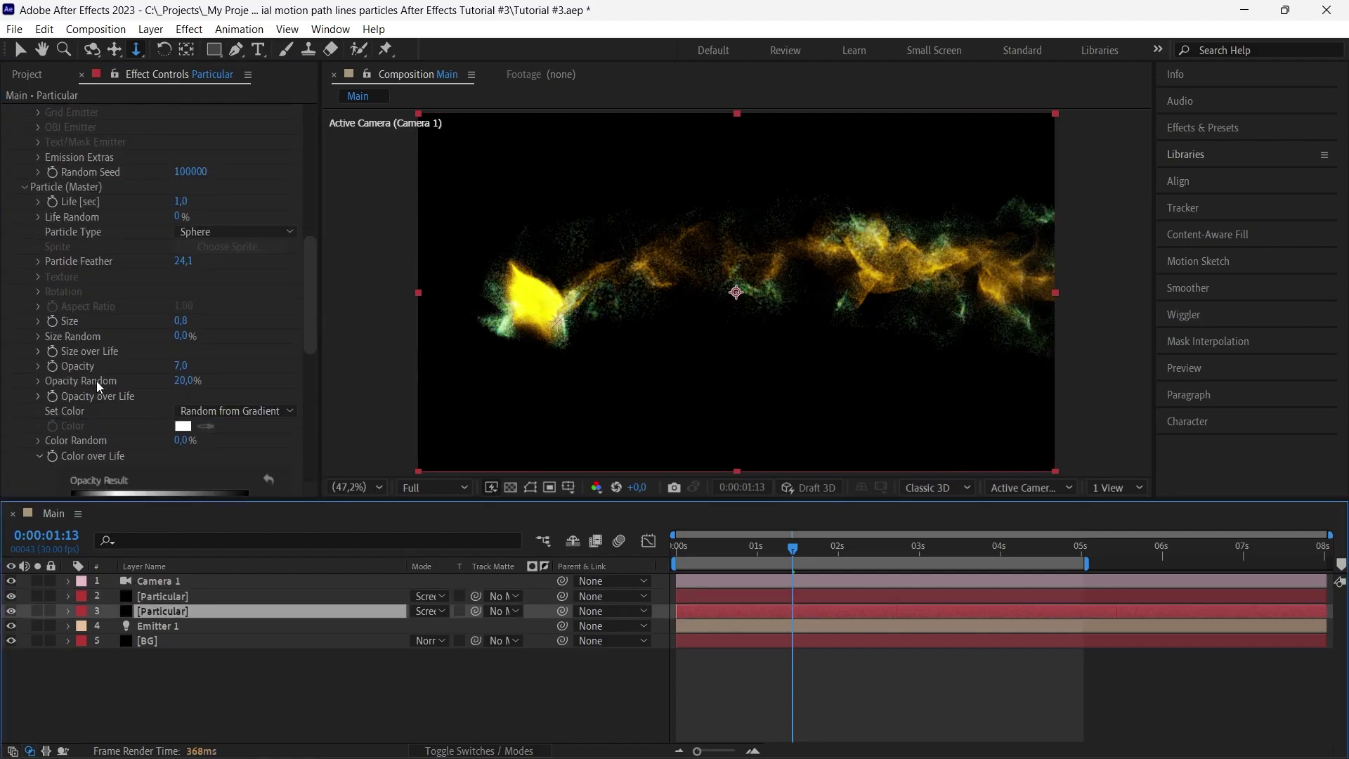
click(159, 595)
scroll(116, 412, down, 10)
- Remove the green and cyan stops from the upper layer's ramp and recolor the blue end stop to FF9100
drag(159, 341, 208, 377)
double_click(247, 341)
click(284, 500)
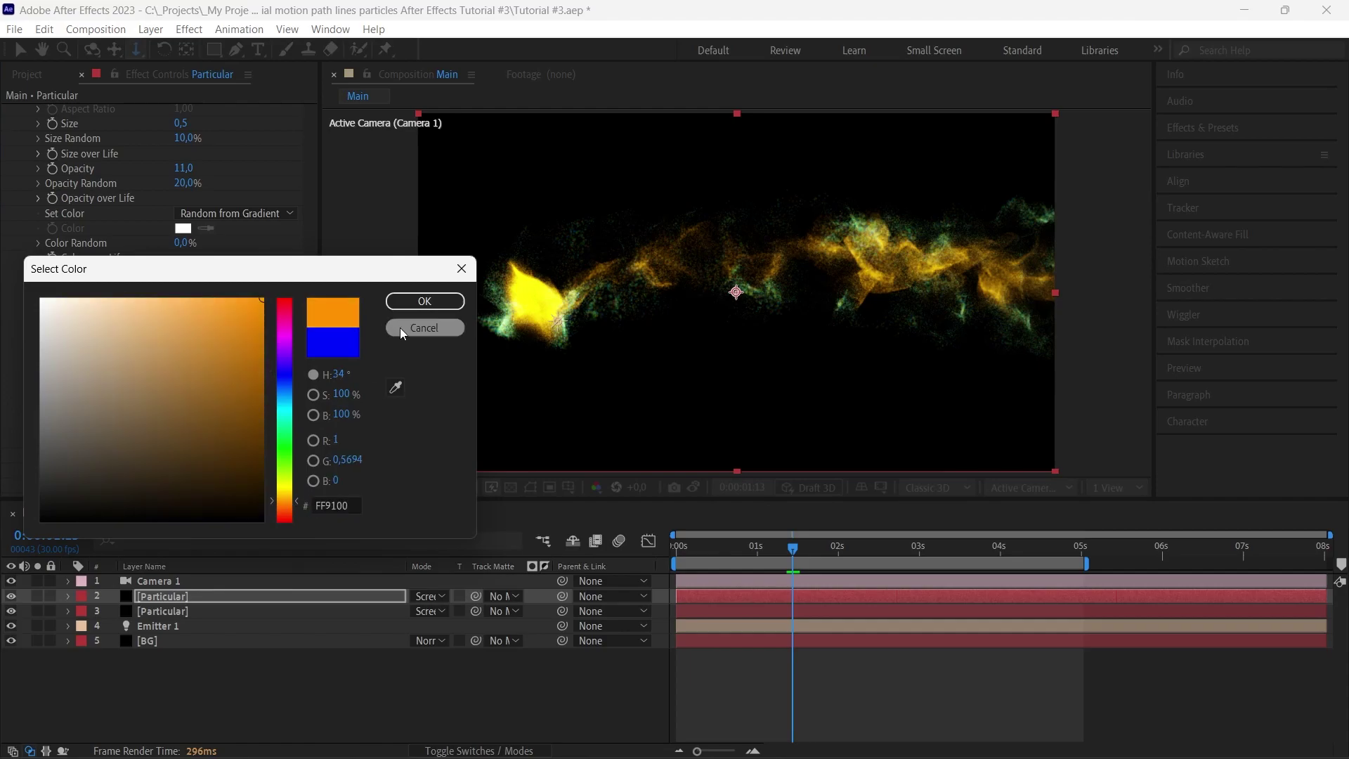
click(424, 301)
- Move the upper layer's middle ramp stop to about two thirds of the ramp and recolor the red start stop amber
drag(115, 339, 191, 337)
double_click(71, 341)
drag(287, 508, 286, 496)
click(424, 302)
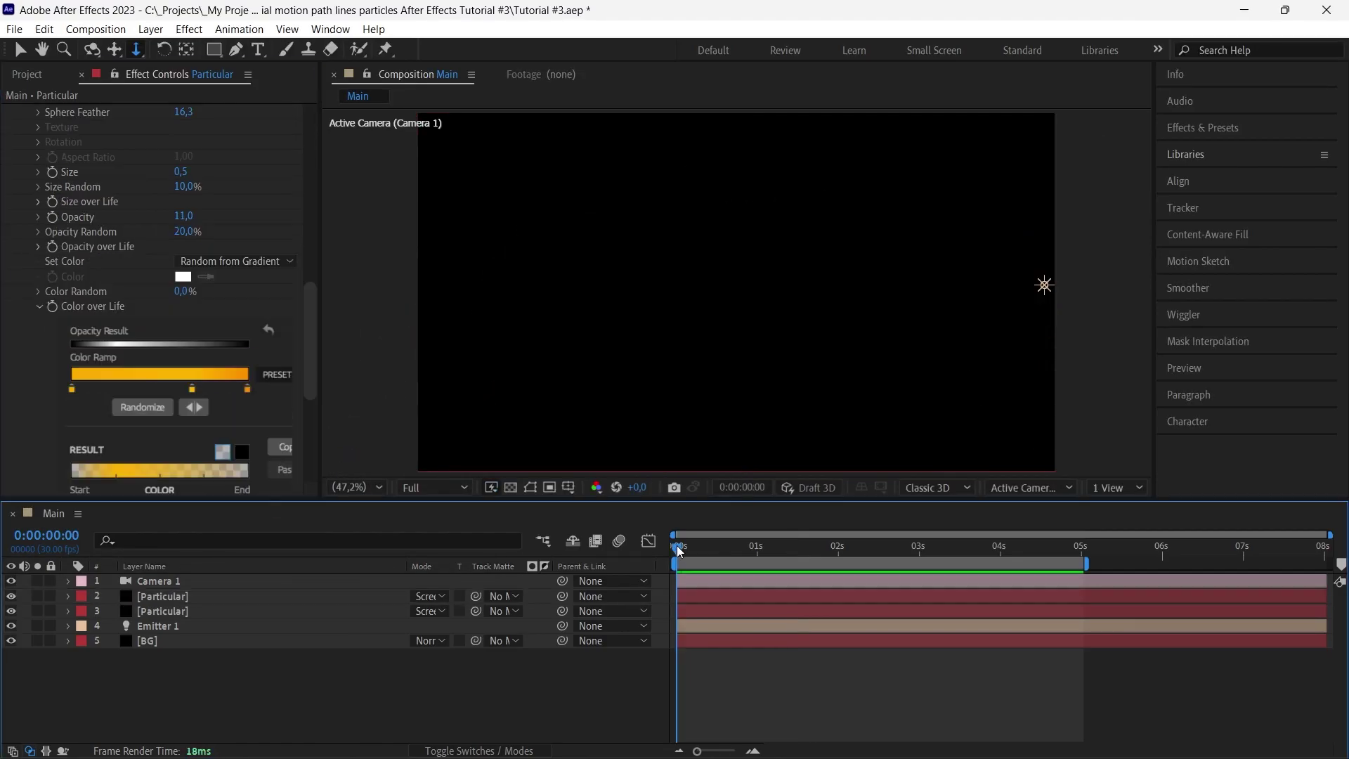
- Move to 0:00:01:23 and duplicate the upper Particular layer
drag(677, 547, 820, 587)
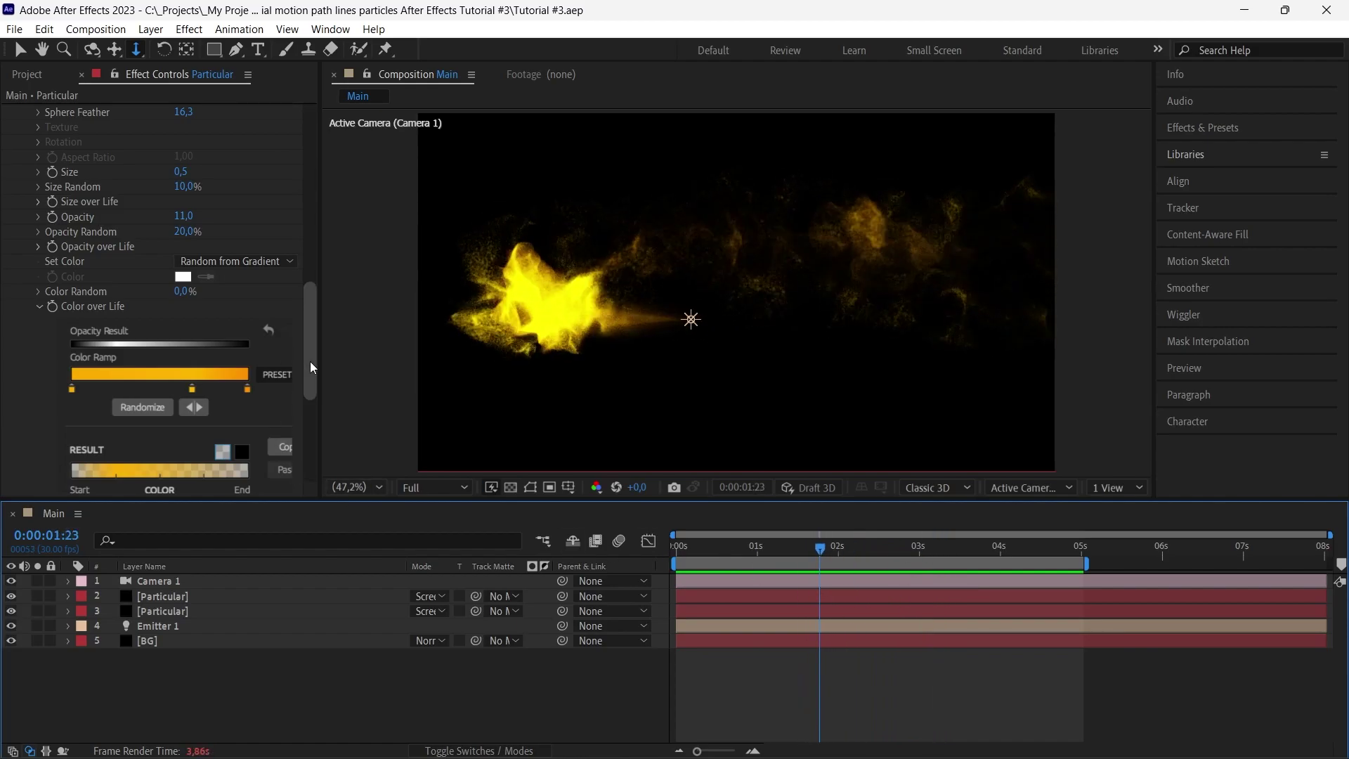
click(249, 595)
key(ctrl+d)
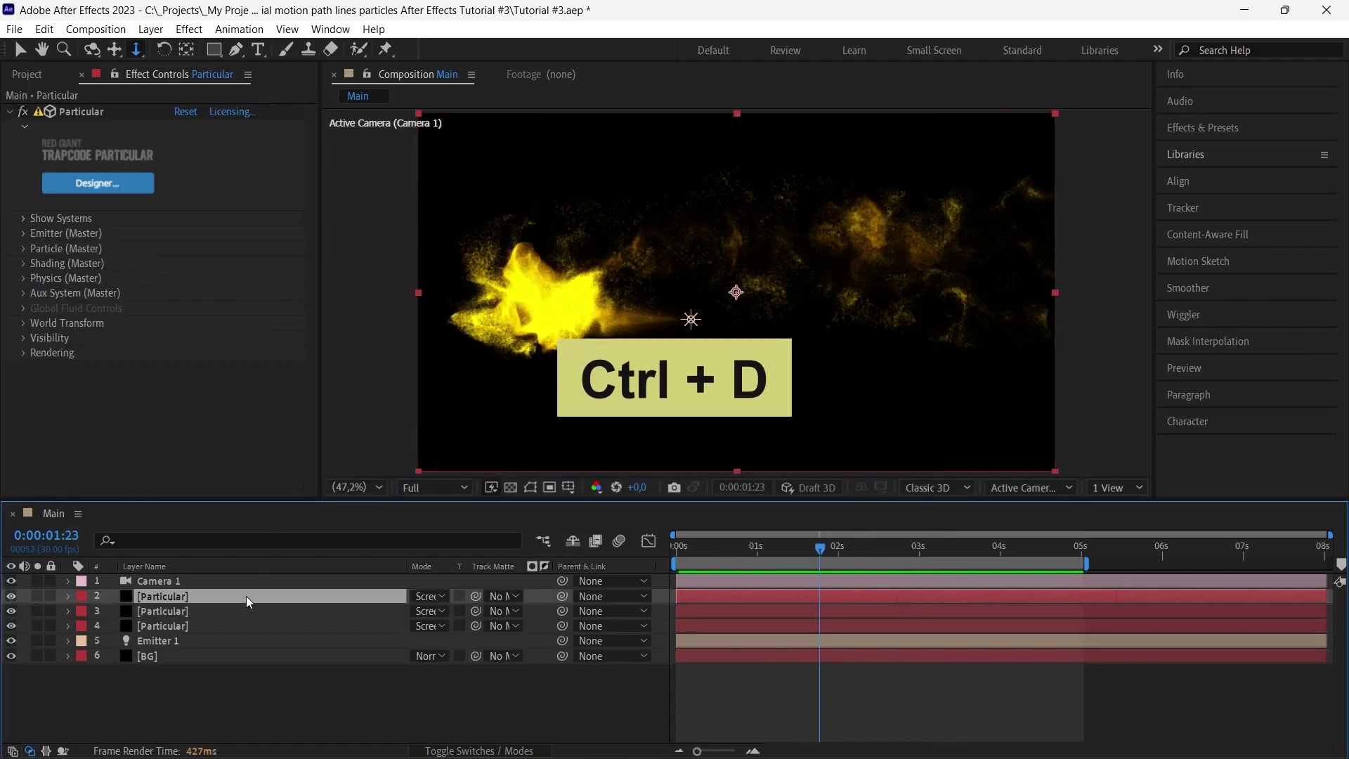
- Set the Turbulence Field's Octave Scale to 3 in the Air physics of the new duplicate Particular layer
click(23, 278)
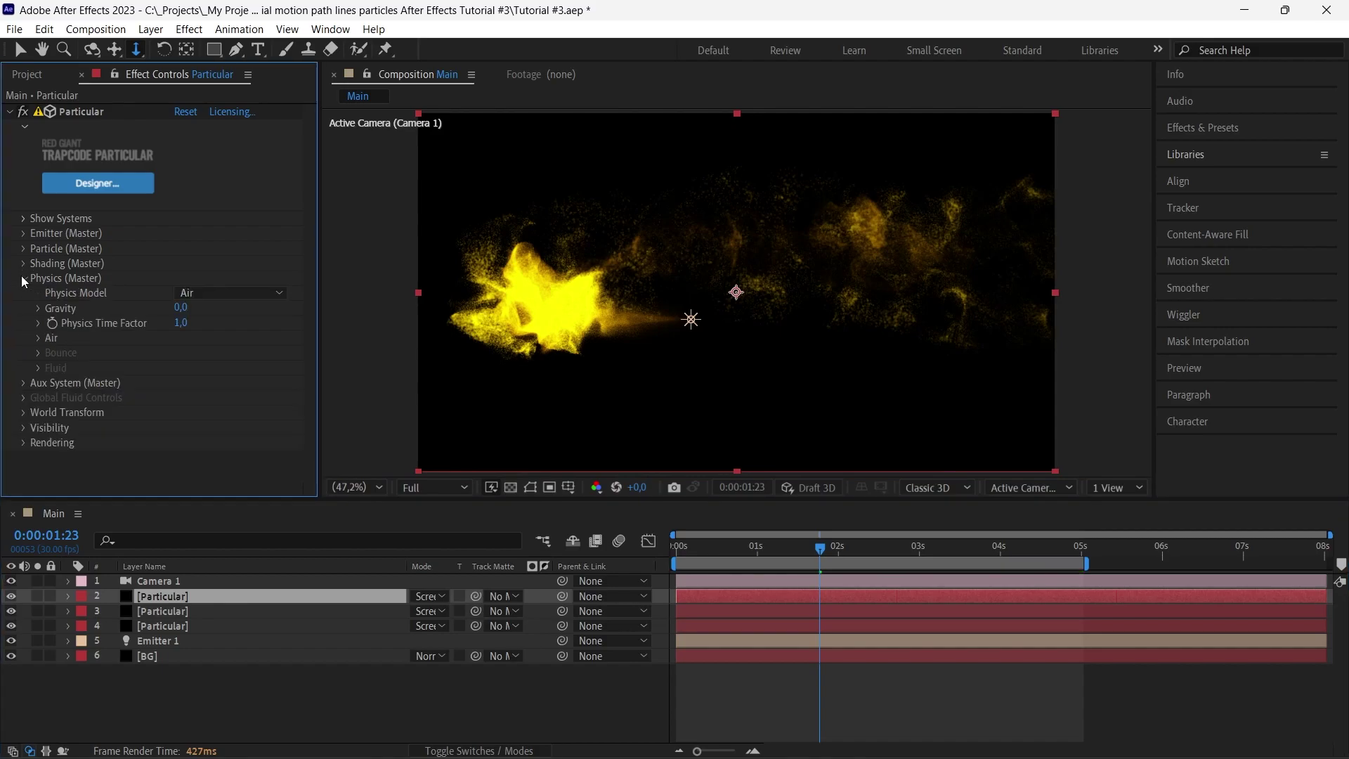
click(38, 338)
scroll(117, 318, down, 3)
click(56, 368)
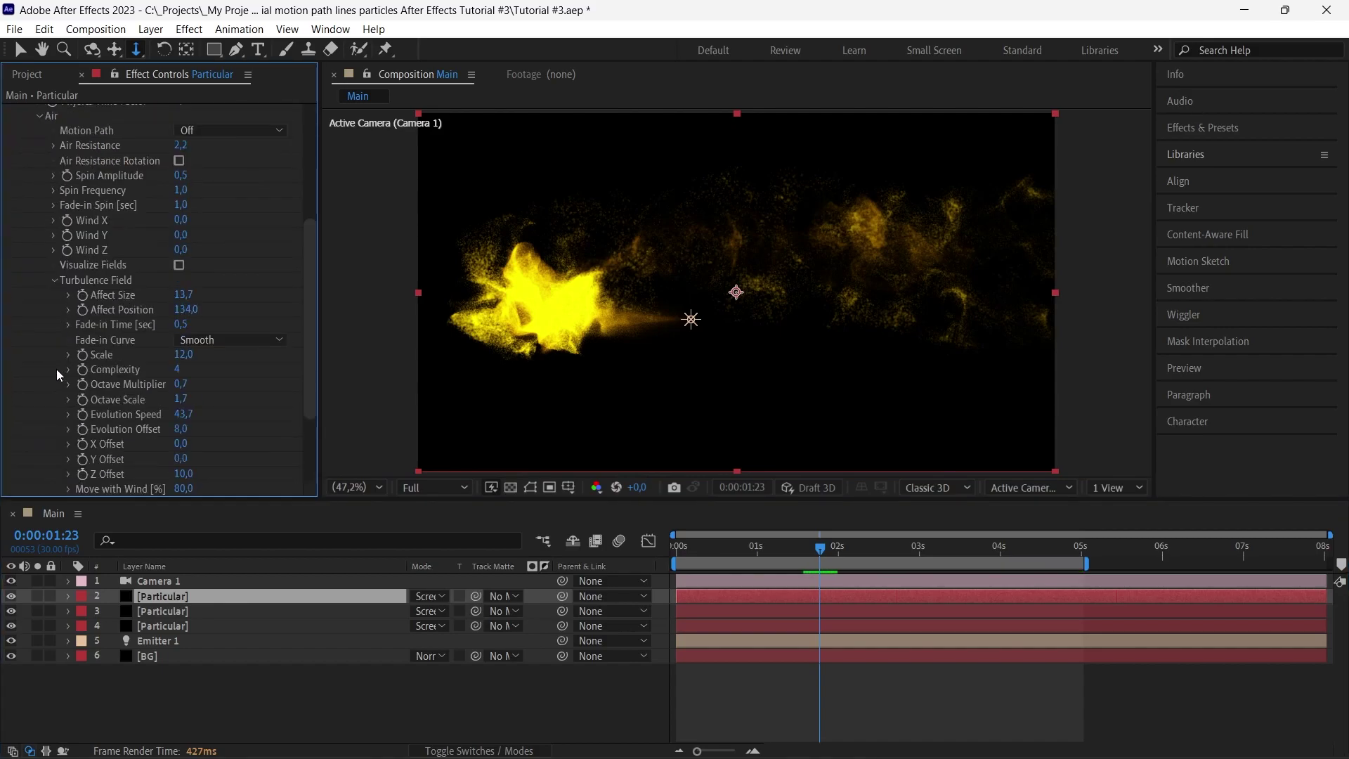
scroll(168, 367, down, 1)
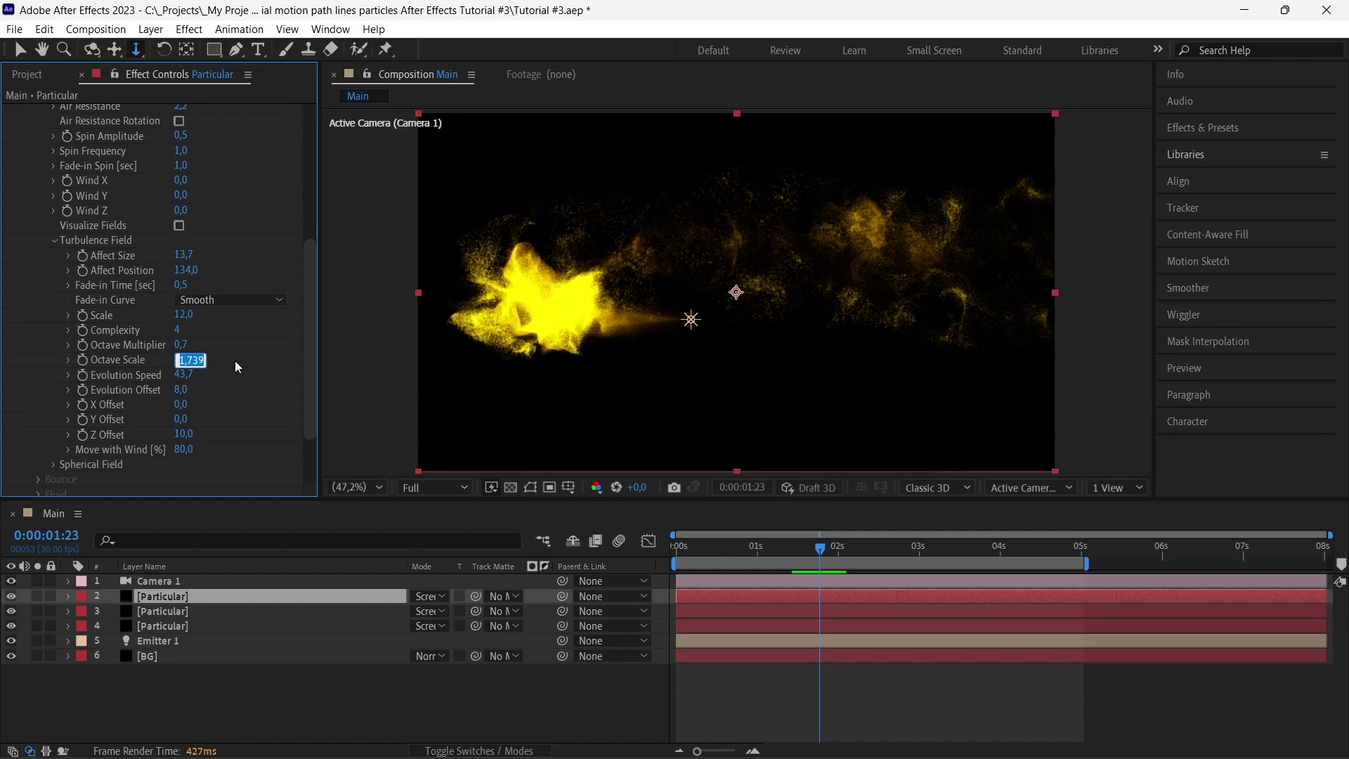
text(3)
key(Return)
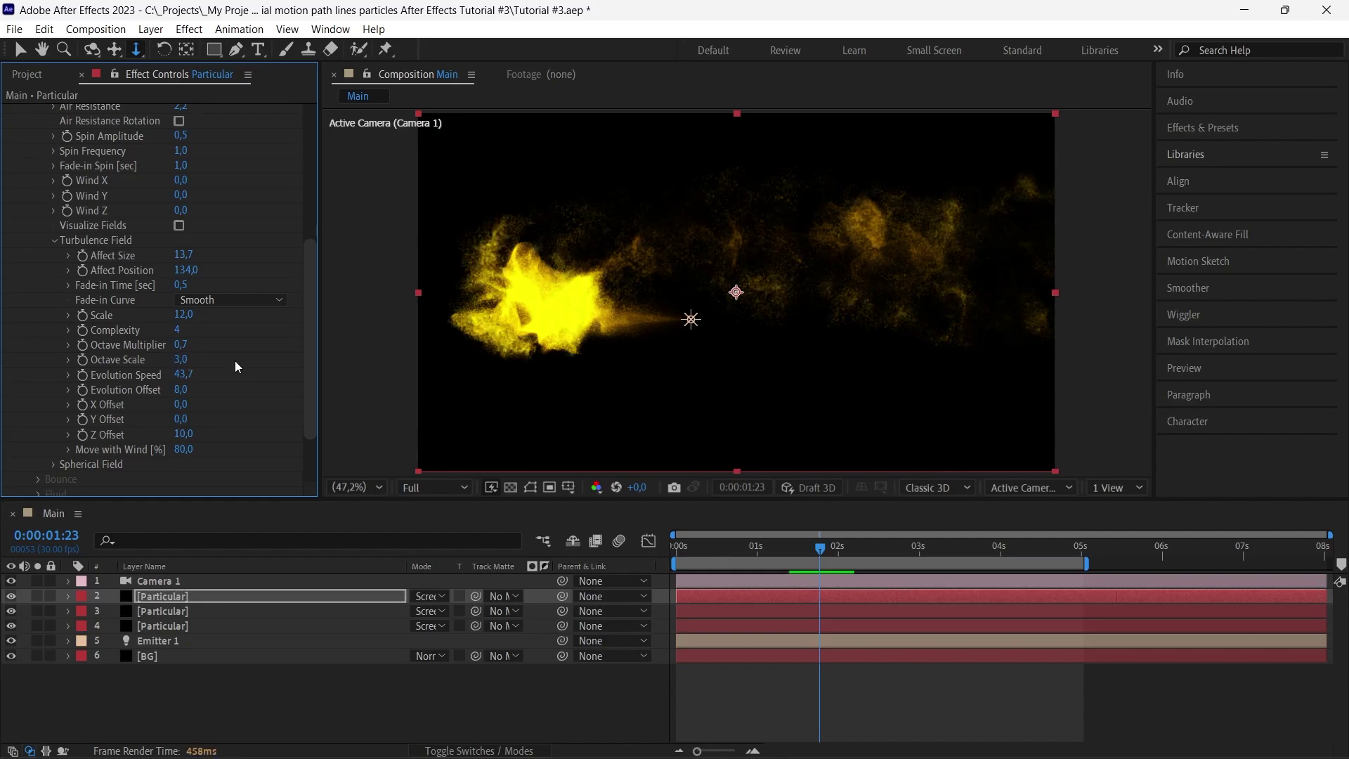
drag(310, 339, 330, 174)
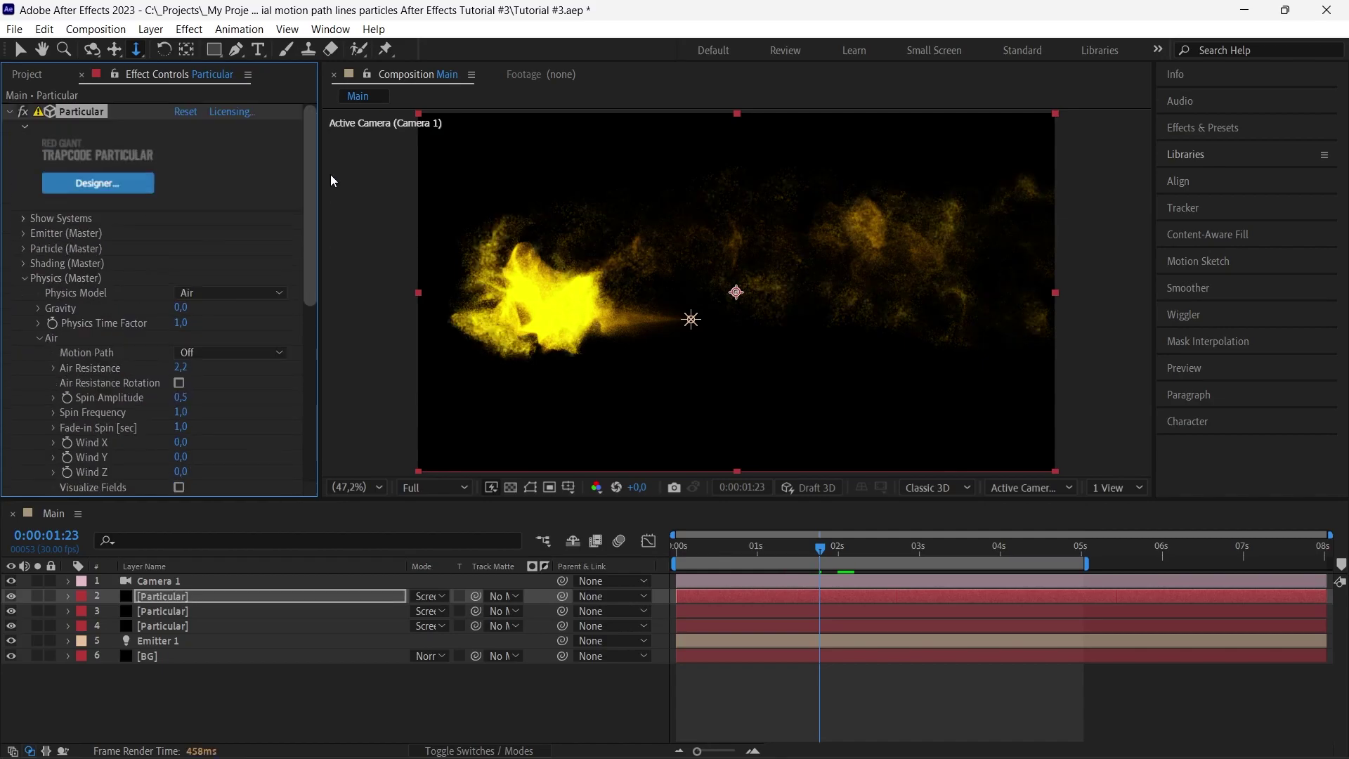
- Enter a new Particles/sec rate for the top Particular layer and set its particle Size to 1
click(24, 233)
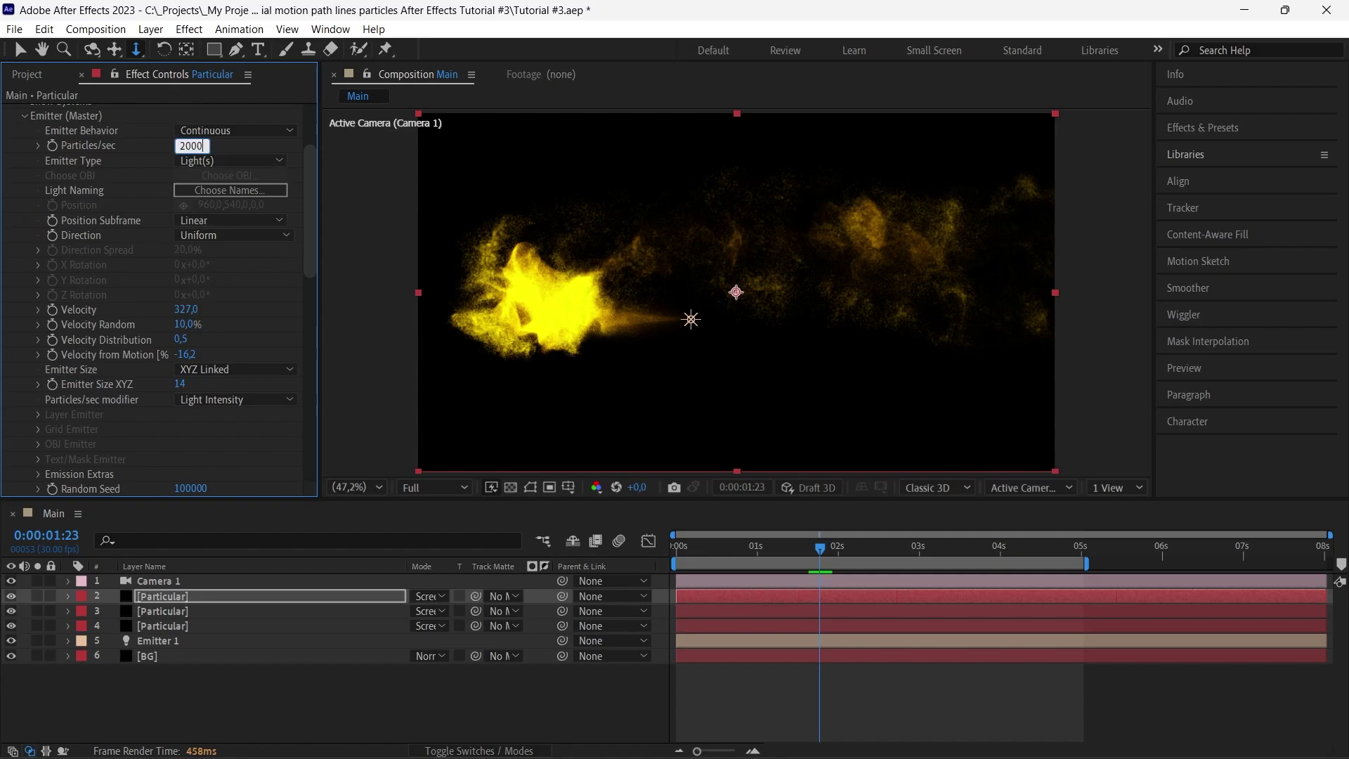
key(Return)
drag(313, 272, 307, 353)
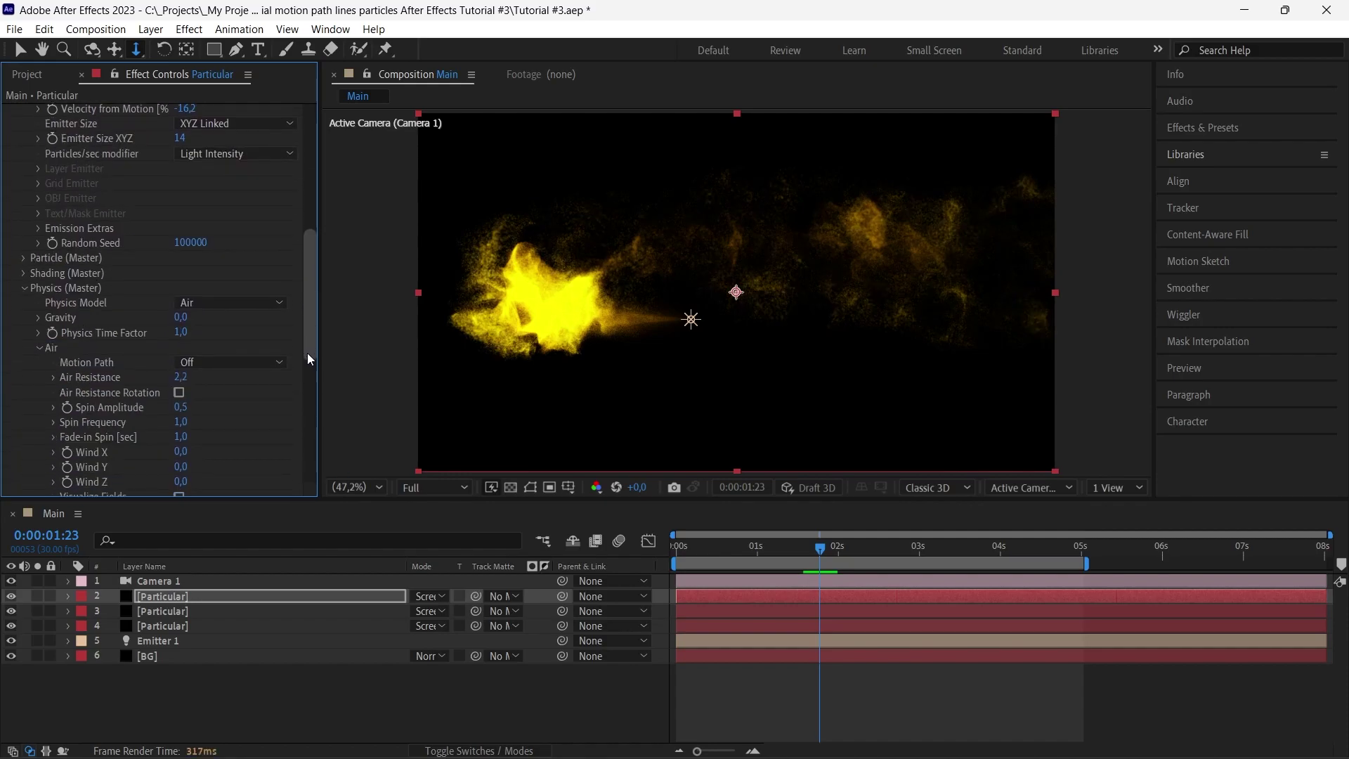
click(24, 260)
click(184, 246)
text(1)
key(Return)
- Set the top Particular layer's Turbulence Field to Octave Scale 5, Affect Position 56.8 and Affect Size 6.5
drag(309, 271, 316, 413)
click(182, 389)
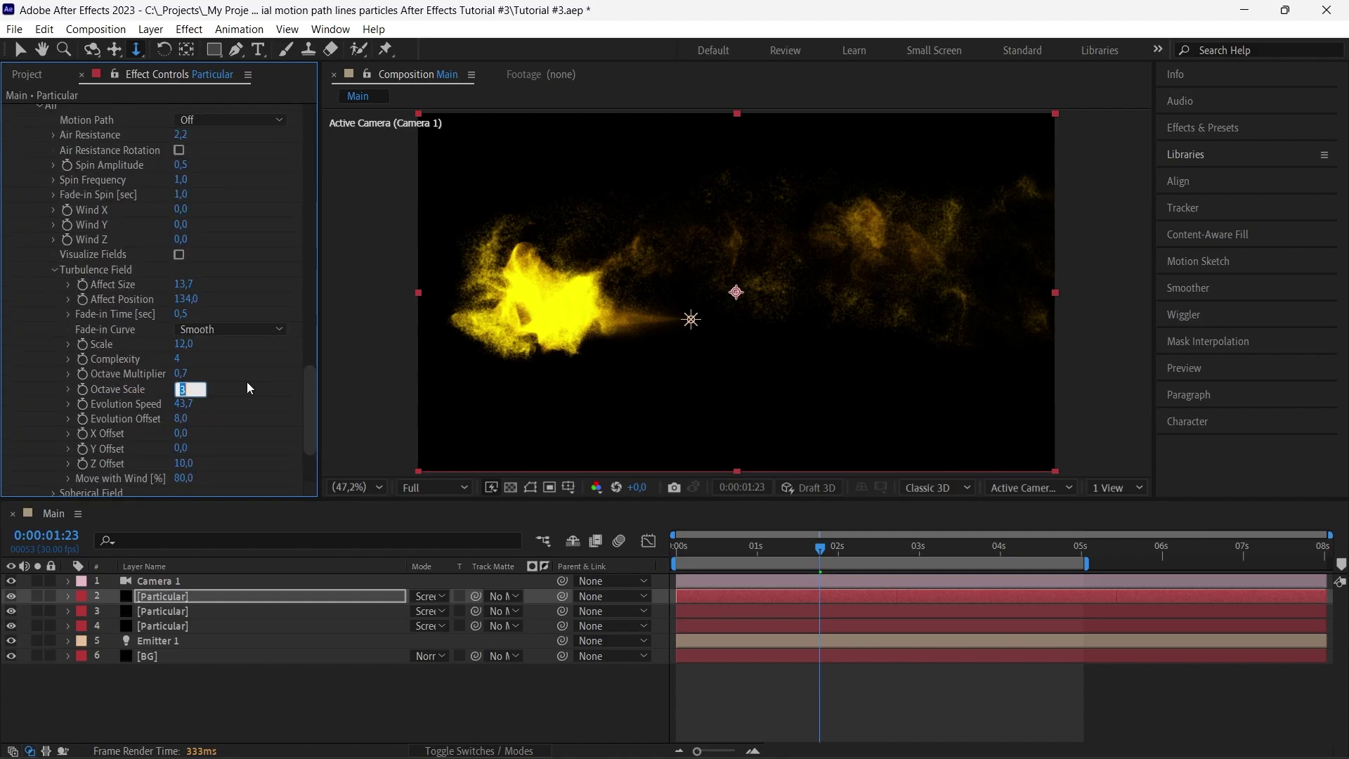
text(5)
key(Return)
mouse_move(187, 299)
mouse_down()
mouse_move(116, 302)
mouse_move(163, 301)
mouse_move(141, 304)
mouse_move(172, 286)
mouse_up()
- Set the top Particular layer's particle Life to 0.5 seconds and its Sphere Feather to 42.4
scroll(220, 373, up, 15)
scroll(220, 374, up, 5)
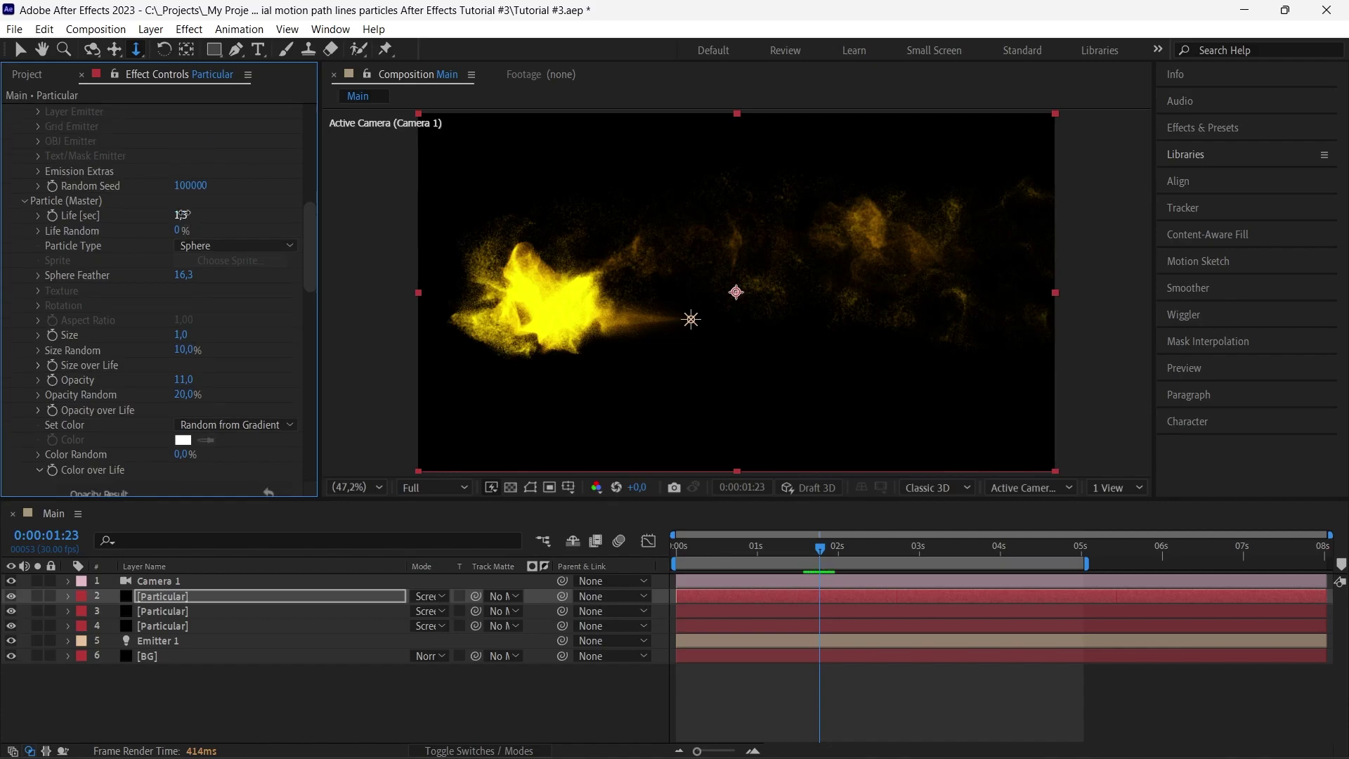
click(181, 216)
text(0.5)
key(Return)
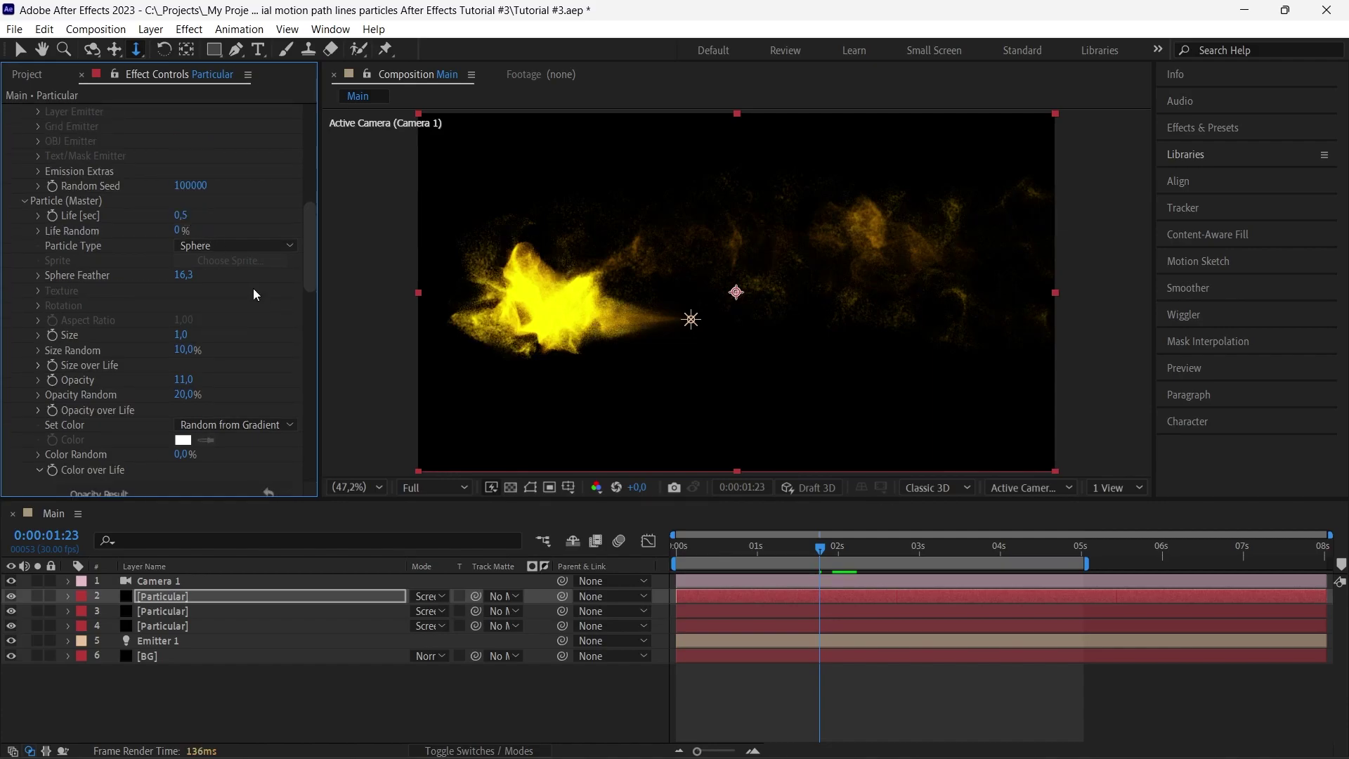
drag(182, 279, 105, 279)
- Lower the top Particular layer's emitter Velocity to 17 and set its Velocity from Motion to -7.6
scroll(209, 279, up, 6)
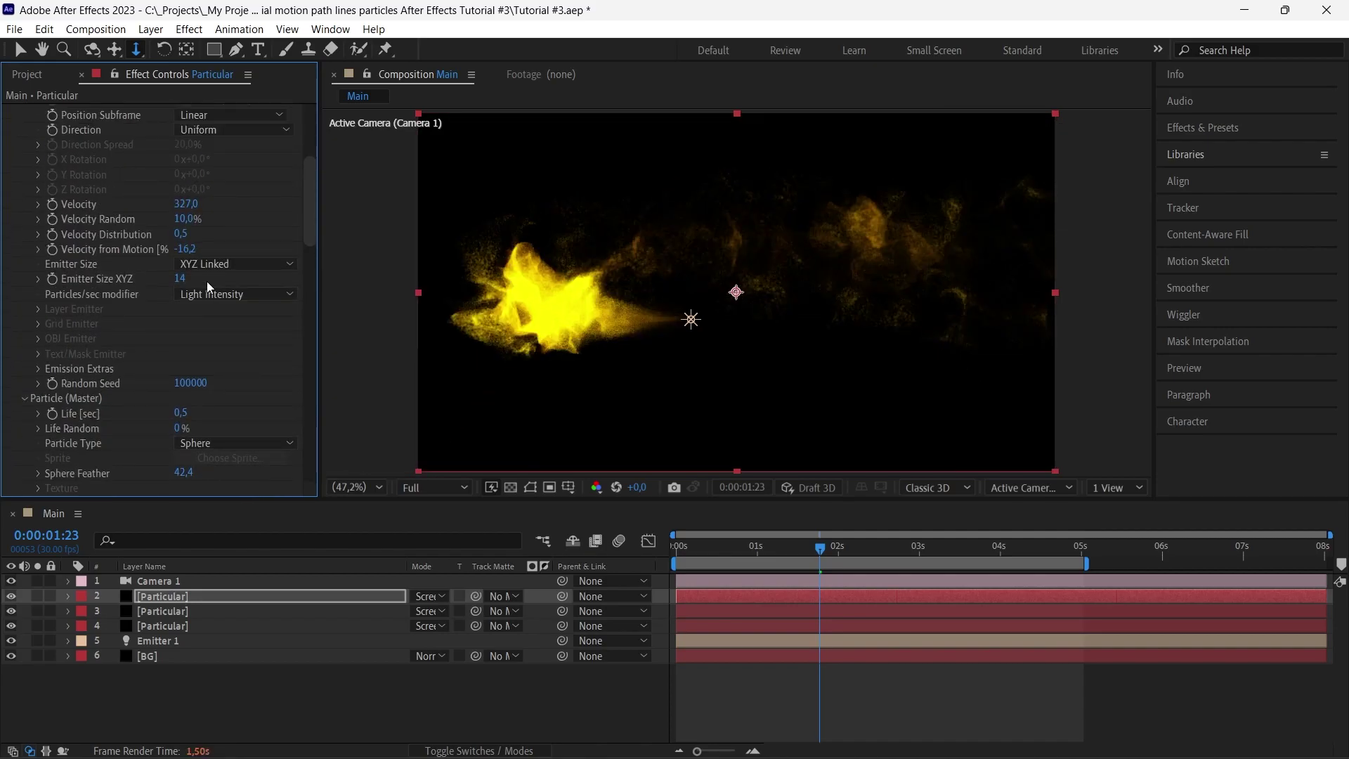
drag(186, 243, 165, 248)
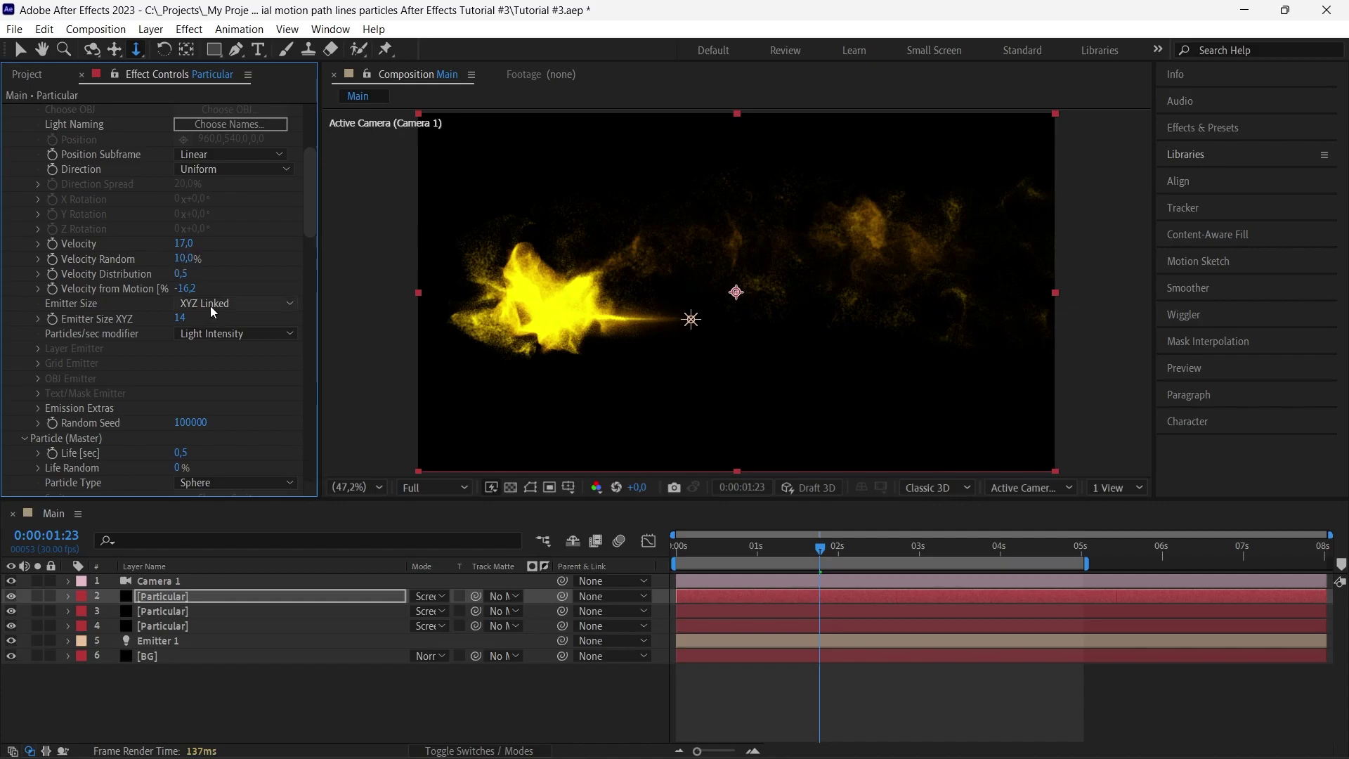
drag(185, 289, 213, 291)
- Preview the composition from the first frame with nothing selected to review the combined particle trail
drag(314, 221, 309, 470)
drag(679, 549, 668, 550)
click(626, 703)
key(space)
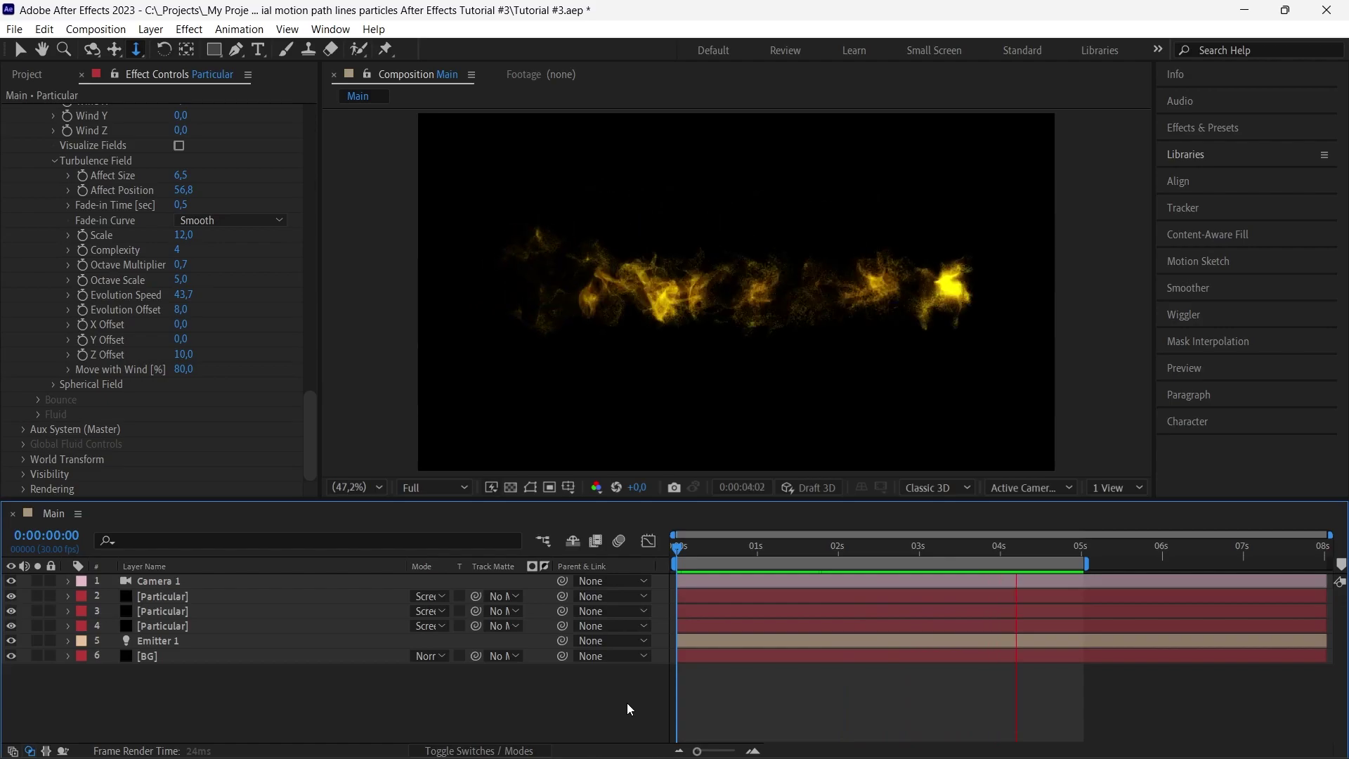
- Duplicate the top Particular layer and move to 0:00:01:01
click(238, 597)
key(ctrl+d)
drag(309, 171, 314, 223)
click(761, 548)
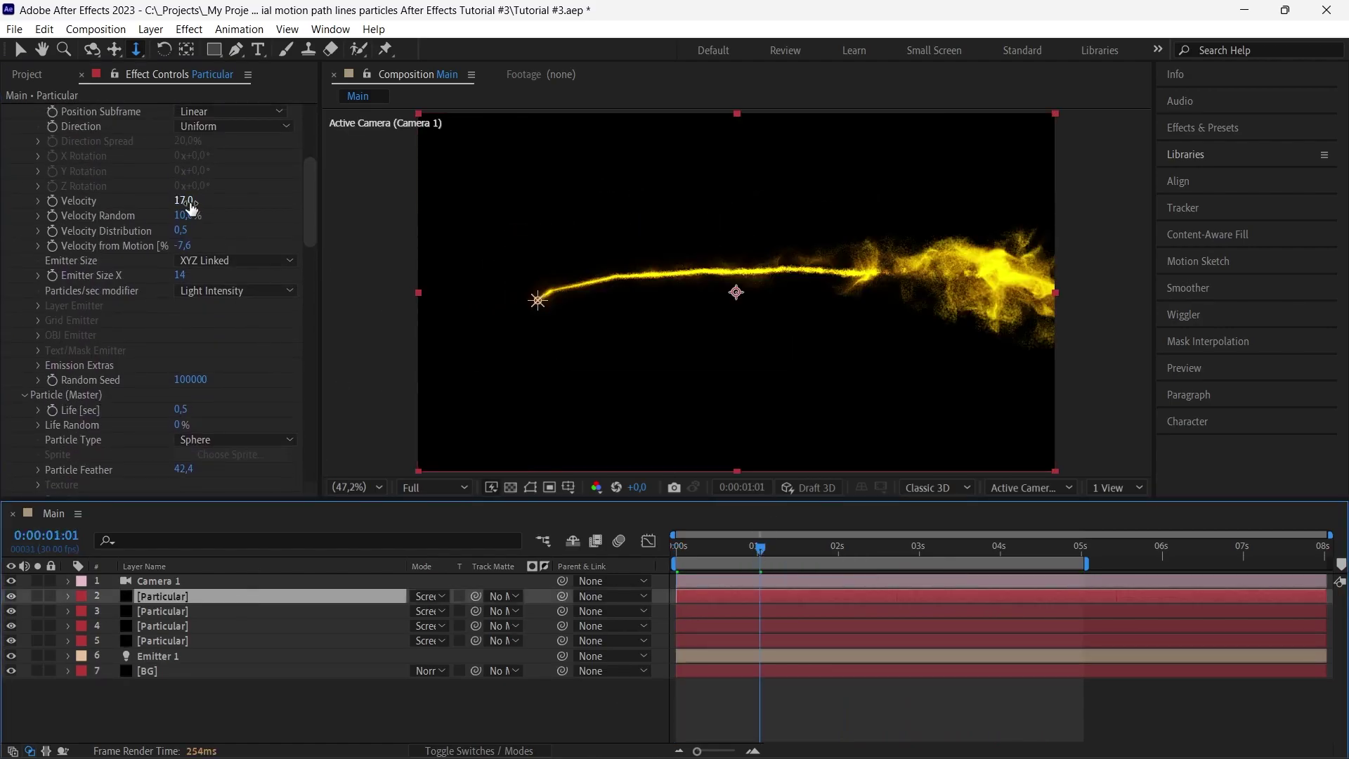
- Increase the new duplicate's emitter Velocity and Velocity from Motion, and set its Emitter Size XYZ to 28
drag(188, 202, 217, 204)
click(185, 216)
click(245, 245)
drag(184, 247, 195, 278)
- Set the new duplicate Particular layer's particle Opacity to 35
drag(306, 233, 310, 326)
click(178, 174)
text(70)
key(Return)
- Set the new duplicate's Turbulence Field to Affect Position 150.8 and Evolution Speed 91.7
drag(310, 263, 307, 395)
drag(194, 328, 257, 328)
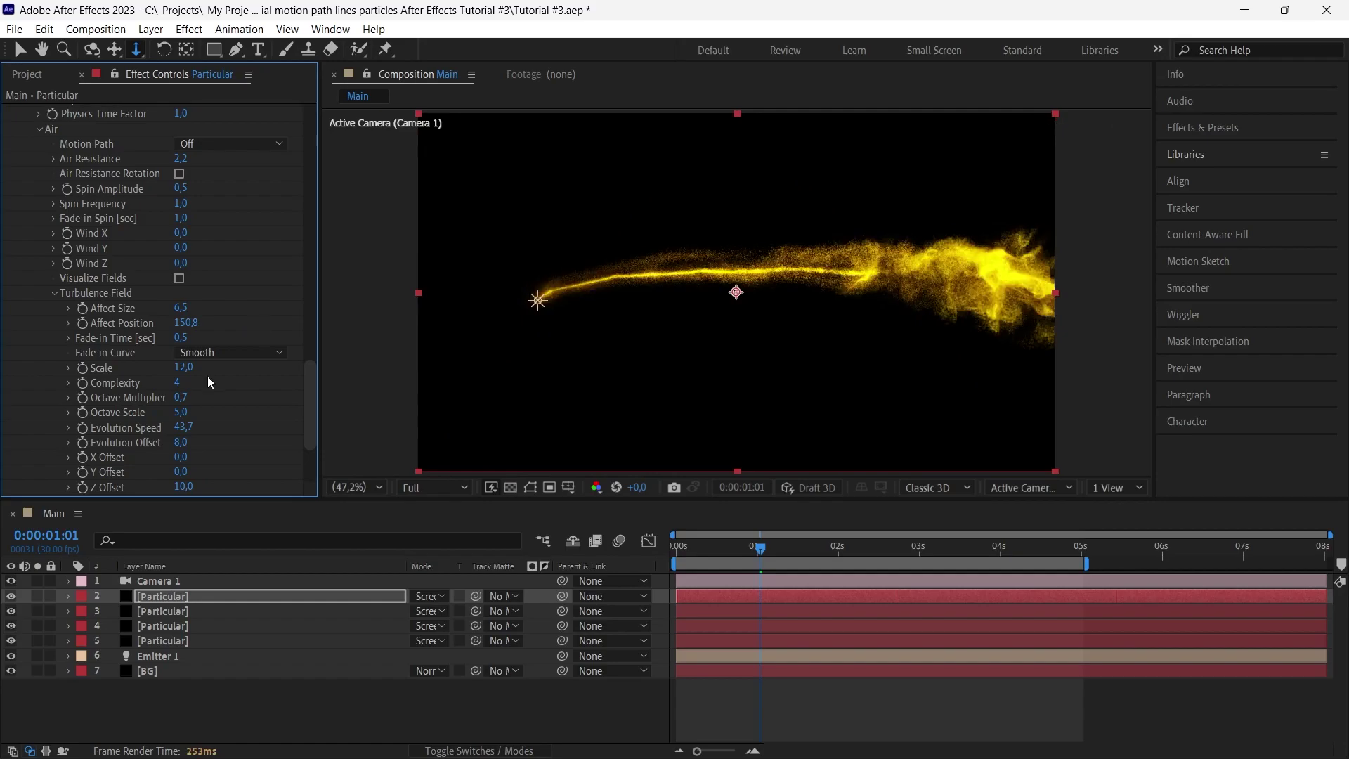
drag(182, 428, 226, 429)
- Move to 0:00:02:02 and raise the Turbulence Field's Evolution Speed to 108.7, adjusting the Octave Scale by a small amount
click(843, 552)
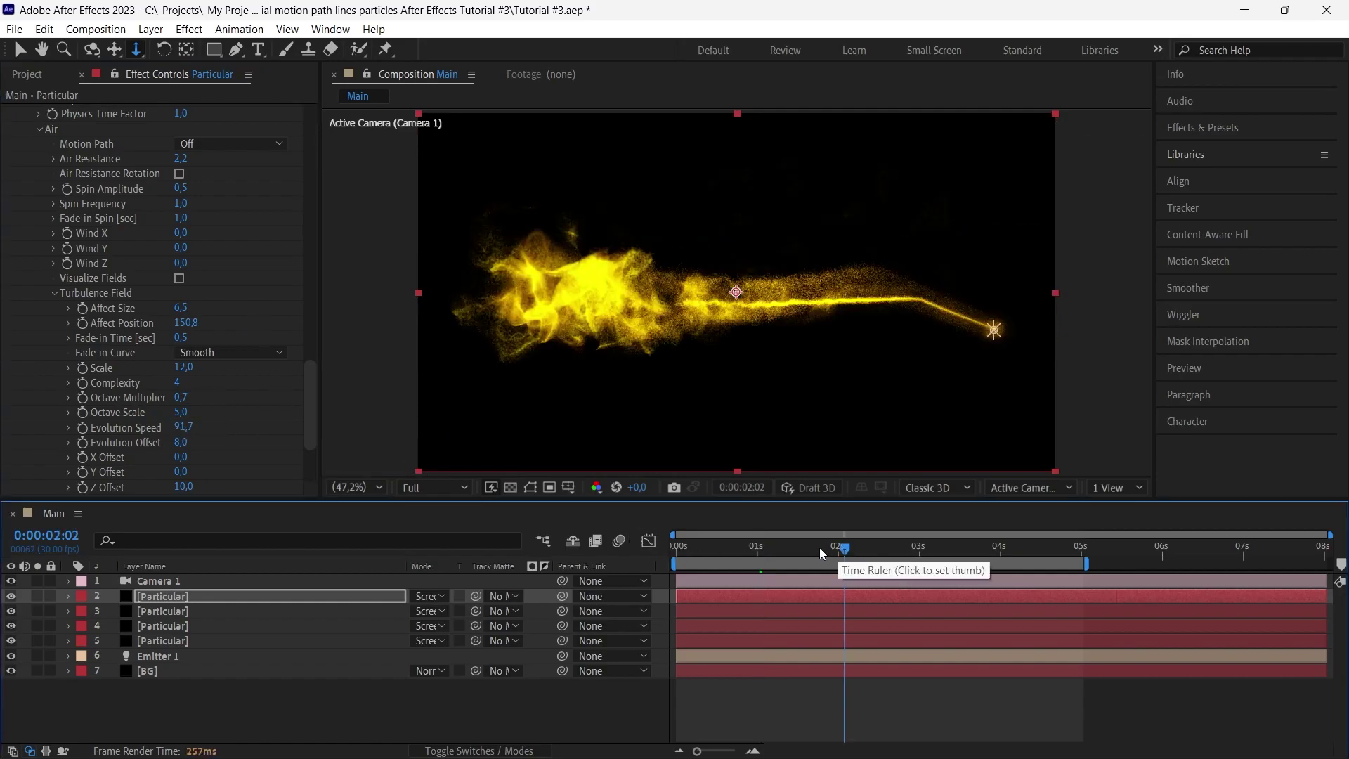
drag(185, 432, 572, 399)
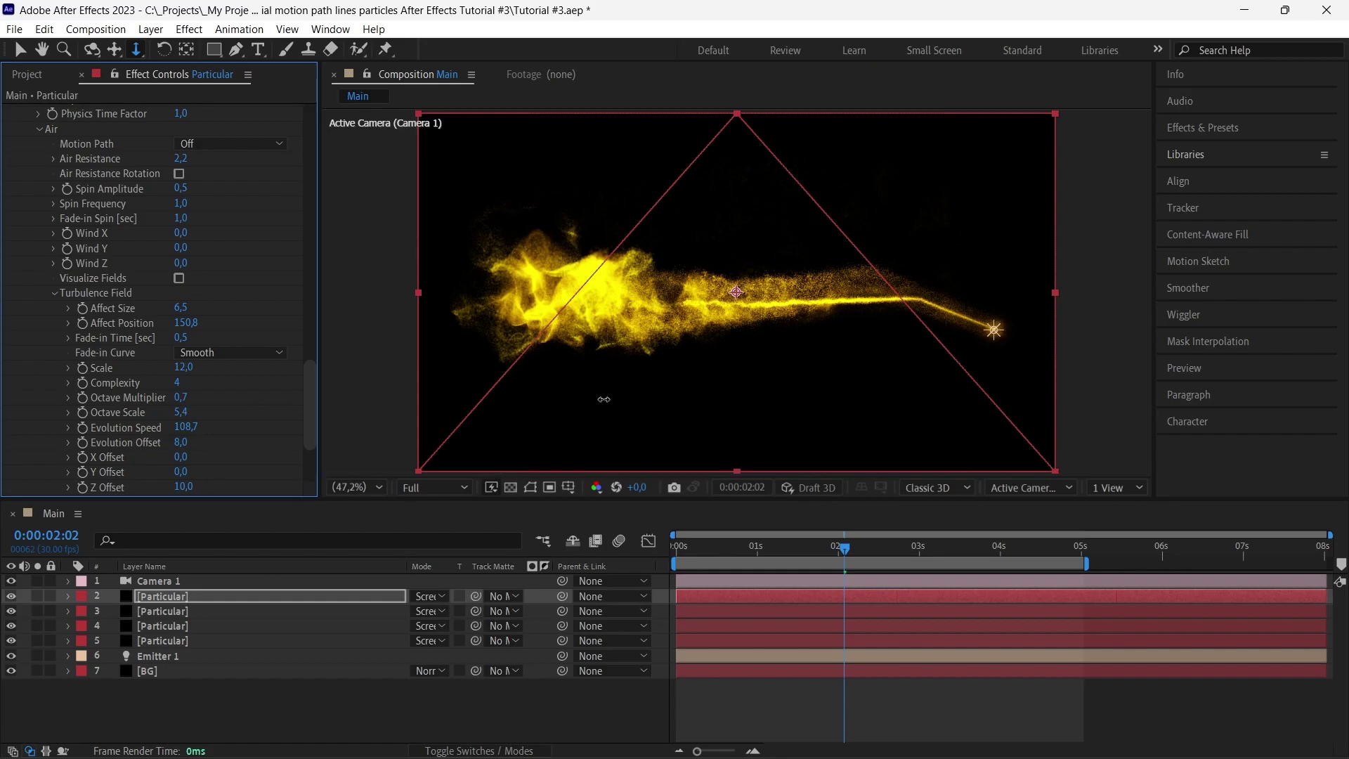
drag(1234, 383, 1232, 384)
- Set the Turbulence Field's Octave Scale to 9 and its Complexity to 1
click(181, 412)
text(10)
key(Return)
click(180, 412)
text(2)
key(Return)
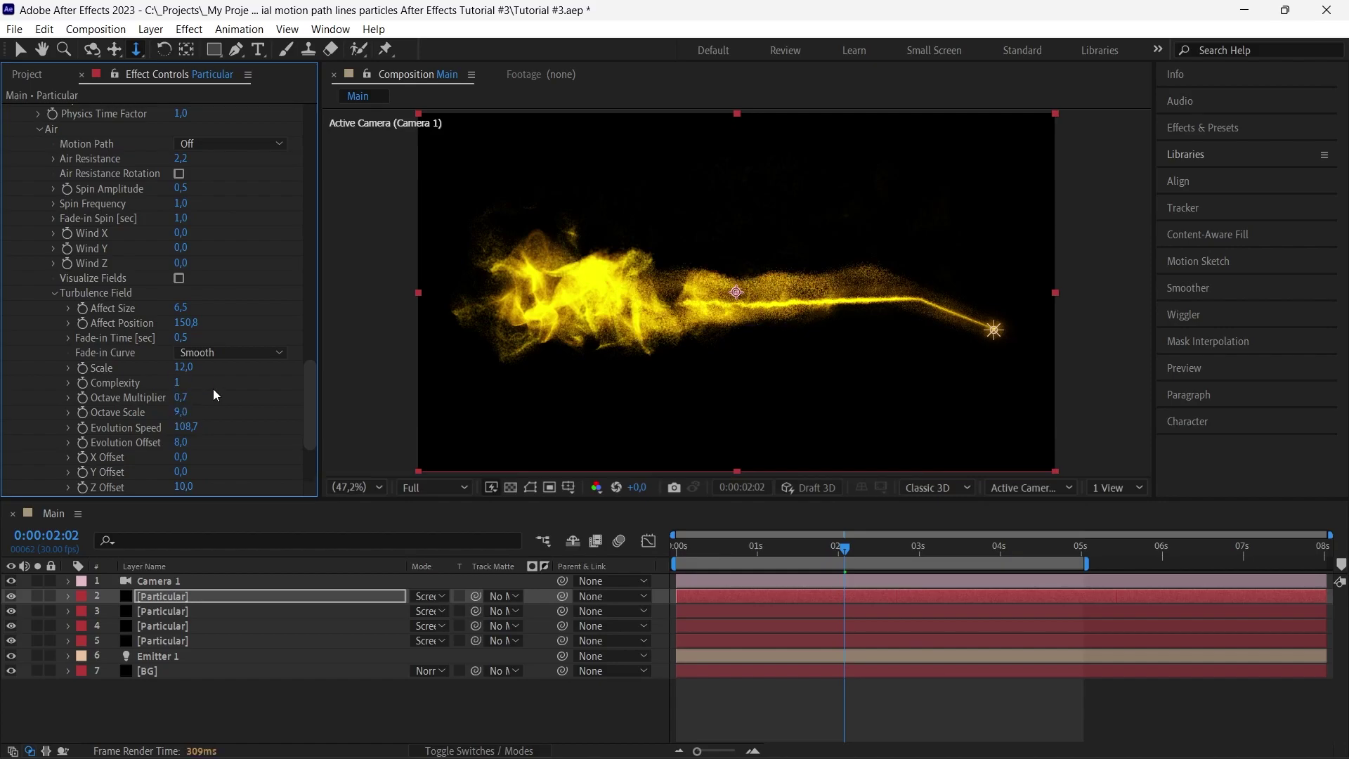
- Try a Complexity of 9 in the Turbulence Field and undo that change
click(177, 382)
text(9)
key(Return)
key(ctrl+z)
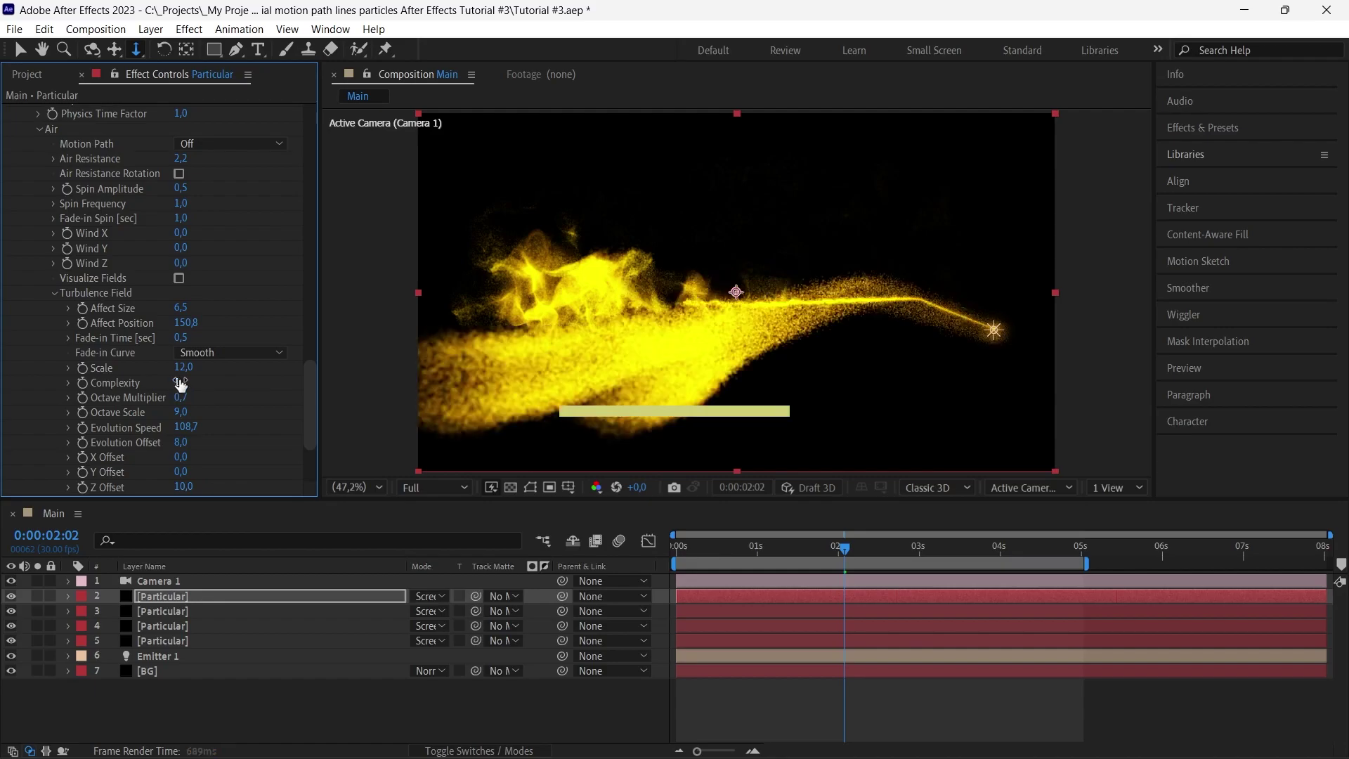
- Set the new duplicate's particle Life to 0.2 seconds, Sphere Feather to 6 and Size to 0.3
drag(309, 405, 318, 241)
click(185, 252)
text(0,2)
key(Return)
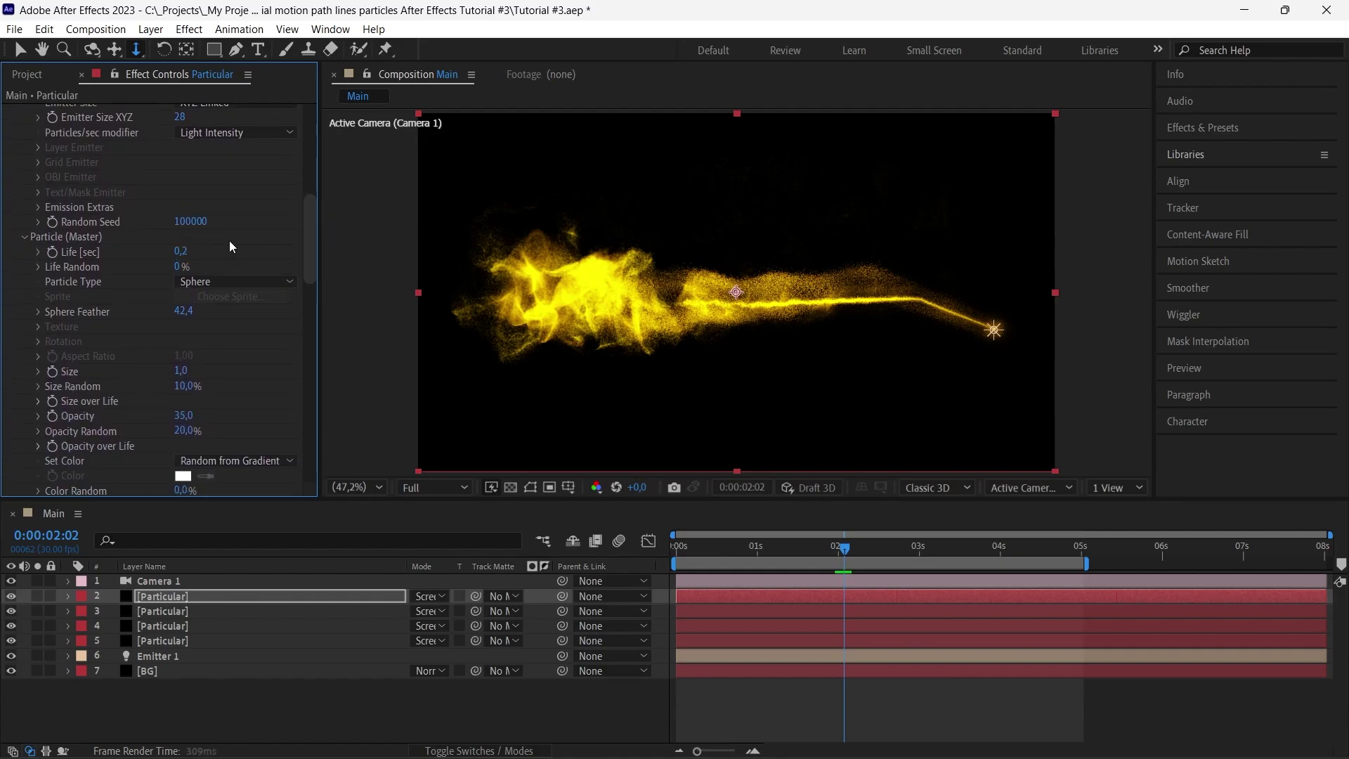
drag(184, 311, 151, 319)
click(184, 373)
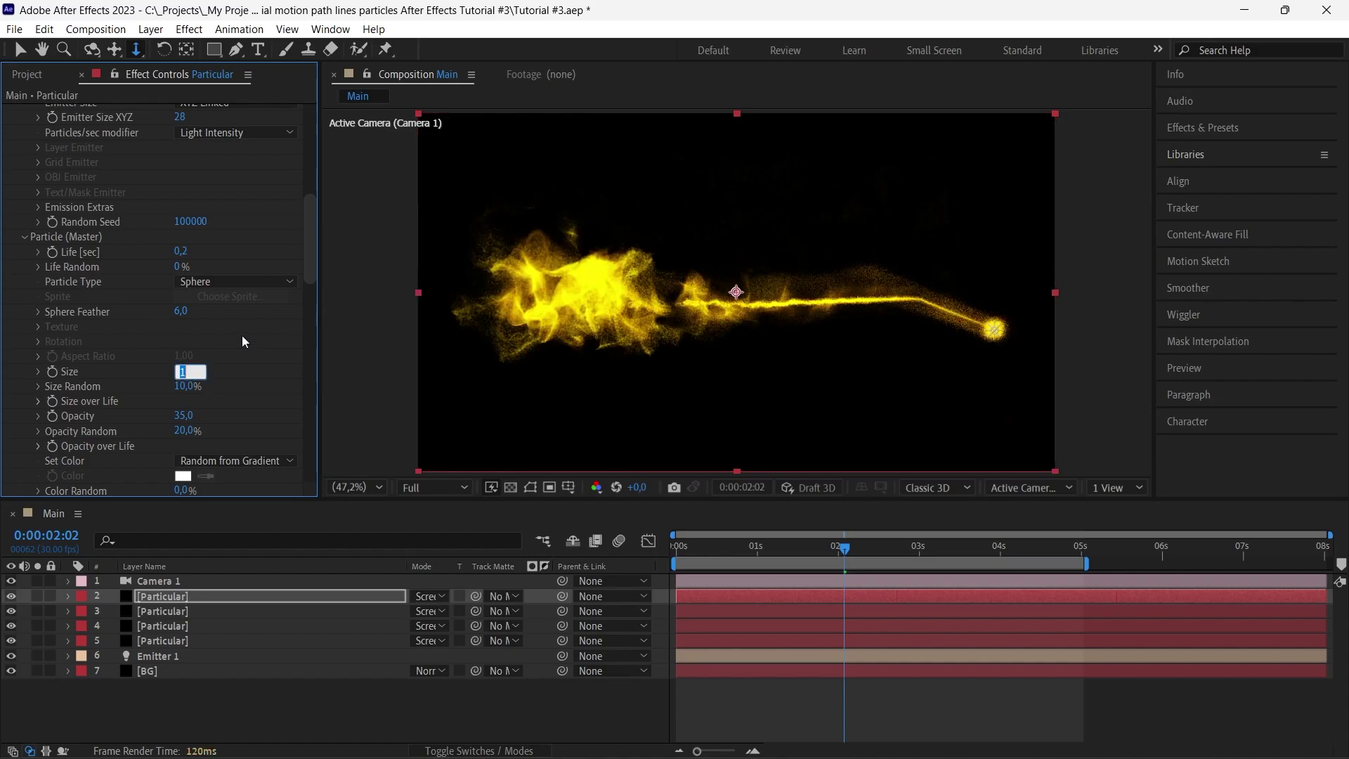
text(0.3)
key(Return)
- Adjust the new duplicate's Turbulence Field to Scale 8.7, Evolution Speed 5.7 and Evolution Offset 36
drag(307, 264, 313, 444)
drag(184, 391, 134, 370)
key(ctrl+z)
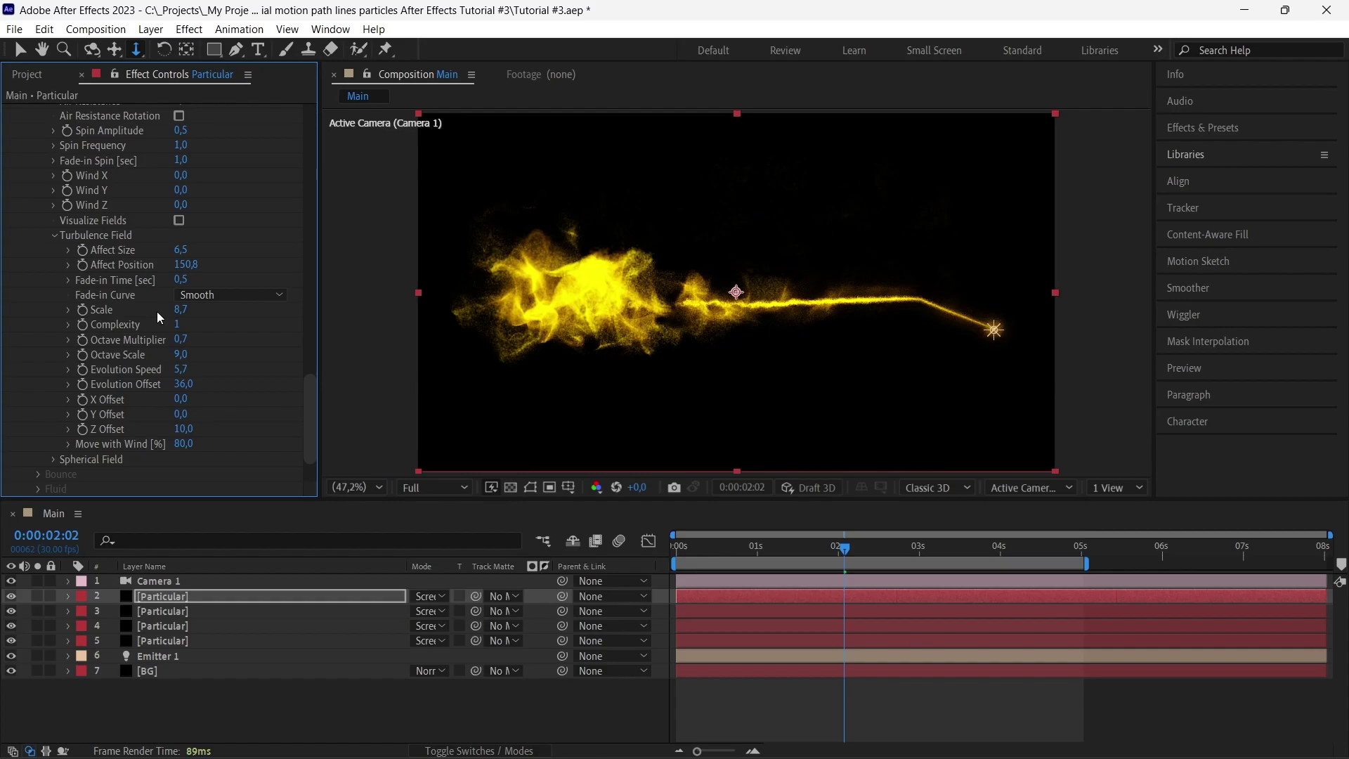
- Deselect the layers and scrub the timeline to inspect the layered trail, stopping at 0:00:02:00
click(436, 709)
drag(712, 545, 861, 550)
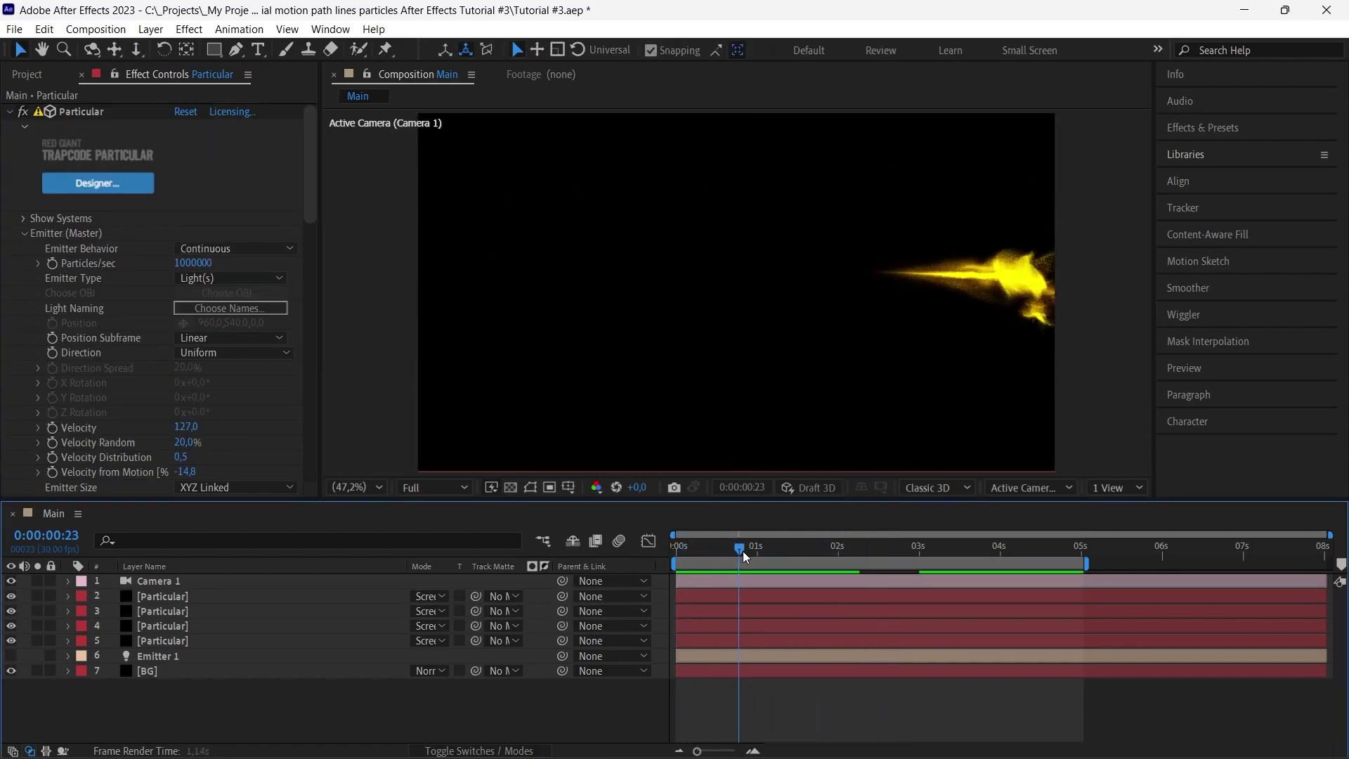
drag(745, 556, 841, 558)
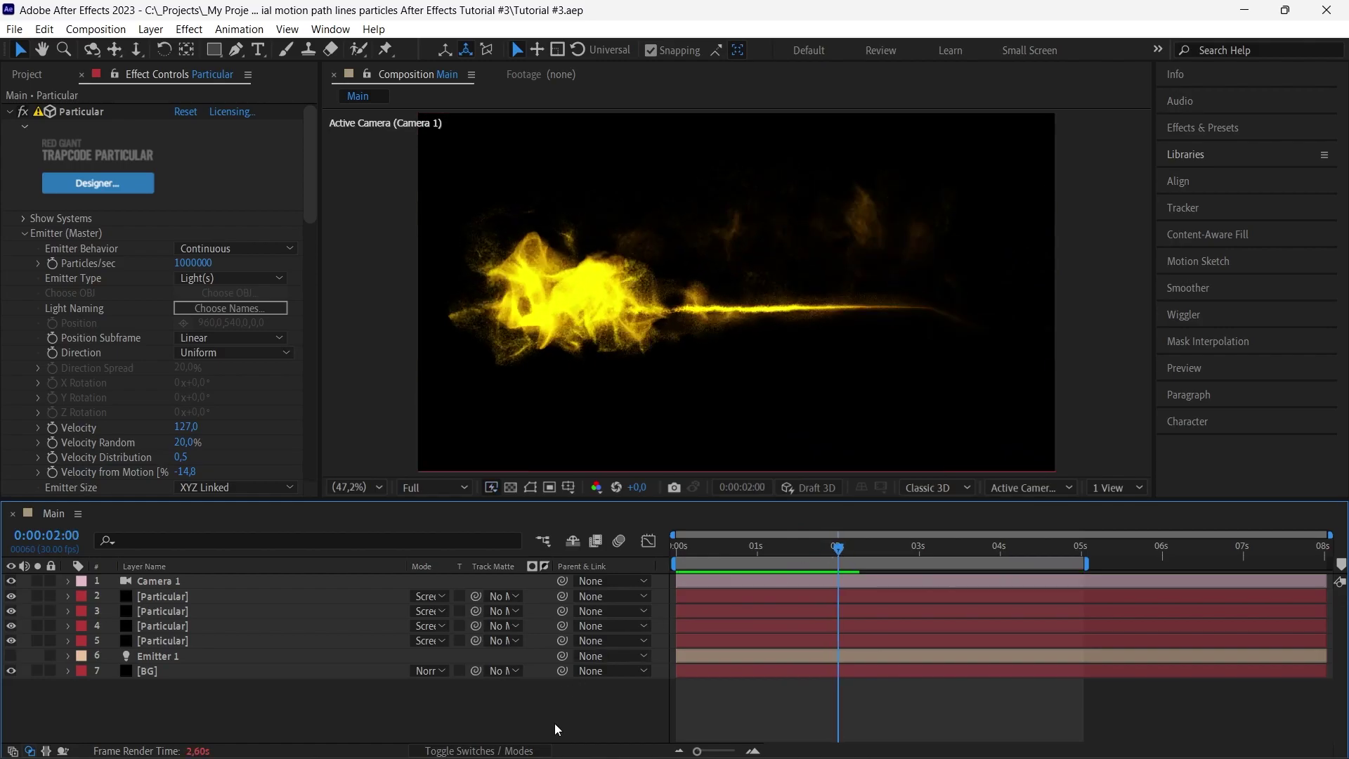
- Create a black composition-sized solid named OF and place it directly above the lowest Particular layer
right_click(350, 705)
mouse_move(469, 500)
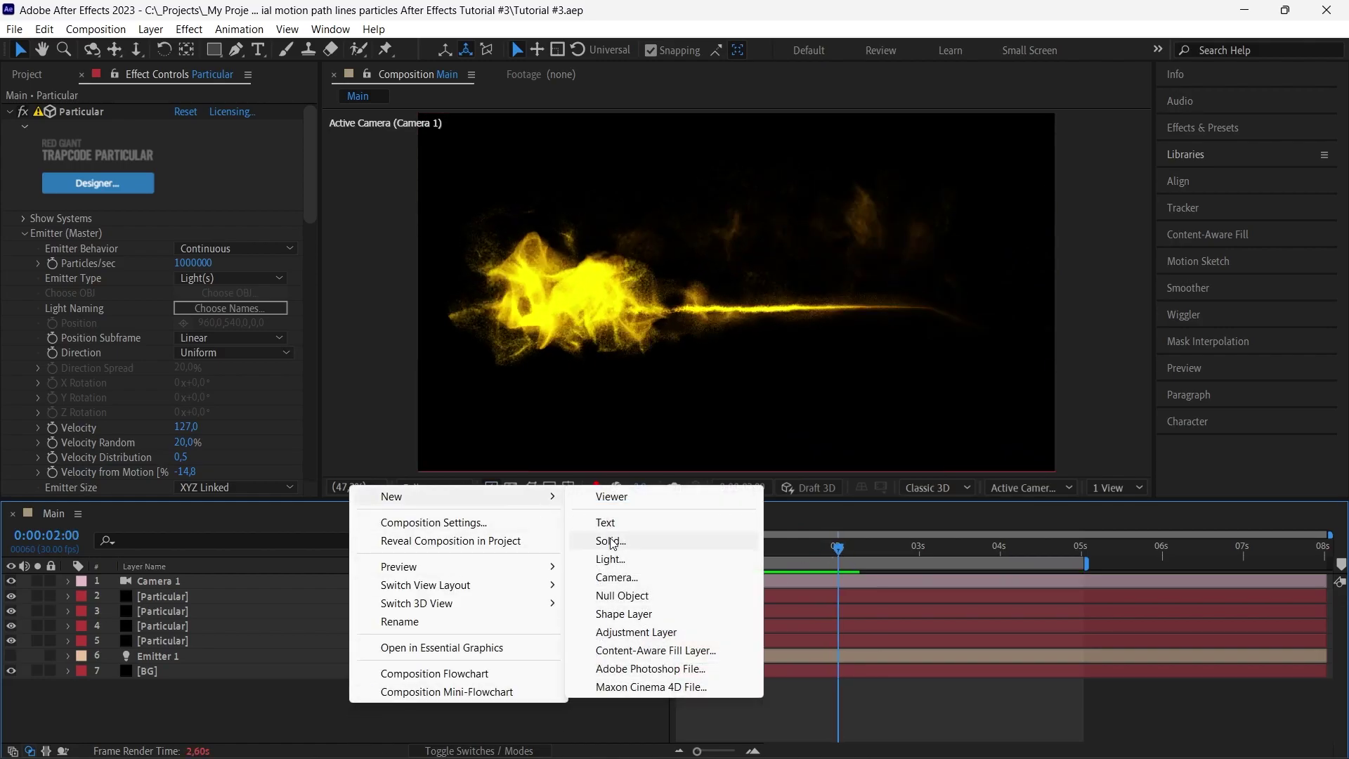
click(609, 541)
text(O)
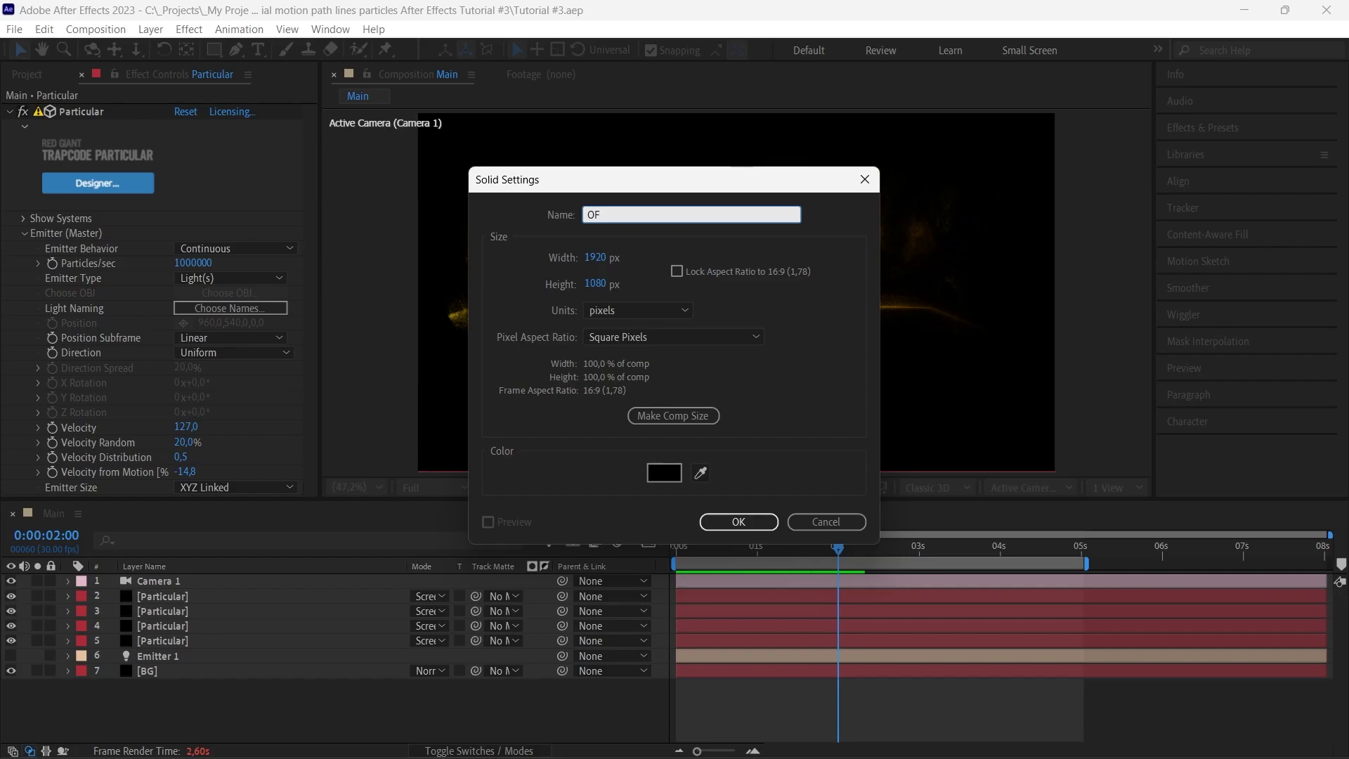
text(F)
key(Return)
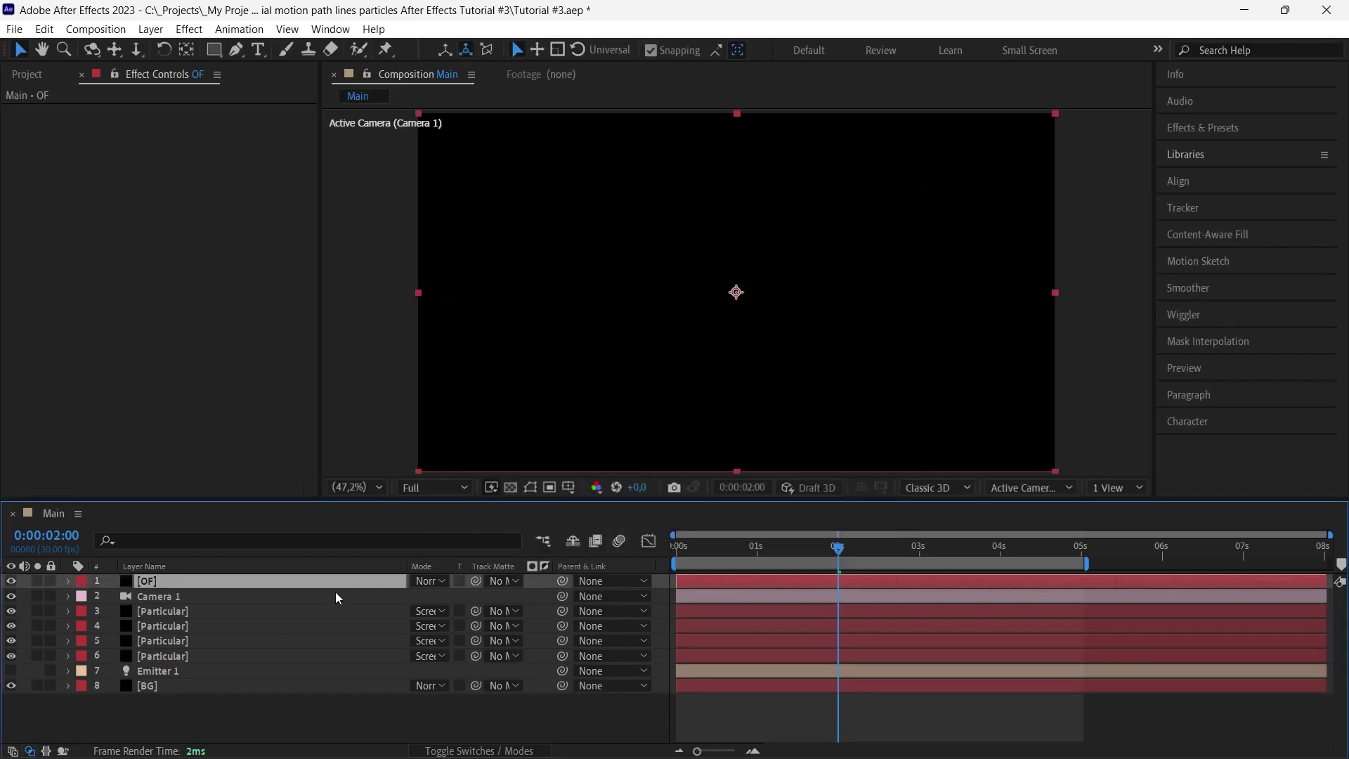
drag(302, 585, 281, 644)
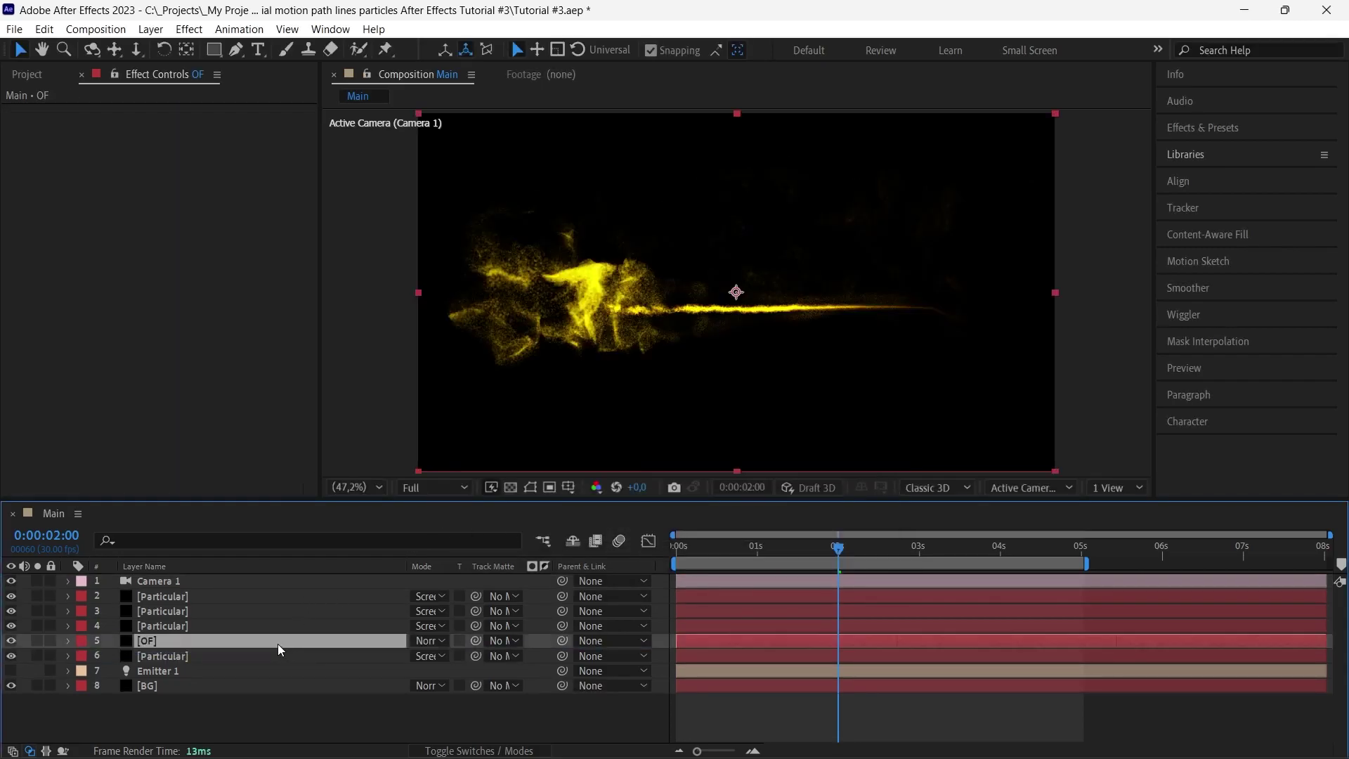
- Find the Optical Flares effect and apply it to the OF layer
key(ctrl+space)
text(op)
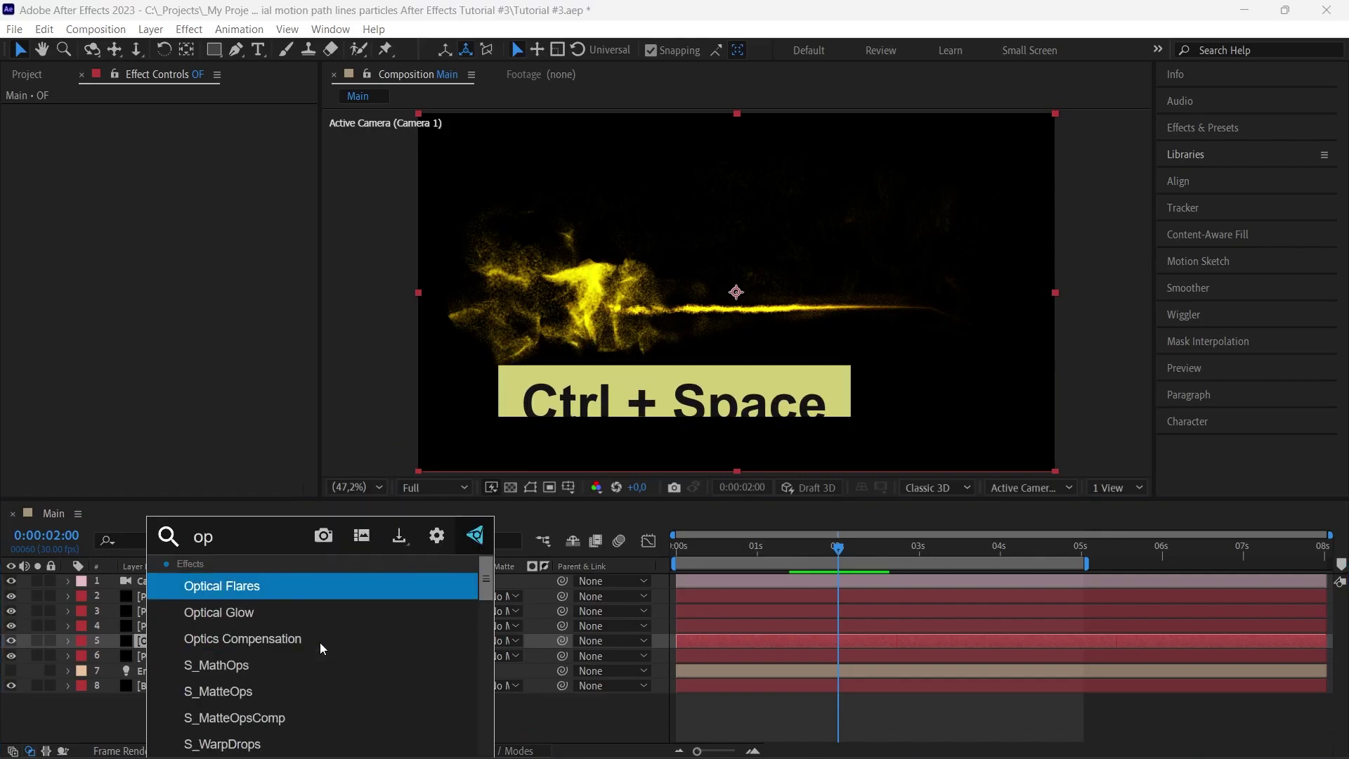
click(302, 590)
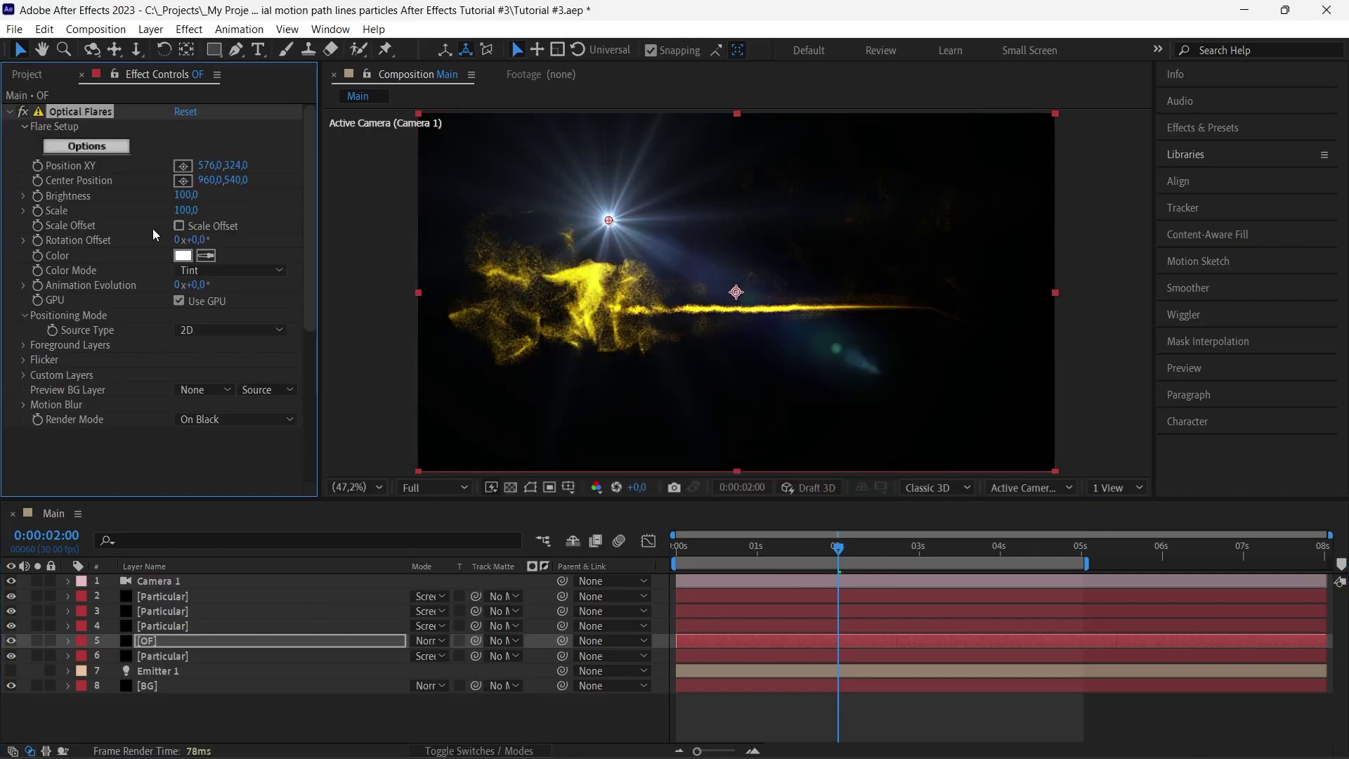
- Build the OF layer's flare from a Glow and a Spike Ball lens object and accept the setup
click(86, 145)
click(786, 535)
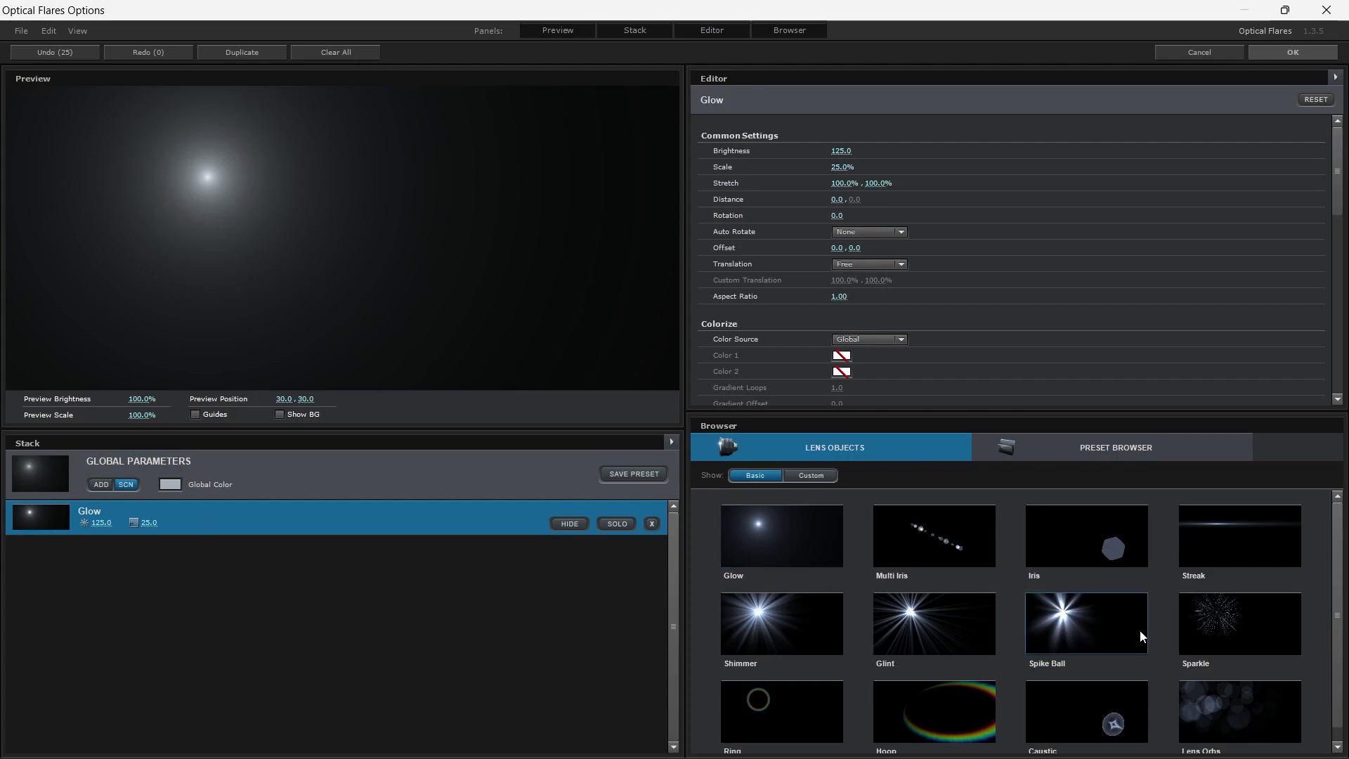
click(1106, 625)
click(1312, 56)
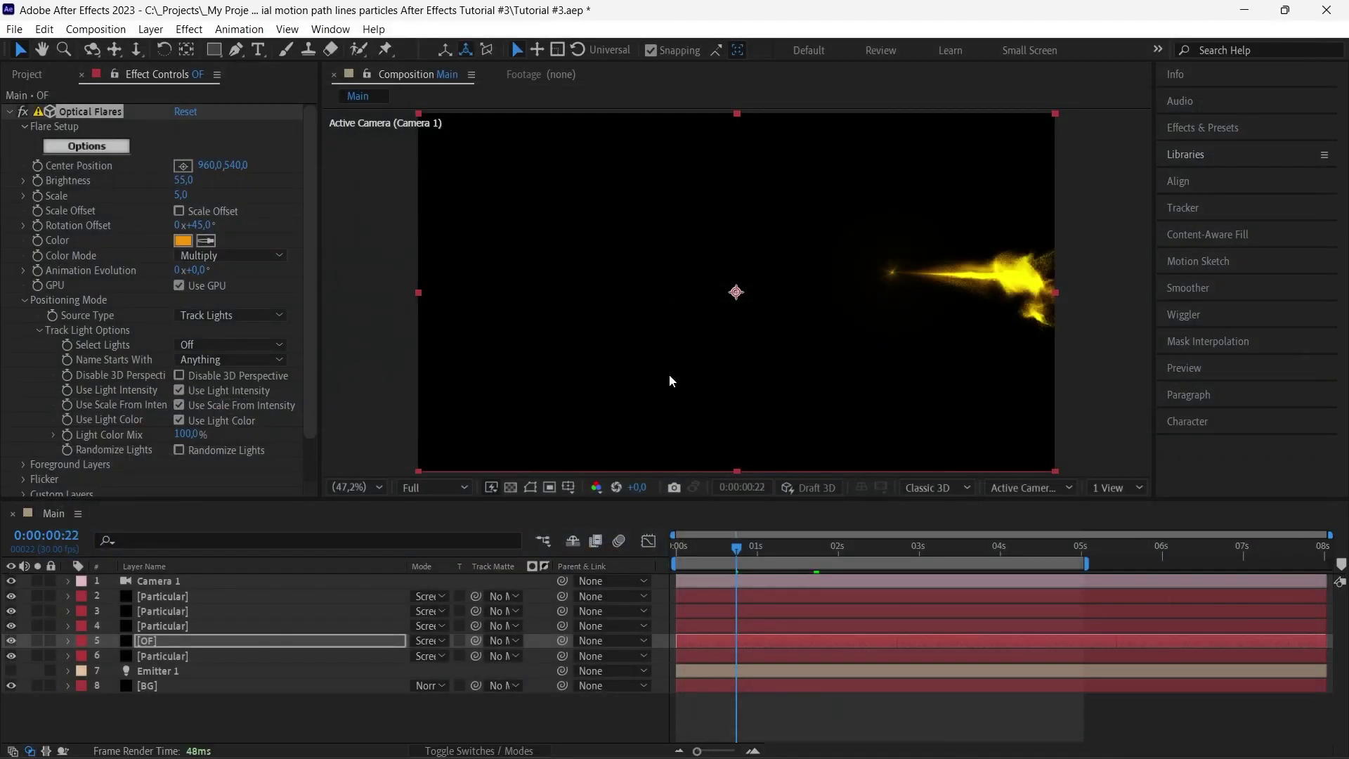
- Try the Optical Flares Scale at 40 and at 25
click(181, 195)
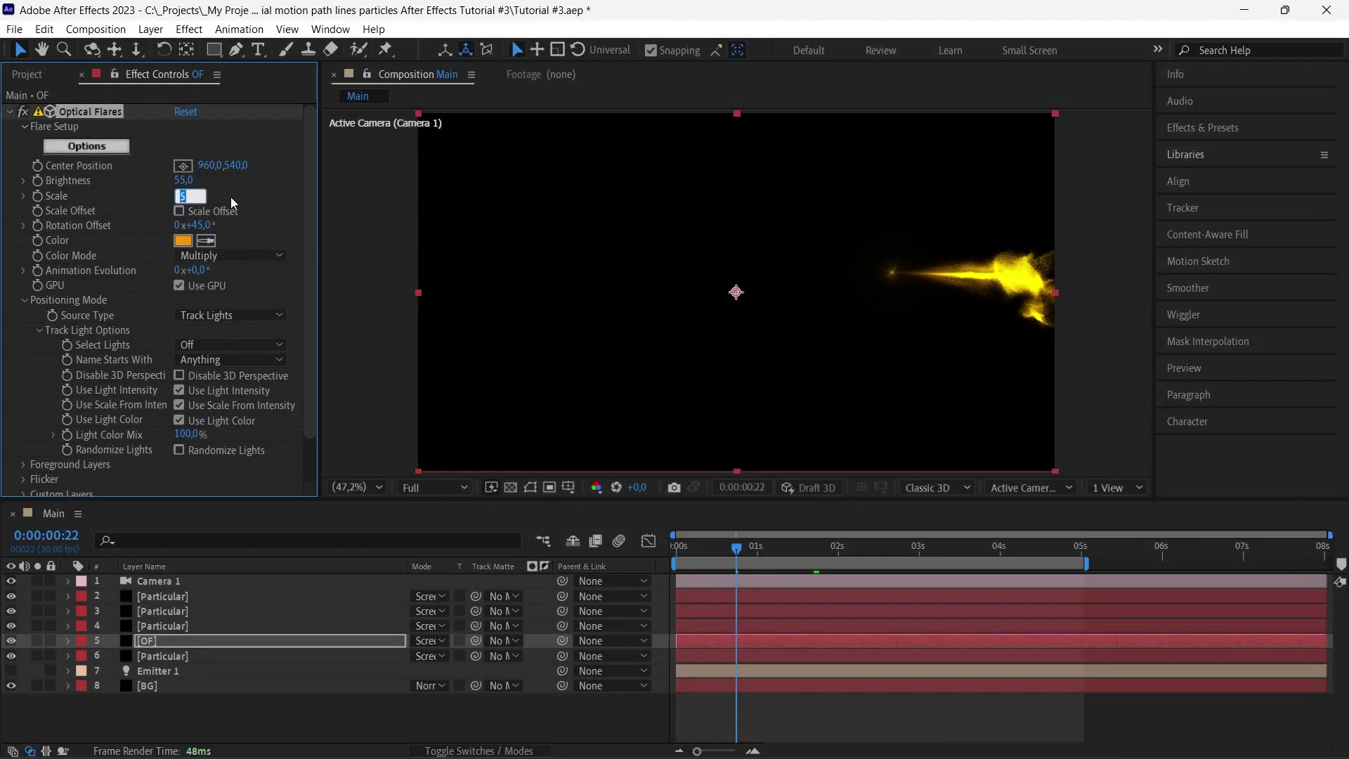
text(40)
key(Return)
click(182, 195)
text(25)
key(Return)
- Set the Optical Flares Scale to 15 and its Brightness to 25
click(182, 195)
text(15)
key(Return)
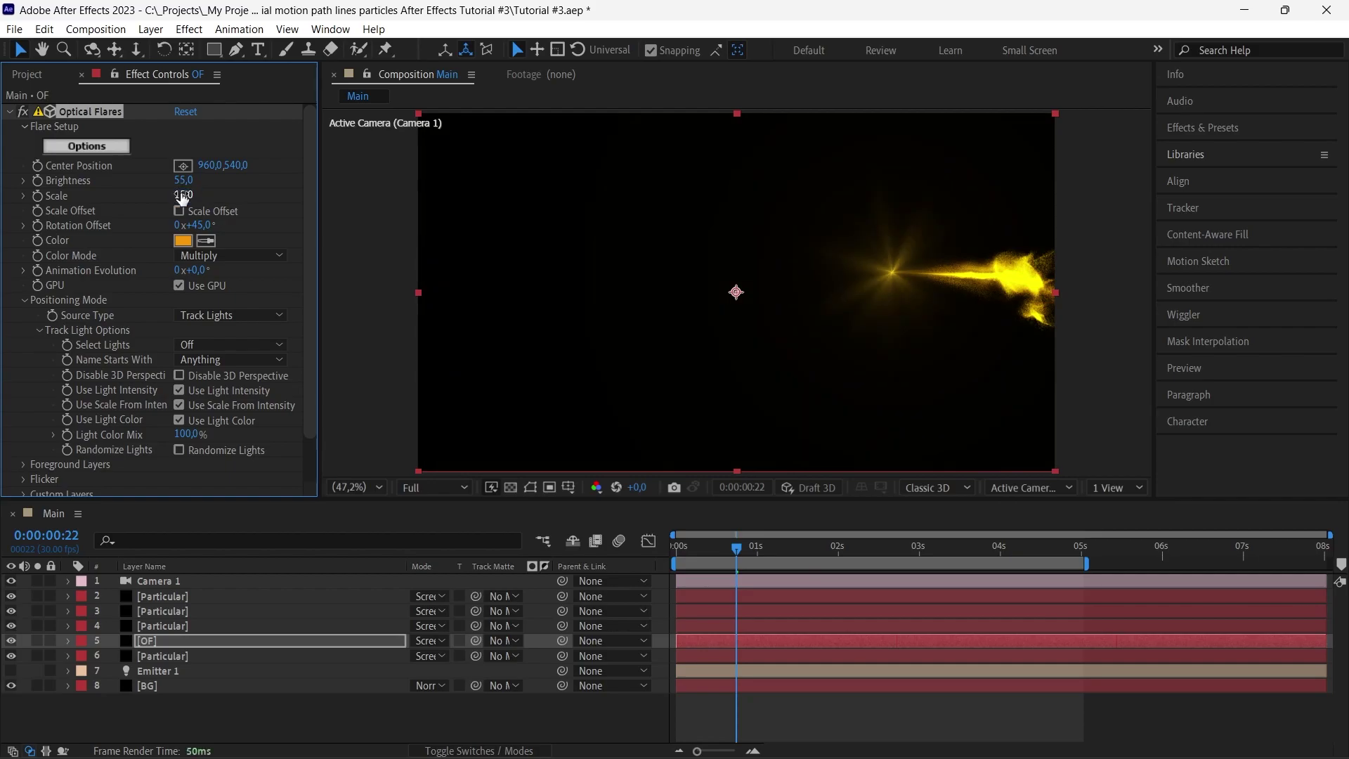
click(184, 180)
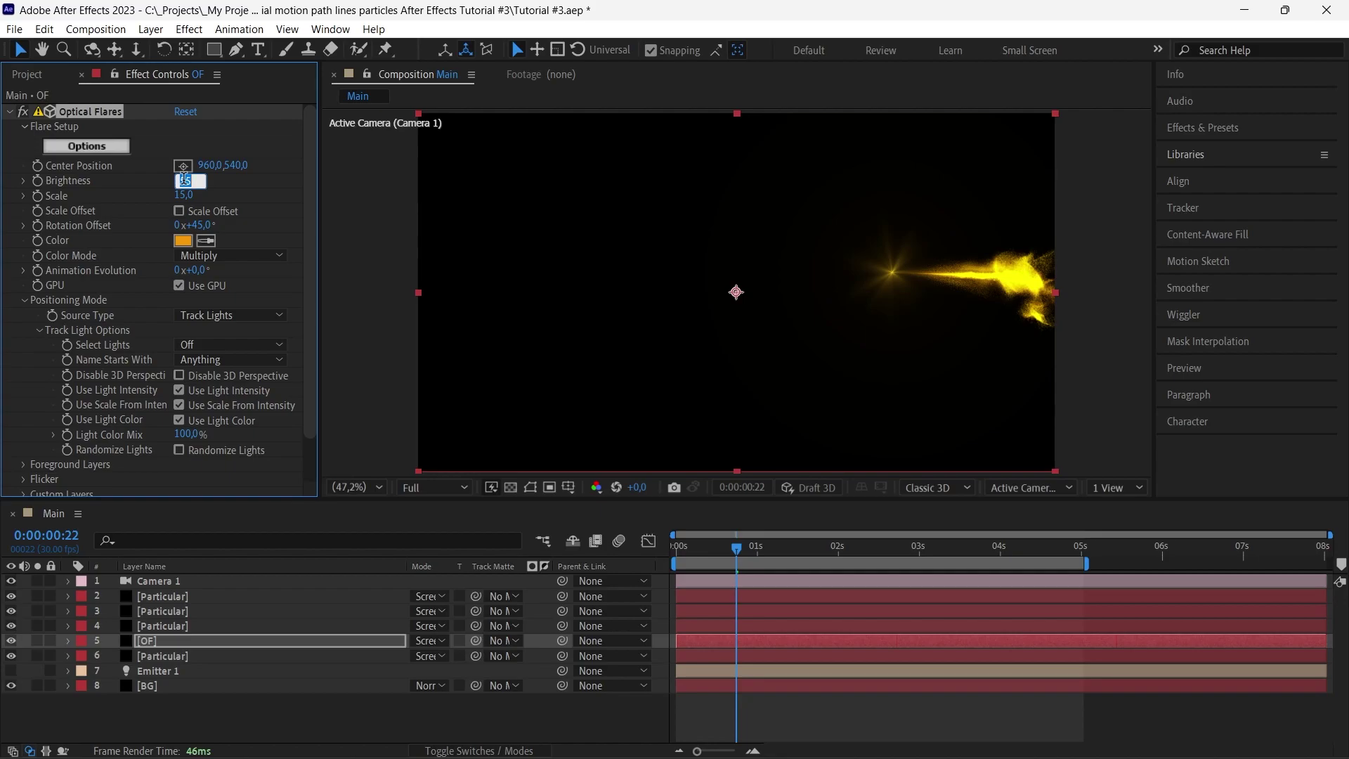
text(25)
key(Return)
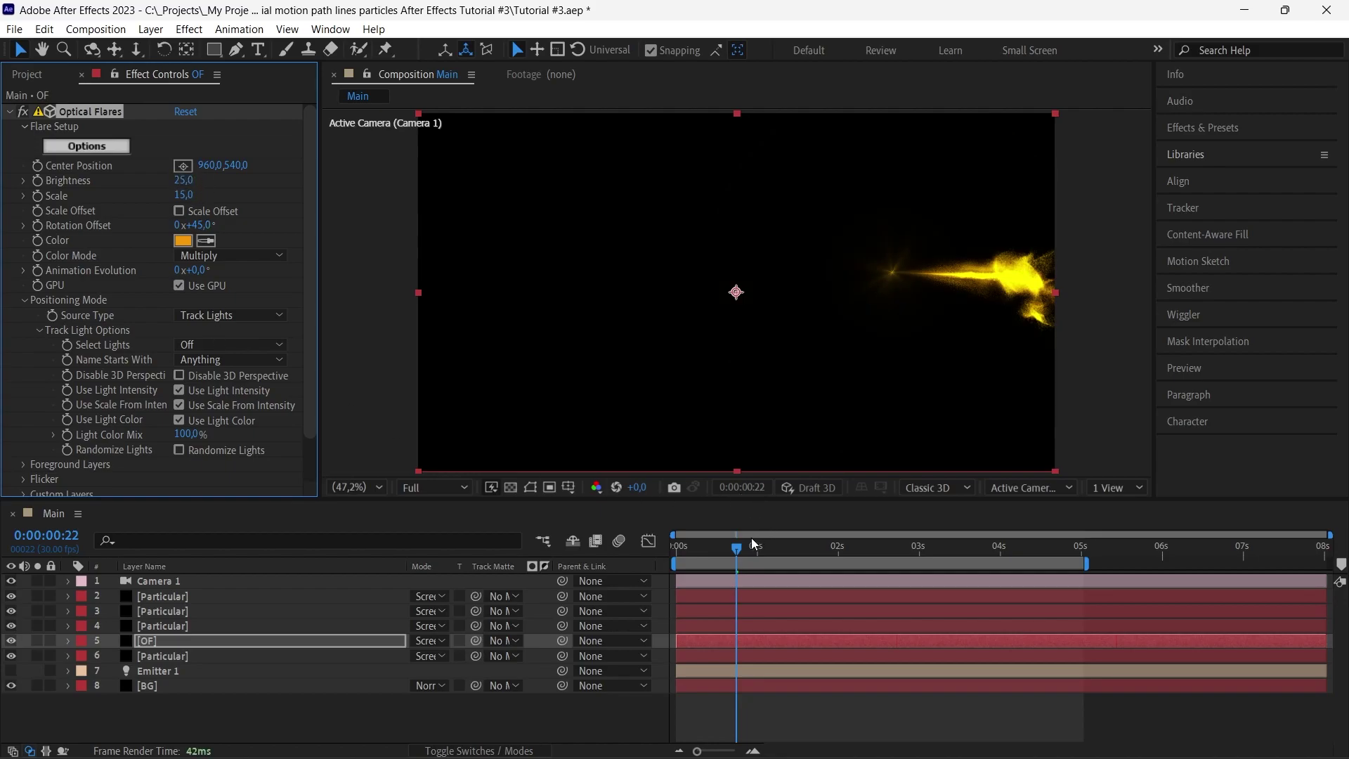
- Return to the first frame and preview the particle trail together with the tracked flare
drag(739, 548, 674, 549)
click(592, 713)
key(space)
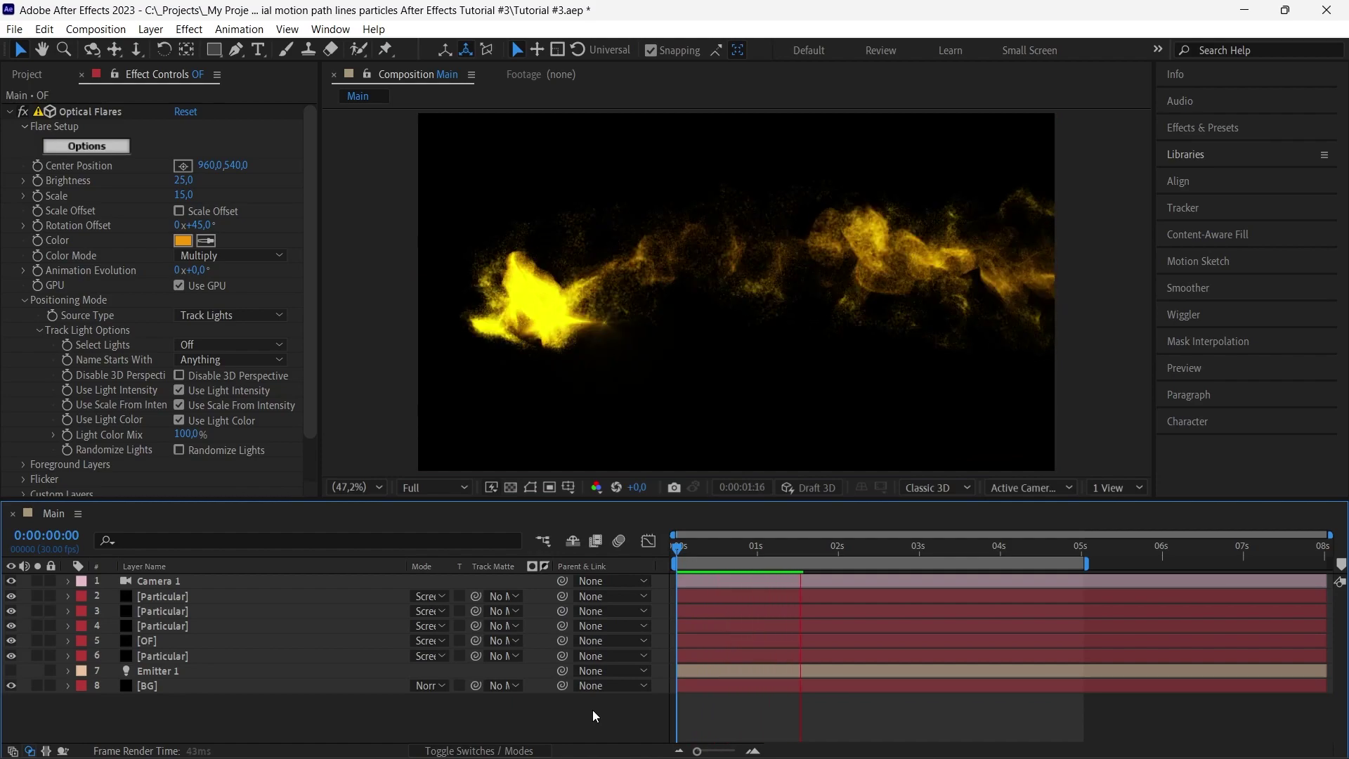